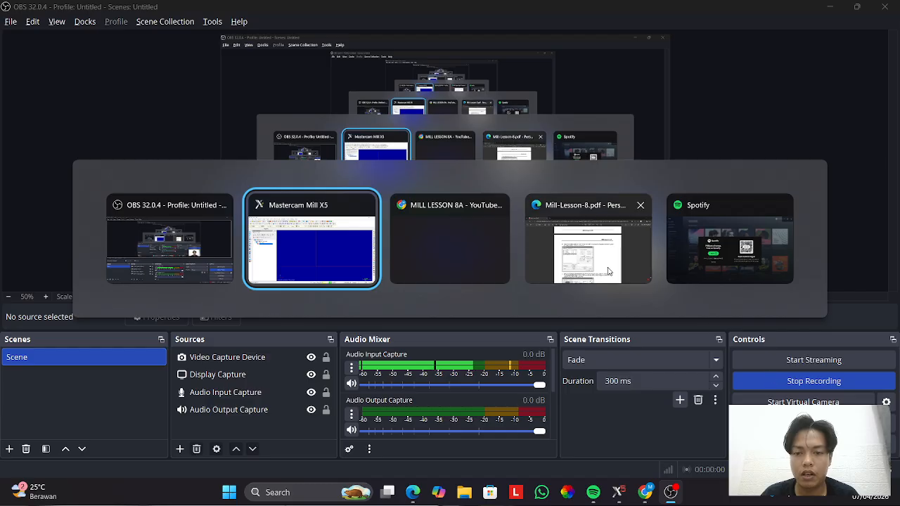
# Switch to the Mill-Lesson-8 PDF and find the instructions for creating the first circle of the contour.
pyautogui.hotkey('alt', 'Tab')
pyautogui.hotkey('alt', 'Tab')
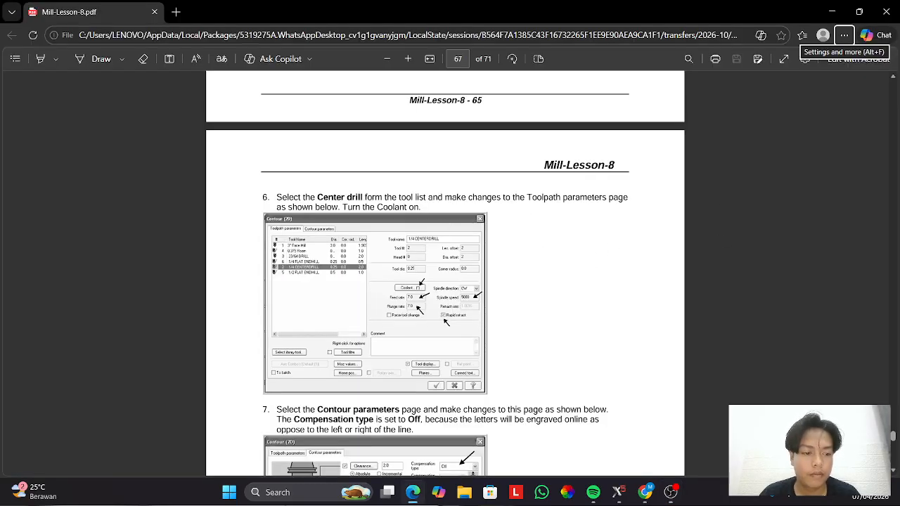
pyautogui.moveTo(896, 439); pyautogui.dragTo(844, 80)
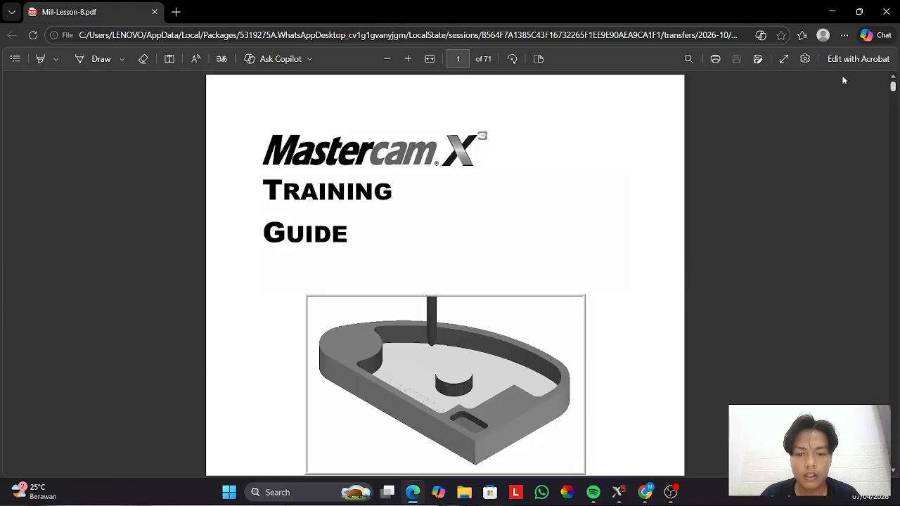
pyautogui.scroll(-2, 469, 278)
pyautogui.scroll(-20, 469, 279)
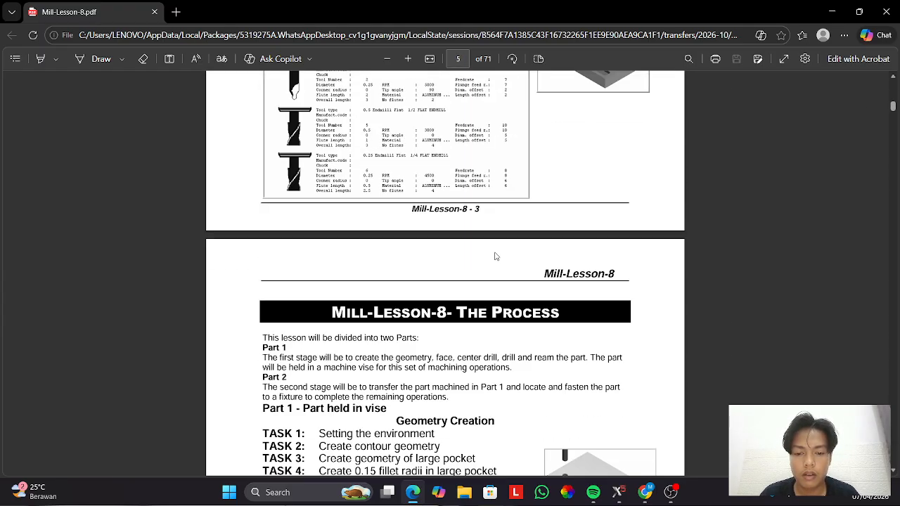
pyautogui.scroll(-12, 495, 256)
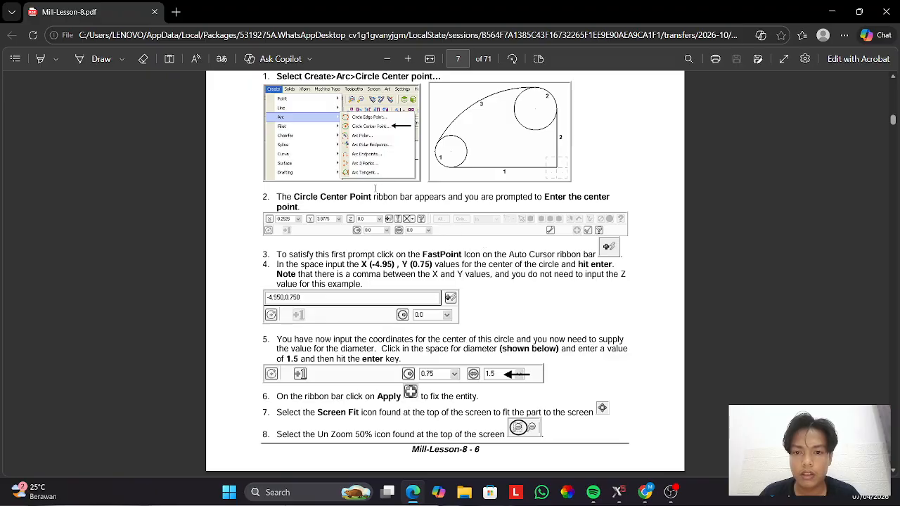
# In Mastercam, start a center-point circle and place its center at X -4.95, Y 0.75 as given in the guide.
pyautogui.hotkey('alt', 'Tab')
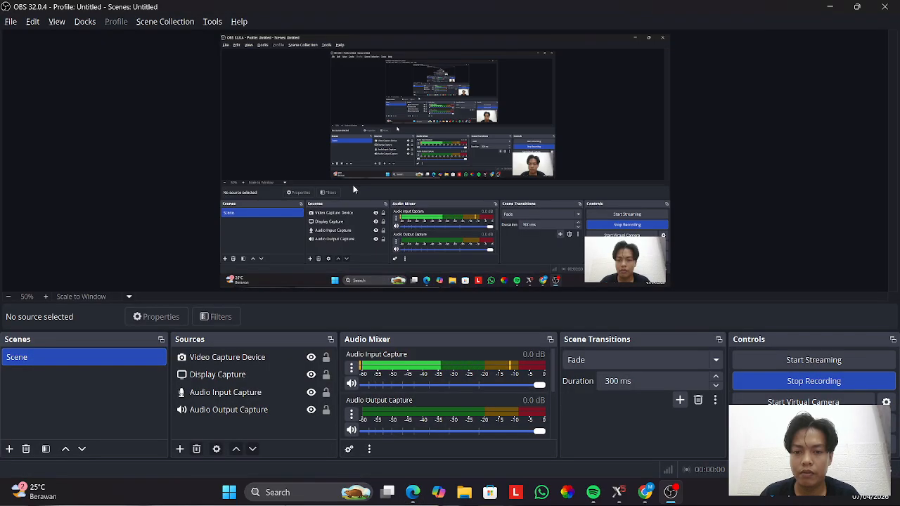
pyautogui.hotkey('alt', 'Tab')
pyautogui.hotkey('alt', 'Tab')
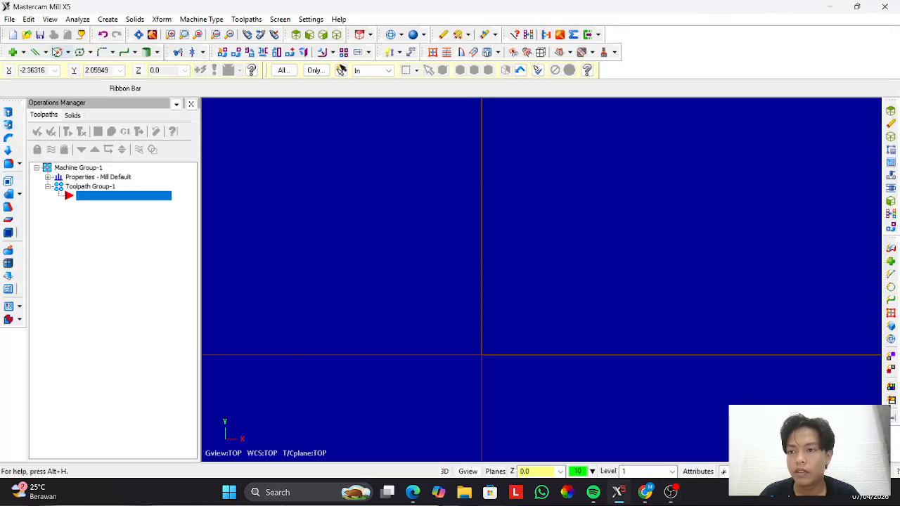
pyautogui.click(54, 70)
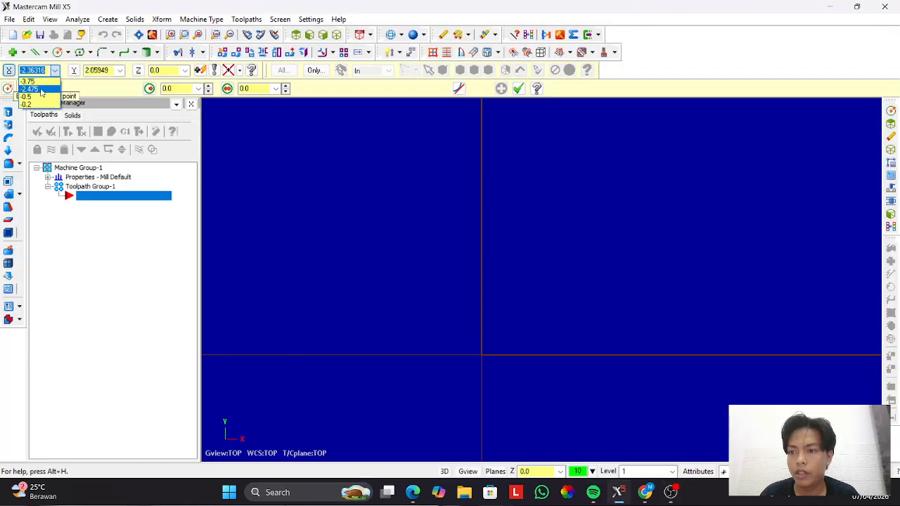
pyautogui.hotkey('alt', 'Tab')
pyautogui.hotkey('alt', 'Tab')
pyautogui.press('Tab')
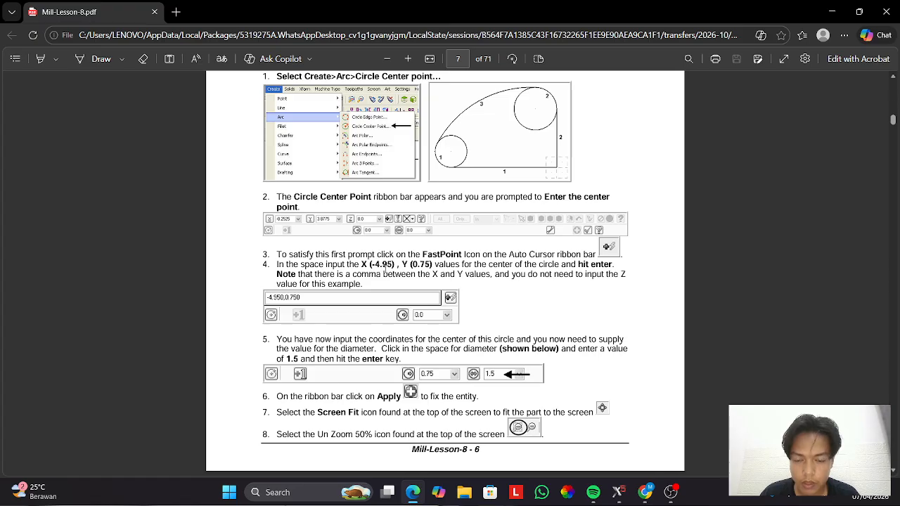
pyautogui.hotkey('alt', 'Tab')
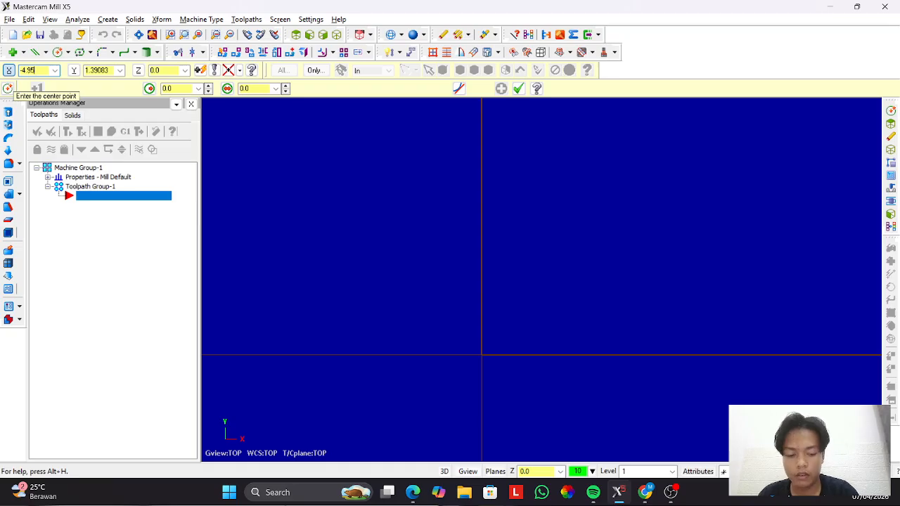
pyautogui.press('Tab')
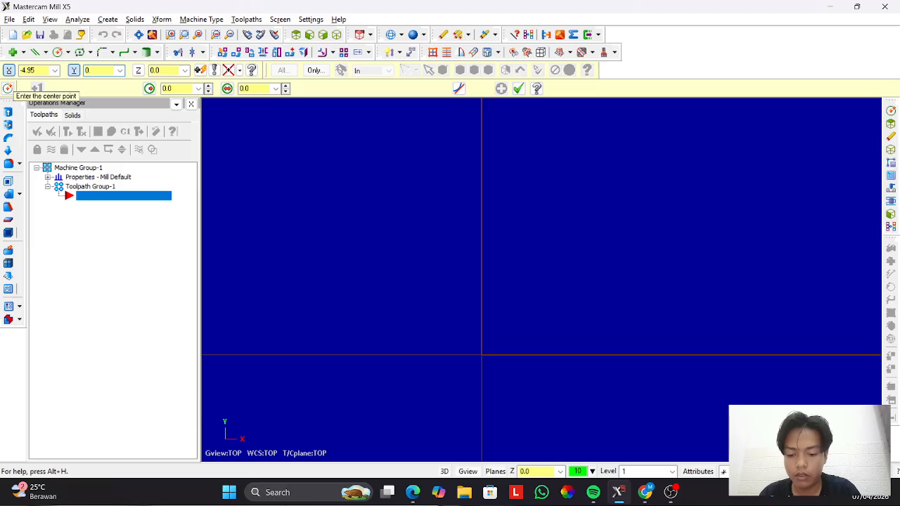
pyautogui.press('Return')
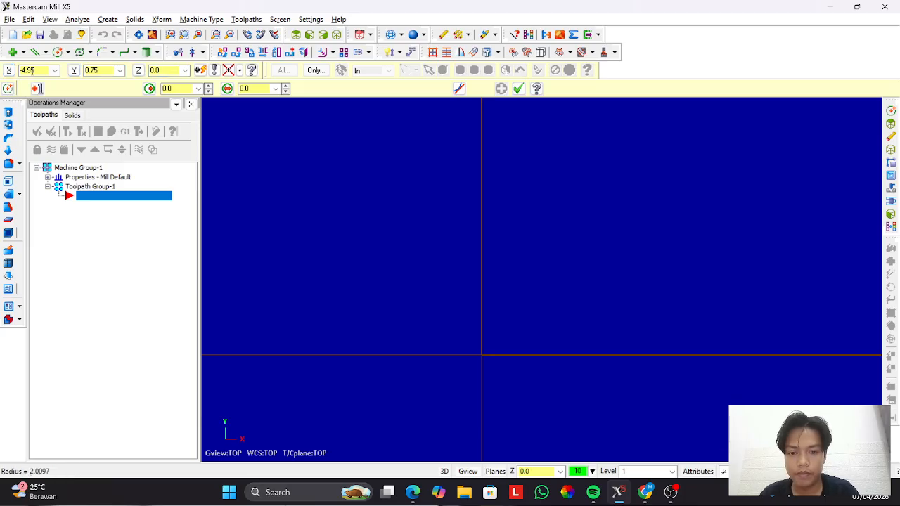
# Set the circle's diameter to 1.5 as given in the guide.
pyautogui.click(275, 89)
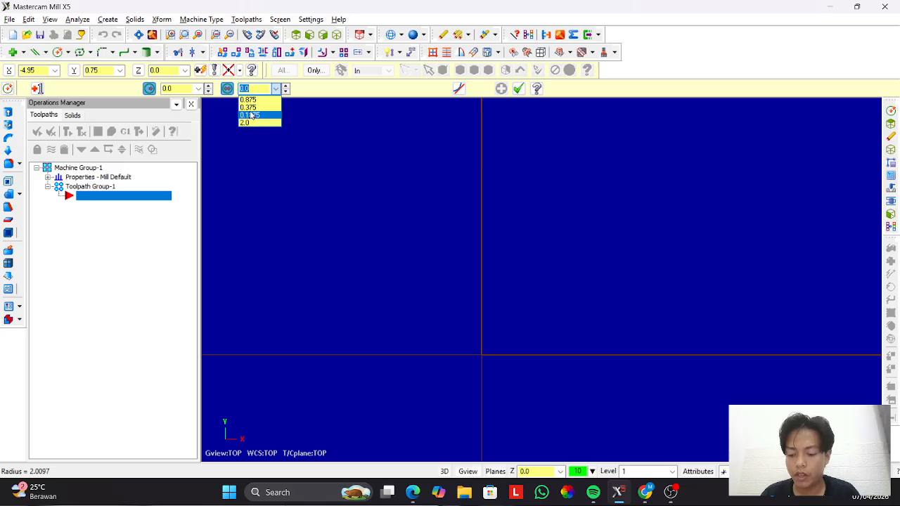
pyautogui.hotkey('alt', 'Tab')
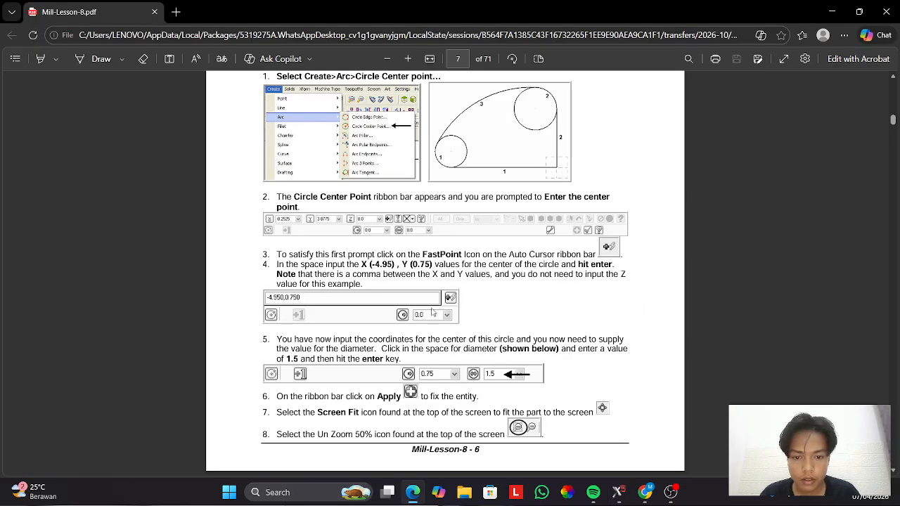
pyautogui.hotkey('alt', 'Tab')
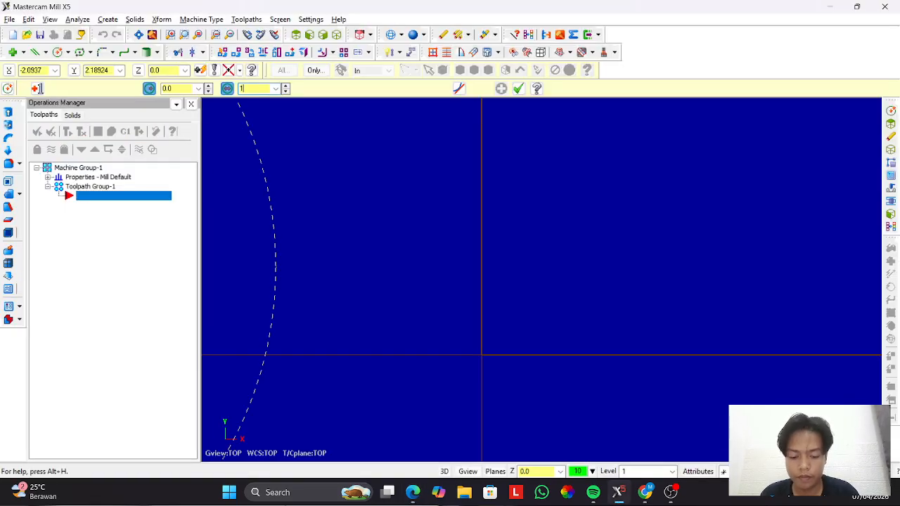
pyautogui.write('1.5')
pyautogui.press('Return')
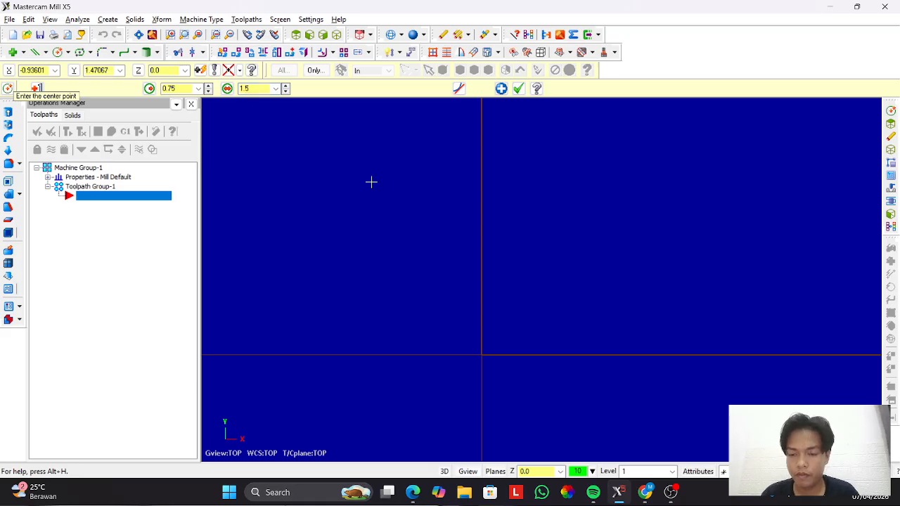
pyautogui.moveTo(339, 244); pyautogui.dragTo(643, 248, button='middle')
pyautogui.scroll(-4, 571, 254)
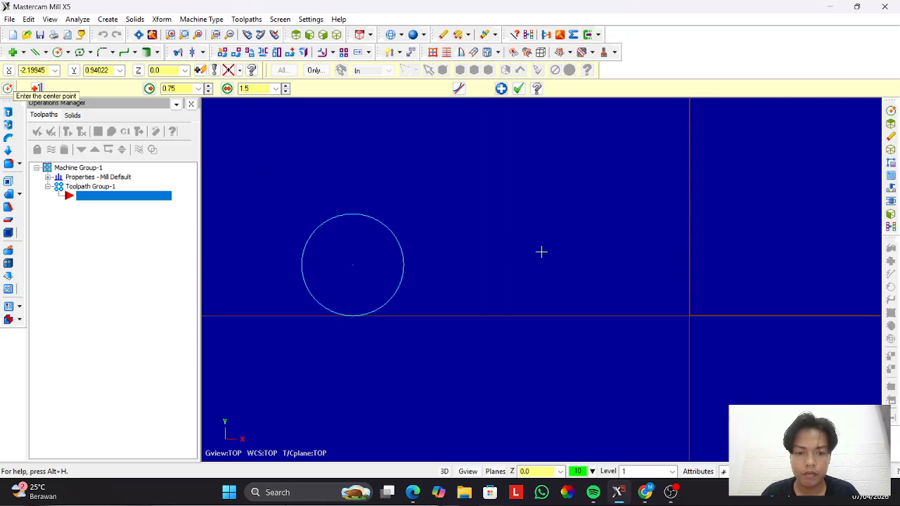
pyautogui.moveTo(576, 211); pyautogui.dragTo(533, 273, button='middle')
# Create Circle #2 from the guide with its center at X -1.0, Y 2.75 and a radius of 1.0.
pyautogui.hotkey('alt', 'Tab')
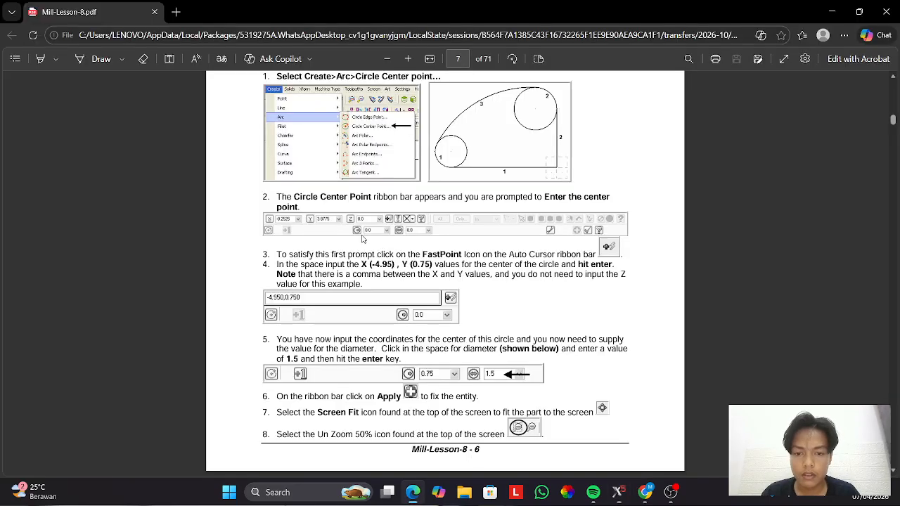
pyautogui.scroll(-5, 446, 294)
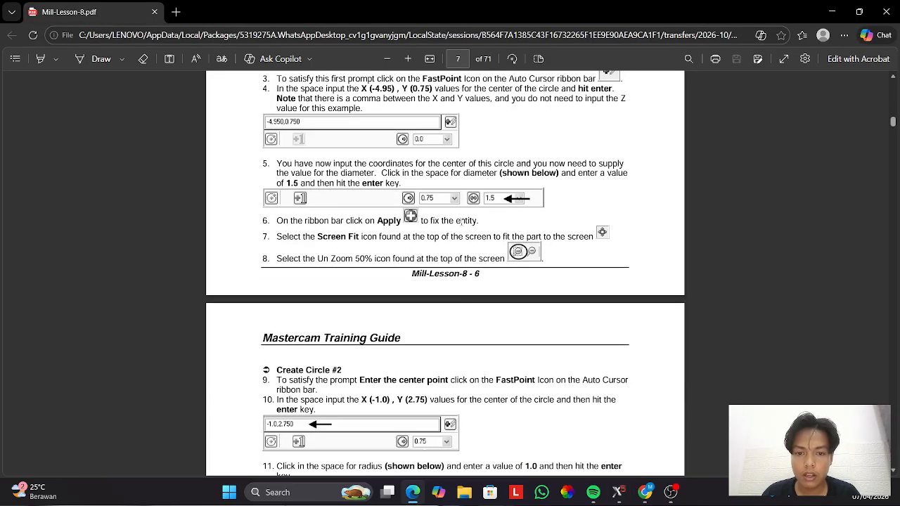
pyautogui.scroll(-3, 492, 260)
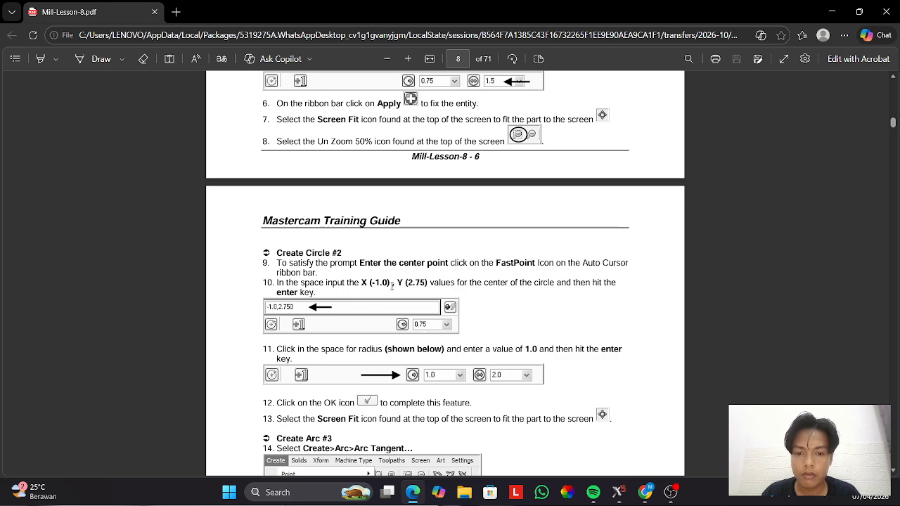
pyautogui.hotkey('alt', 'Tab')
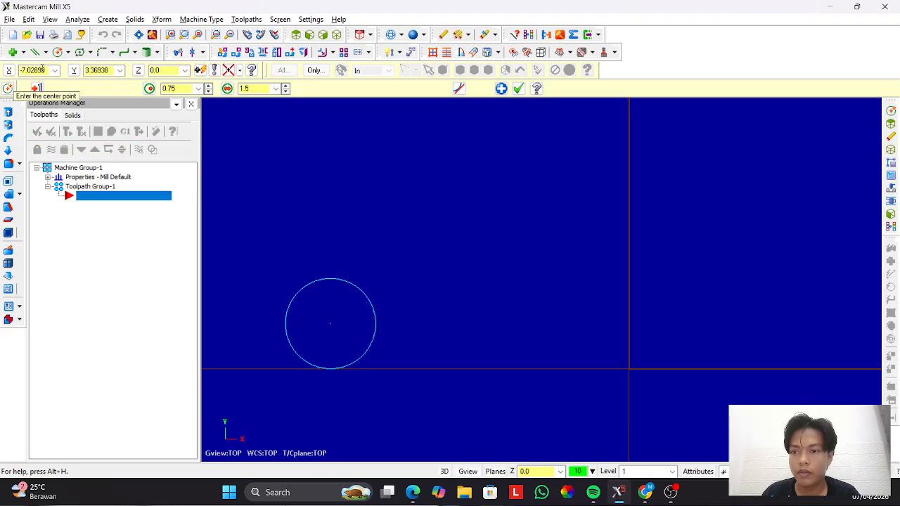
pyautogui.click(42, 69)
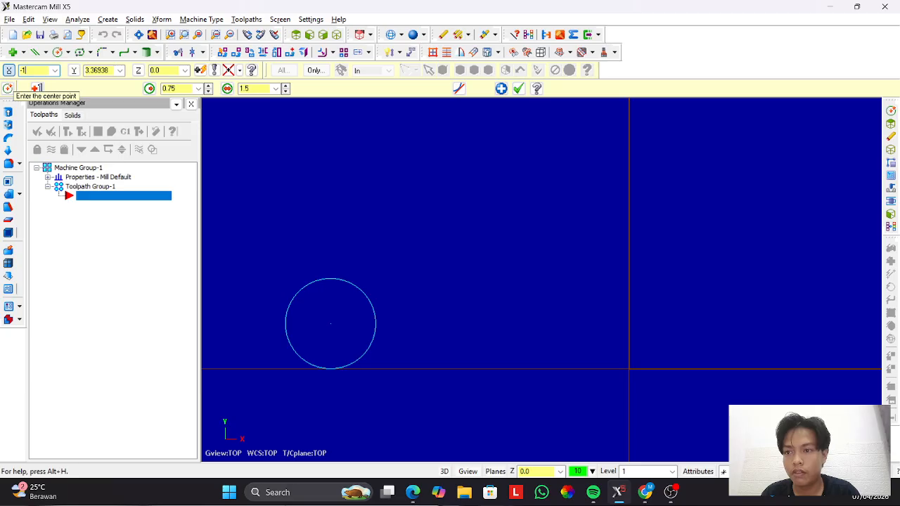
pyautogui.write('-1')
pyautogui.press('Tab')
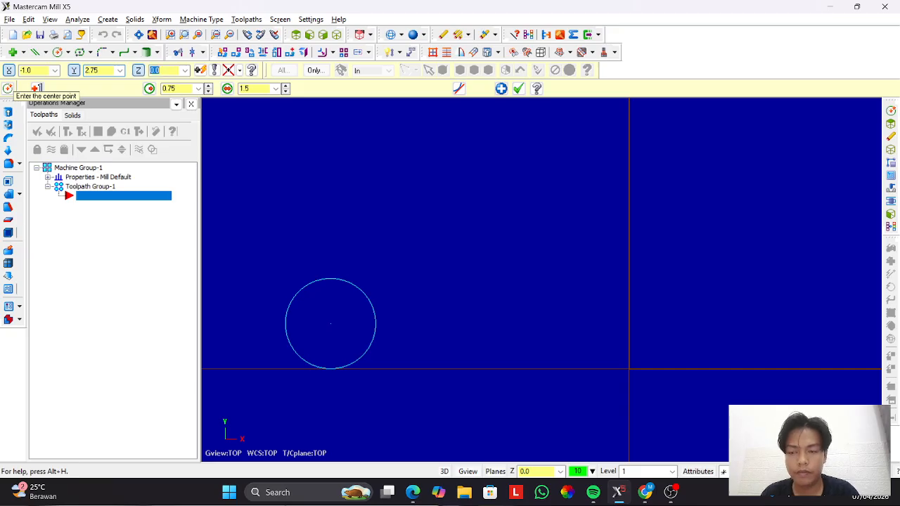
pyautogui.press('Return')
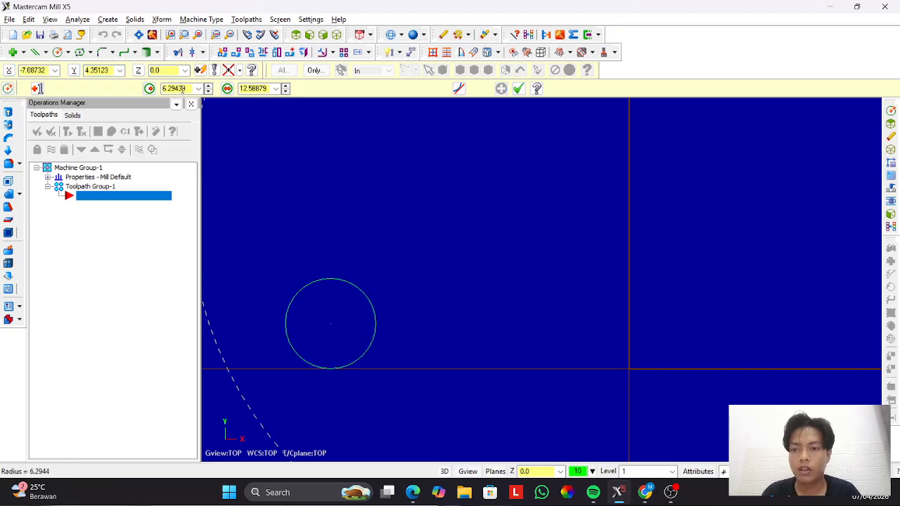
pyautogui.doubleClick(182, 89)
pyautogui.write('1')
pyautogui.press('Return')
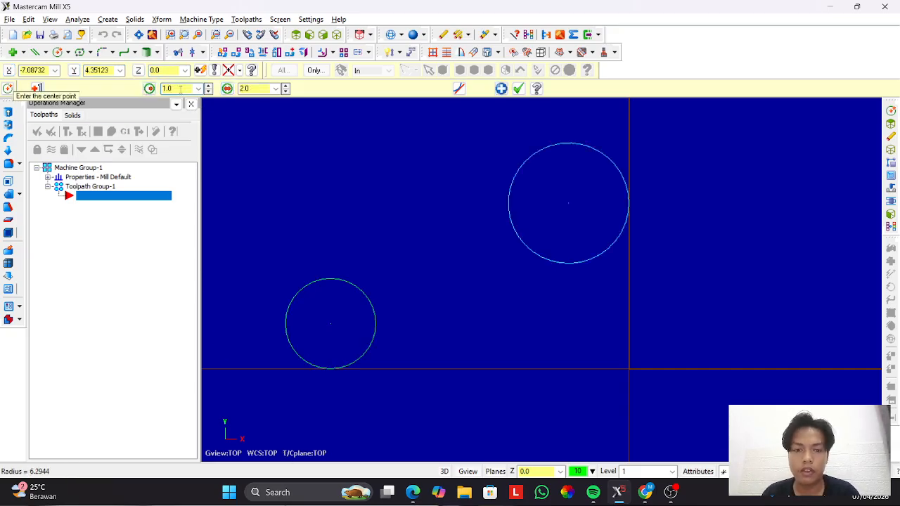
# Create a tangent arc of radius 5.0 joining the upper sides of the two circles, keeping the outer arc.
pyautogui.click(67, 52)
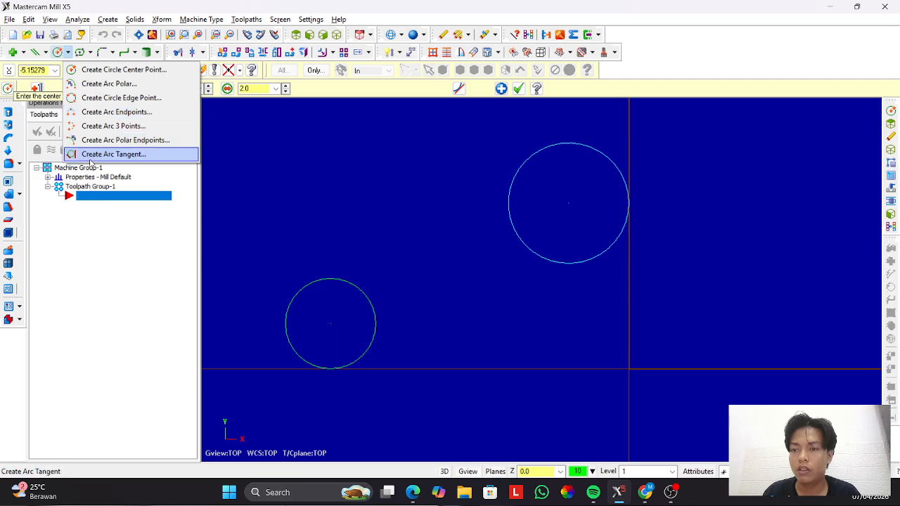
pyautogui.click(105, 154)
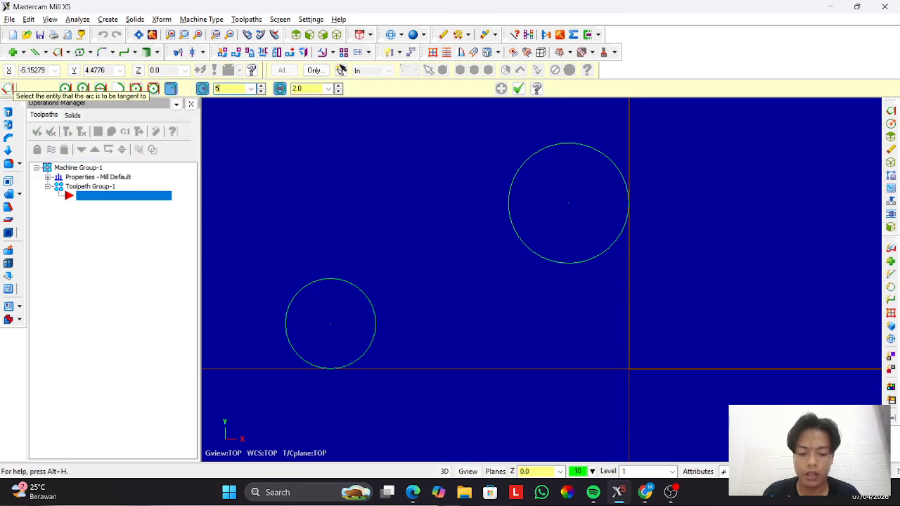
pyautogui.click(523, 161)
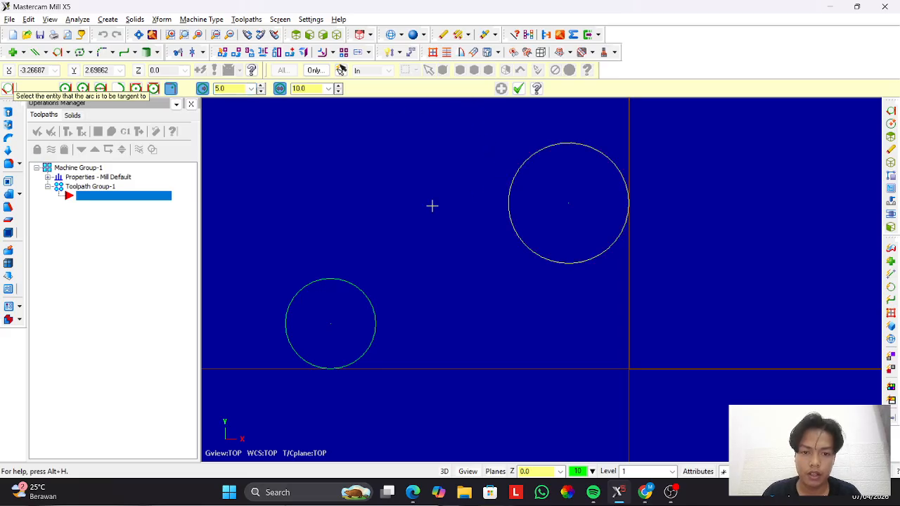
pyautogui.click(316, 281)
pyautogui.click(361, 213)
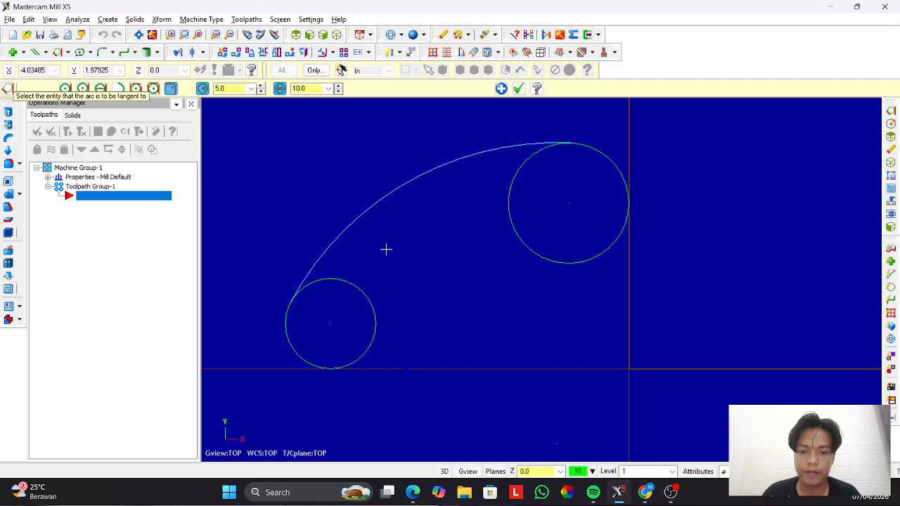
# Draw endpoint lines from the larger circle's right quadrant down to the origin and on to the smaller circle's bottom quadrant.
pyautogui.click(45, 53)
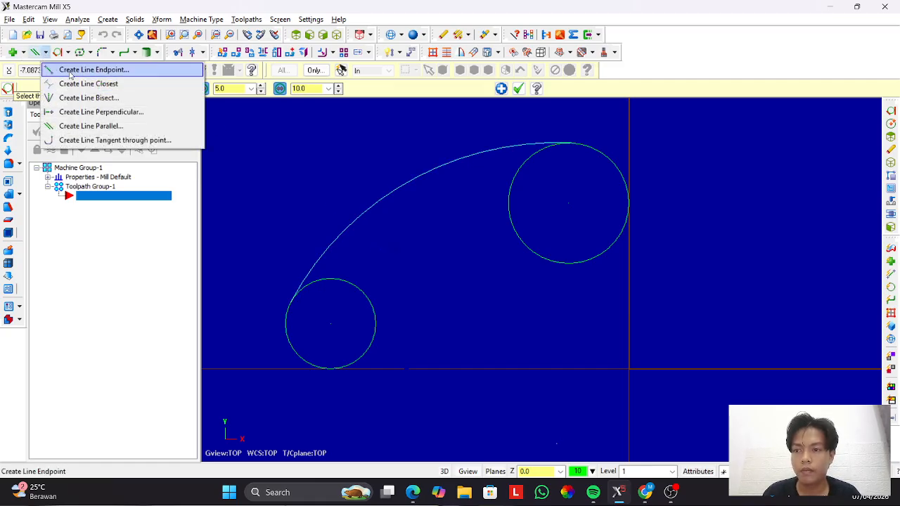
pyautogui.click(50, 70)
pyautogui.click(629, 204)
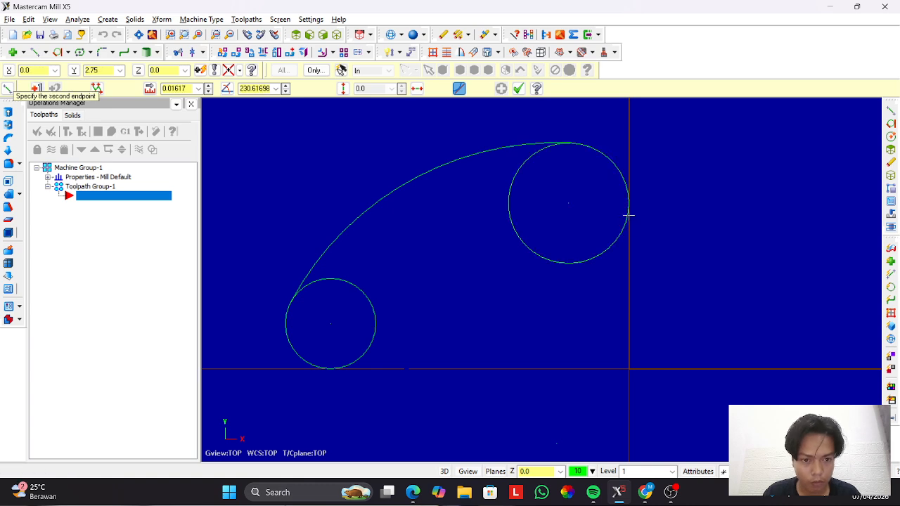
pyautogui.click(628, 368)
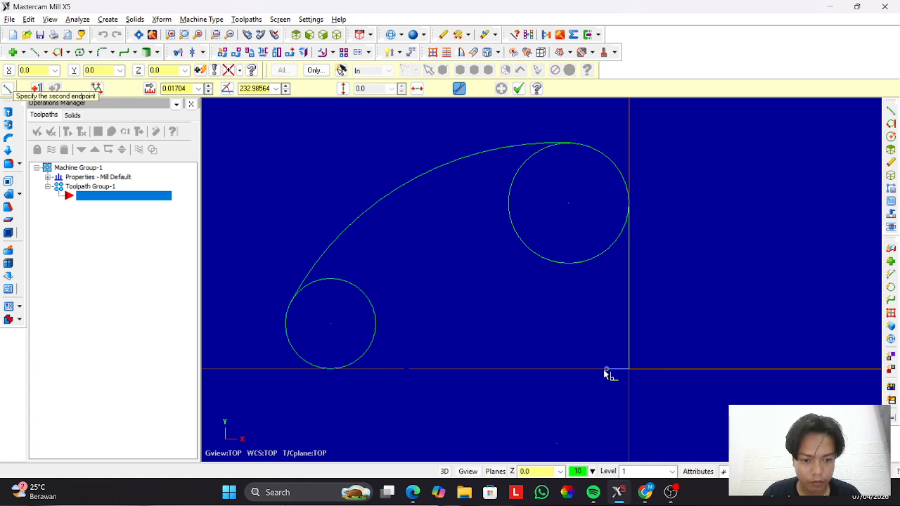
pyautogui.click(331, 369)
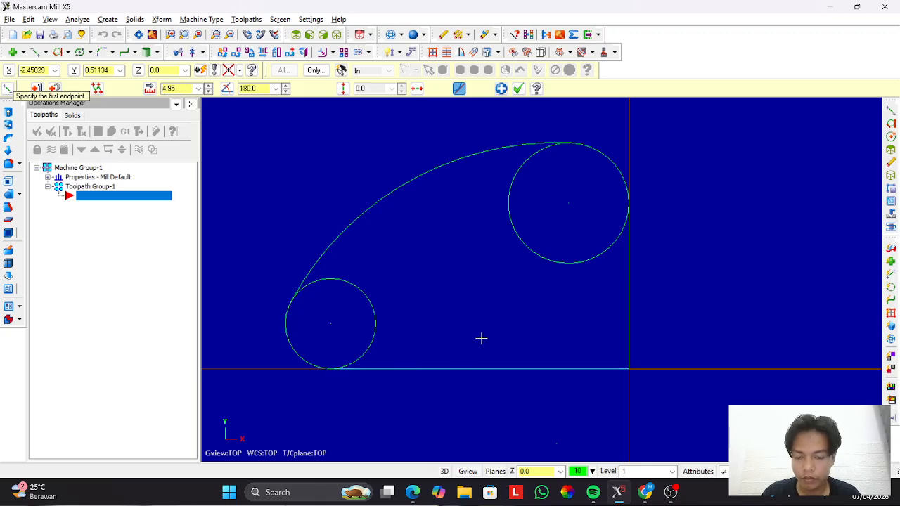
pyautogui.press('Escape')
# Divide the larger circle and delete its inner portion between the tangent arc and the vertical line.
pyautogui.click(178, 52)
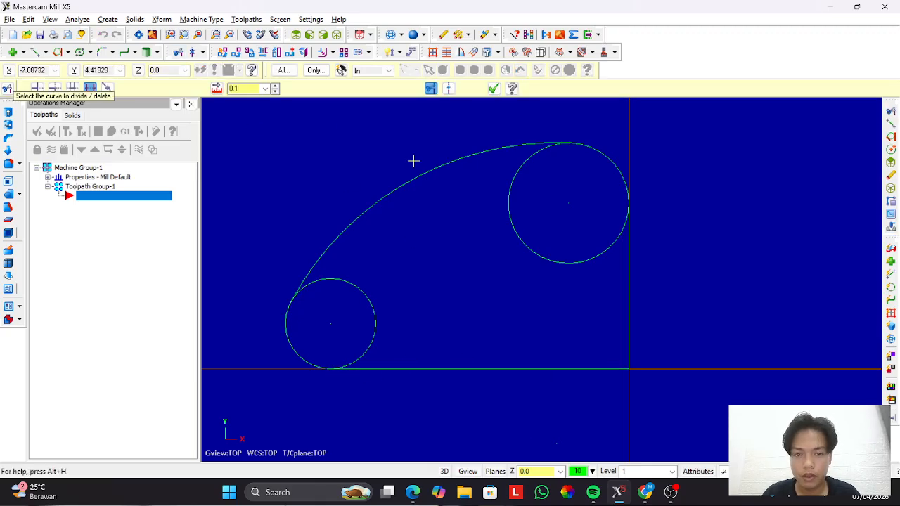
pyautogui.click(527, 243)
pyautogui.press('Escape')
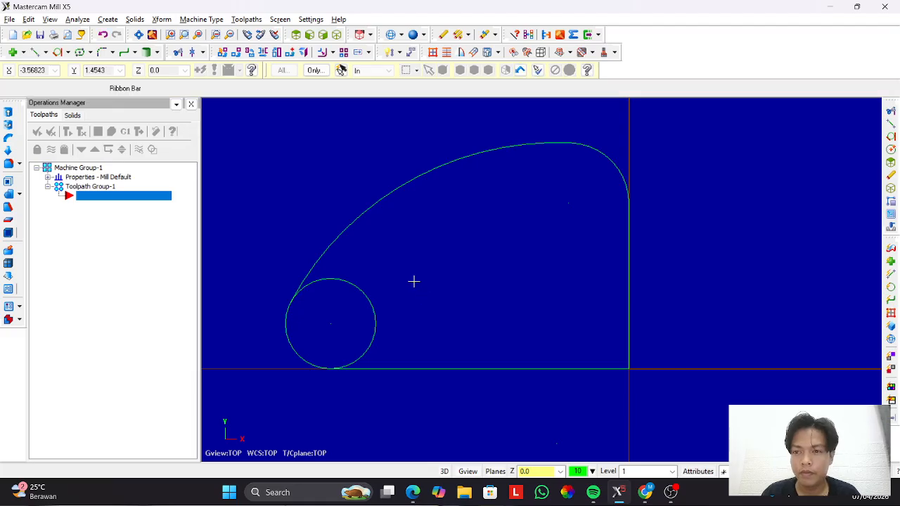
# Following Task 3 of the Mill-Lesson-8 guide, create a parallel line 0.2 above the bottom horizontal line in Mastercam.
pyautogui.click(45, 52)
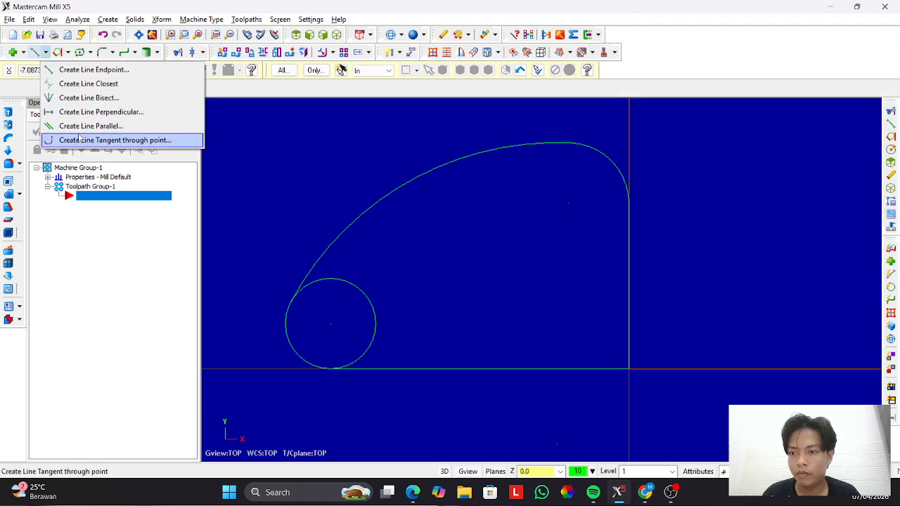
pyautogui.click(79, 138)
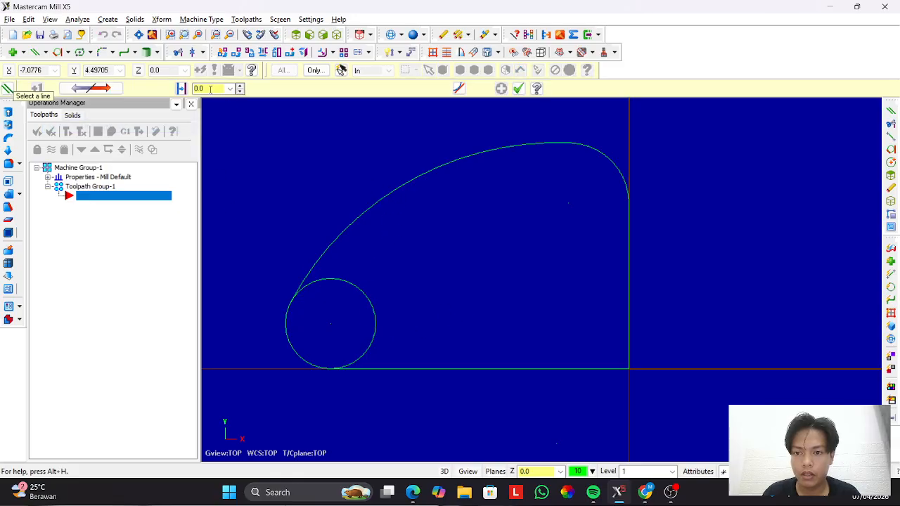
pyautogui.hotkey('alt', 'Tab')
pyautogui.scroll(-8, 434, 312)
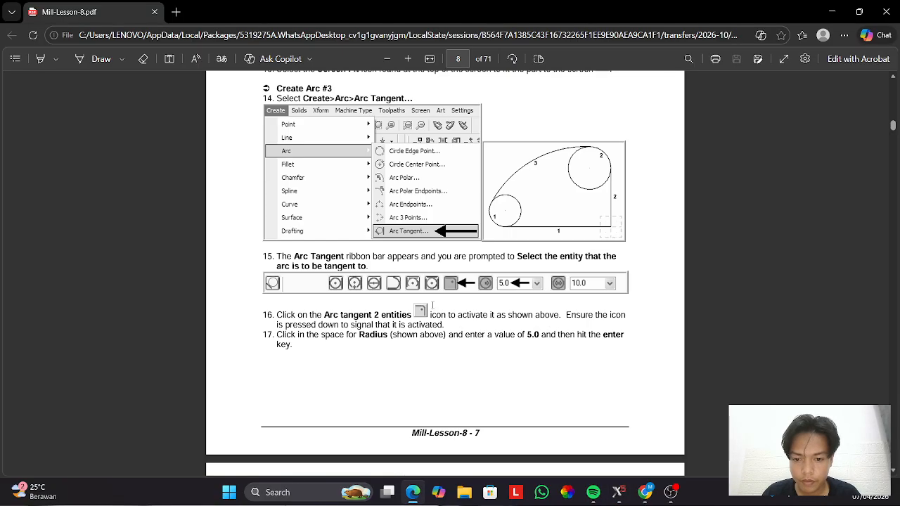
pyautogui.scroll(-20, 438, 294)
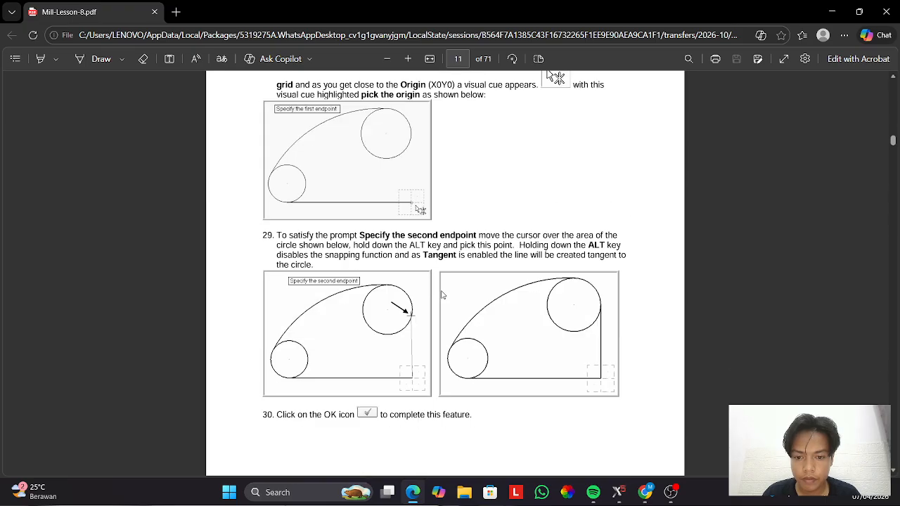
pyautogui.scroll(-20, 442, 294)
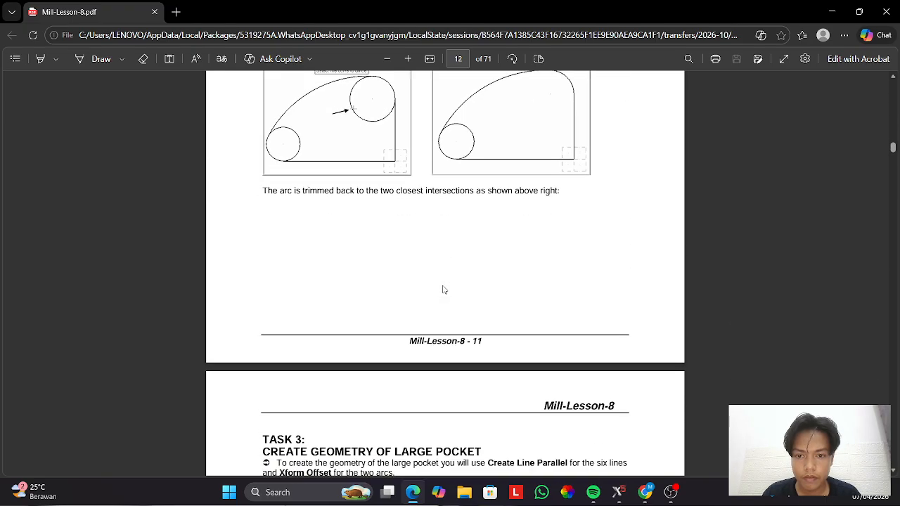
pyautogui.scroll(-3, 443, 290)
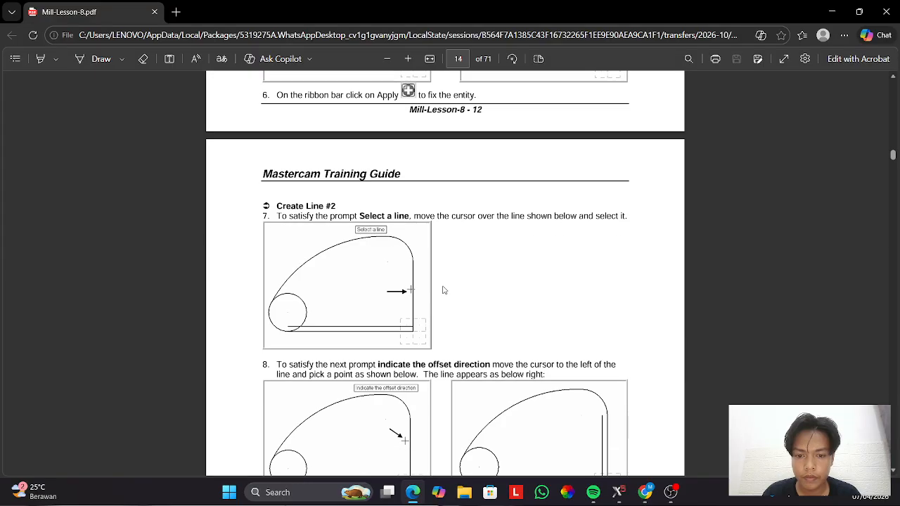
pyautogui.scroll(6, 444, 290)
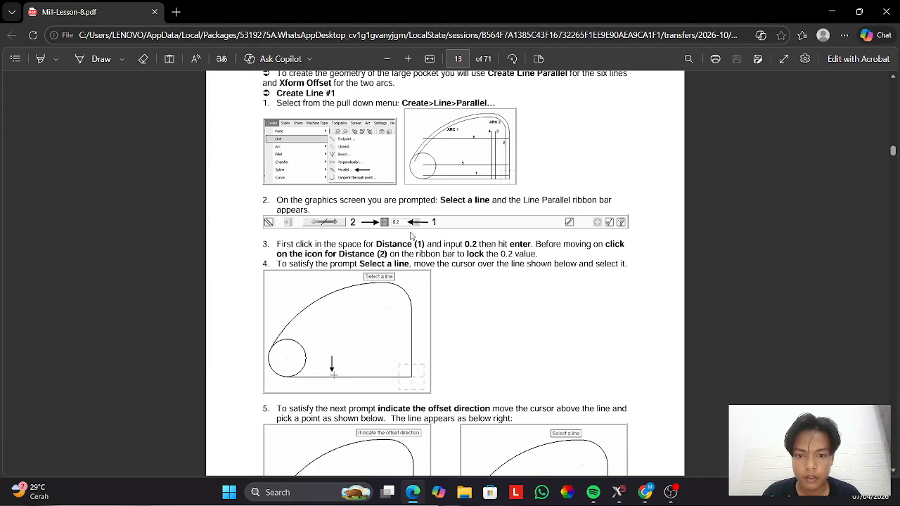
pyautogui.hotkey('alt', 'Tab')
pyautogui.click(231, 88)
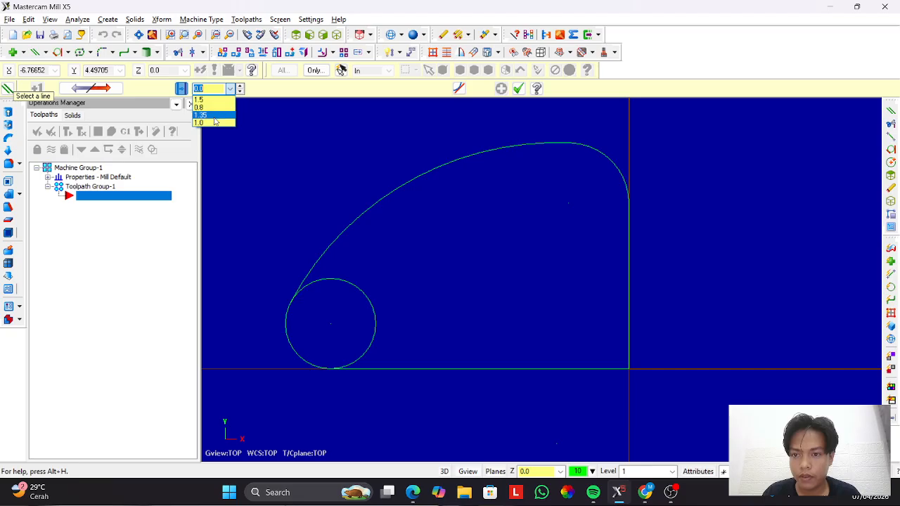
pyautogui.write('0')
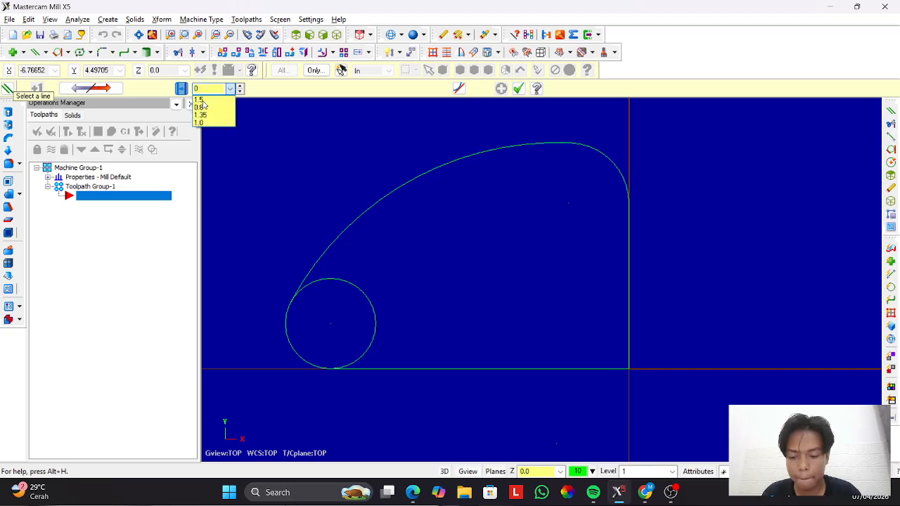
pyautogui.write('.2')
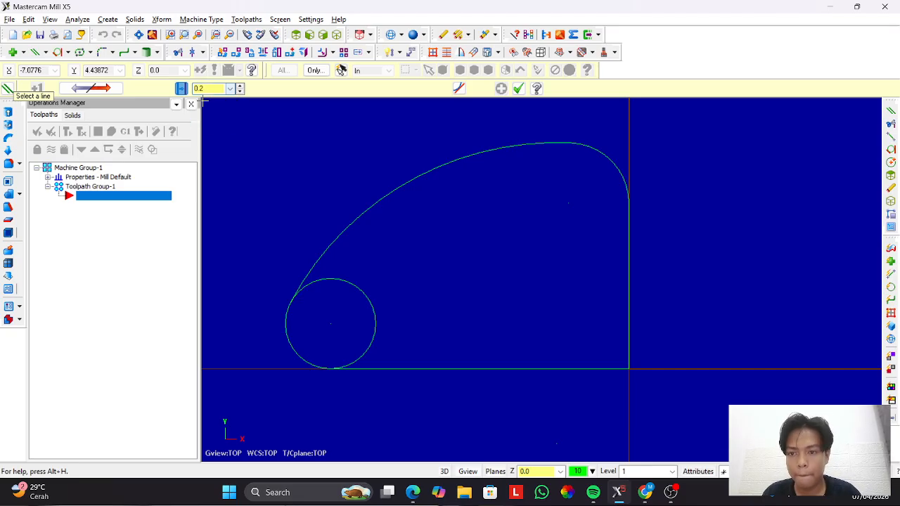
pyautogui.click(485, 369)
pyautogui.click(482, 339)
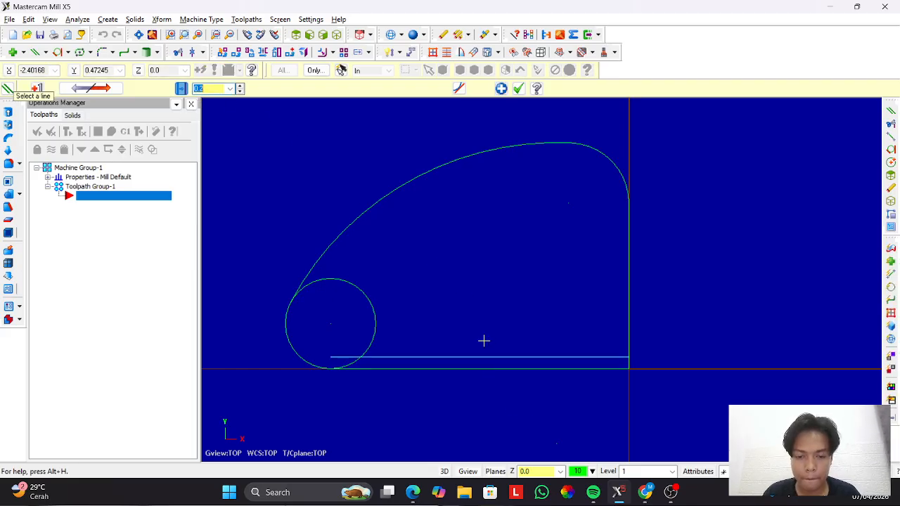
# Create a parallel line about 0.31 to the left of the contour's right vertical line, checking it against the guide.
pyautogui.click(627, 268)
pyautogui.click(609, 269)
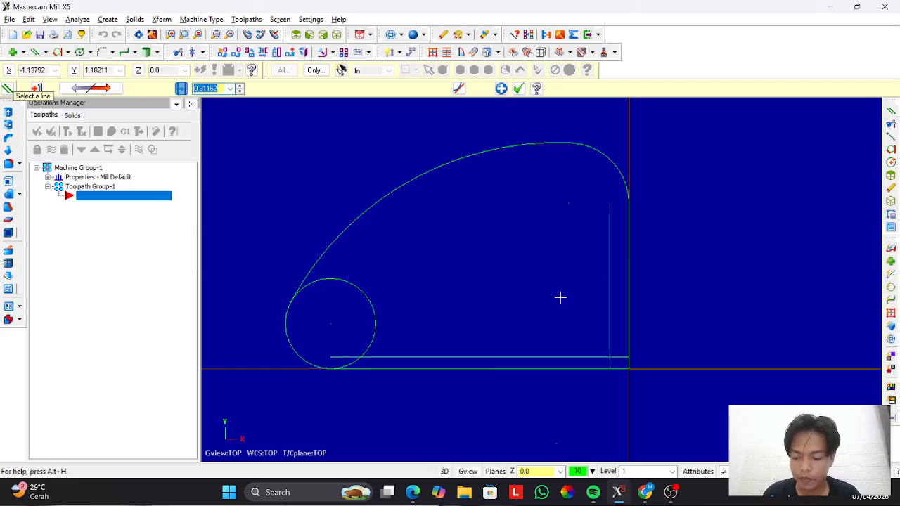
pyautogui.hotkey('alt', 'Tab')
pyautogui.scroll(-10, 401, 285)
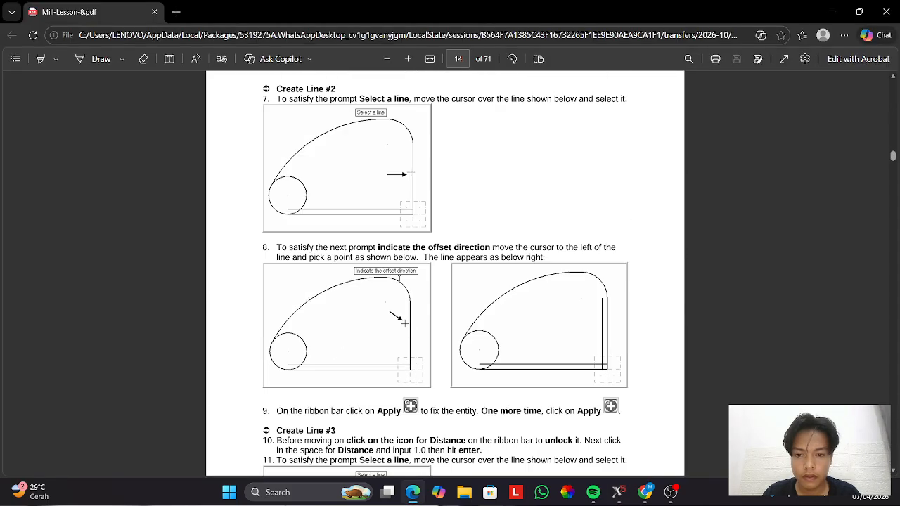
pyautogui.scroll(-6, 399, 279)
pyautogui.hotkey('alt', 'Tab')
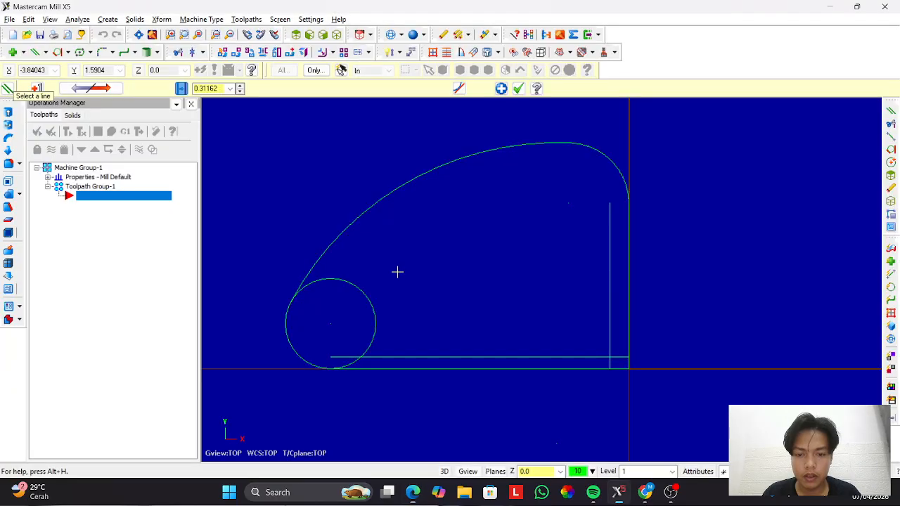
# Create the guide's Line #3 as a parallel line 1.0 to the left of the contour's right vertical line.
pyautogui.hotkey('alt', 'Tab')
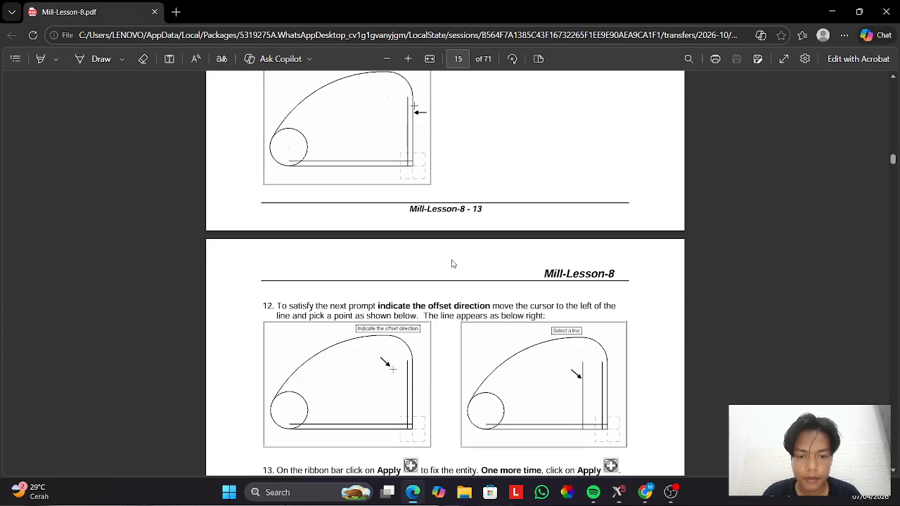
pyautogui.scroll(-2, 452, 264)
pyautogui.scroll(4, 461, 259)
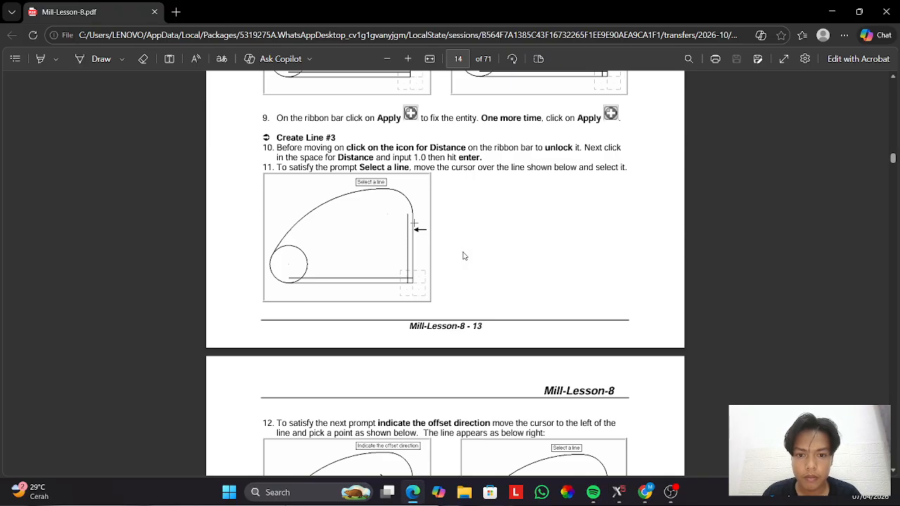
pyautogui.hotkey('alt', 'Tab')
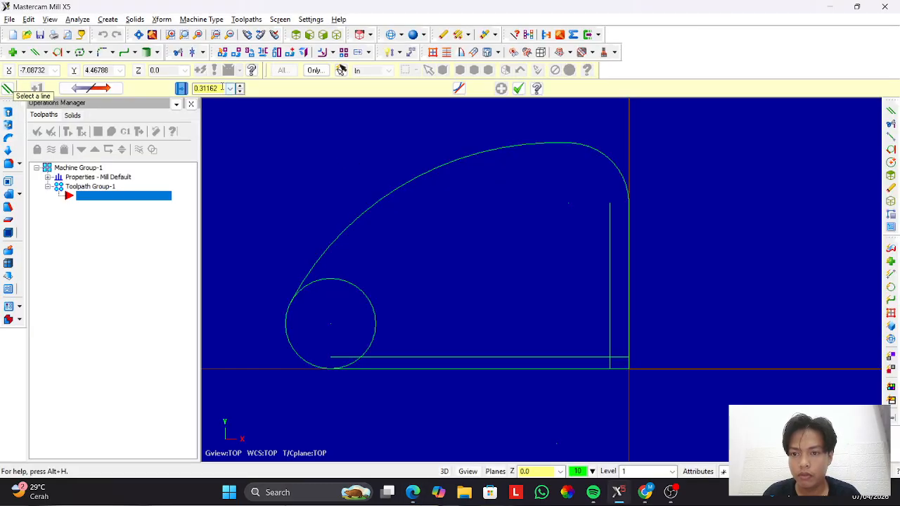
pyautogui.doubleClick(221, 88)
pyautogui.write('1')
pyautogui.press('Return')
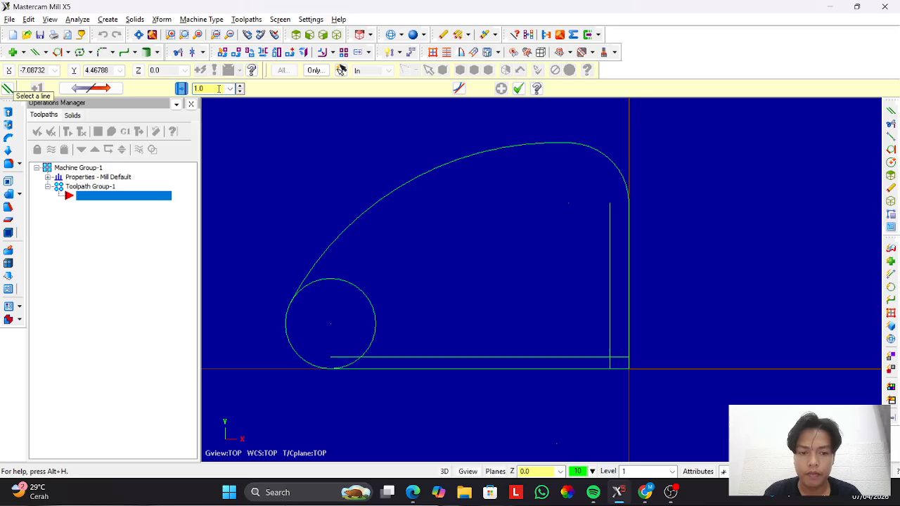
pyautogui.click(628, 271)
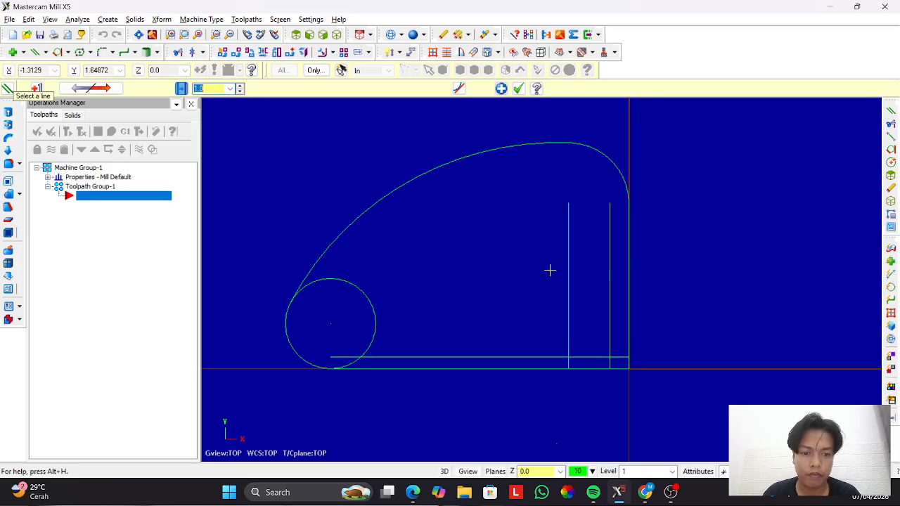
pyautogui.hotkey('alt', 'Tab')
pyautogui.scroll(-5, 482, 273)
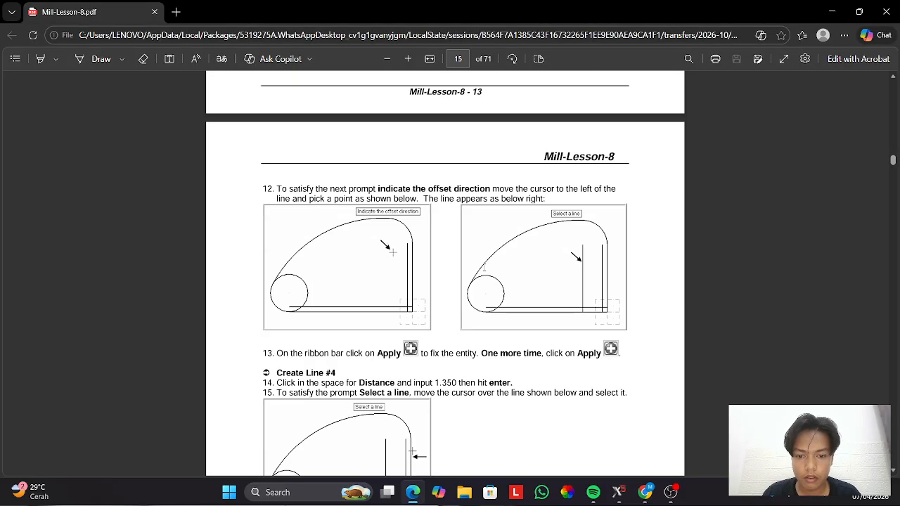
pyautogui.hotkey('alt', 'Tab')
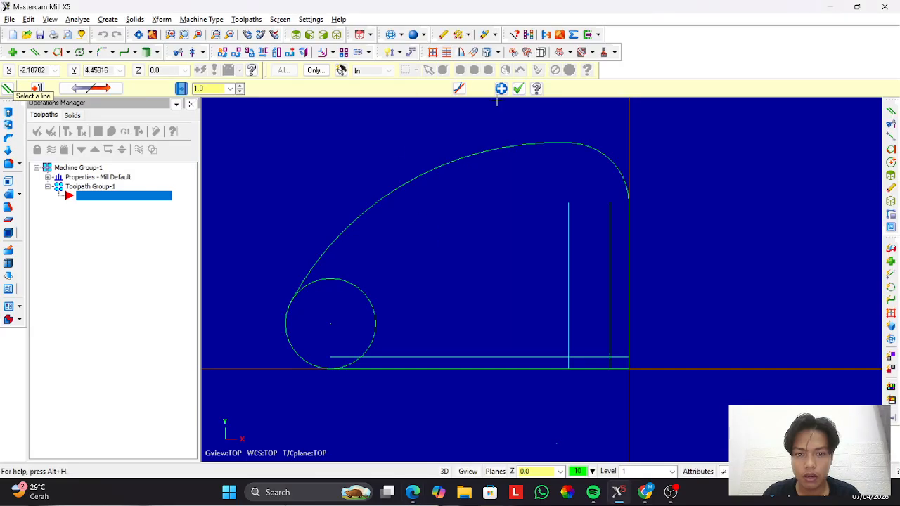
# Create the guide's Line #4 as a parallel line 1.35 to the left of the contour's right vertical line.
pyautogui.hotkey('alt', 'Tab')
pyautogui.scroll(-1, 467, 265)
pyautogui.scroll(-4, 467, 265)
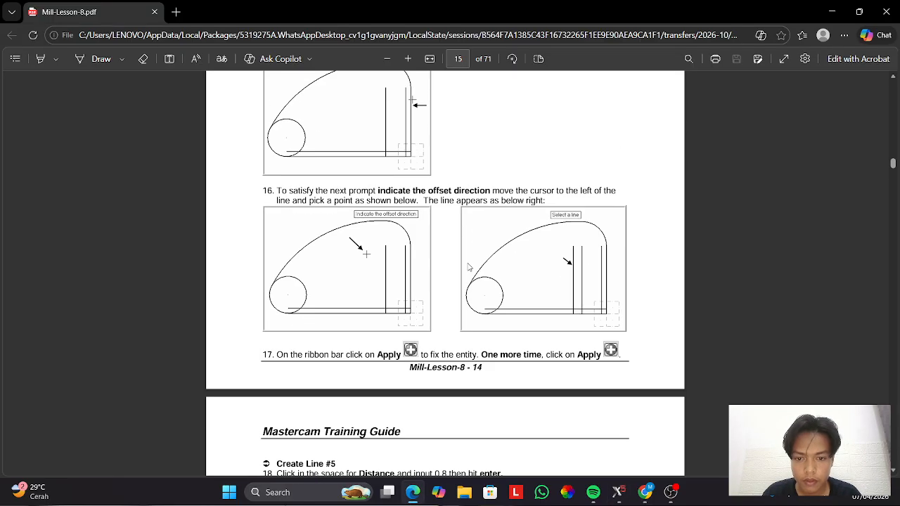
pyautogui.scroll(5, 464, 219)
pyautogui.hotkey('alt', 'Tab')
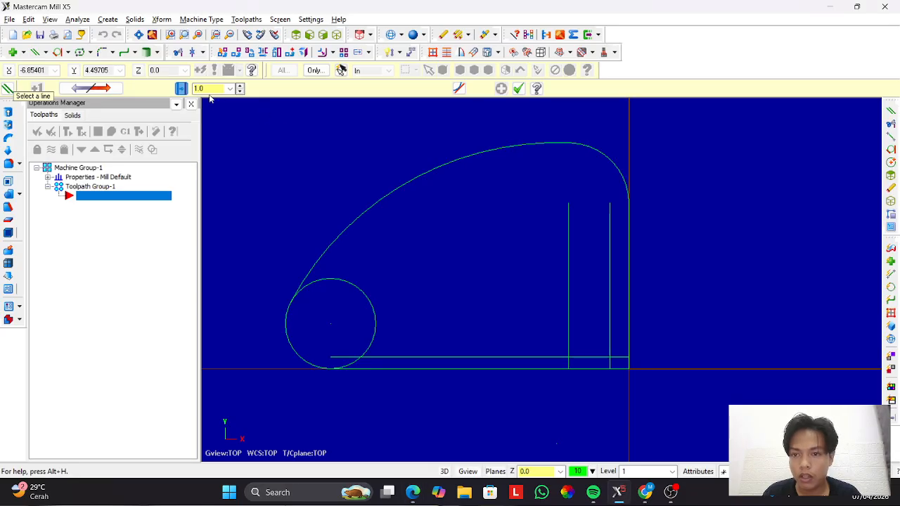
pyautogui.click(230, 88)
pyautogui.write('1')
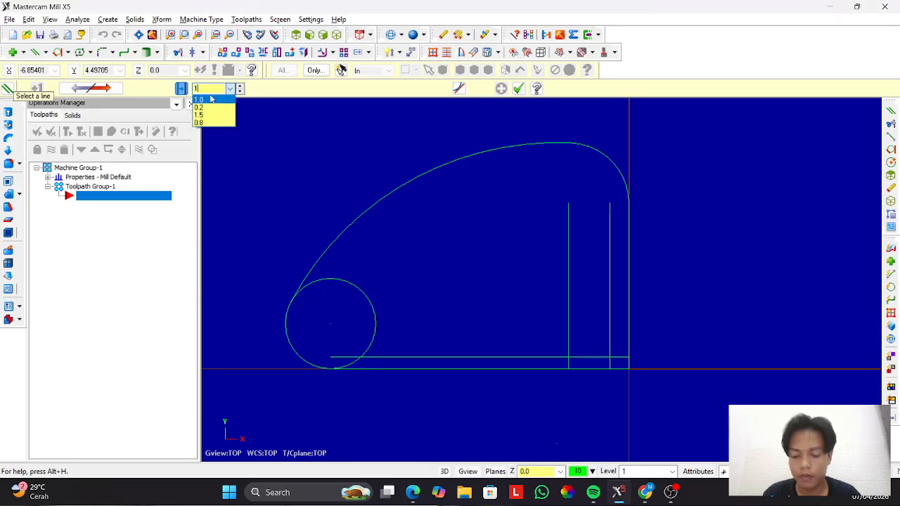
pyautogui.write('.3')
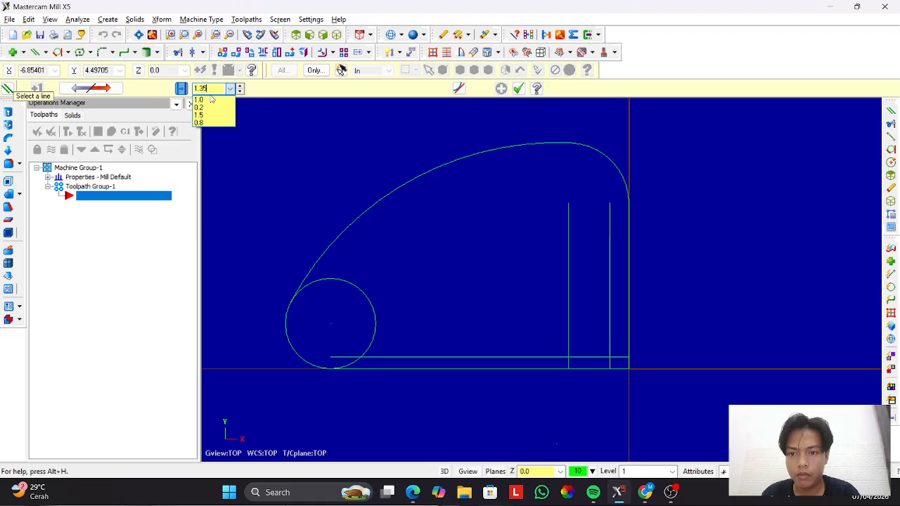
pyautogui.write('5')
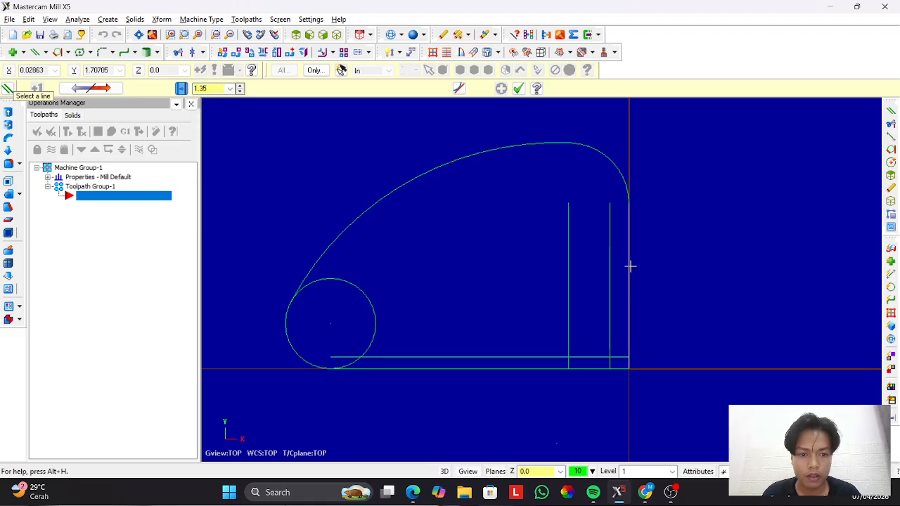
pyautogui.click(569, 268)
pyautogui.click(523, 274)
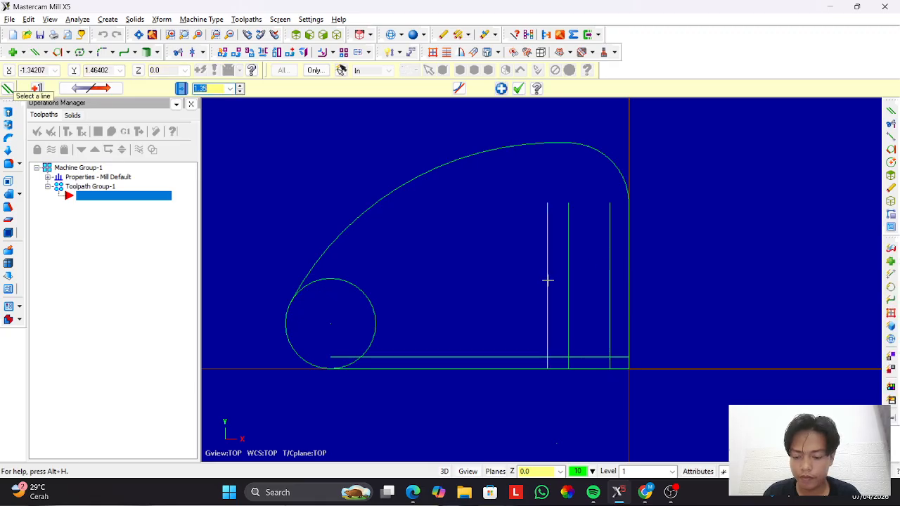
# Create the guide's Line #5 as a parallel line 0.8 above the contour's bottom horizontal line.
pyautogui.hotkey('alt', 'Tab')
pyautogui.scroll(-5, 457, 274)
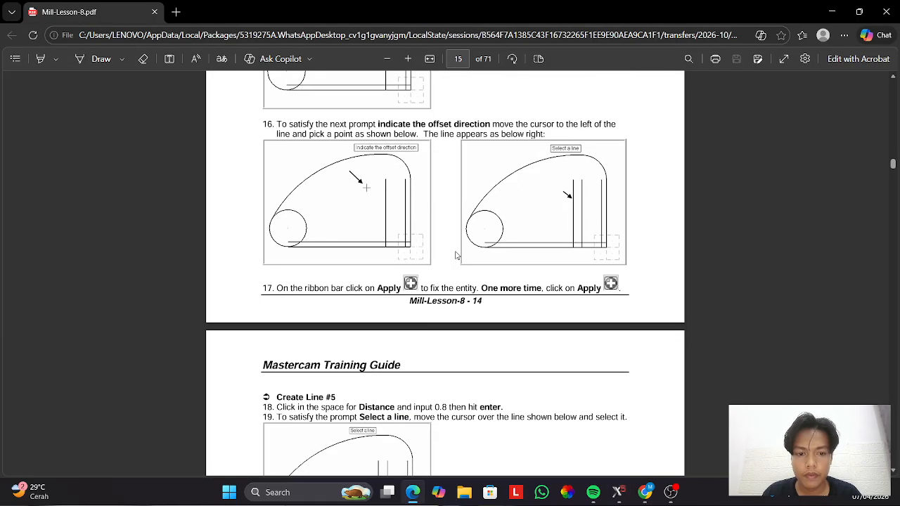
pyautogui.hotkey('alt', 'Tab')
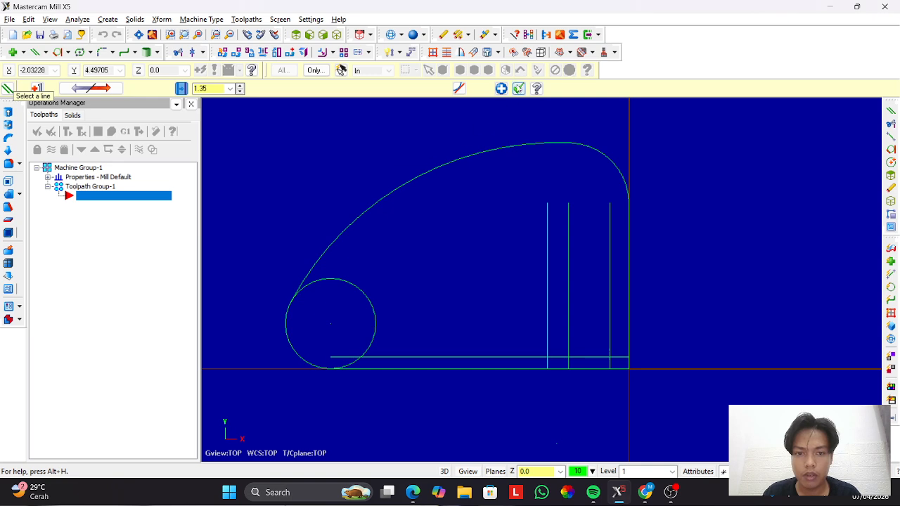
pyautogui.hotkey('alt', 'Tab')
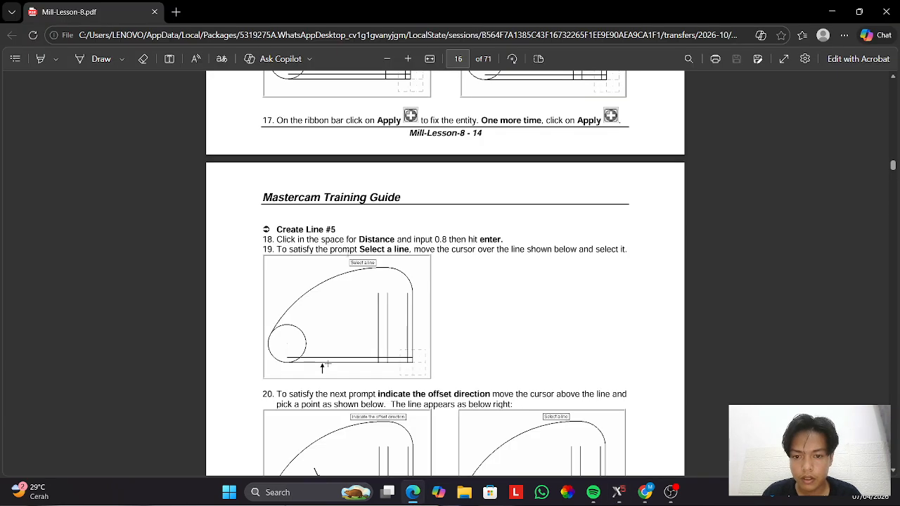
pyautogui.hotkey('alt', 'Tab')
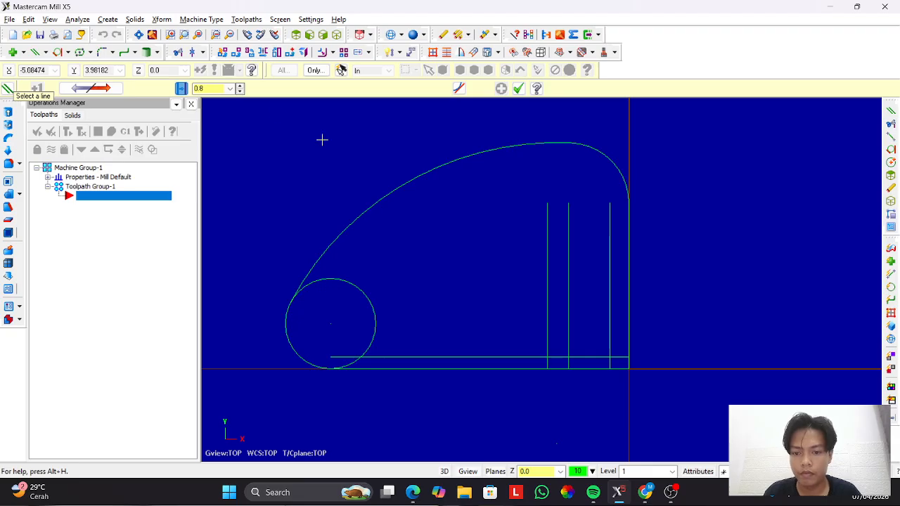
pyautogui.click(411, 366)
pyautogui.click(415, 342)
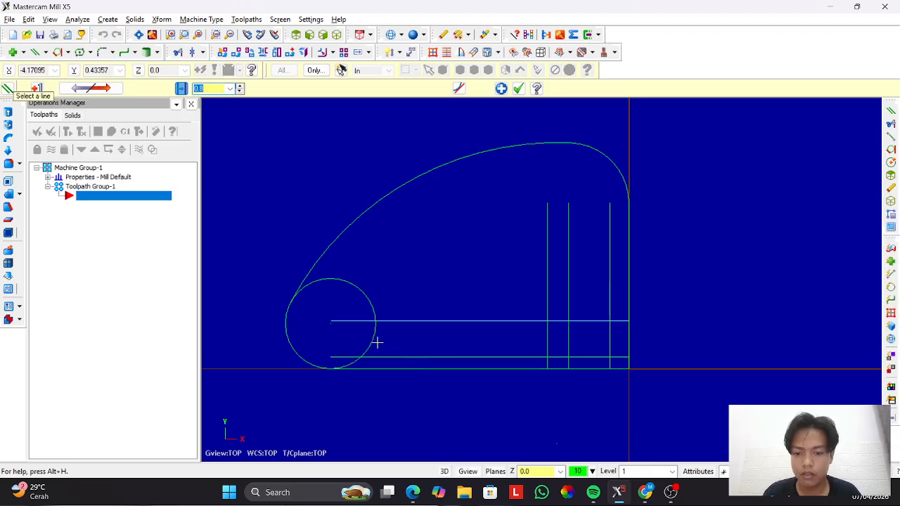
# Create the guide's Line #6 as a parallel line 1.5 above the horizontal line that sits 0.8 above the contour's bottom edge.
pyautogui.hotkey('alt', 'Tab')
pyautogui.scroll(-3, 438, 325)
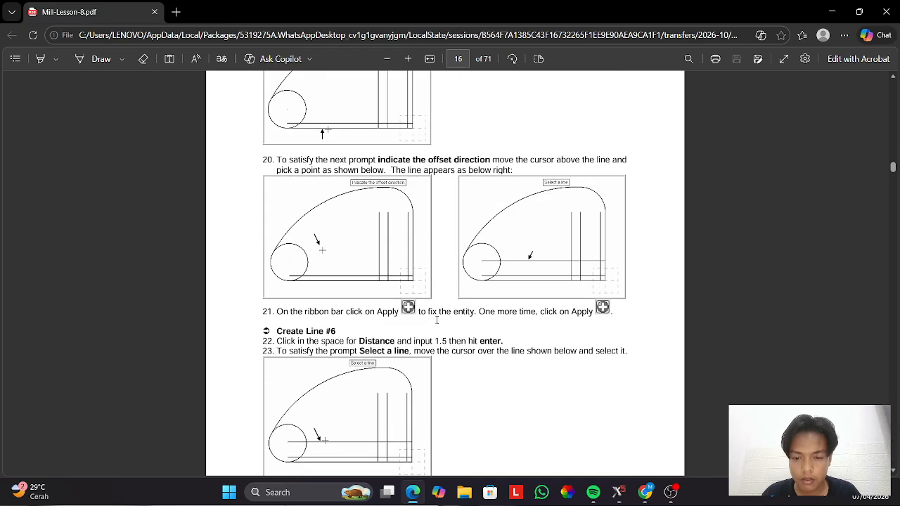
pyautogui.scroll(-1, 434, 318)
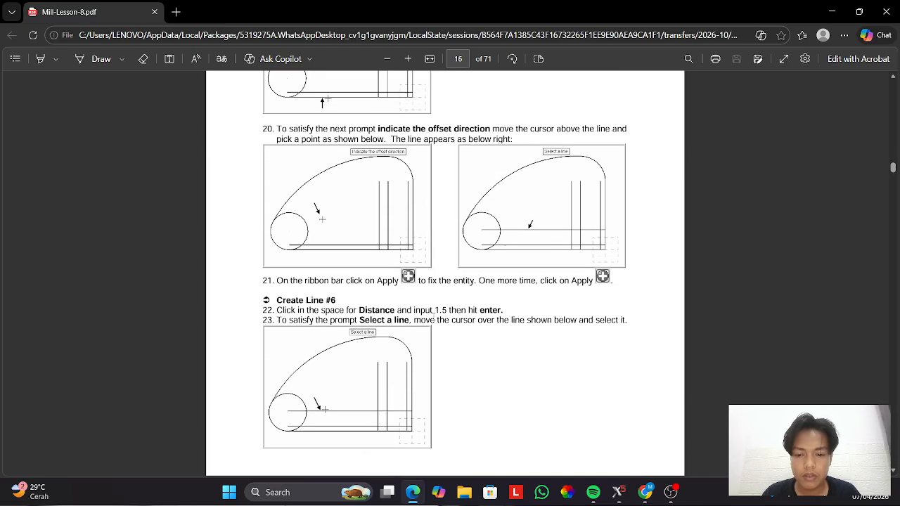
pyautogui.hotkey('alt', 'Tab')
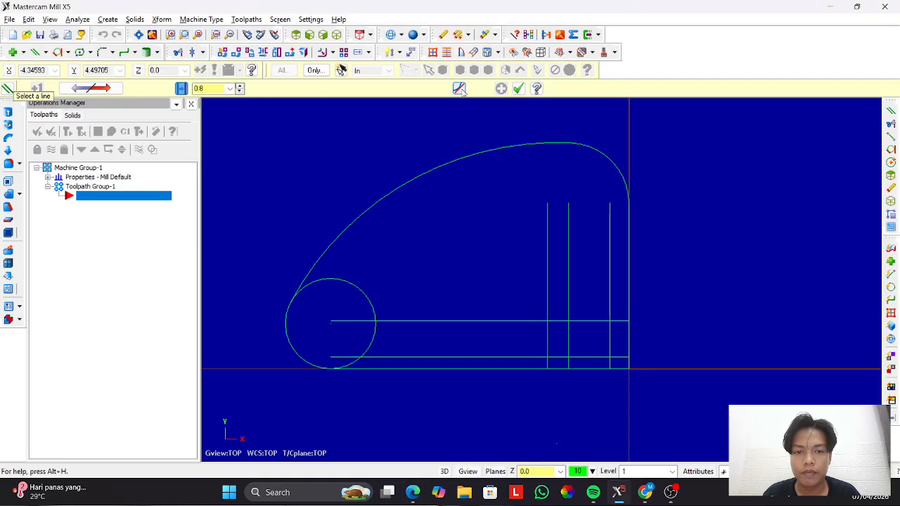
pyautogui.doubleClick(200, 88)
pyautogui.write('1.5')
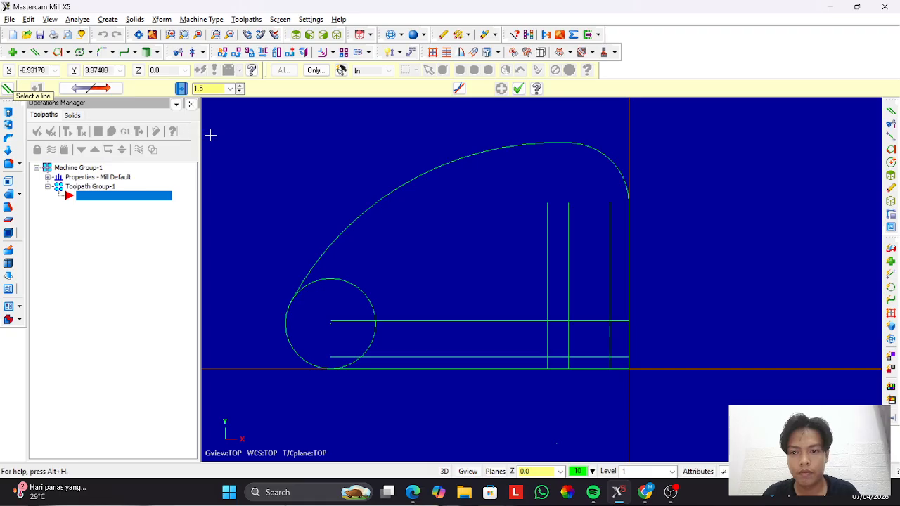
pyautogui.click(407, 321)
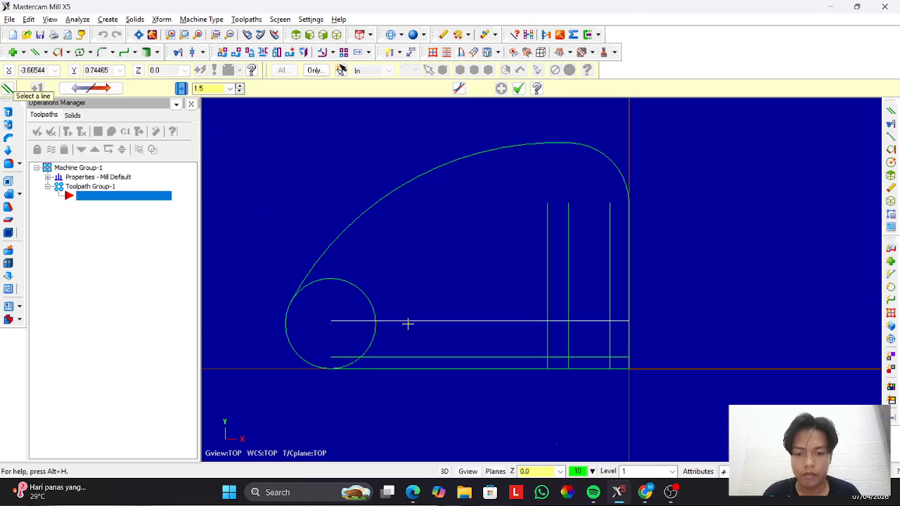
pyautogui.click(406, 260)
# Following the guide's Arc #1 and Arc #2, offset one copy of the contour's large upper arc and its corner arc 0.2 inward.
pyautogui.hotkey('alt', 'Tab')
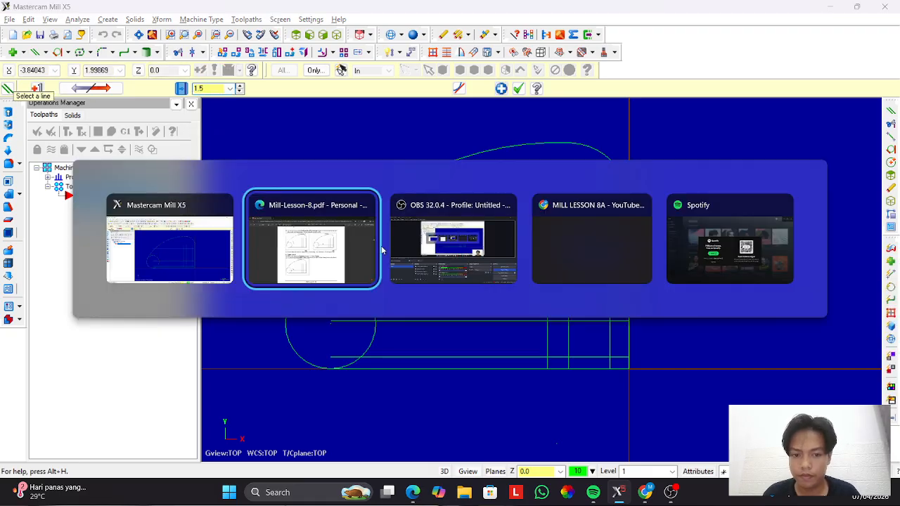
pyautogui.scroll(-5, 410, 240)
pyautogui.scroll(-6, 409, 240)
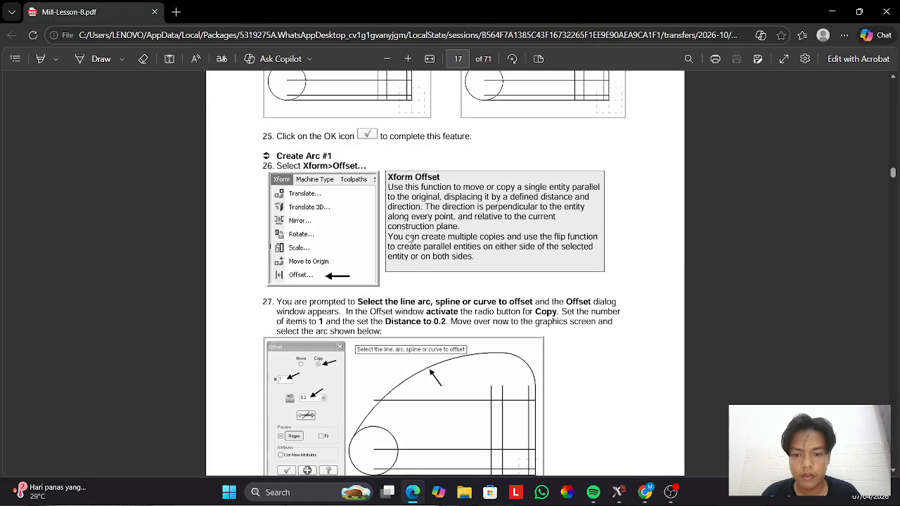
pyautogui.hotkey('alt', 'Tab')
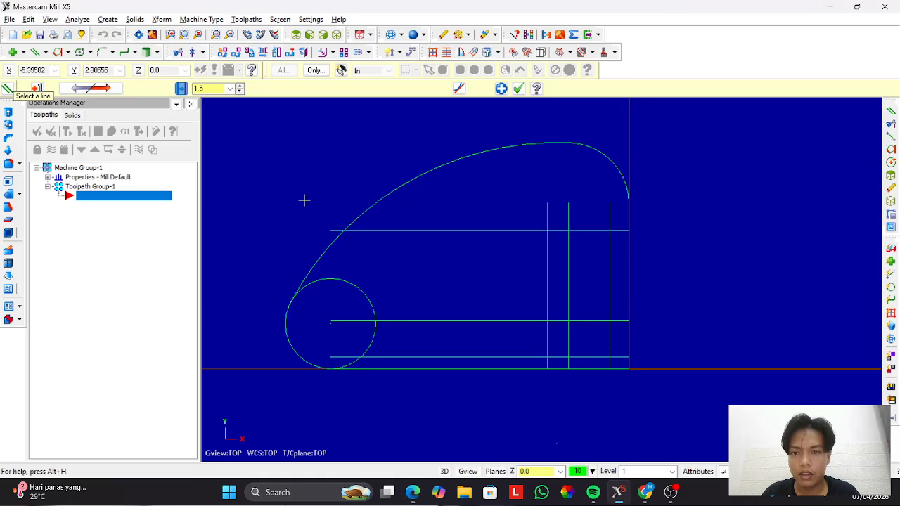
pyautogui.click(161, 19)
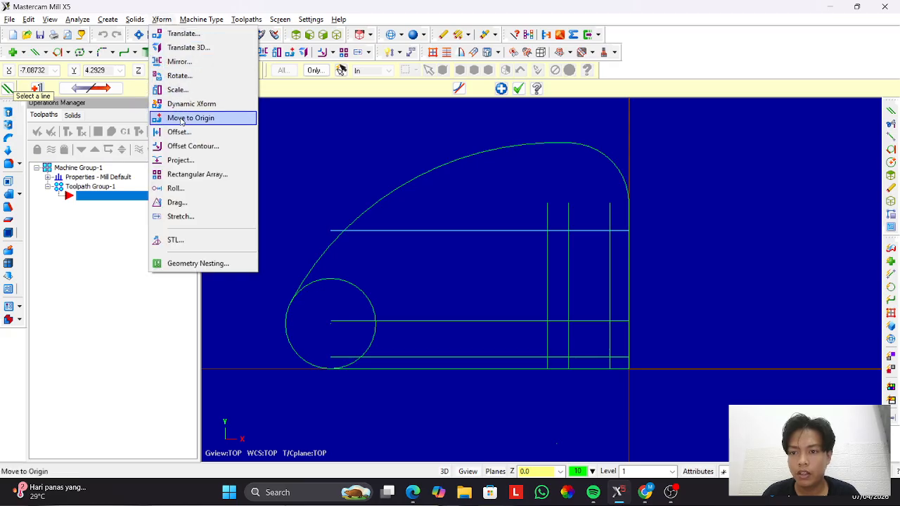
pyautogui.click(179, 131)
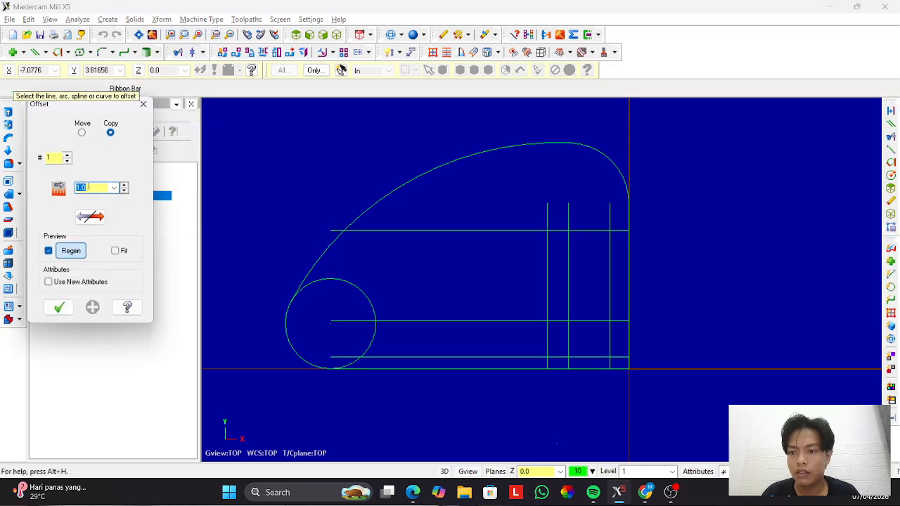
pyautogui.click(116, 189)
pyautogui.click(97, 199)
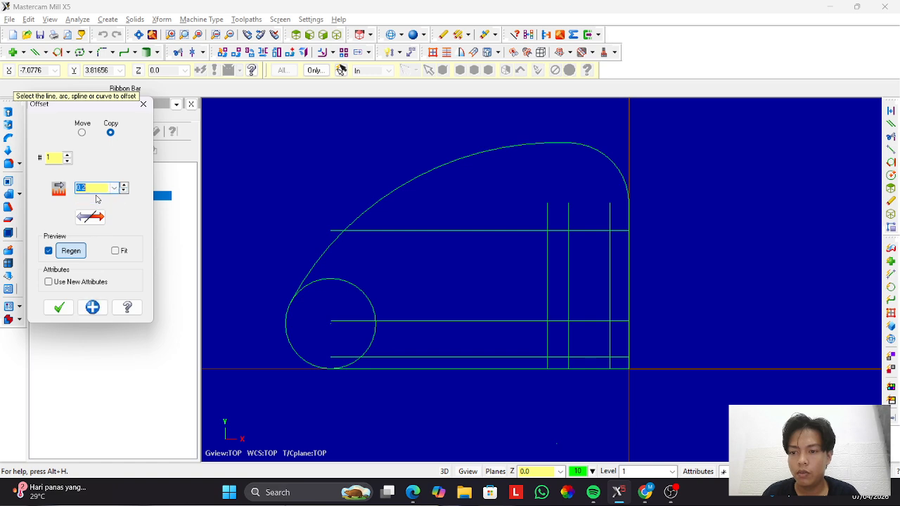
pyautogui.click(400, 183)
pyautogui.click(603, 160)
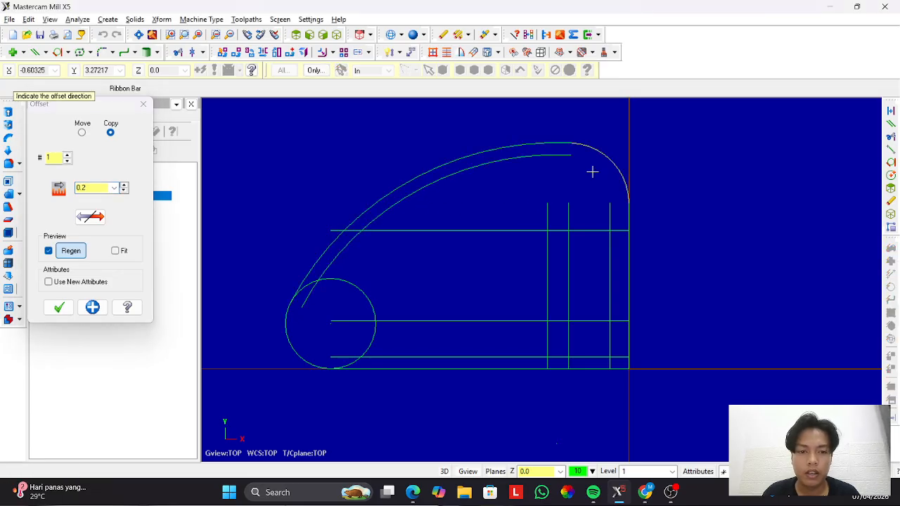
pyautogui.click(592, 171)
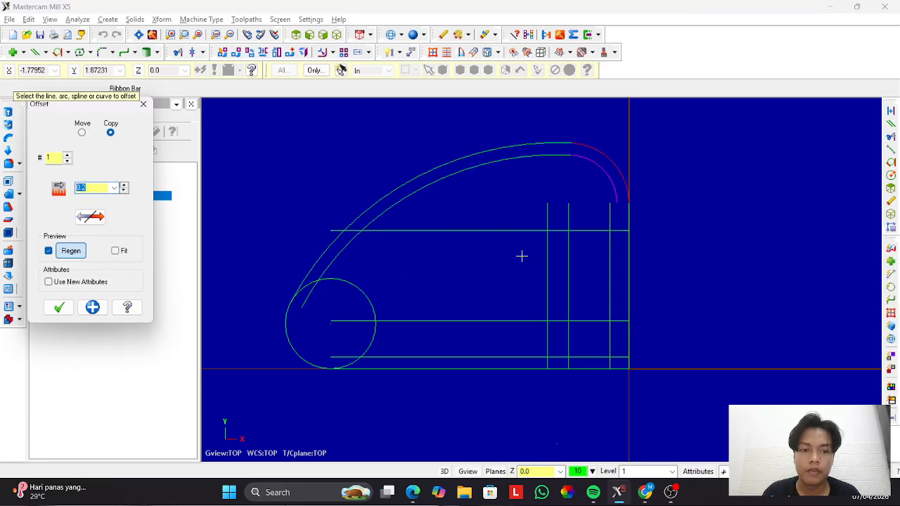
# Compare the offset arcs and inner vertical line with the guide's figures for the arcs and parallel lines.
pyautogui.hotkey('alt', 'Tab')
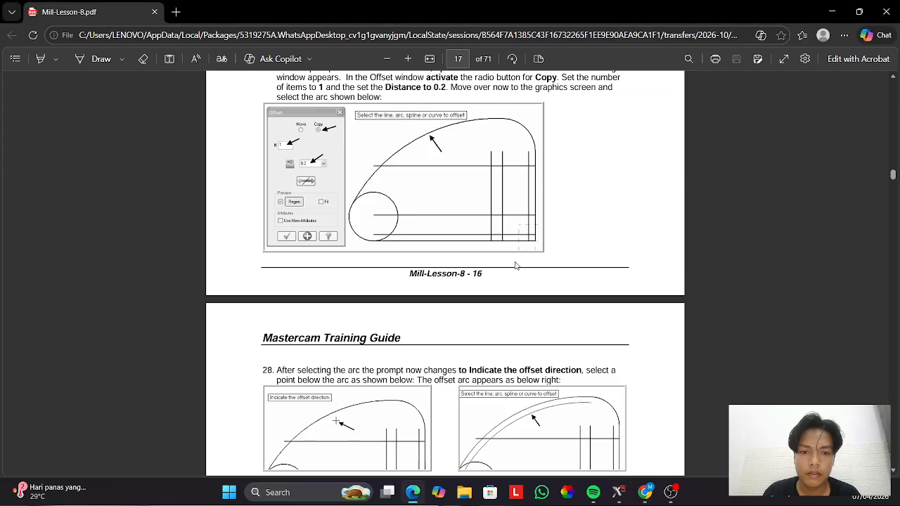
pyautogui.scroll(-3, 515, 265)
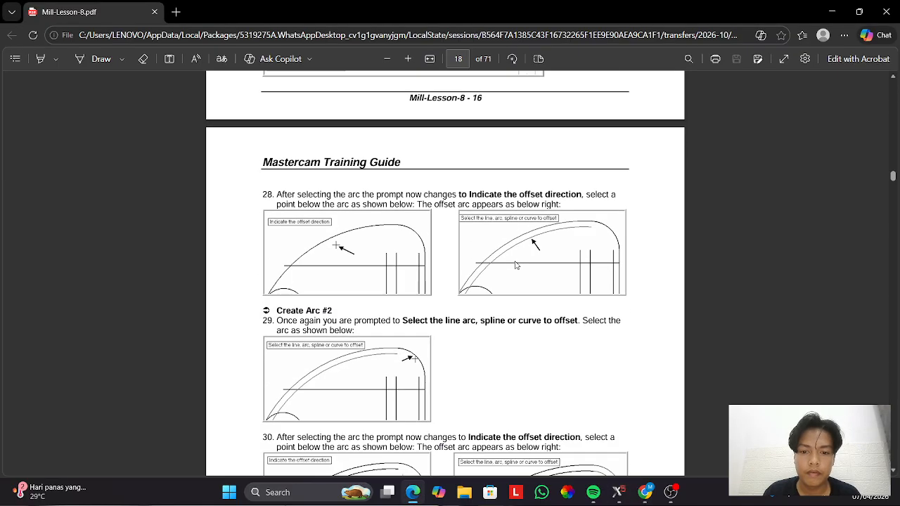
pyautogui.scroll(-3, 515, 264)
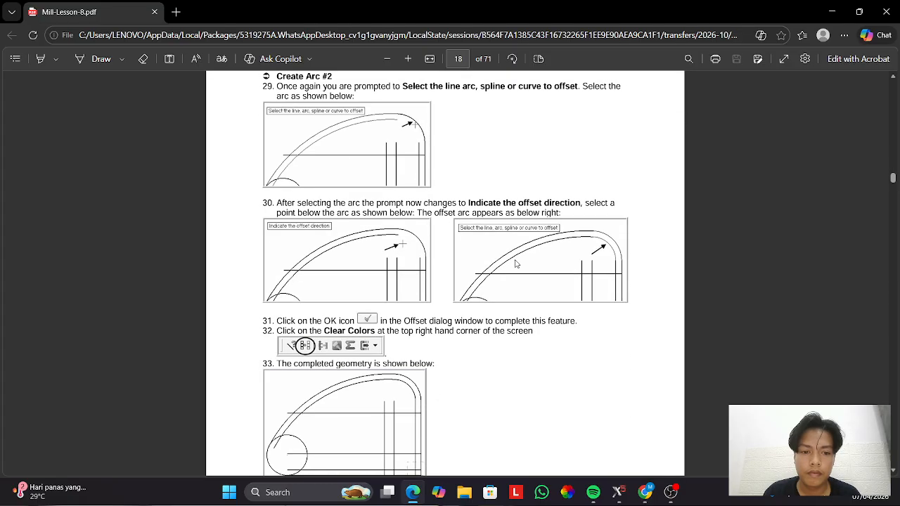
pyautogui.hotkey('alt', 'Tab')
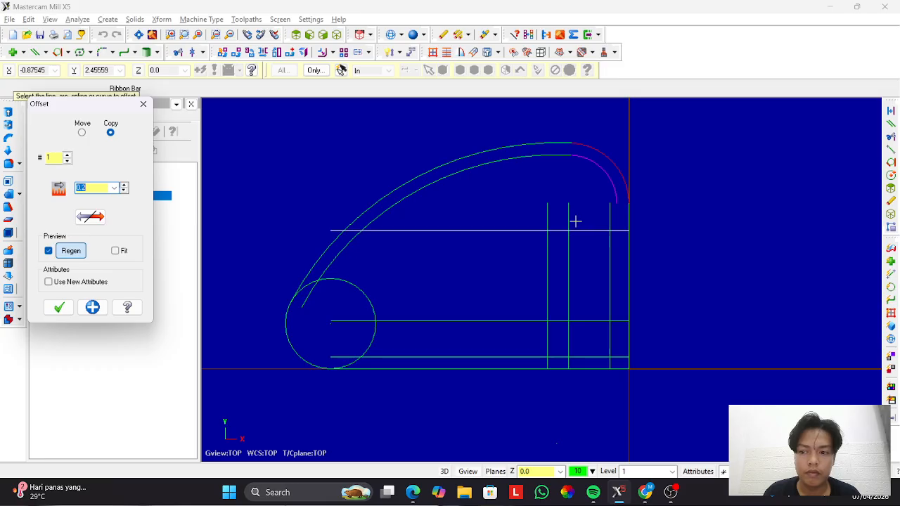
pyautogui.hotkey('alt', 'Tab')
pyautogui.scroll(6, 464, 221)
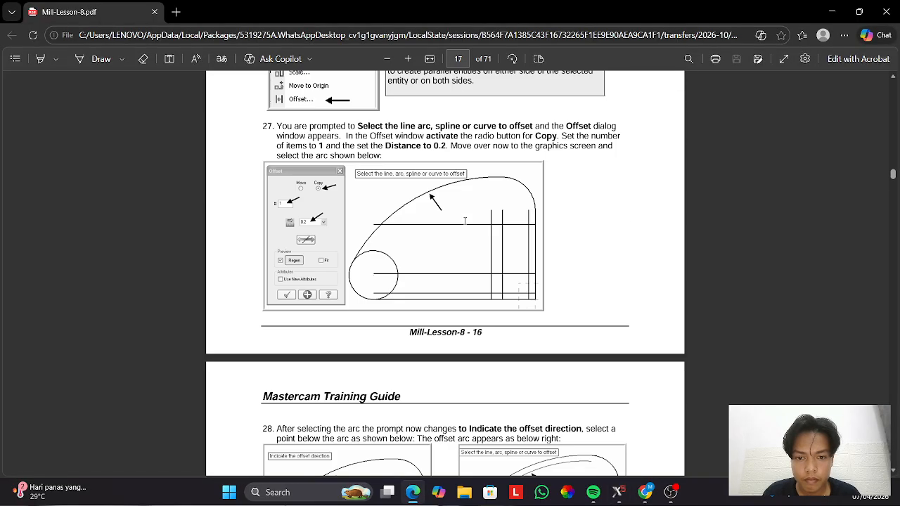
pyautogui.scroll(-5, 466, 225)
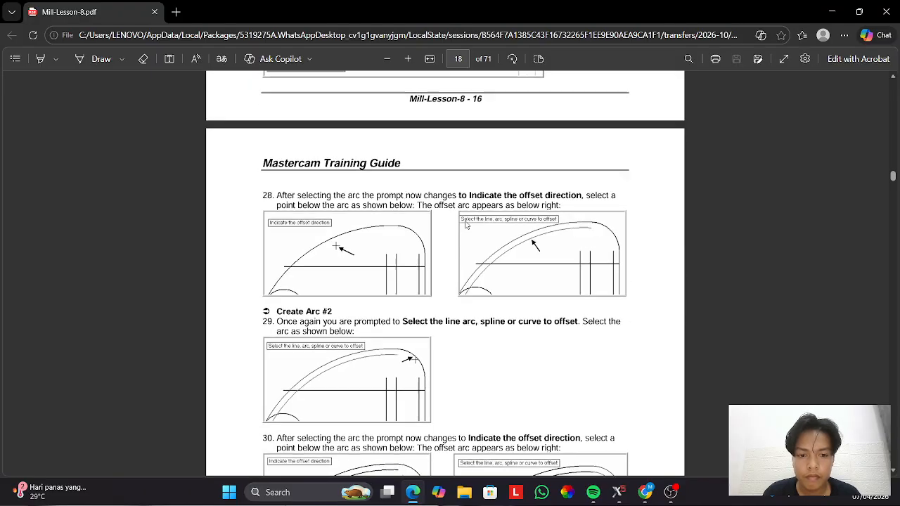
pyautogui.scroll(8, 465, 225)
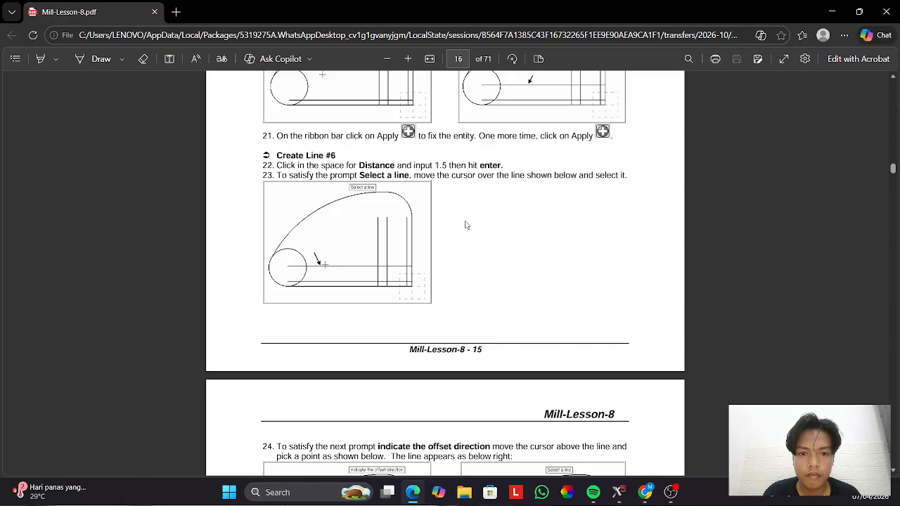
pyautogui.scroll(4, 466, 225)
pyautogui.hotkey('alt', 'Tab')
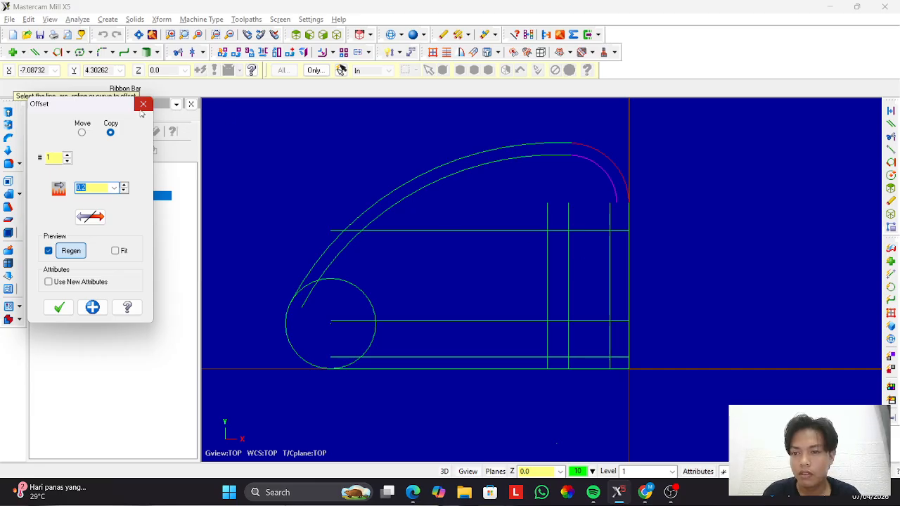
# Accept the offsets, delete the inner vertical line nearest the contour's right edge, and replace it with a parallel line 0.2 inside that edge.
pyautogui.click(59, 307)
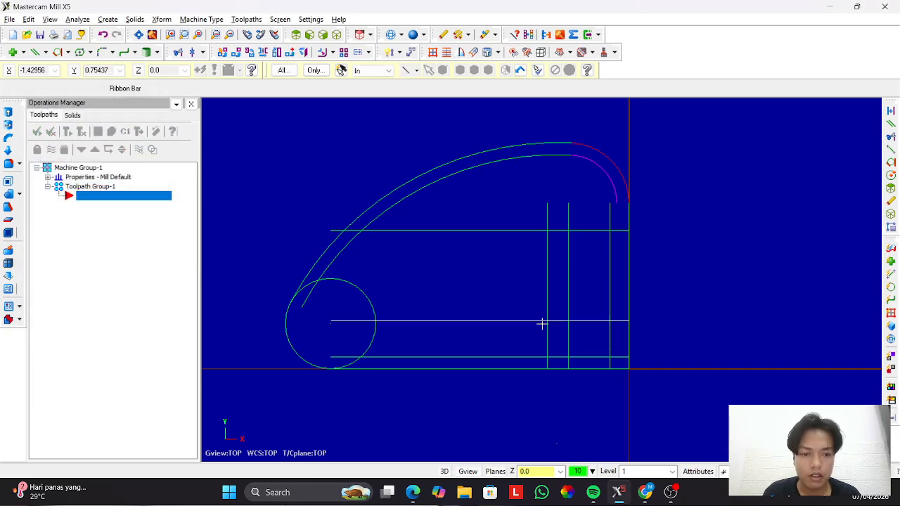
pyautogui.press('Delete')
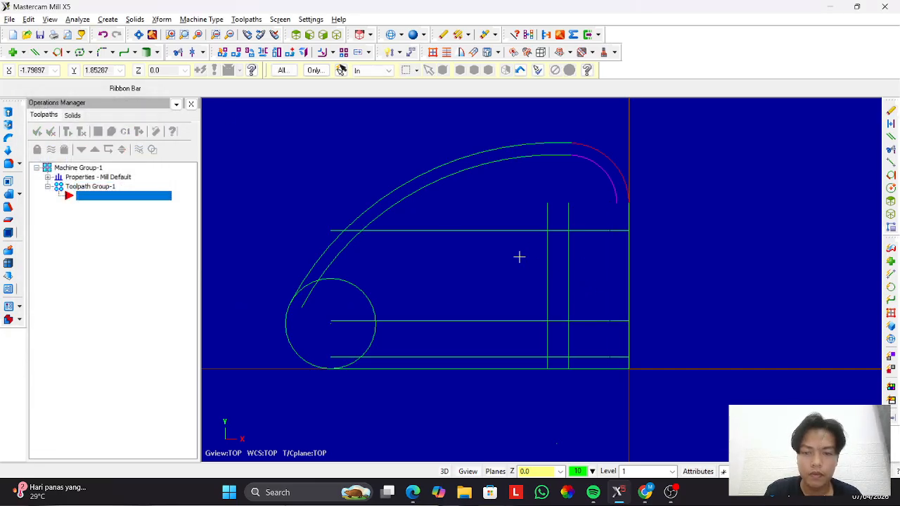
pyautogui.click(34, 53)
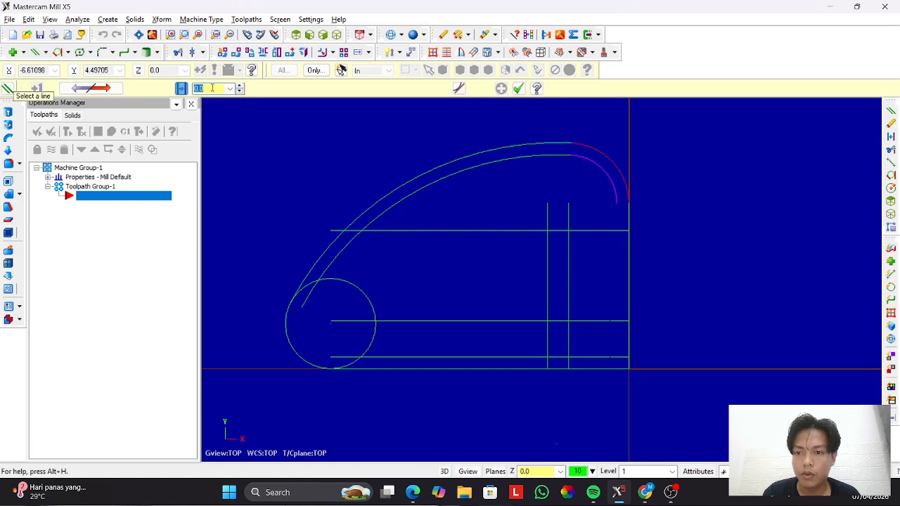
pyautogui.write('0')
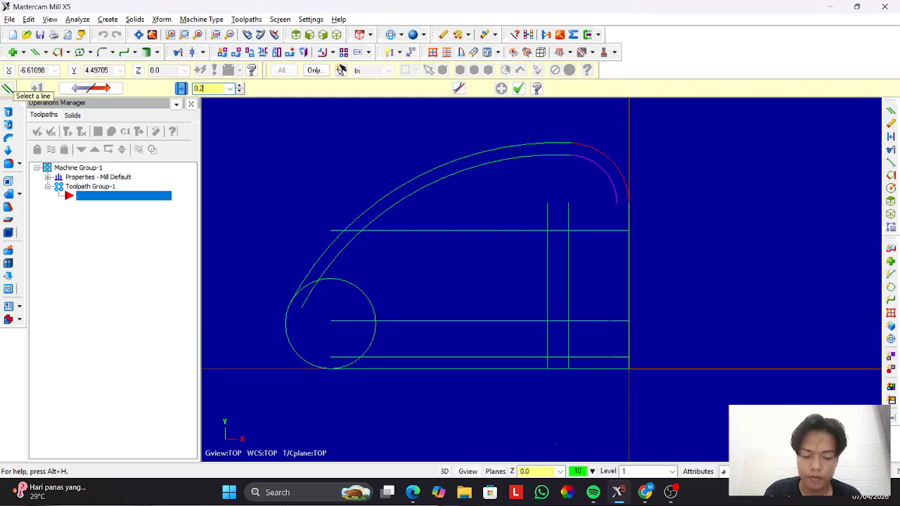
pyautogui.click(627, 274)
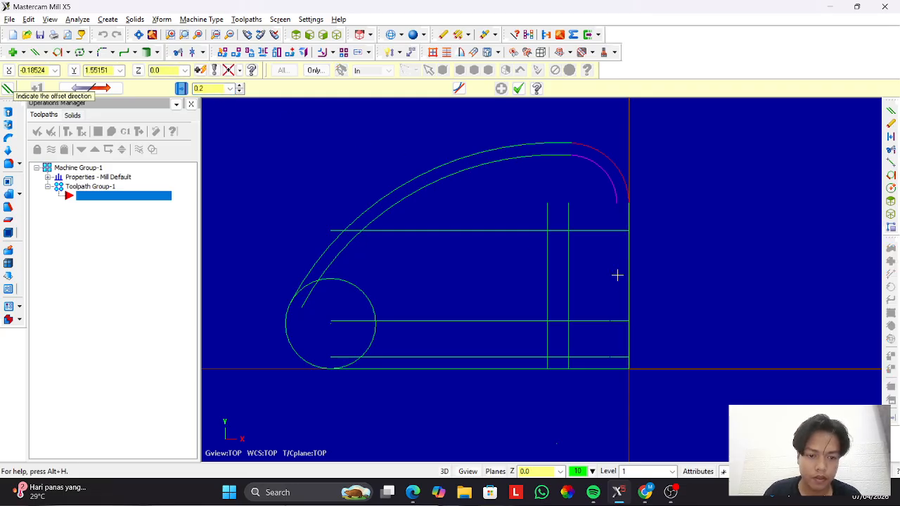
pyautogui.press('Escape')
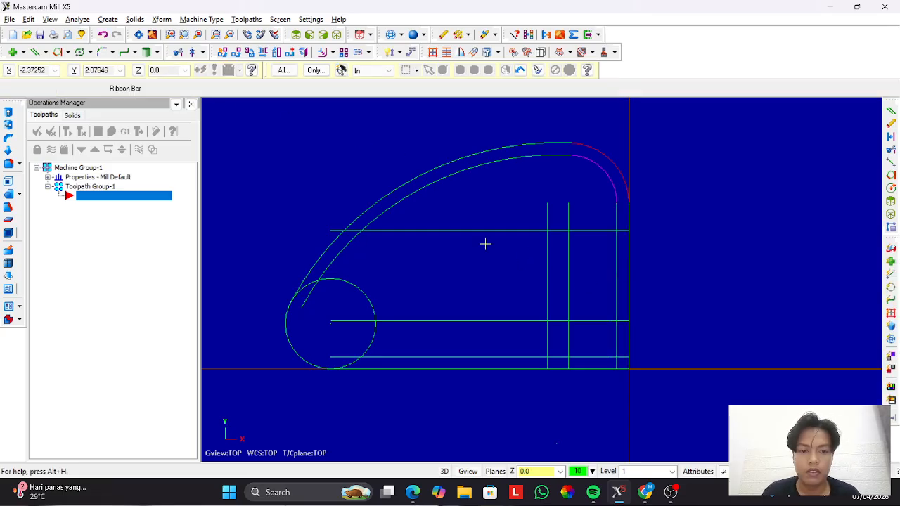
# Fillet the rightmost inner vertical line with the upper horizontal line at radius 0.15, with trimming on.
pyautogui.click(178, 53)
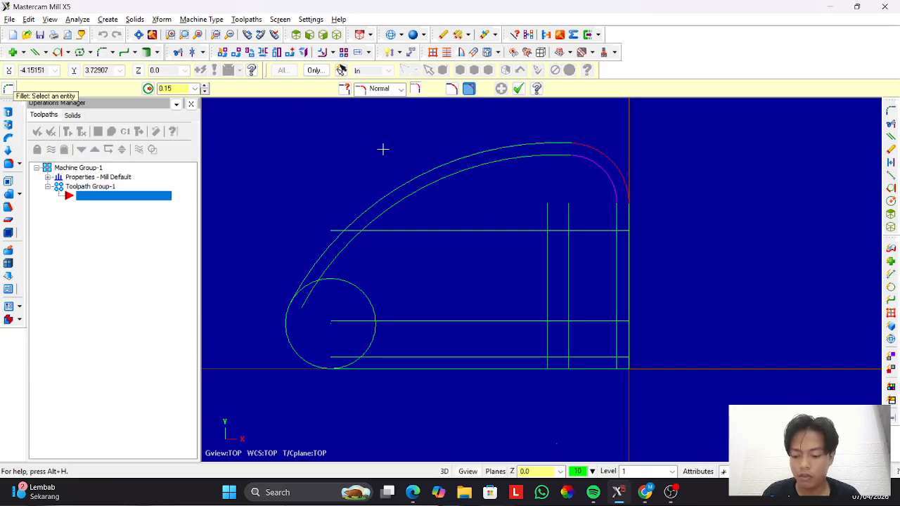
pyautogui.click(616, 210)
pyautogui.click(595, 230)
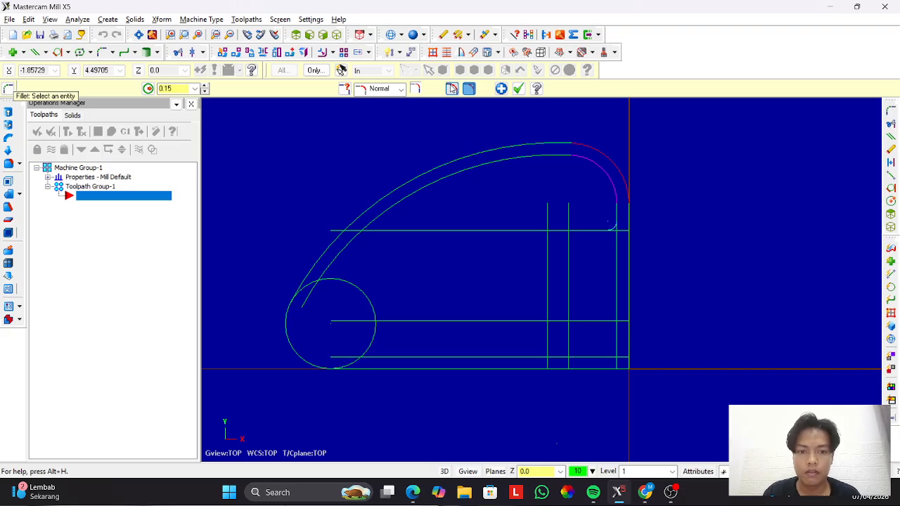
pyautogui.click(501, 88)
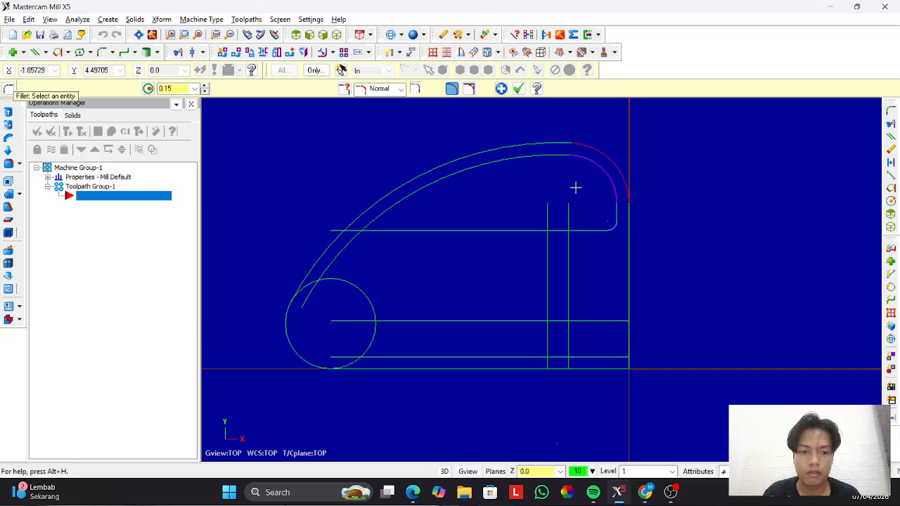
# Add trimmed 0.15 fillets joining the 1.0-offset vertical to the middle horizontal line and the 1.35-offset vertical to the lower inner horizontal line.
pyautogui.click(569, 309)
pyautogui.click(551, 323)
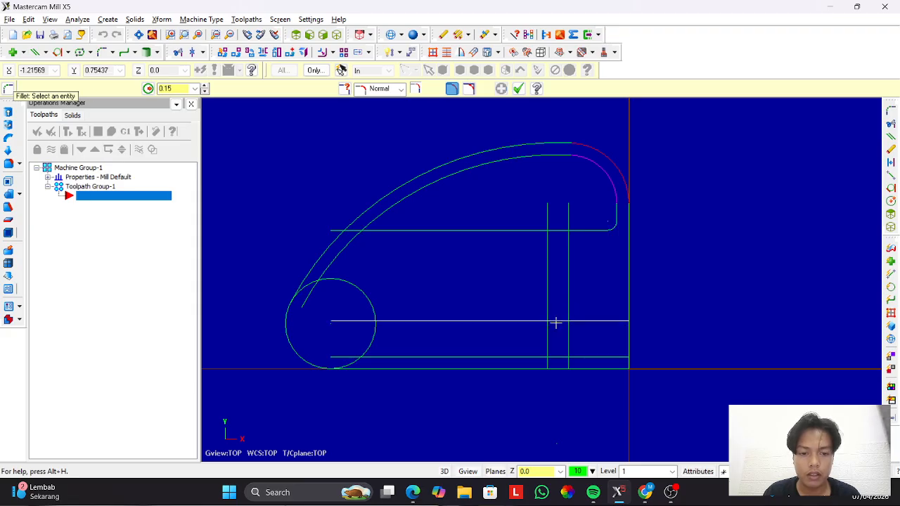
pyautogui.click(569, 307)
pyautogui.click(560, 322)
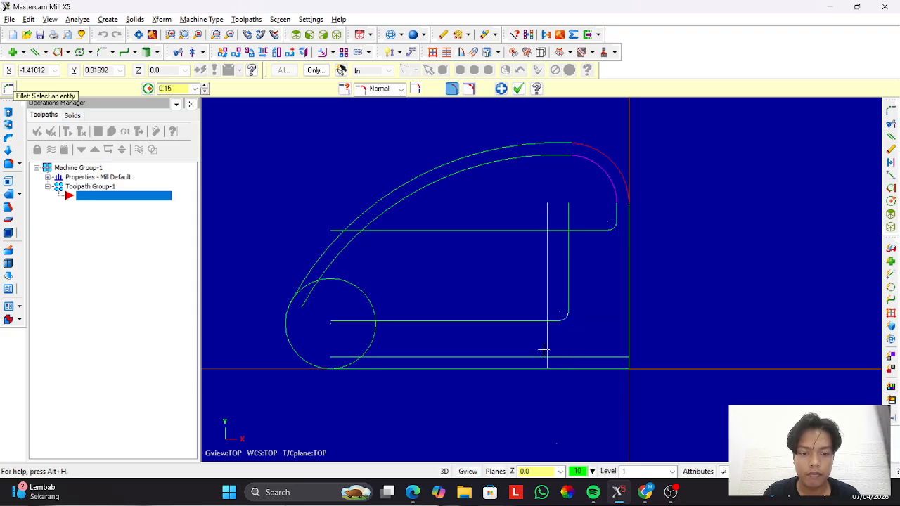
pyautogui.click(547, 347)
pyautogui.click(530, 356)
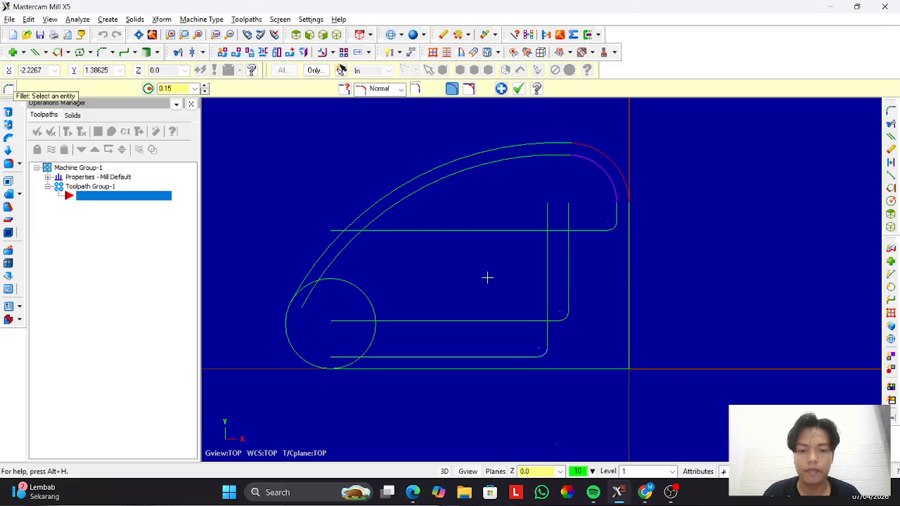
# Turn fillet trimming off and add a 0.15 fillet between the lower inner horizontal line and the circle's right side.
pyautogui.click(468, 88)
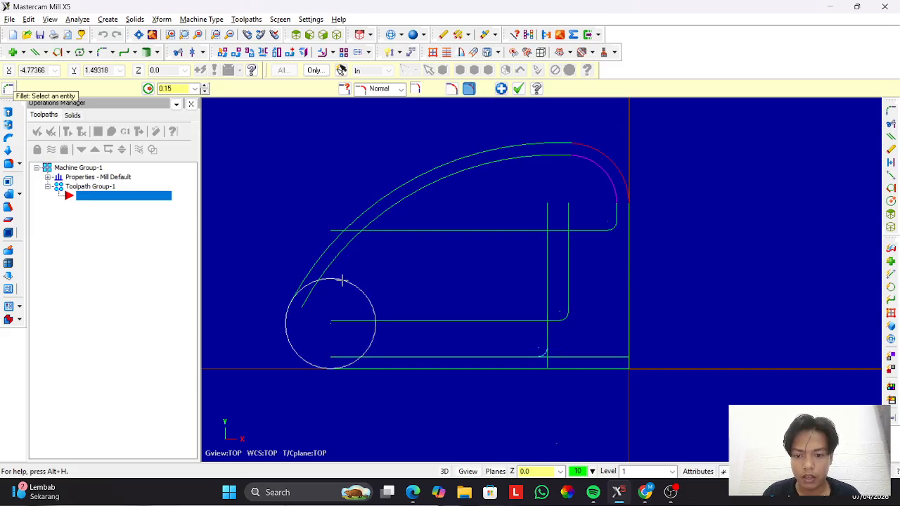
pyautogui.click(370, 356)
pyautogui.click(371, 346)
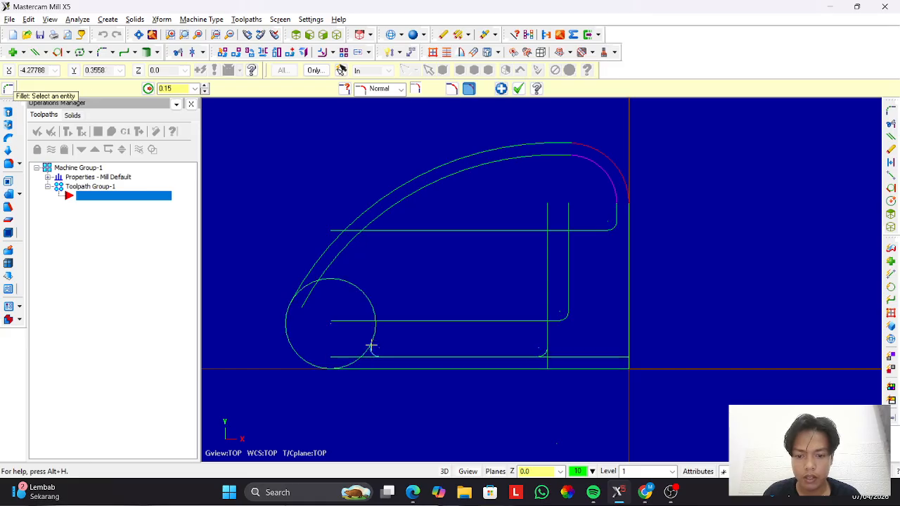
# Add an untrimmed 0.15 fillet between the top of the circle and the inner offset arc.
pyautogui.click(331, 279)
pyautogui.click(331, 270)
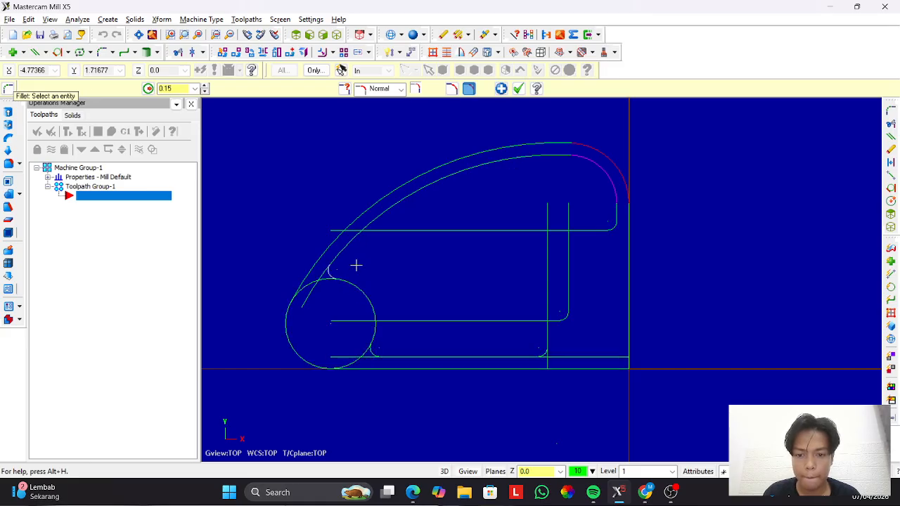
# Trim the inner lines pairwise to each other so they form the stepped right side and lower-right corner of the large pocket.
pyautogui.click(178, 53)
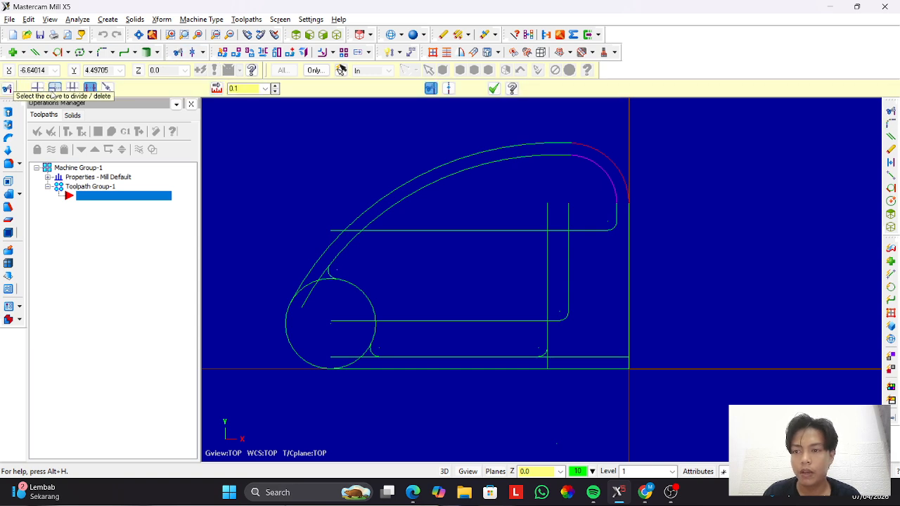
pyautogui.click(55, 88)
pyautogui.click(584, 230)
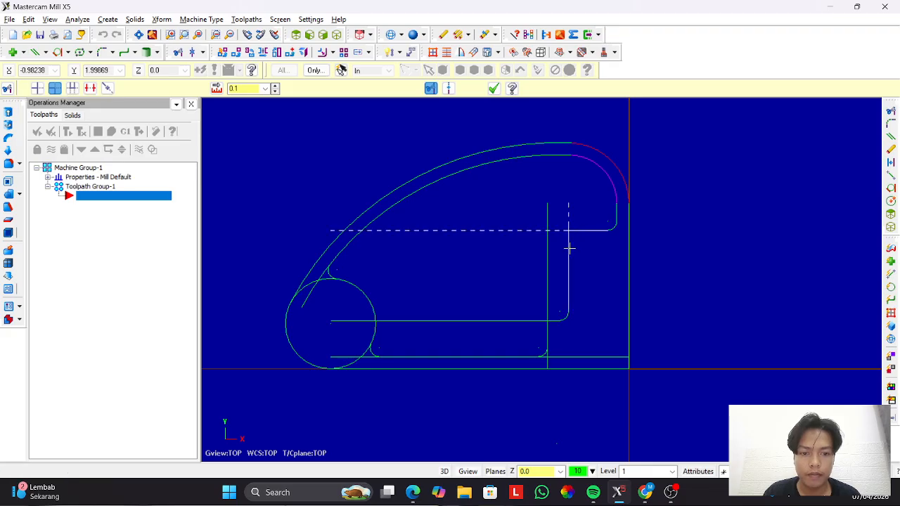
pyautogui.click(569, 247)
pyautogui.click(561, 321)
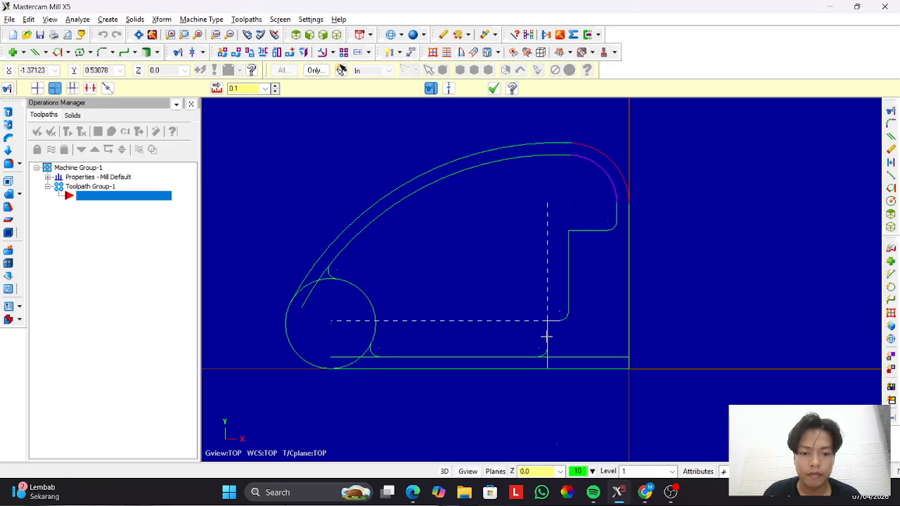
pyautogui.click(546, 335)
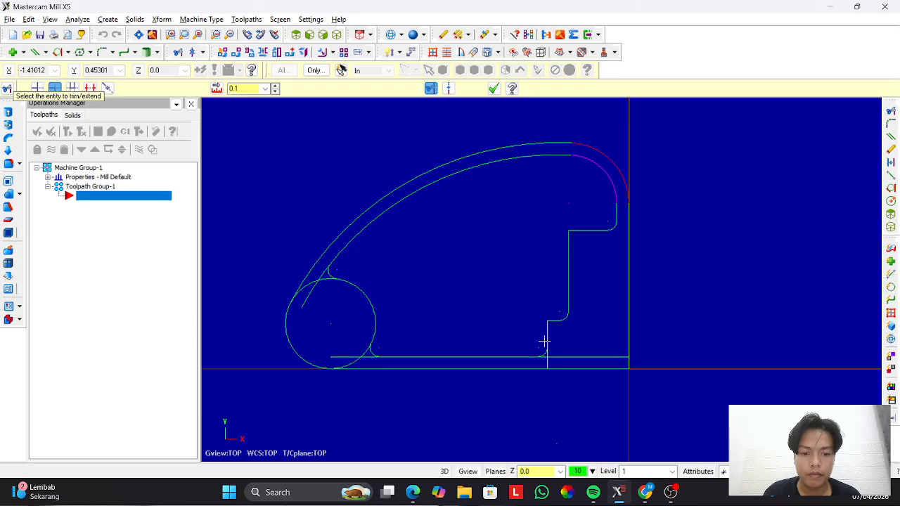
pyautogui.click(529, 357)
pyautogui.click(527, 355)
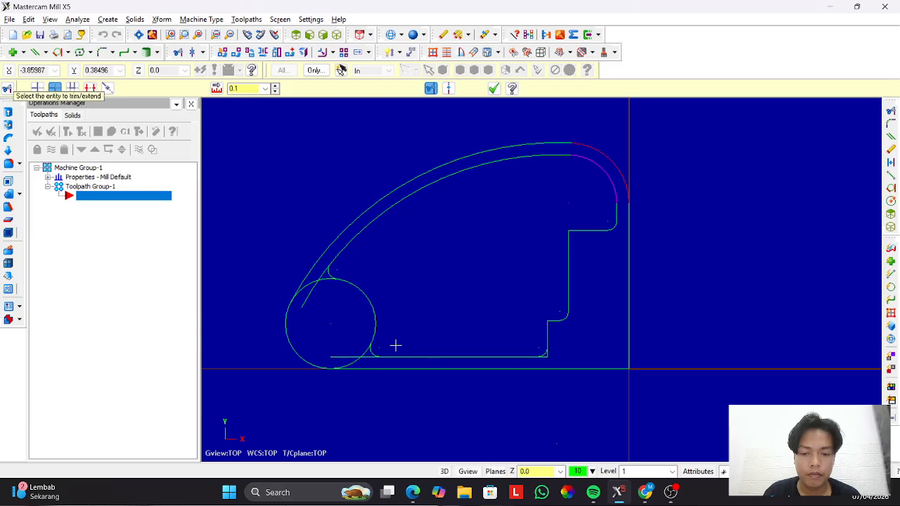
# Try to trim the circle's right side against the fillet at the pocket's lower-left corner, and undo the trim.
pyautogui.click(373, 346)
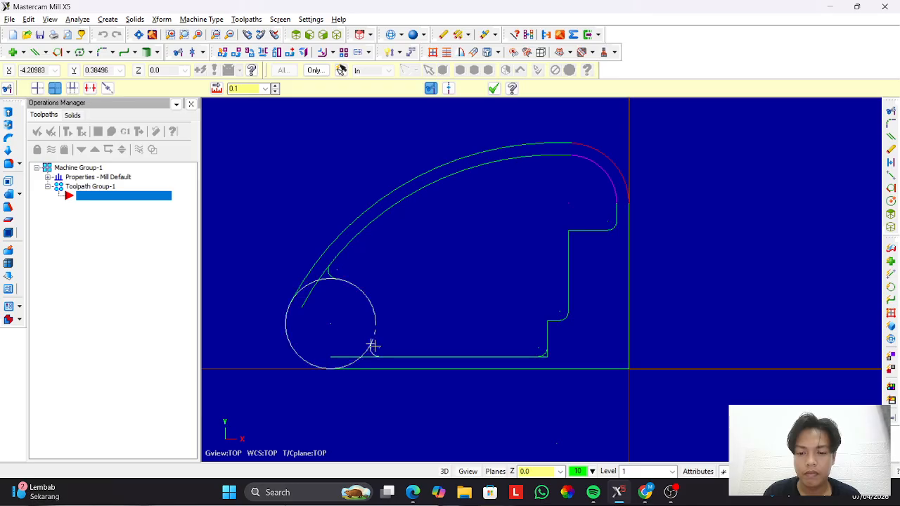
pyautogui.click(372, 338)
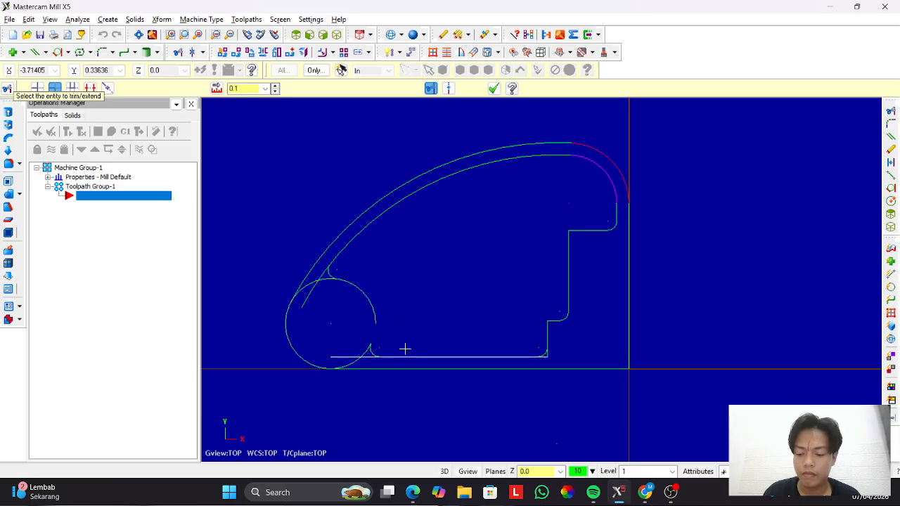
pyautogui.press('Escape')
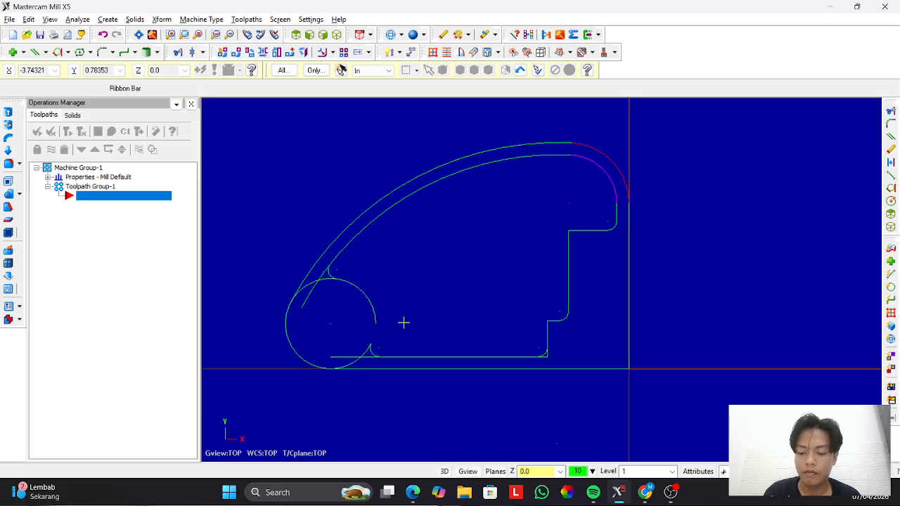
pyautogui.hotkey('ctrl', 'z')
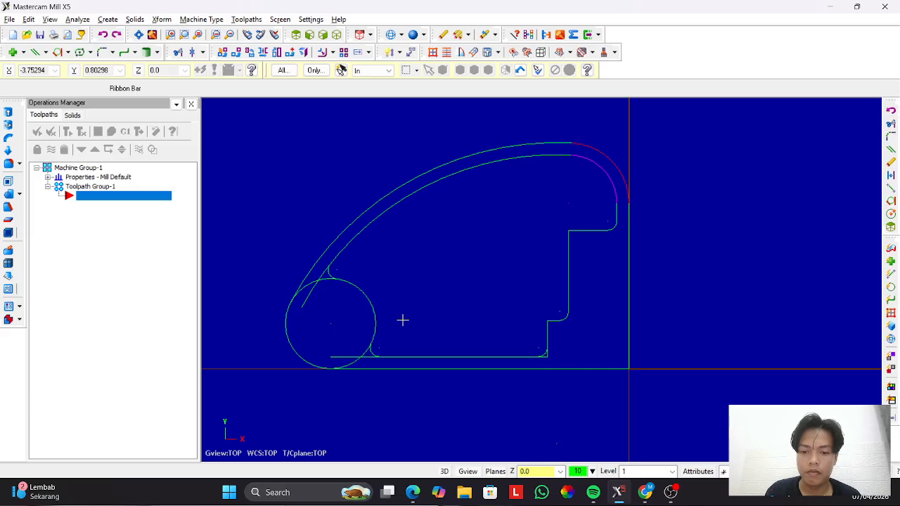
pyautogui.click(178, 53)
pyautogui.click(90, 87)
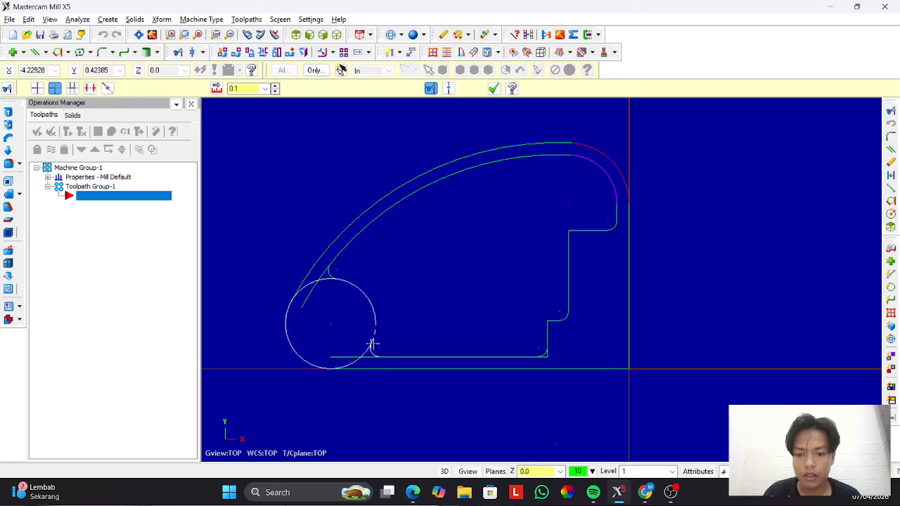
pyautogui.click(371, 318)
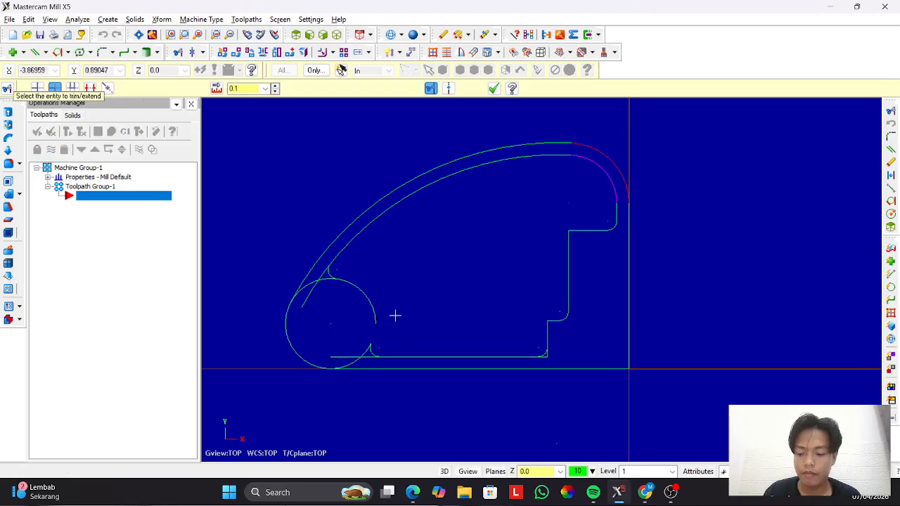
pyautogui.press('Escape')
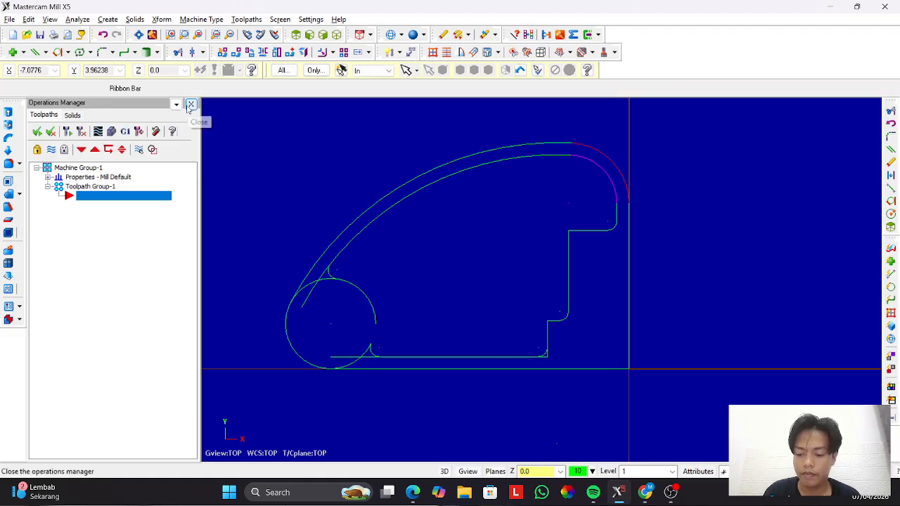
# Trim the inner arc to the fillet above the circle and the lower inner line to the fillet beside it.
pyautogui.click(178, 53)
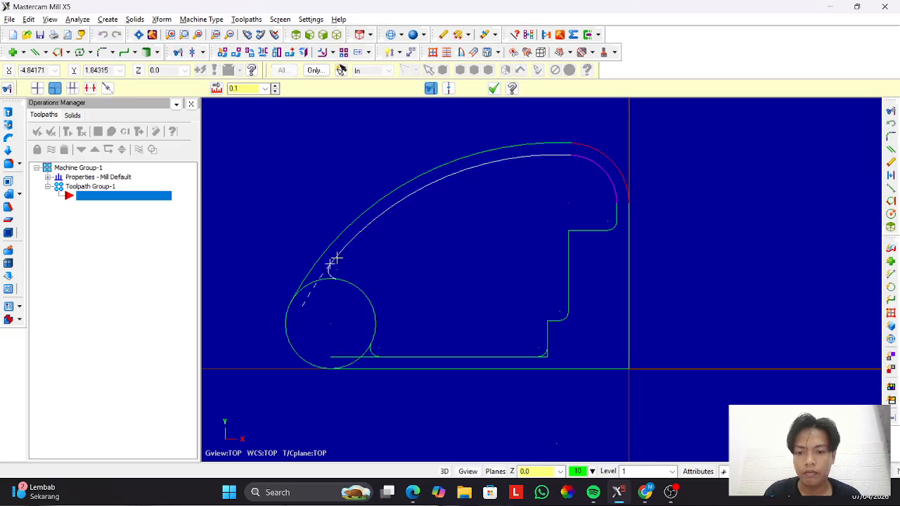
pyautogui.click(373, 355)
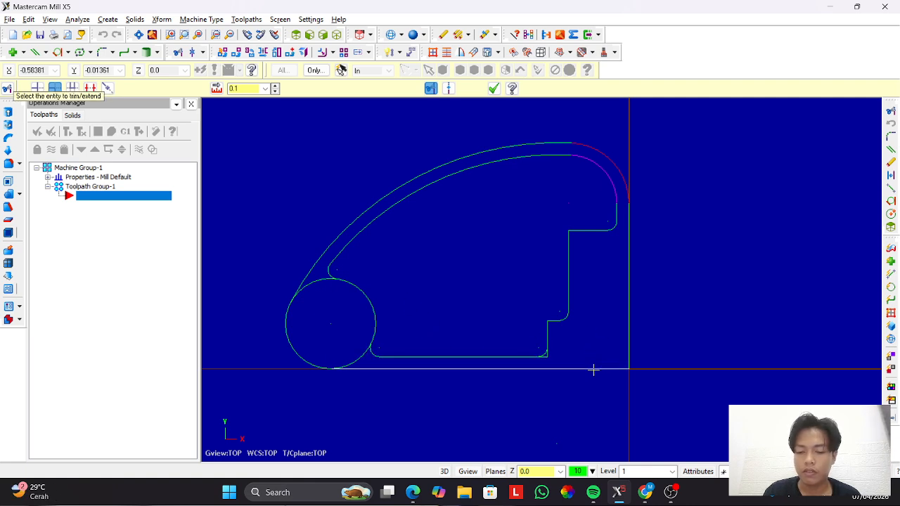
pyautogui.press('Escape')
# Use Divide to remove the line stubs past the lower-right fillet and the two circle segments between the pocket and the outer contour.
pyautogui.click(179, 52)
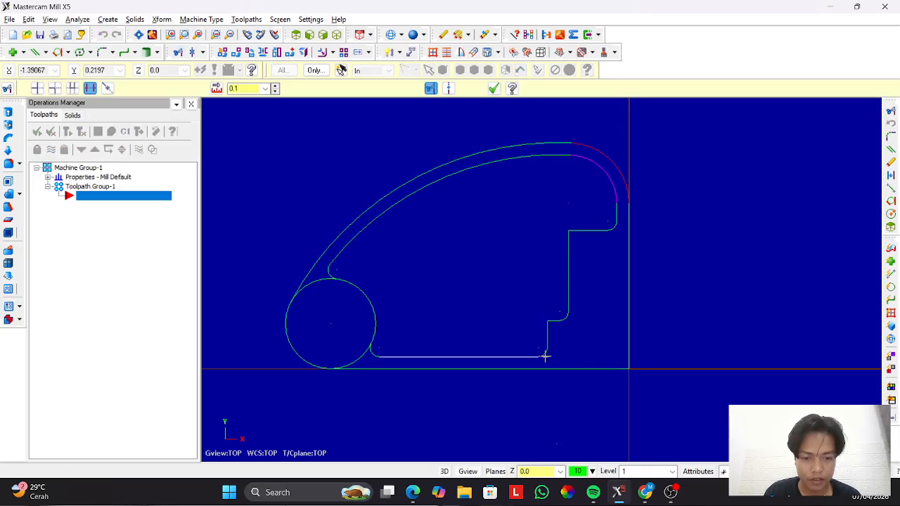
pyautogui.click(355, 358)
pyautogui.click(314, 286)
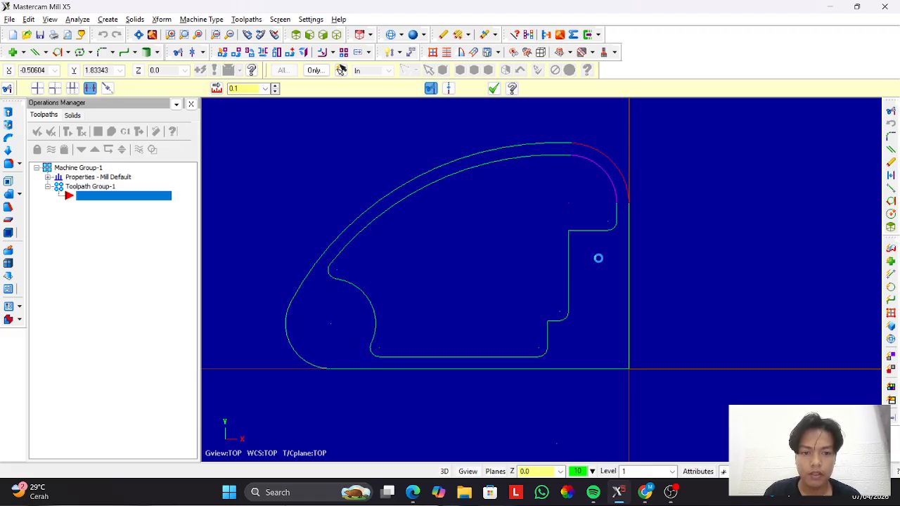
# Switch to Mill-Lesson-8.pdf and review the instructions for trimming the circle and creating the small pocket, then return to Mastercam.
pyautogui.hotkey('alt', 'Tab')
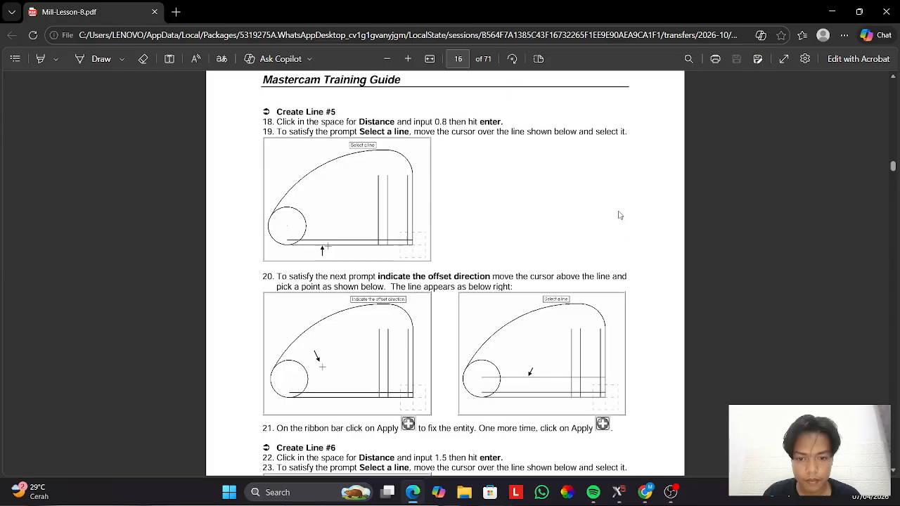
pyautogui.scroll(-10, 623, 214)
pyautogui.scroll(-20, 623, 213)
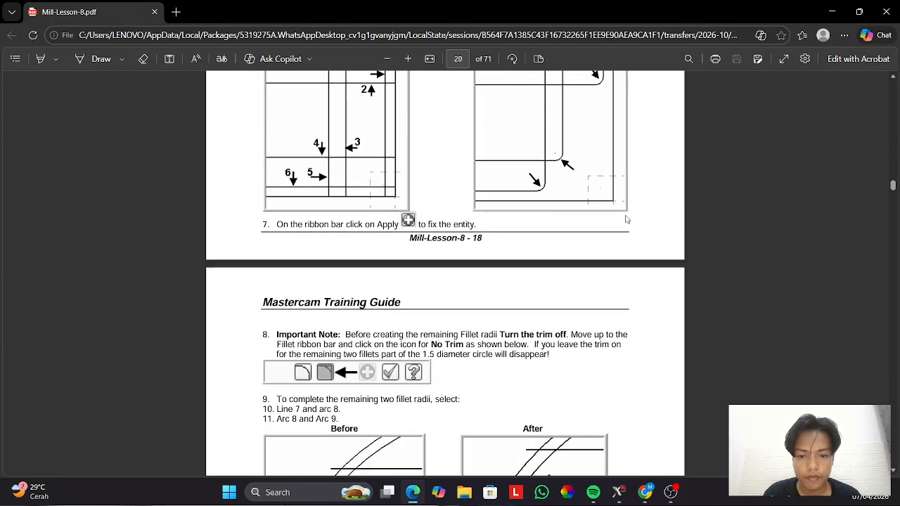
pyautogui.scroll(-10, 464, 267)
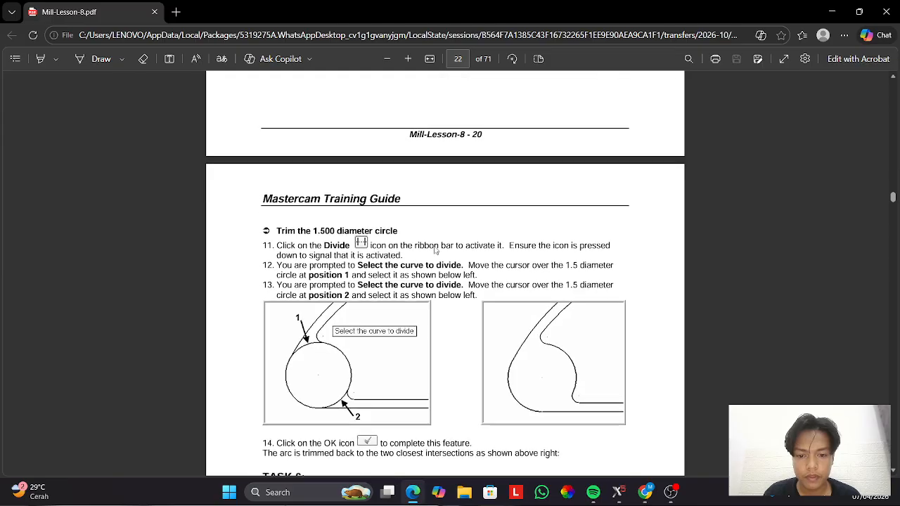
pyautogui.scroll(2, 534, 195)
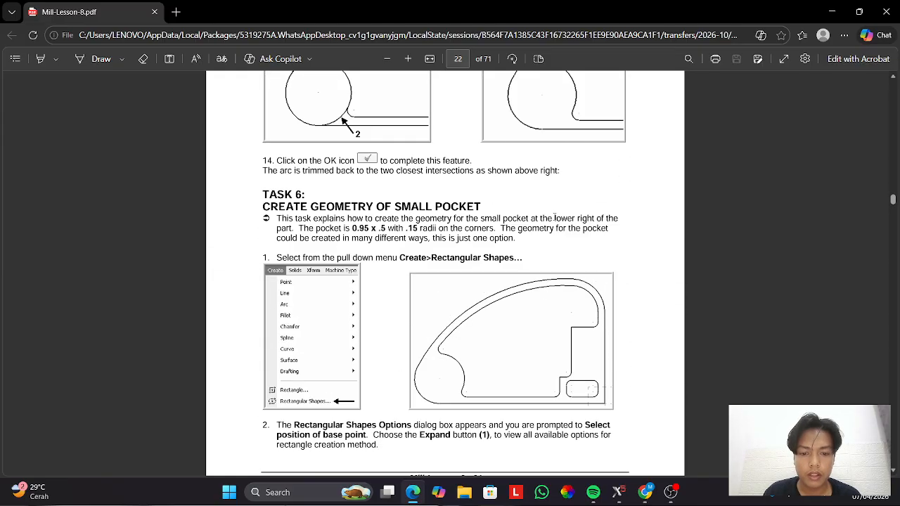
pyautogui.scroll(-9, 548, 218)
pyautogui.click(618, 493)
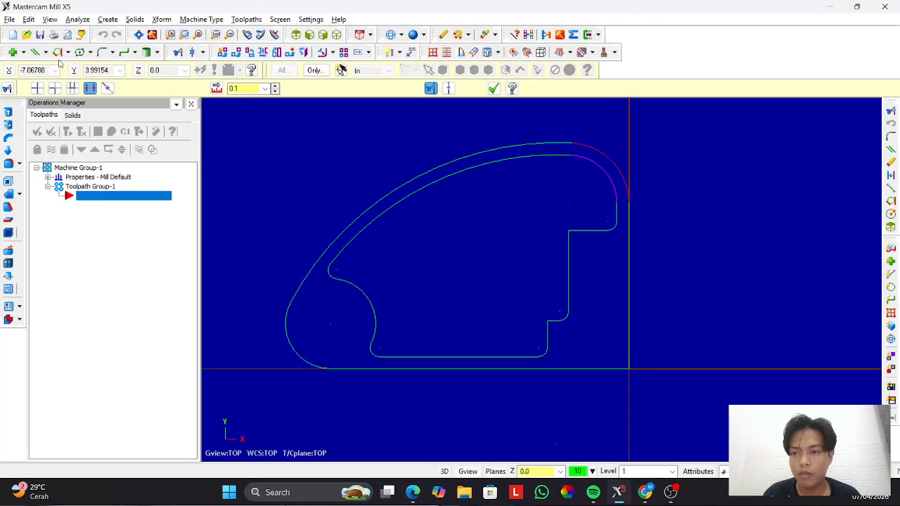
# Set up a rectangular shape with width 0.95, height 0.5 and corner fillet radius 0.15, checking the values against the PDF guide.
pyautogui.click(80, 52)
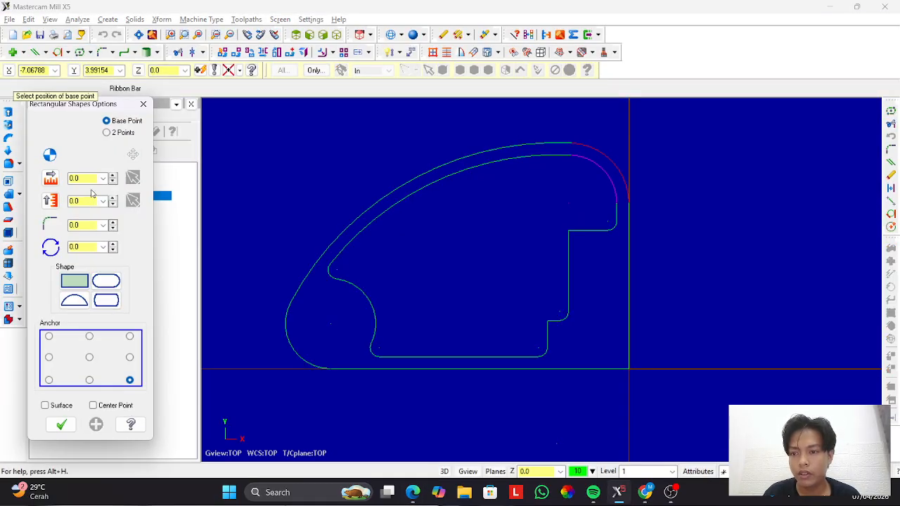
pyautogui.click(104, 178)
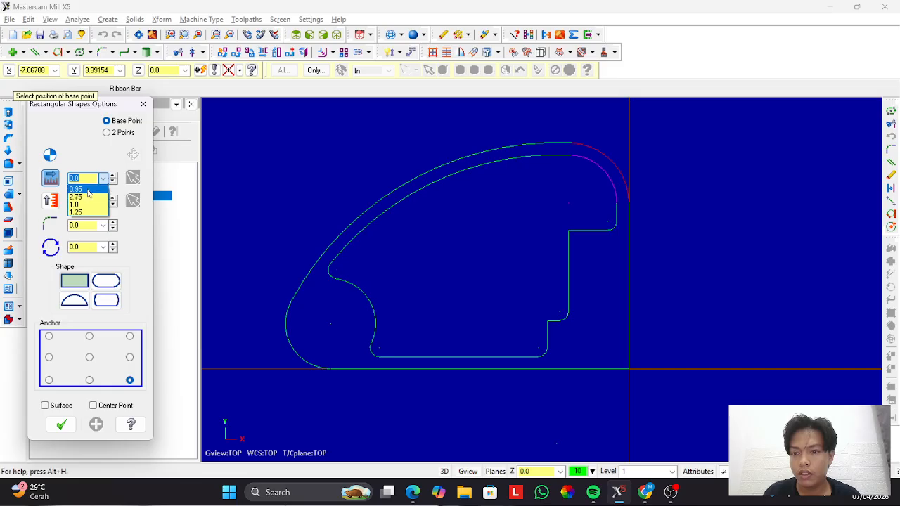
pyautogui.click(89, 192)
pyautogui.hotkey('alt', 'Tab')
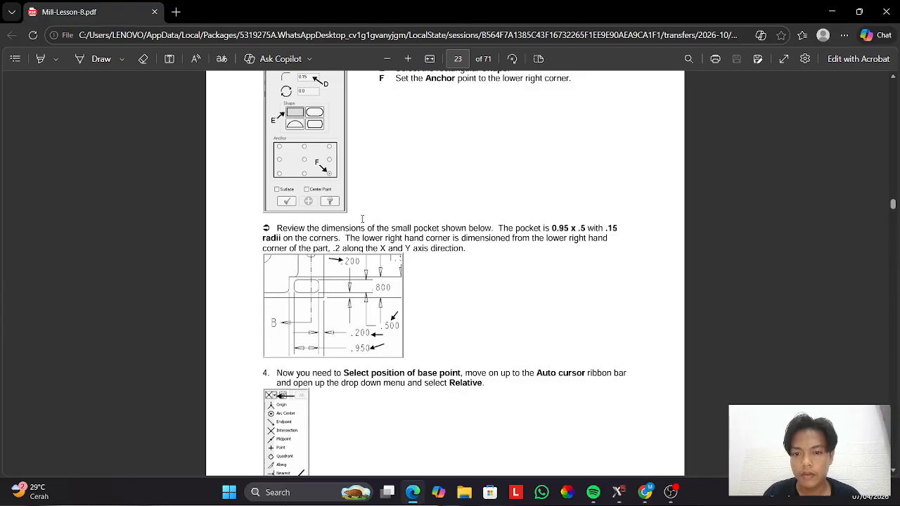
pyautogui.scroll(1, 364, 219)
pyautogui.scroll(1, 364, 218)
pyautogui.hotkey('alt', 'Tab')
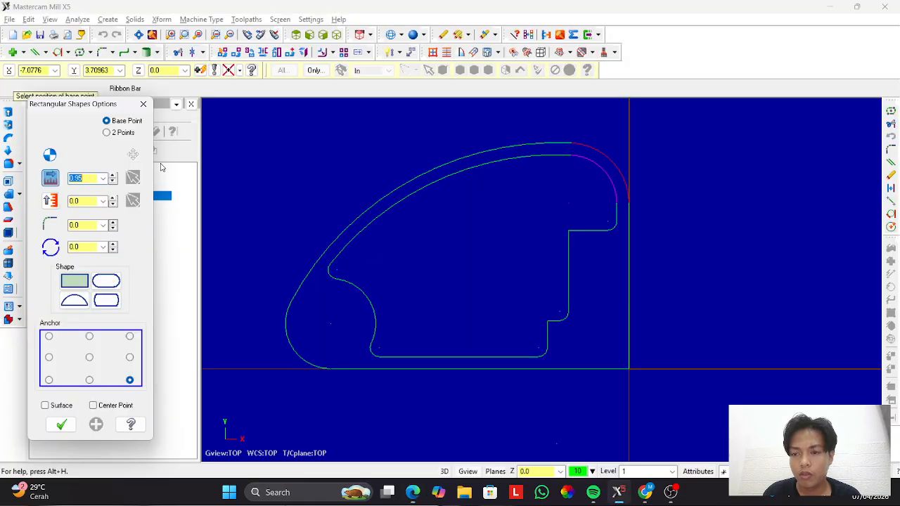
pyautogui.click(103, 202)
pyautogui.click(91, 218)
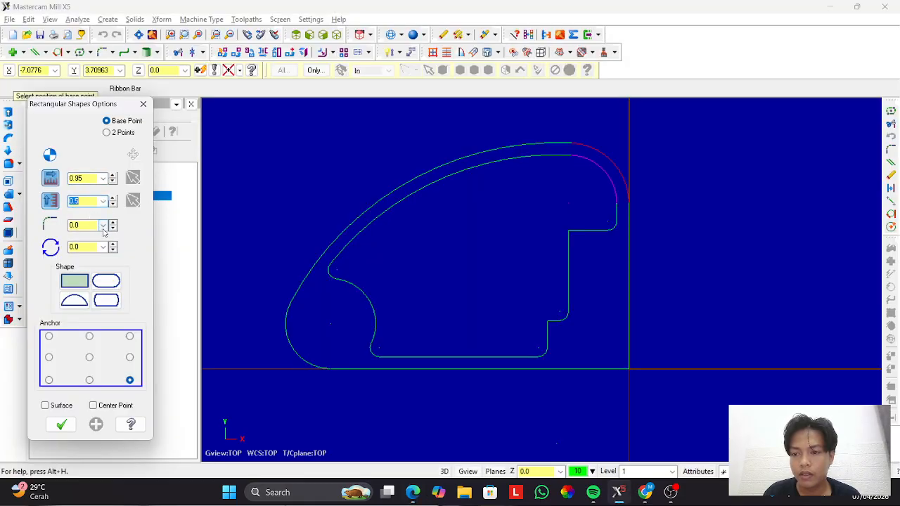
pyautogui.click(102, 227)
pyautogui.hotkey('alt', 'Tab')
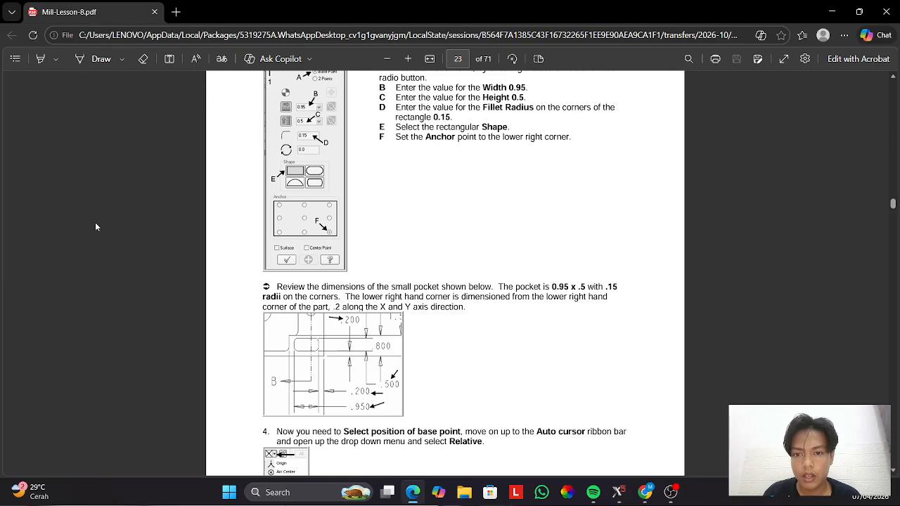
pyautogui.hotkey('alt', 'Tab')
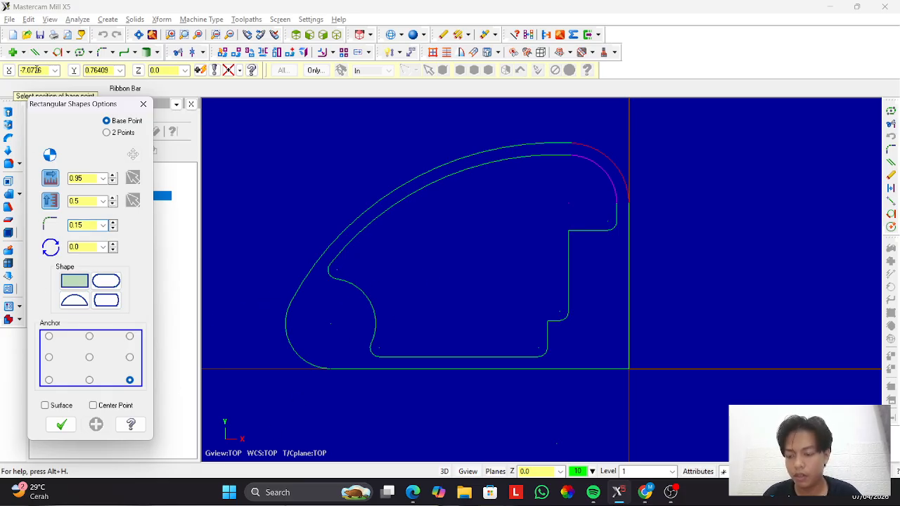
# Consult the guide for the base point and place the small pocket's lower-right anchor at X -0.2, Y 0.2.
pyautogui.hotkey('alt', 'Tab')
pyautogui.scroll(-5, 443, 327)
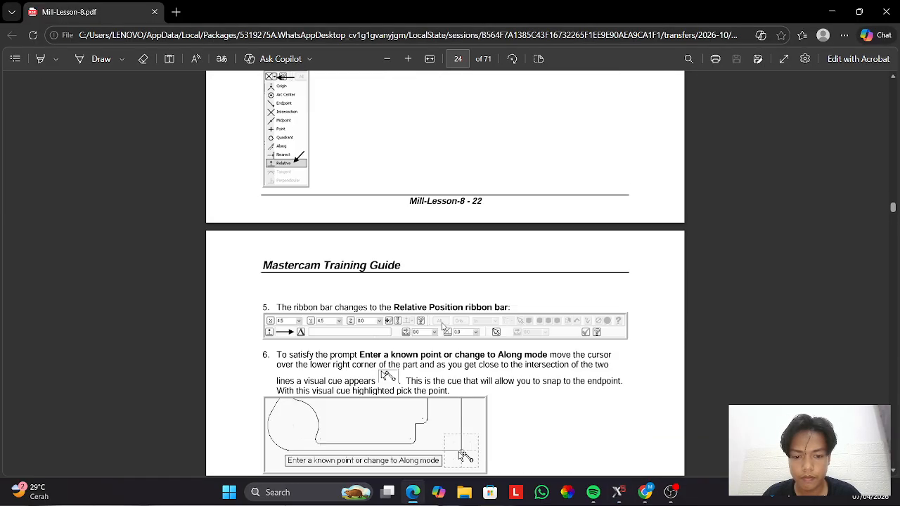
pyautogui.scroll(-2, 443, 326)
pyautogui.scroll(-5, 451, 317)
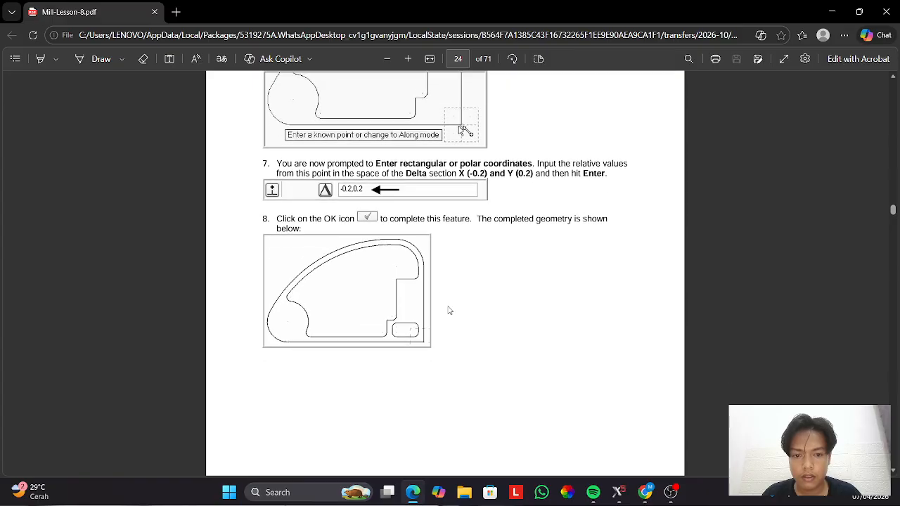
pyautogui.hotkey('alt', 'Tab')
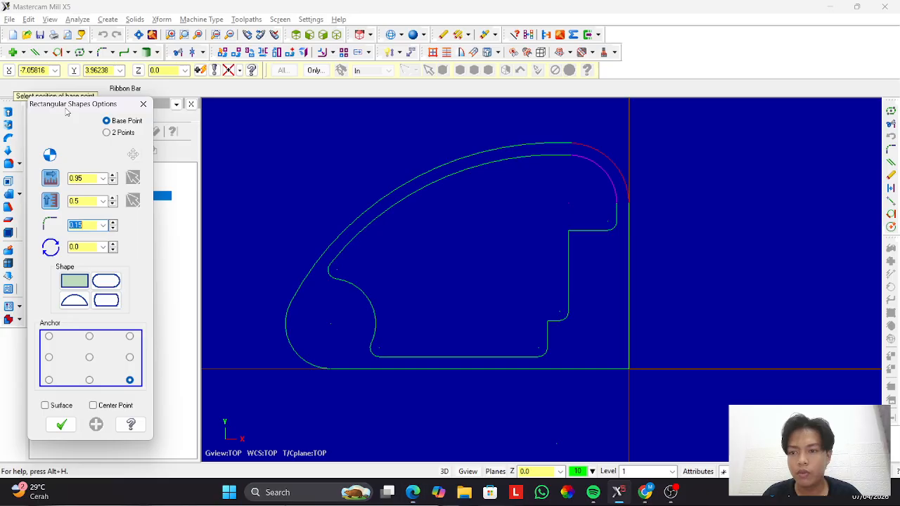
pyautogui.click(38, 70)
pyautogui.write('-0.2')
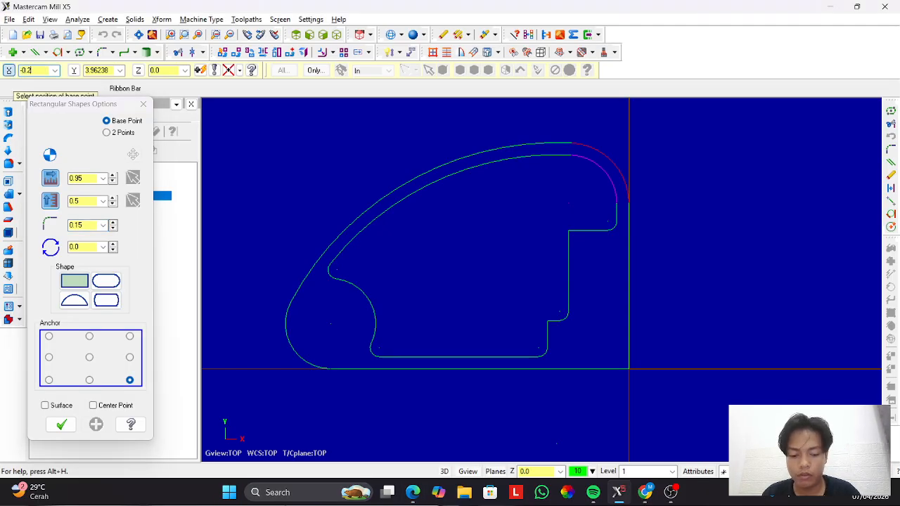
pyautogui.press('Tab')
pyautogui.write('0.2')
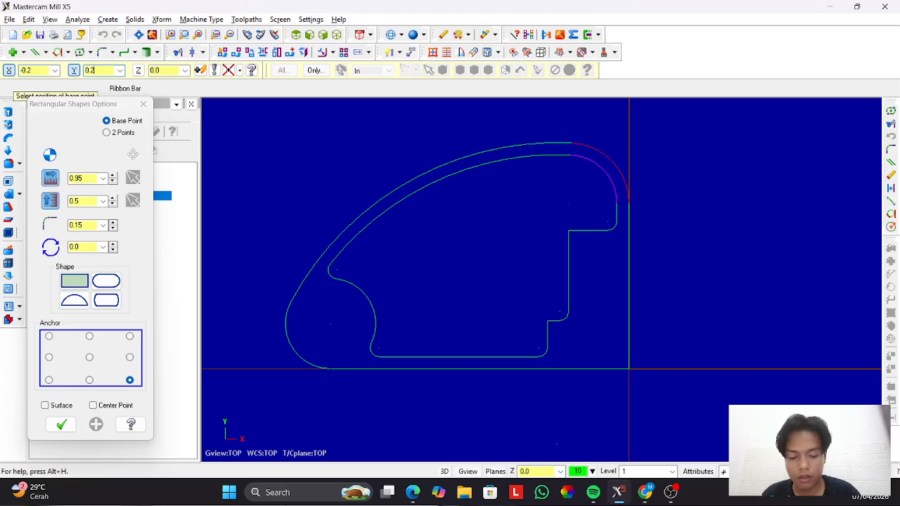
pyautogui.press('Return')
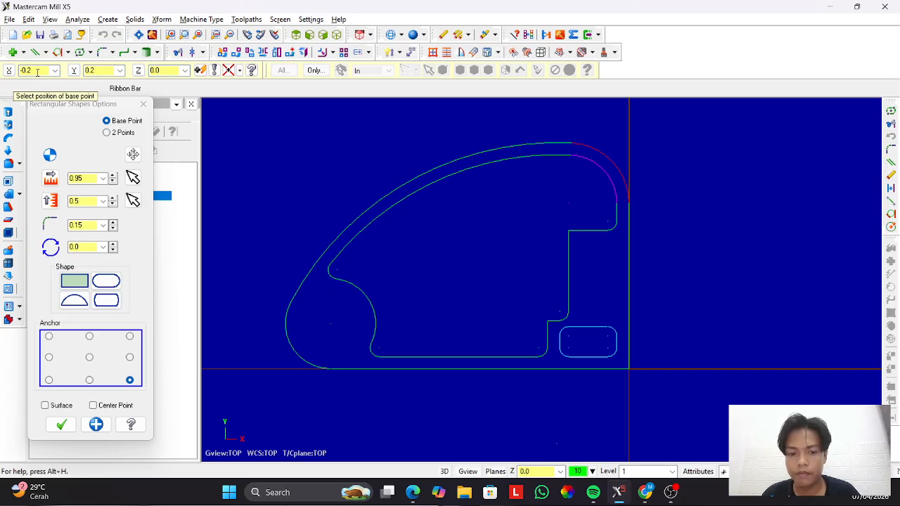
# Accept the small rectangular pocket and review the Task 7 circle instructions in Mill-Lesson-8.pdf before returning to Mastercam.
pyautogui.click(62, 424)
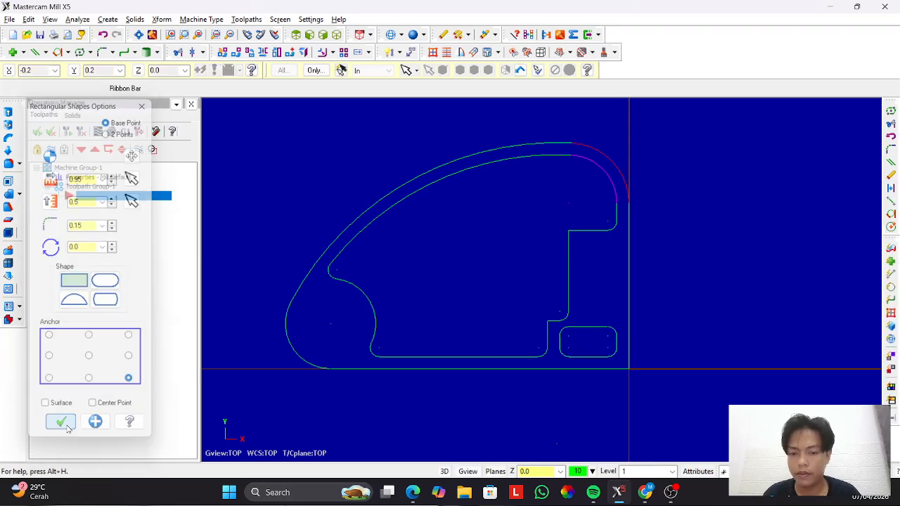
pyautogui.hotkey('alt', 'Tab')
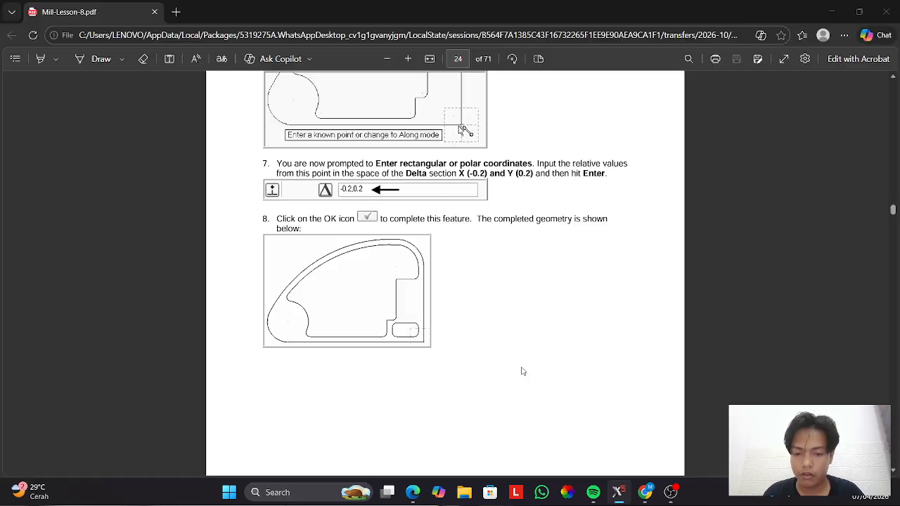
pyautogui.scroll(-6, 633, 322)
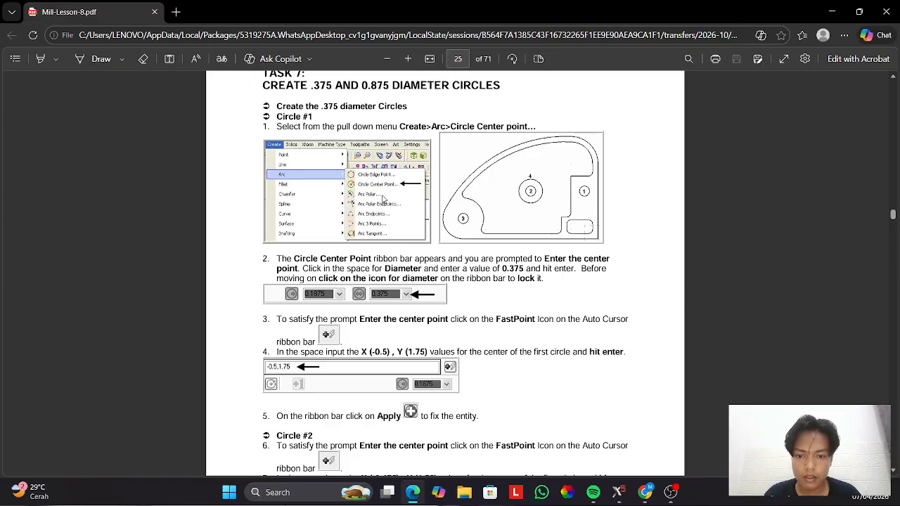
pyautogui.scroll(-3, 393, 204)
pyautogui.hotkey('alt', 'Tab')
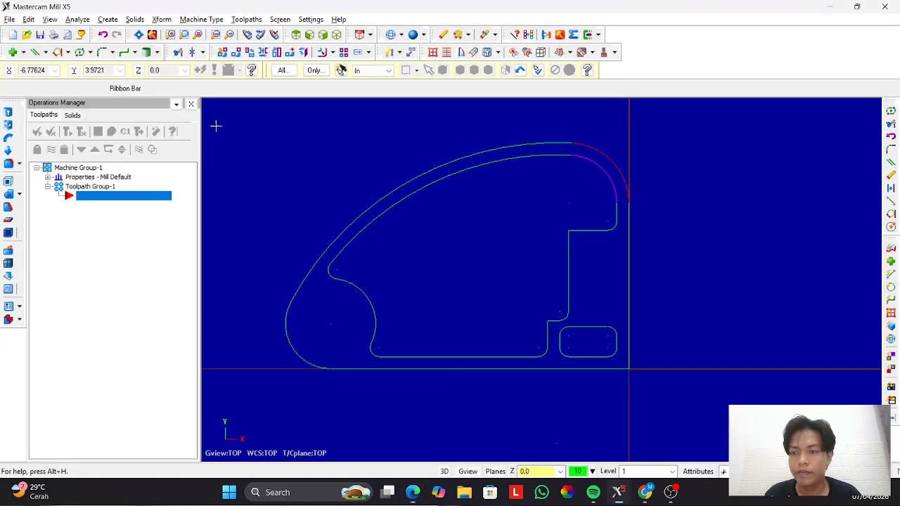
# Start a center-point circle and place its center at X -0.5, Y 1.75, checking the coordinates against the PDF guide.
pyautogui.click(67, 52)
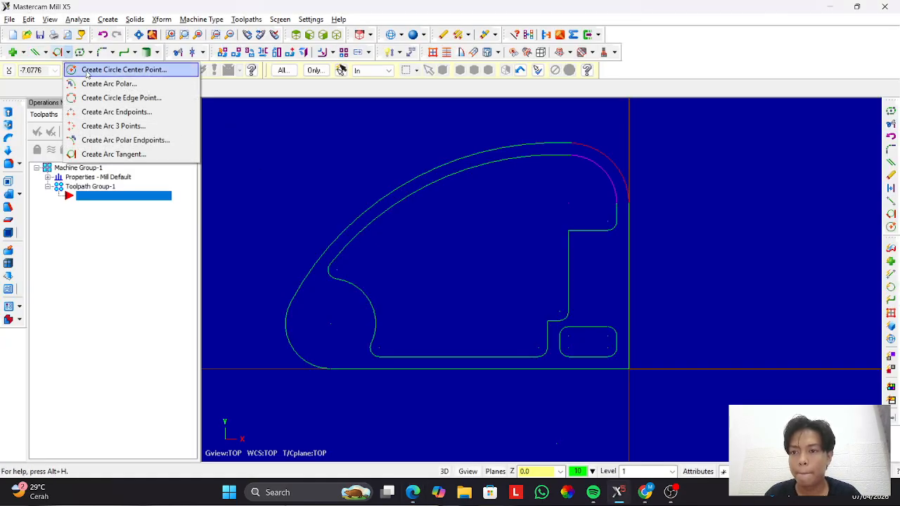
pyautogui.click(84, 68)
pyautogui.hotkey('alt', 'Tab')
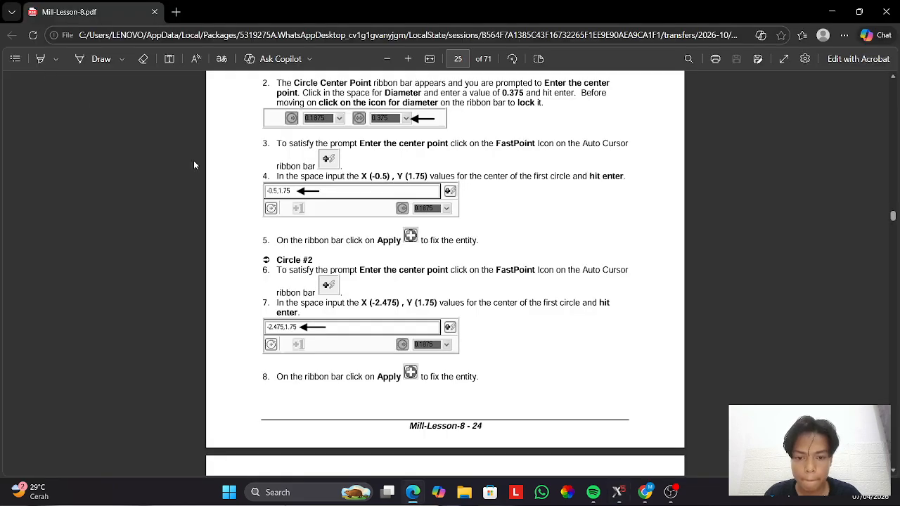
pyautogui.hotkey('alt', 'Tab')
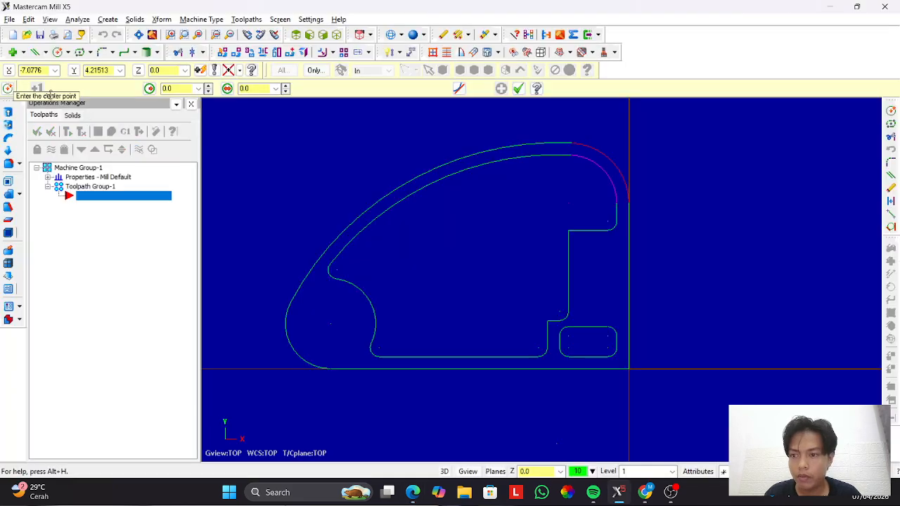
pyautogui.click(43, 71)
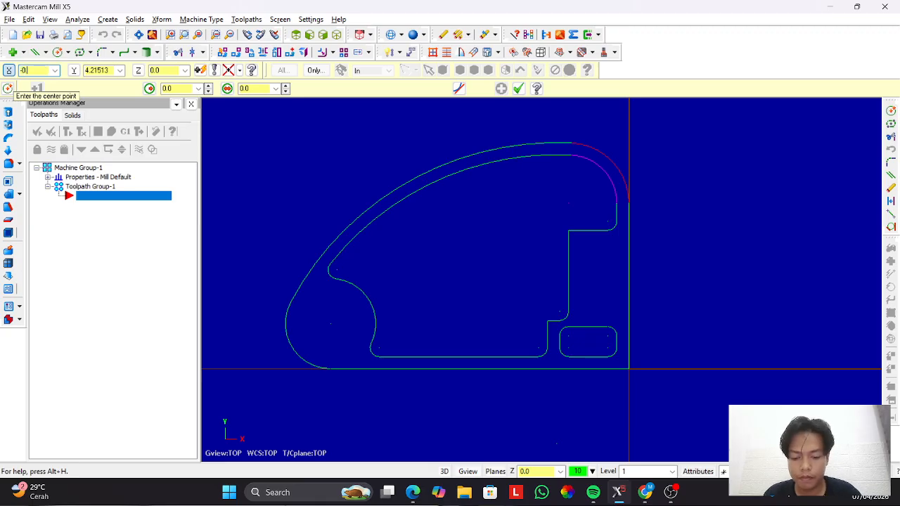
pyautogui.write('-0.5,1.75')
pyautogui.hotkey('alt', 'Tab')
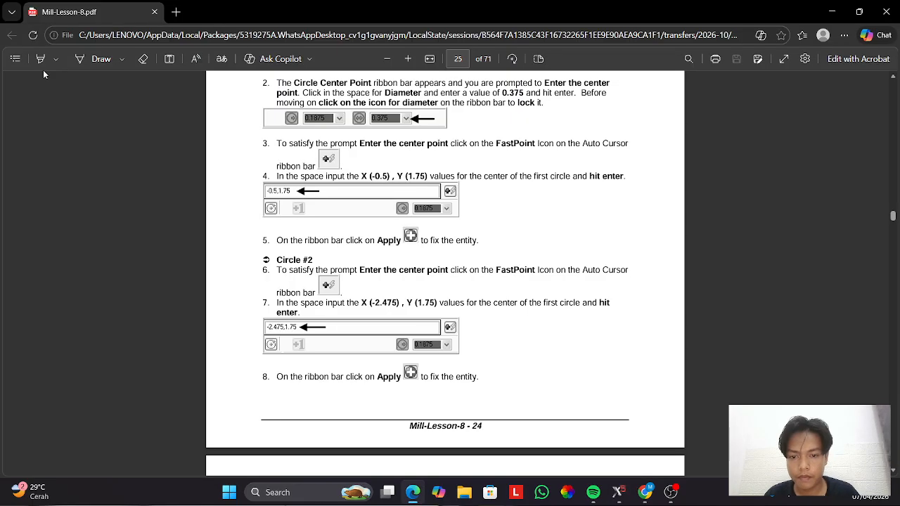
pyautogui.hotkey('alt', 'Tab')
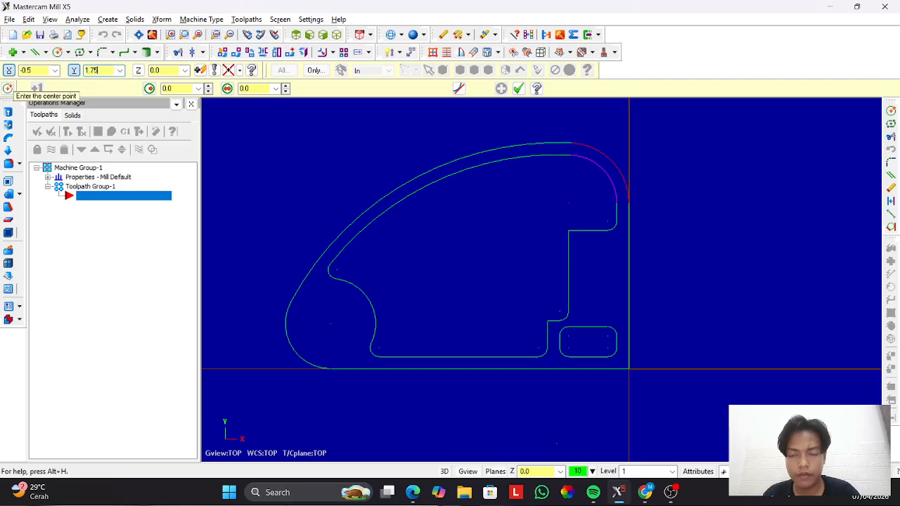
pyautogui.press('Return')
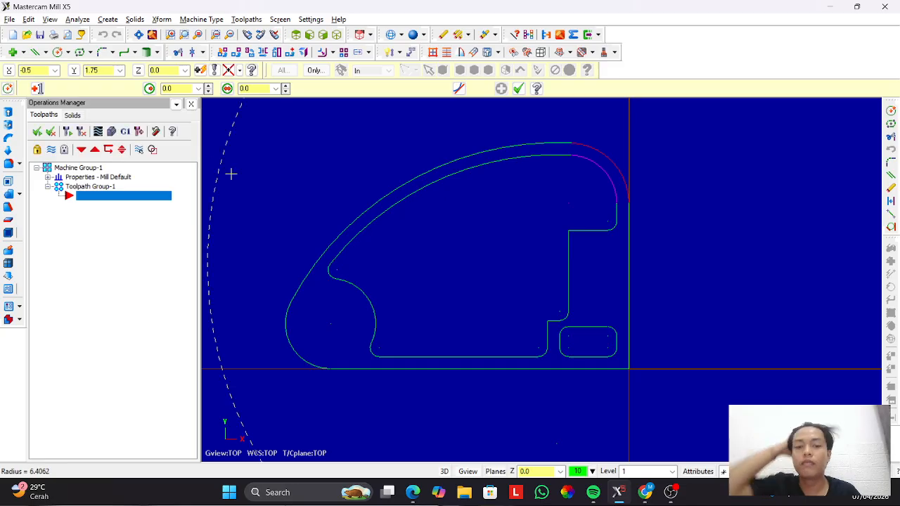
# Check the guide for the first circle's size and set its radius to 0.1875.
pyautogui.hotkey('alt', 'Tab')
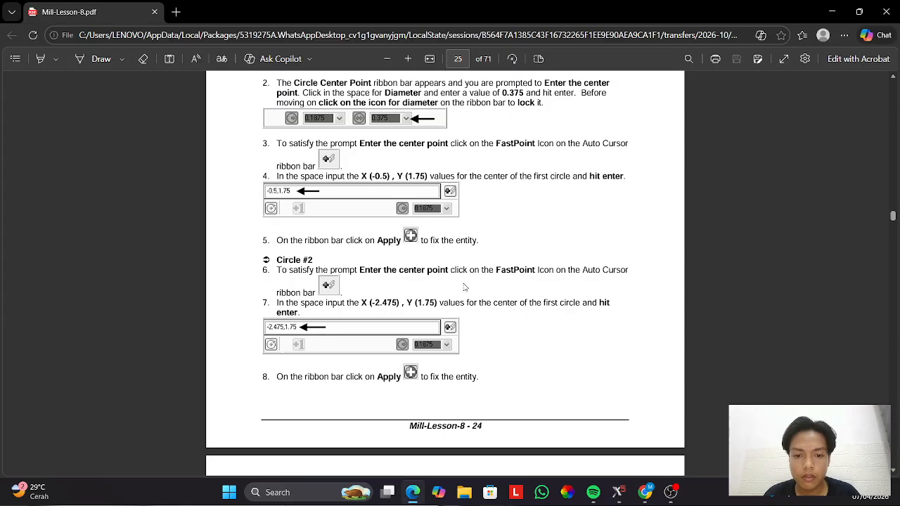
pyautogui.hotkey('alt', 'Tab')
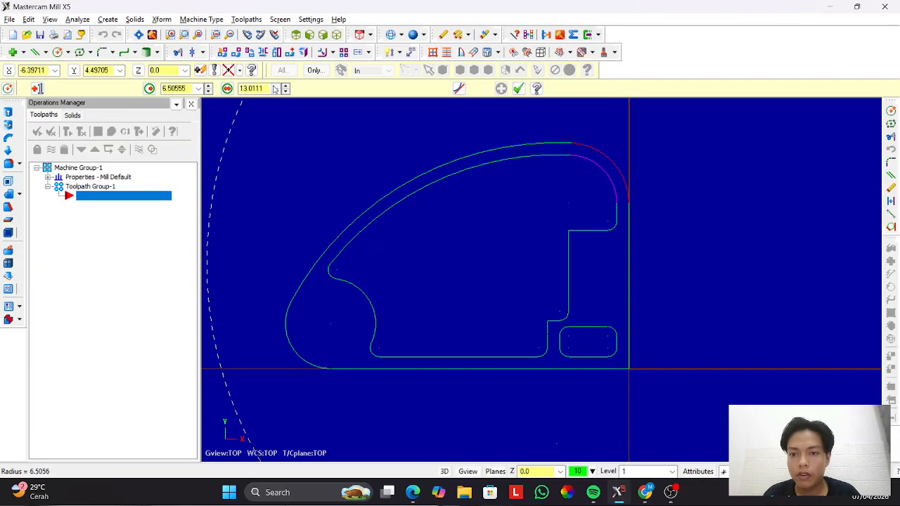
pyautogui.hotkey('alt', 'Tab')
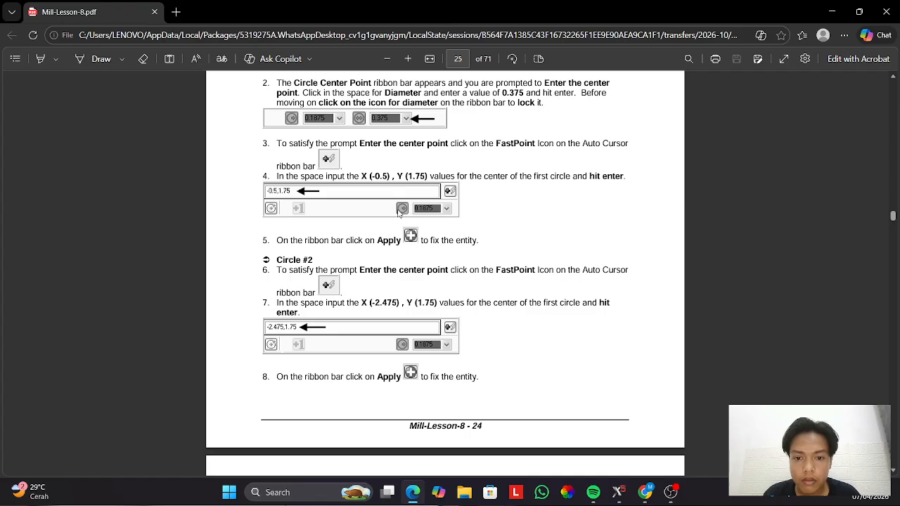
pyautogui.hotkey('alt', 'Tab')
pyautogui.click(199, 88)
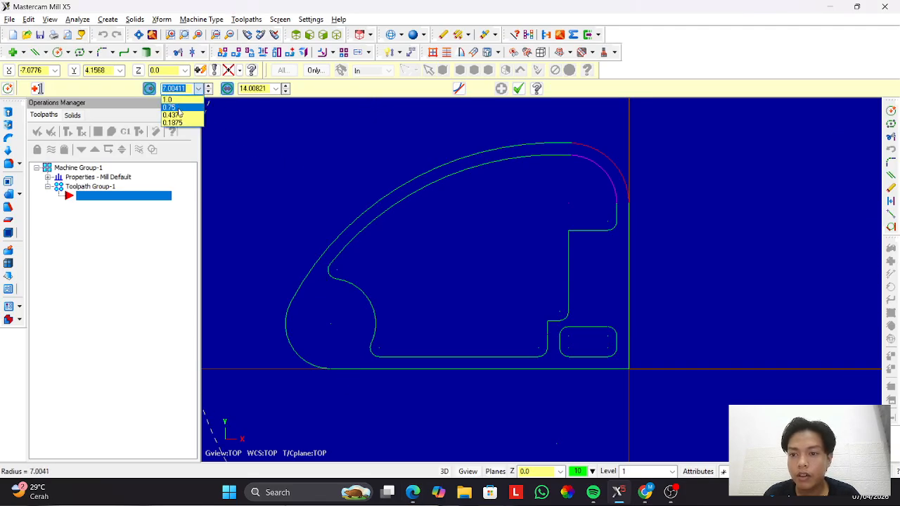
pyautogui.click(174, 123)
pyautogui.press('Return')
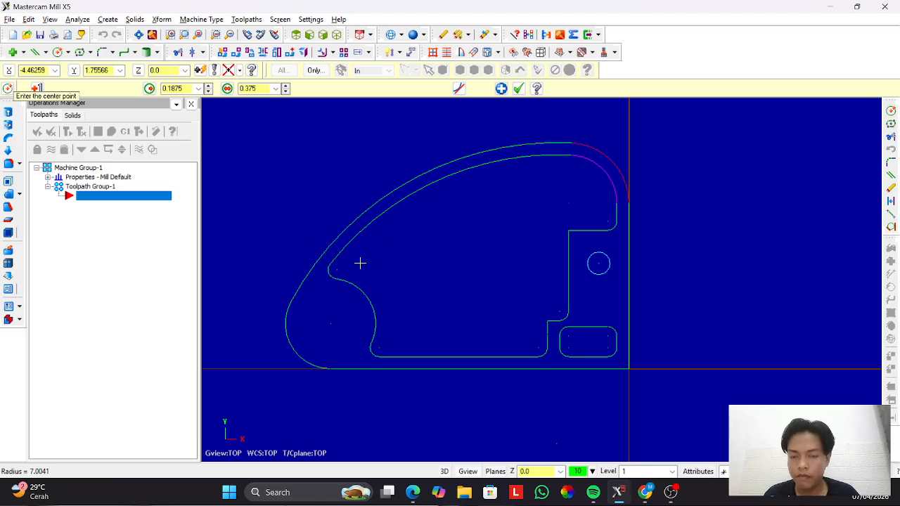
# Create the second circle at X -2.475, Y 1.75 with radius 0.1875, consulting the guide for the center coordinates.
pyautogui.hotkey('alt', 'Tab')
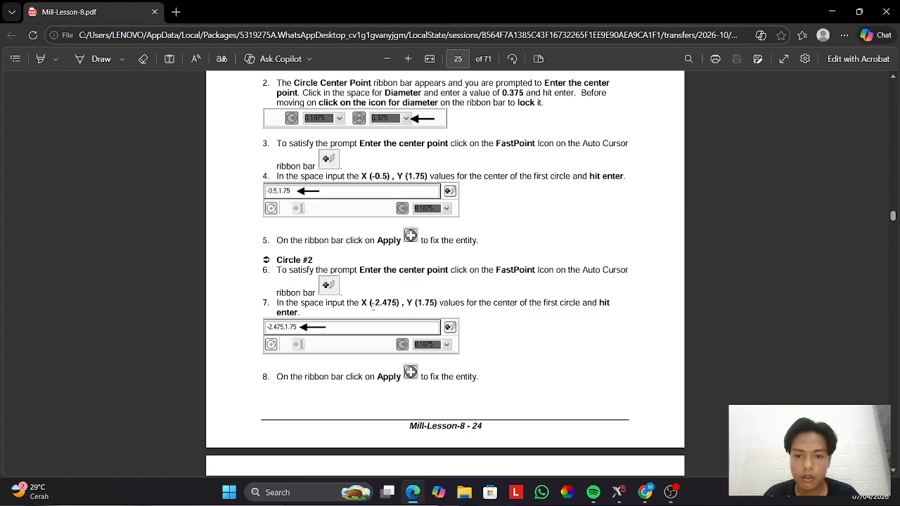
pyautogui.hotkey('alt', 'Tab')
pyautogui.click(49, 71)
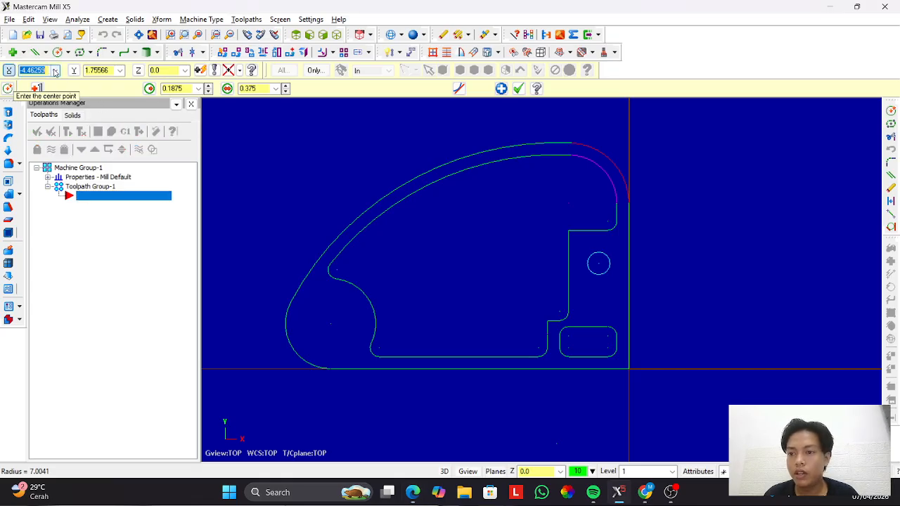
pyautogui.write('-2')
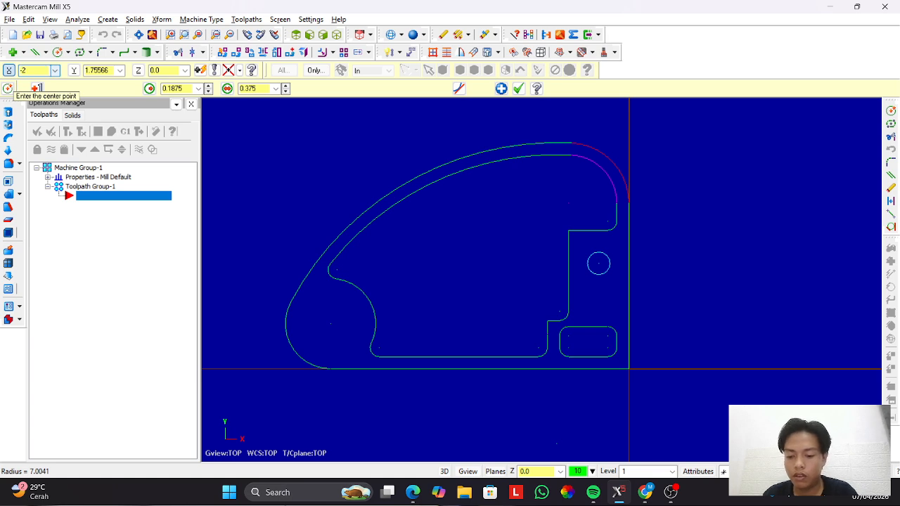
pyautogui.write('.475')
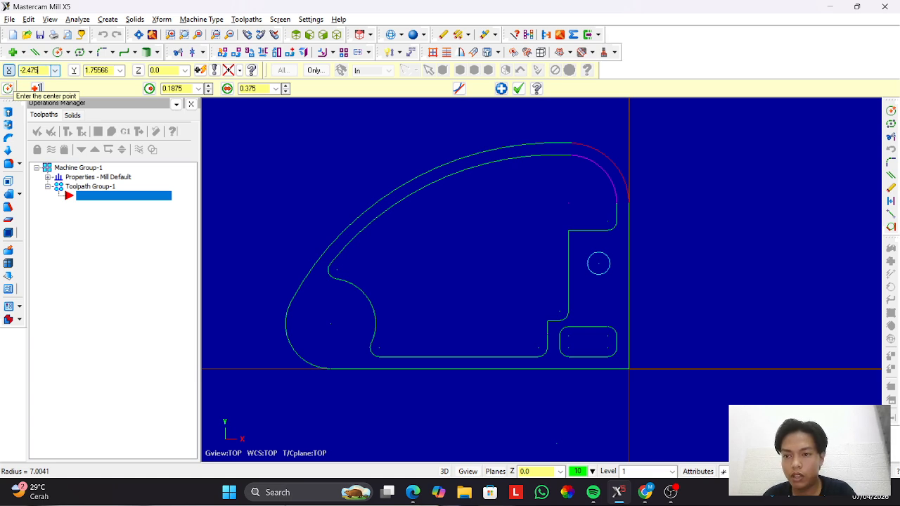
pyautogui.press('Tab')
pyautogui.hotkey('alt', 'Tab')
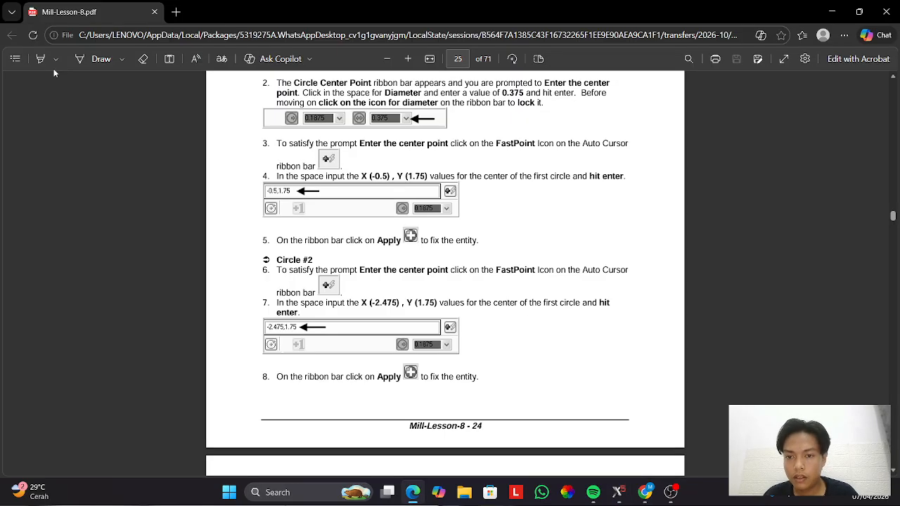
pyautogui.hotkey('alt', 'Tab')
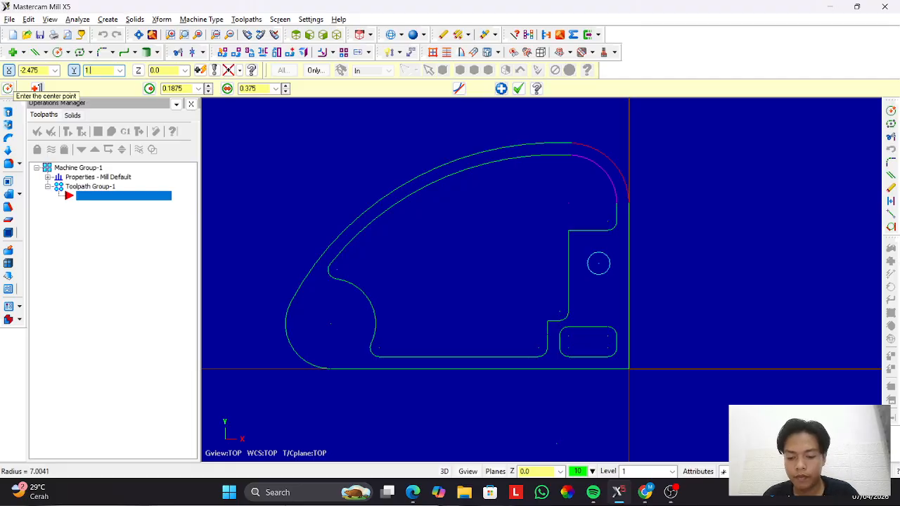
pyautogui.write('1.75')
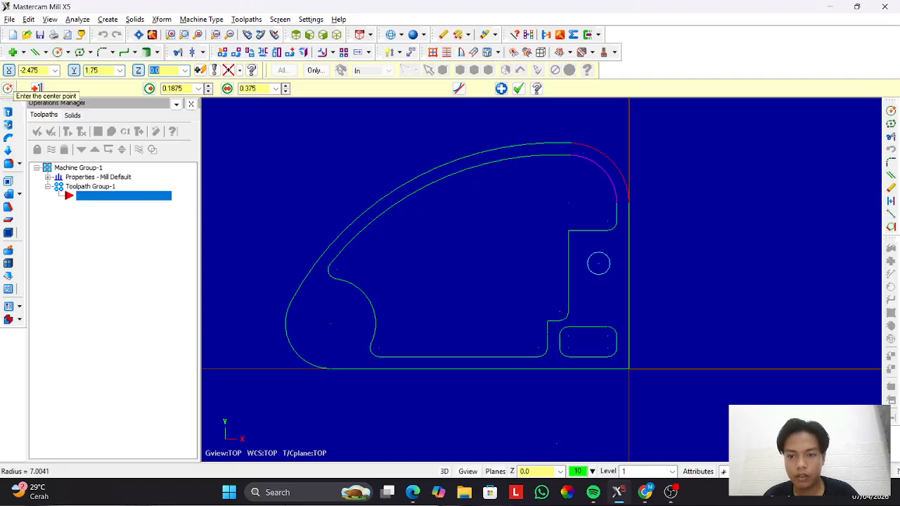
pyautogui.press('Return')
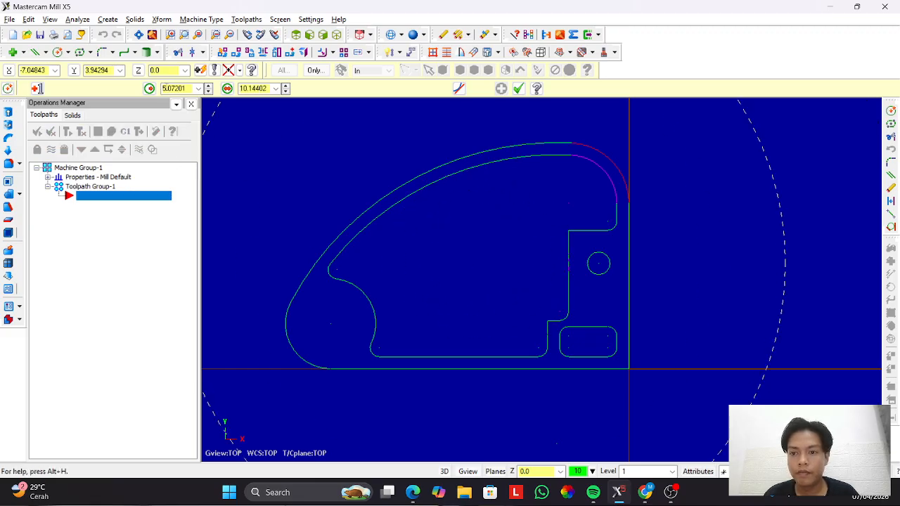
pyautogui.click(199, 88)
pyautogui.click(175, 102)
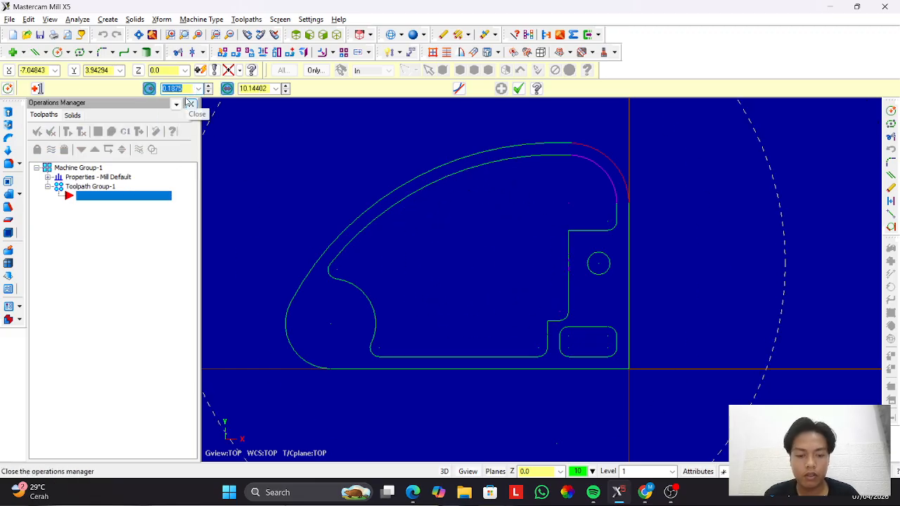
# Add a third circle of radius 0.1875 at the center point of the outer contour's lower-left arc.
pyautogui.click(331, 326)
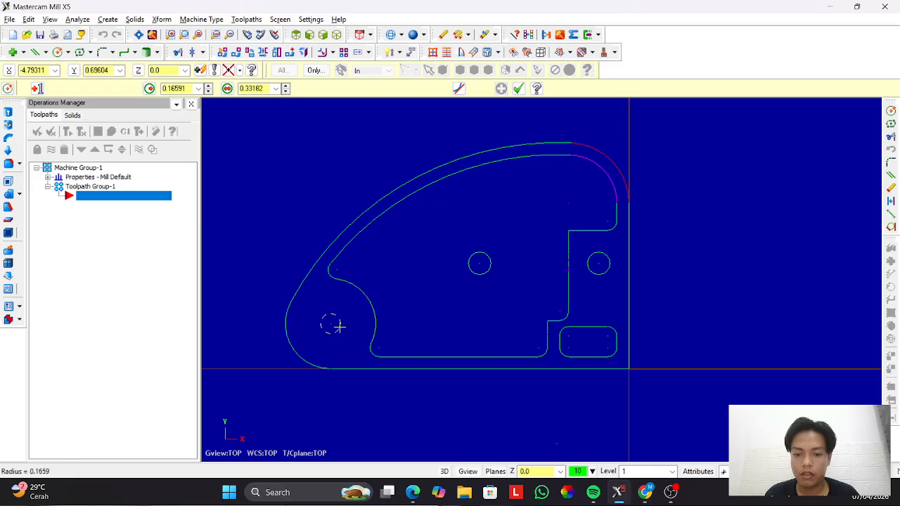
pyautogui.click(199, 88)
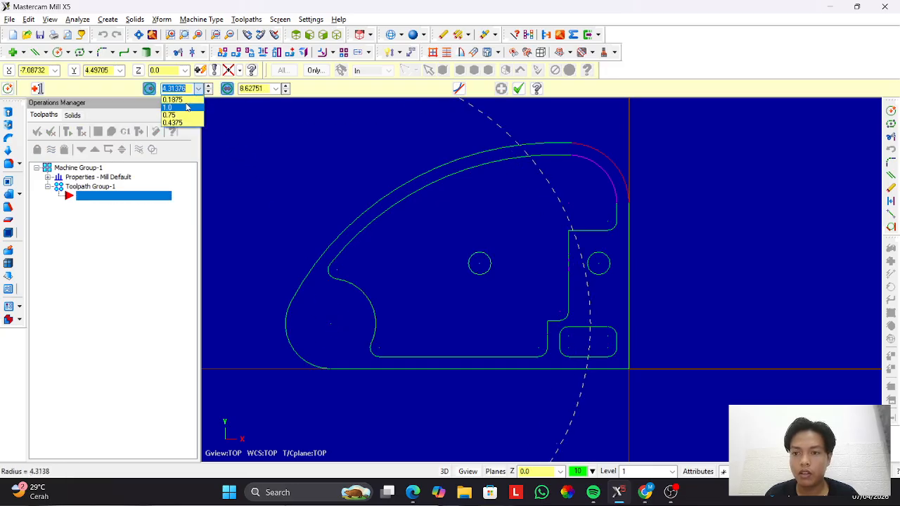
pyautogui.click(186, 99)
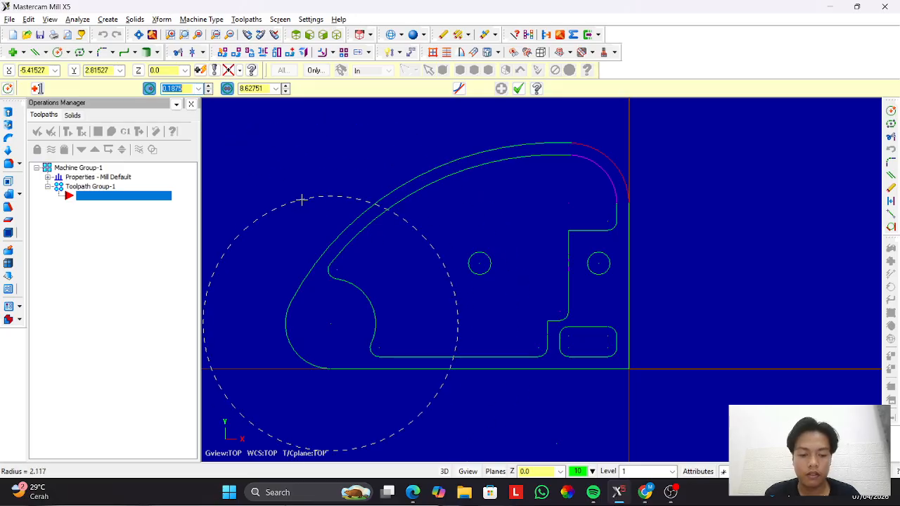
pyautogui.press('Return')
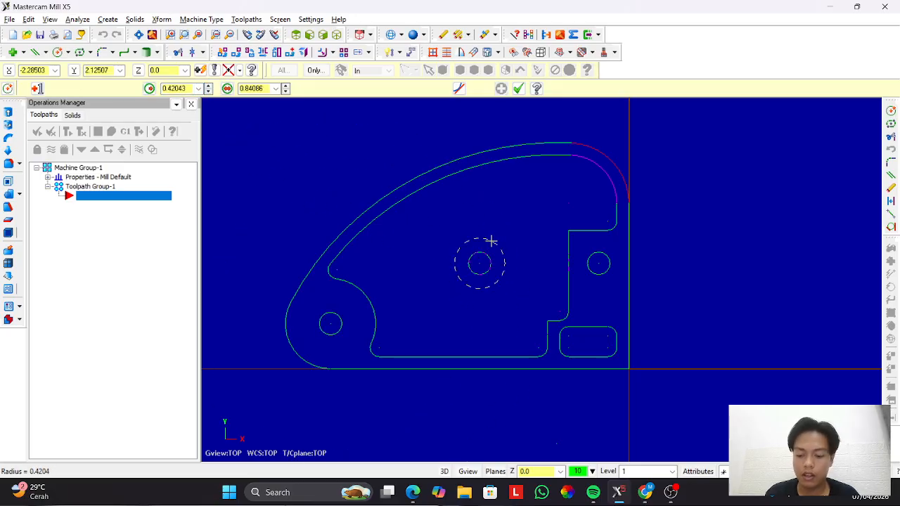
# Read the guide's Circle #4 instructions and draw a 0.875 diameter circle concentric with the second circle, finishing the circle command.
pyautogui.hotkey('alt', 'Tab')
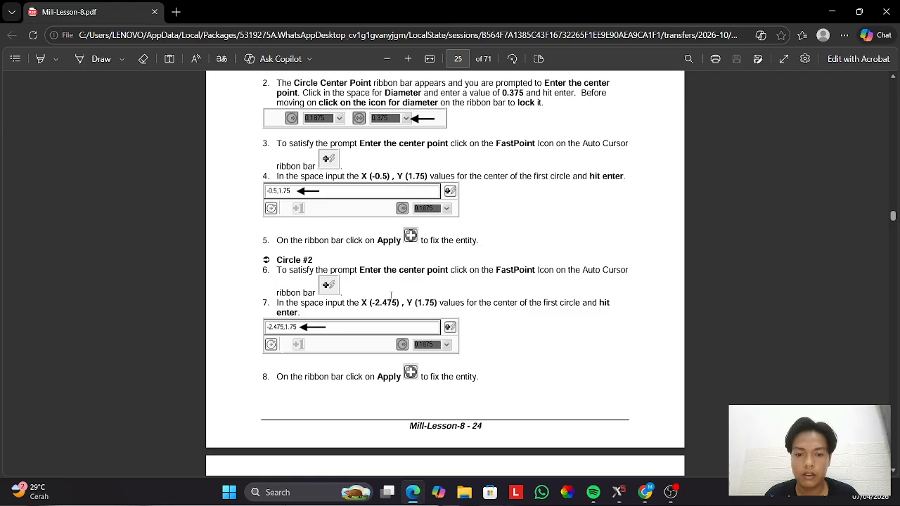
pyautogui.scroll(-4, 391, 295)
pyautogui.scroll(-2, 391, 296)
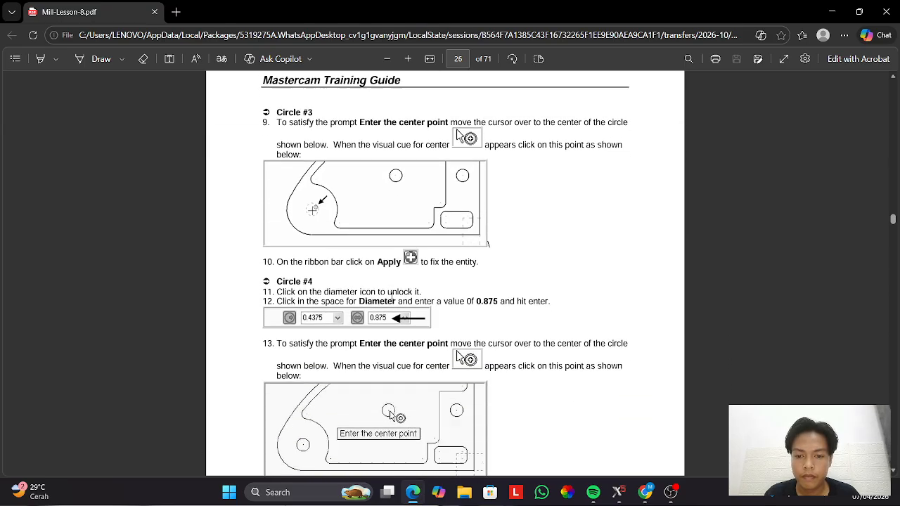
pyautogui.scroll(-1, 391, 294)
pyautogui.hotkey('alt', 'Tab')
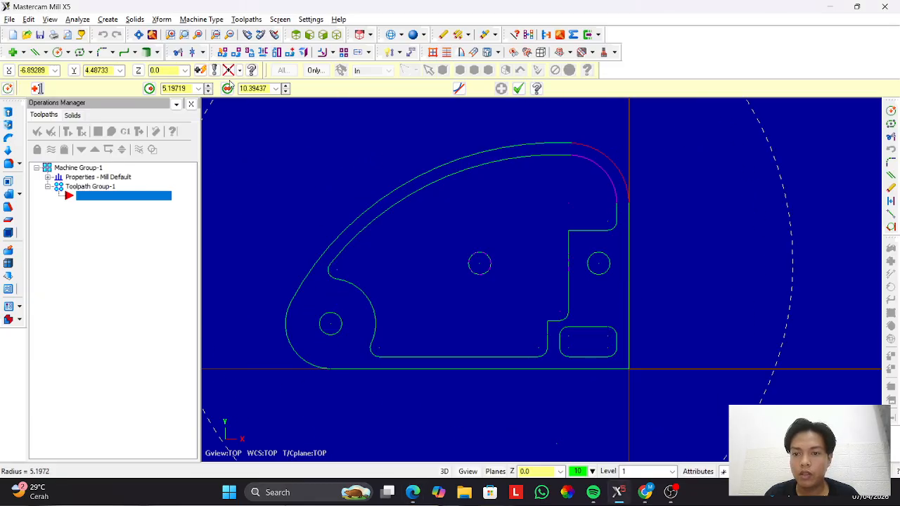
pyautogui.click(257, 88)
pyautogui.write('0.875')
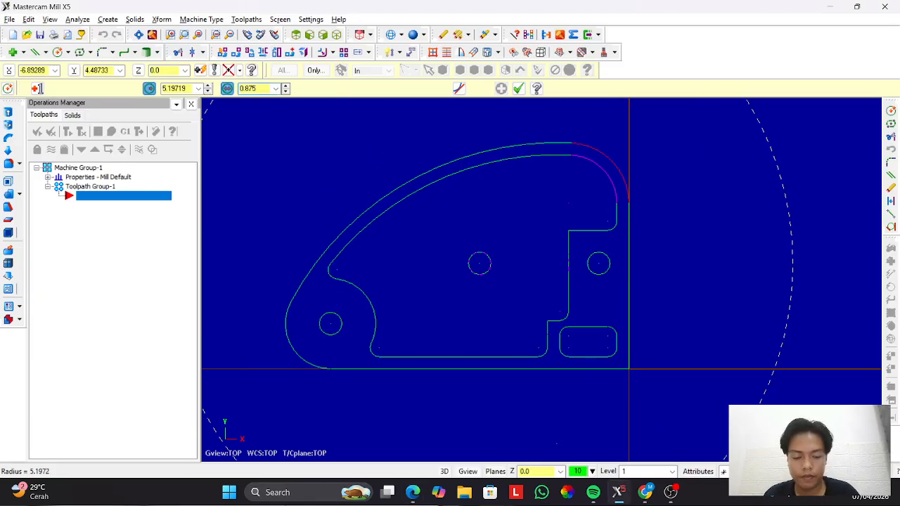
pyautogui.press('Return')
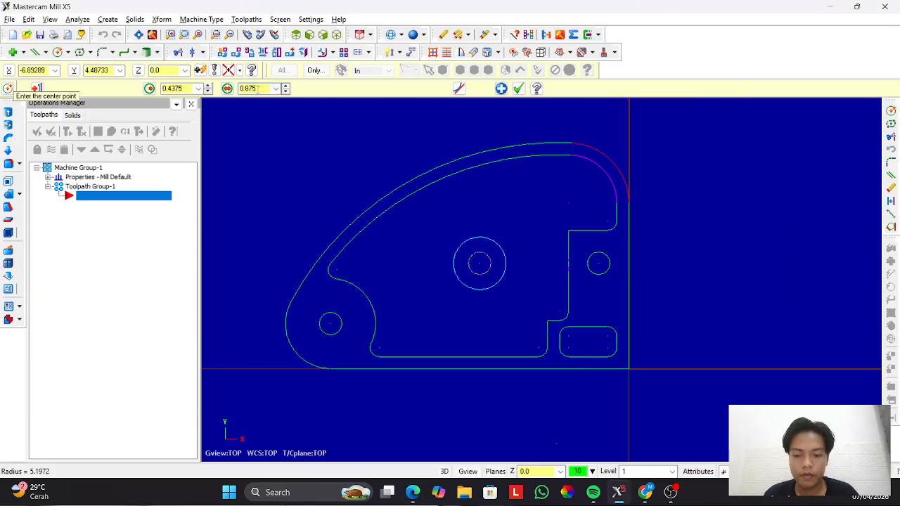
pyautogui.press('Escape')
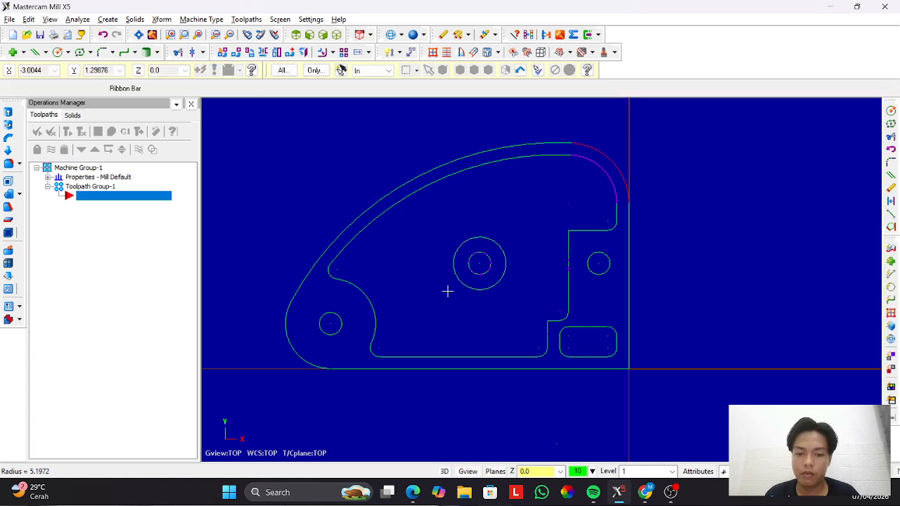
# Following the PDF guide, define horizontal "Mastercam" letters in MCX (Box) Font with height 0.25 and spacing 0.05.
pyautogui.hotkey('alt', 'Tab')
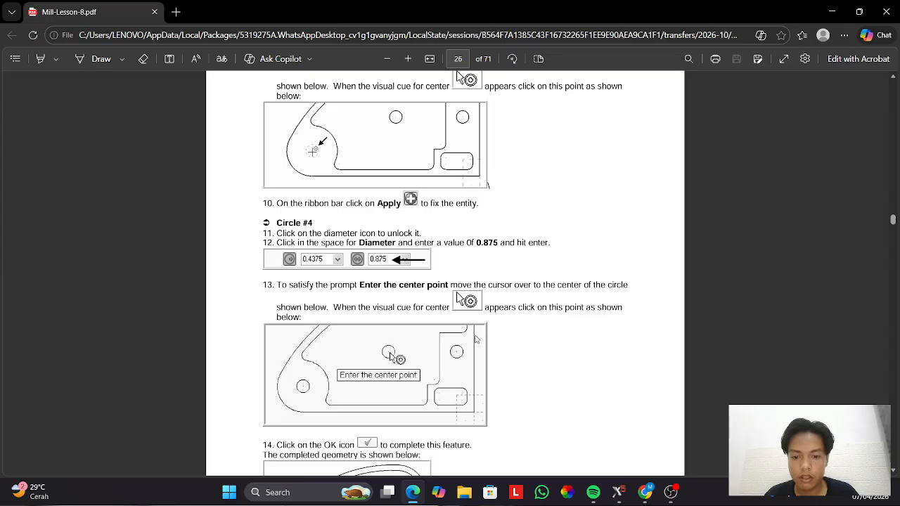
pyautogui.scroll(-10, 476, 340)
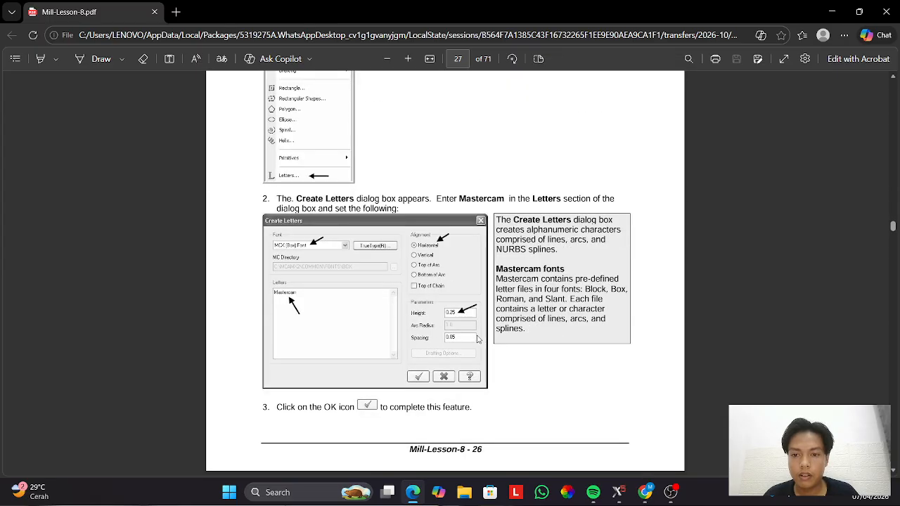
pyautogui.hotkey('alt', 'Tab')
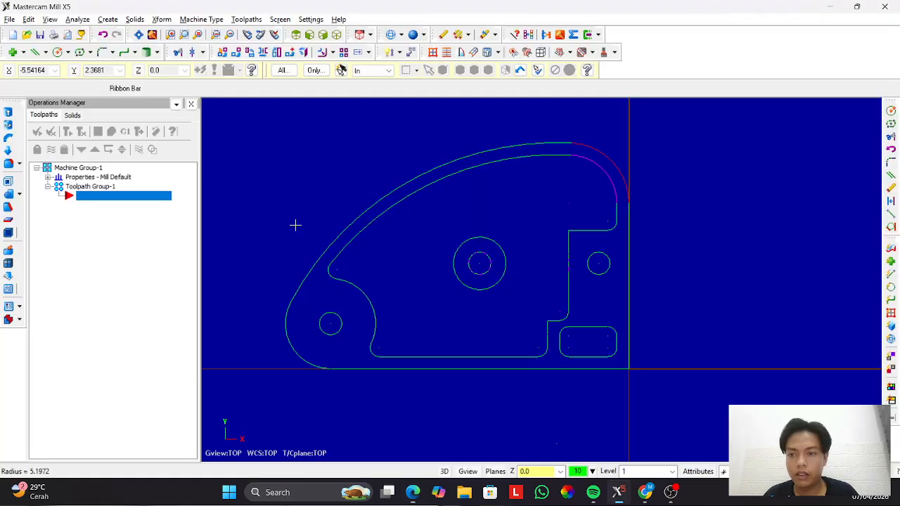
pyautogui.click(109, 19)
pyautogui.click(118, 285)
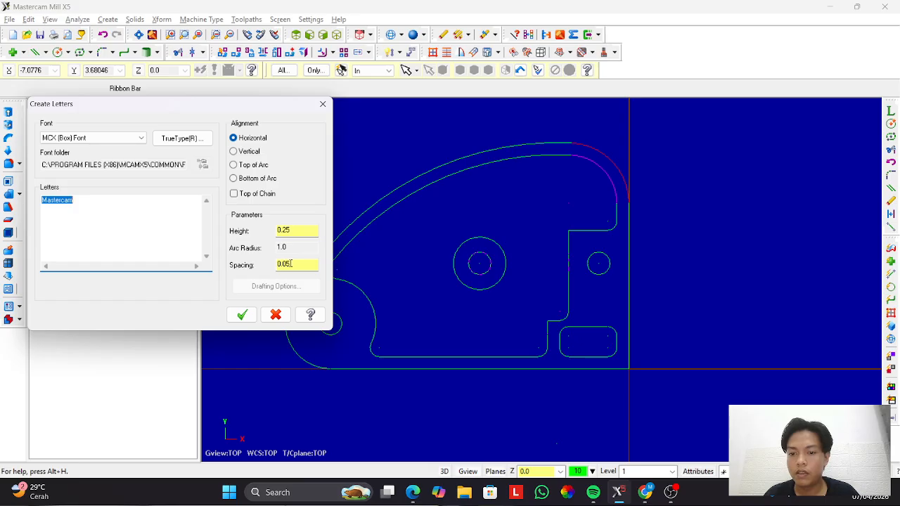
pyautogui.hotkey('alt', 'Tab')
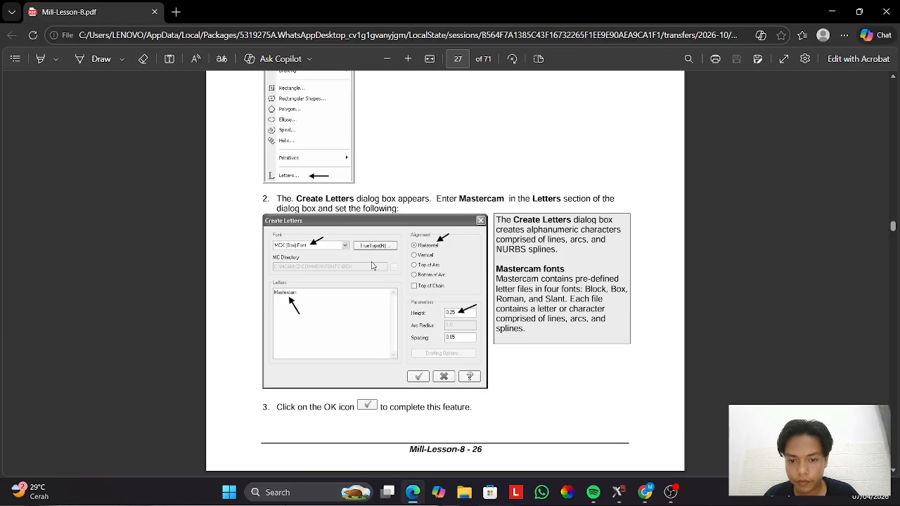
pyautogui.scroll(-5, 378, 329)
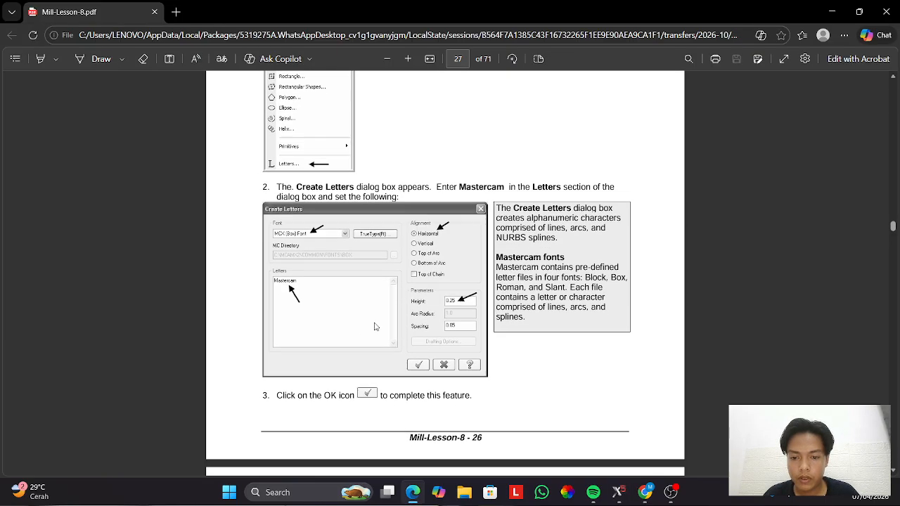
pyautogui.hotkey('alt', 'Tab')
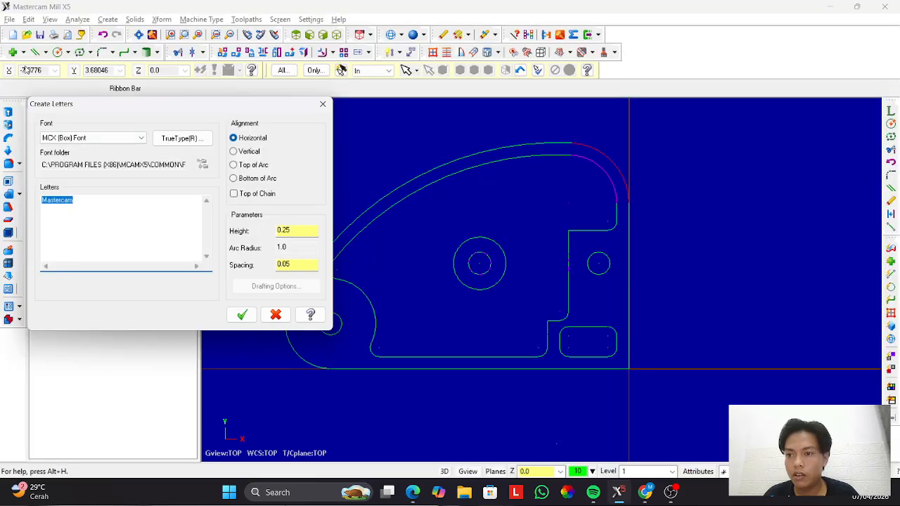
pyautogui.click(247, 316)
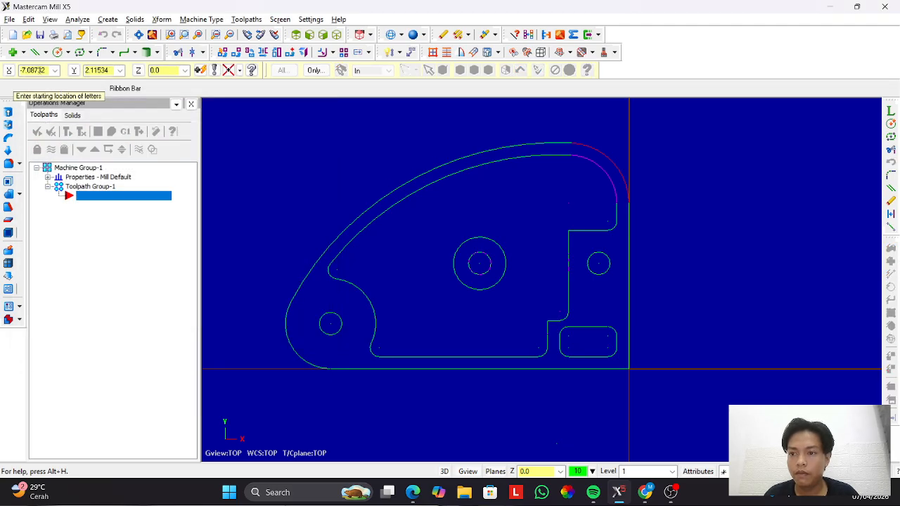
# Place the letters with their starting location at X -3.75, Y 0.675, then exit the letters command.
pyautogui.write('-')
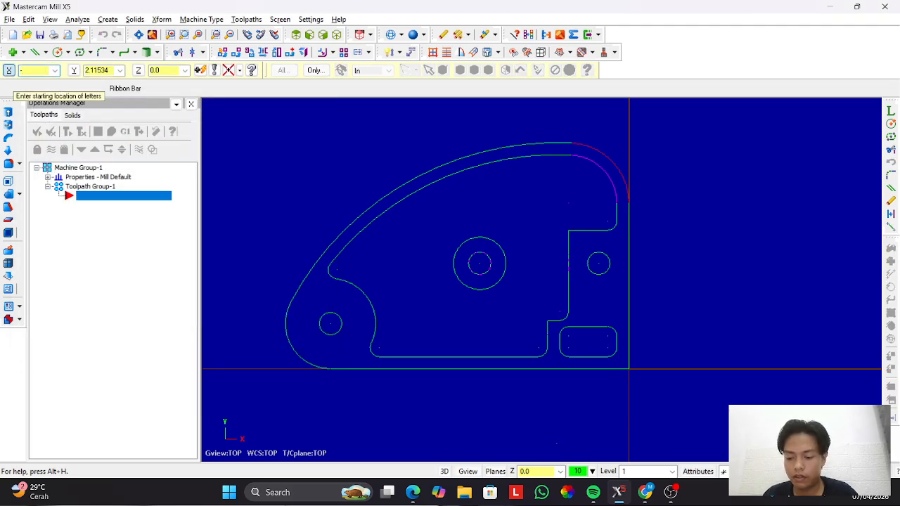
pyautogui.hotkey('alt', 'Tab')
pyautogui.hotkey('alt', 'Tab')
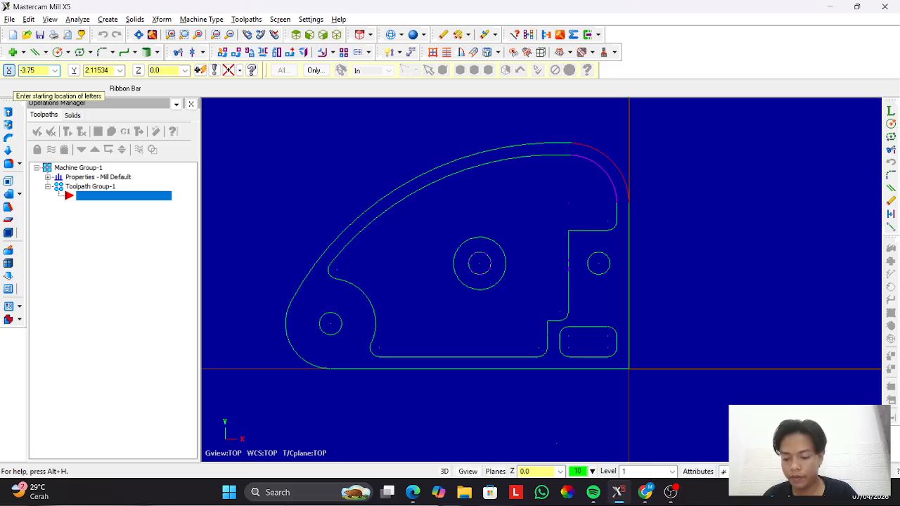
pyautogui.hotkey('alt', 'Tab')
pyautogui.hotkey('alt', 'Tab')
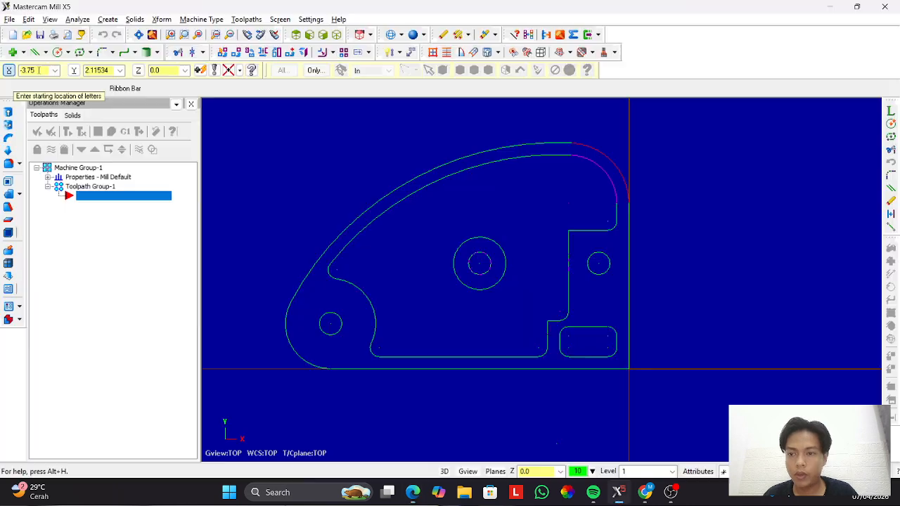
pyautogui.press('Tab')
pyautogui.write('0')
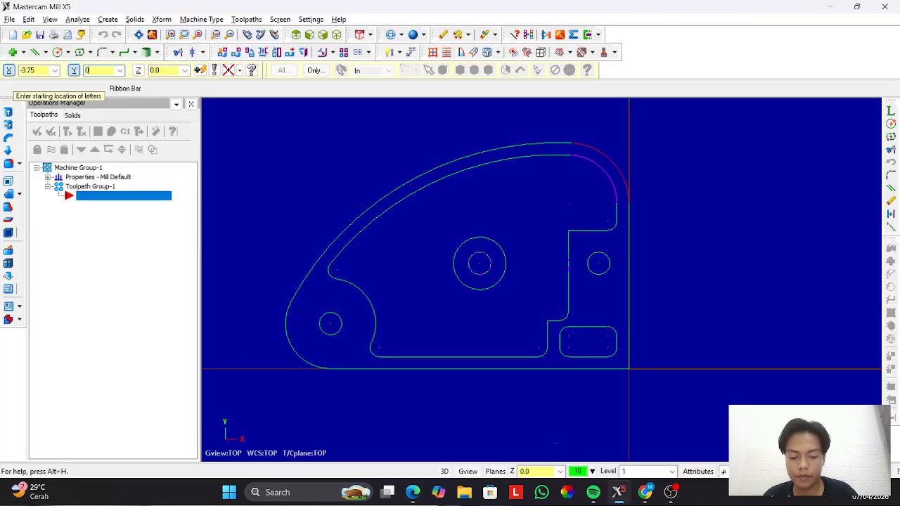
pyautogui.write('.6')
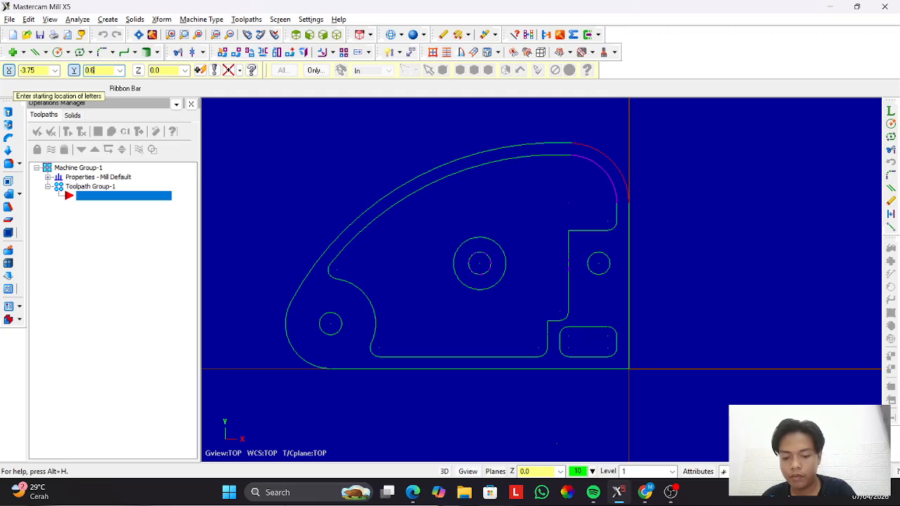
pyautogui.write('75')
pyautogui.press('Return')
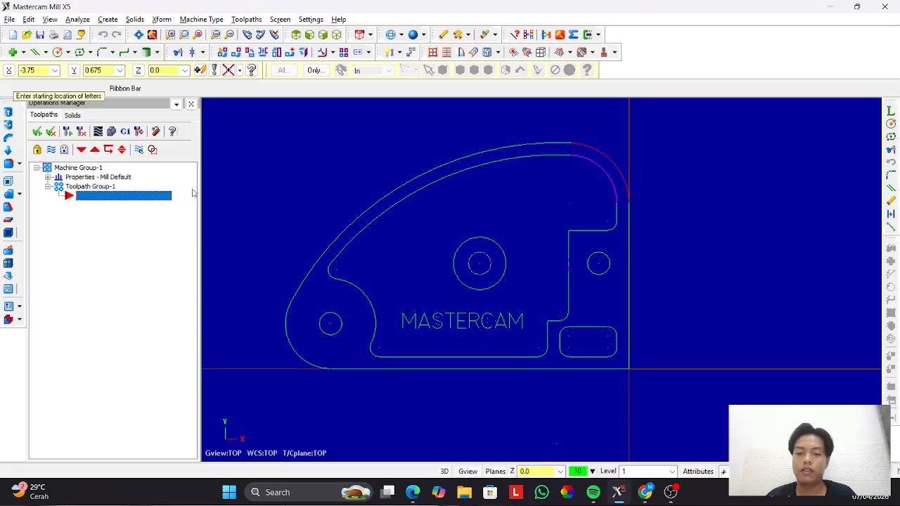
pyautogui.press('Escape')
# Read the PDF guide's instructions for translating all the geometry, including the selection method and the Delta Z setting.
pyautogui.hotkey('alt', 'Tab')
pyautogui.scroll(-5, 429, 240)
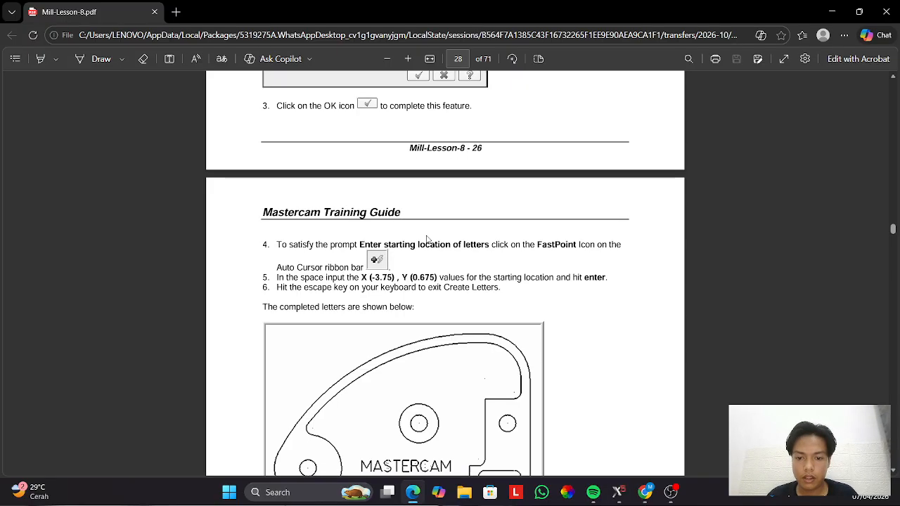
pyautogui.scroll(-8, 428, 240)
pyautogui.scroll(5, 427, 227)
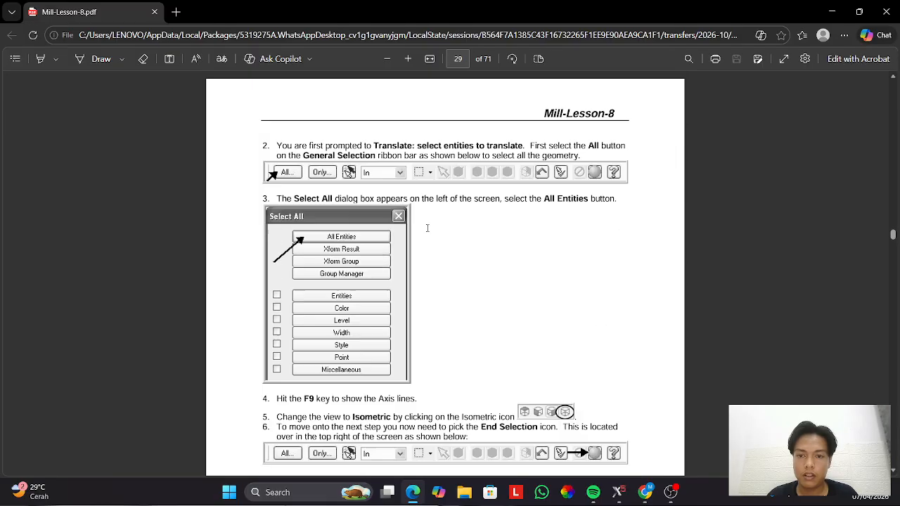
pyautogui.scroll(-5, 427, 228)
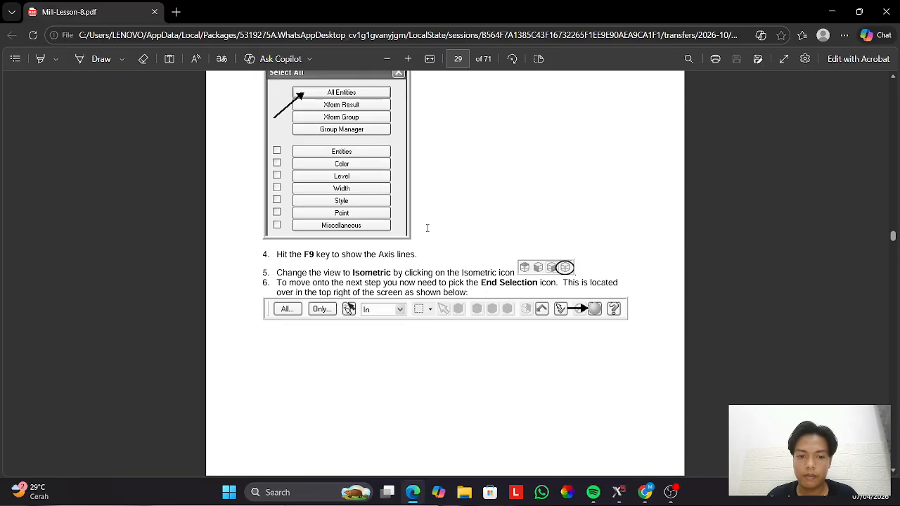
pyautogui.scroll(-1, 426, 228)
pyautogui.scroll(2, 427, 228)
pyautogui.scroll(-6, 427, 228)
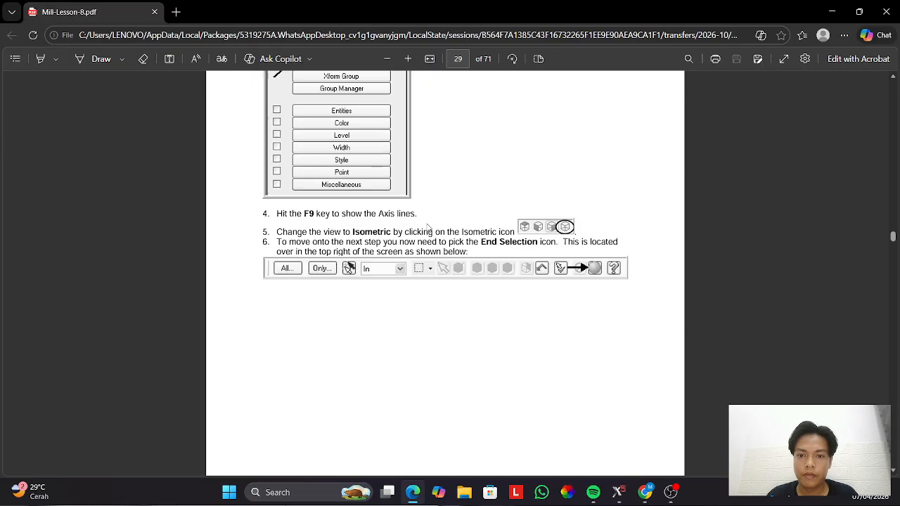
pyautogui.scroll(-3, 427, 228)
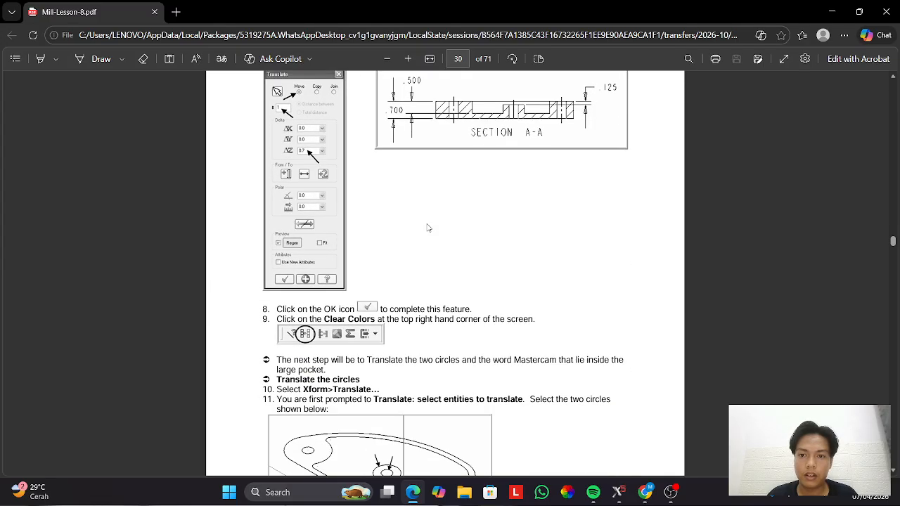
pyautogui.hotkey('alt', 'Tab')
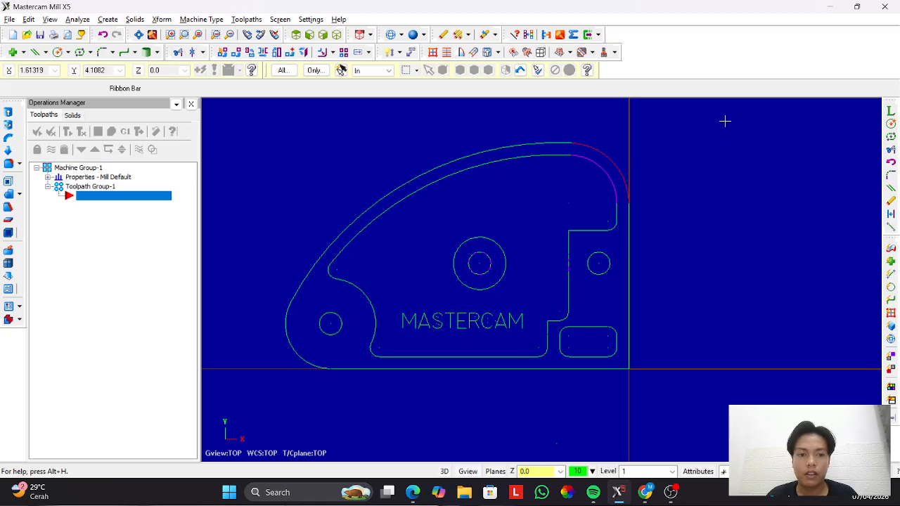
# Select all the part geometry and translate it as a move with Delta Z 0.7.
pyautogui.moveTo(703, 110); pyautogui.dragTo(261, 398)
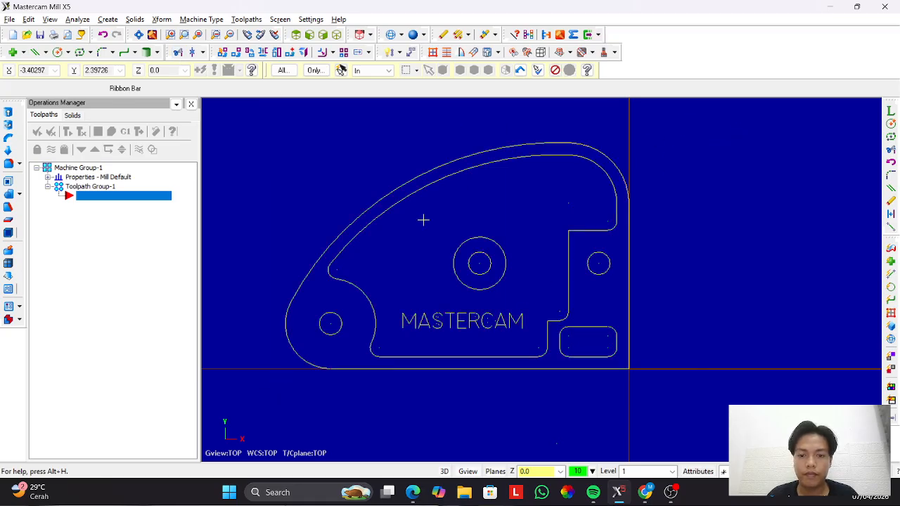
pyautogui.click(237, 53)
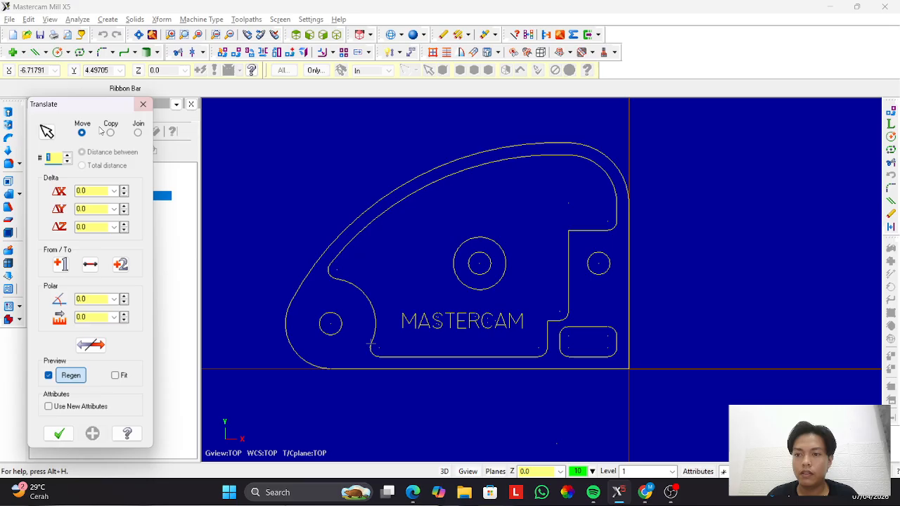
pyautogui.click(80, 226)
pyautogui.write('0')
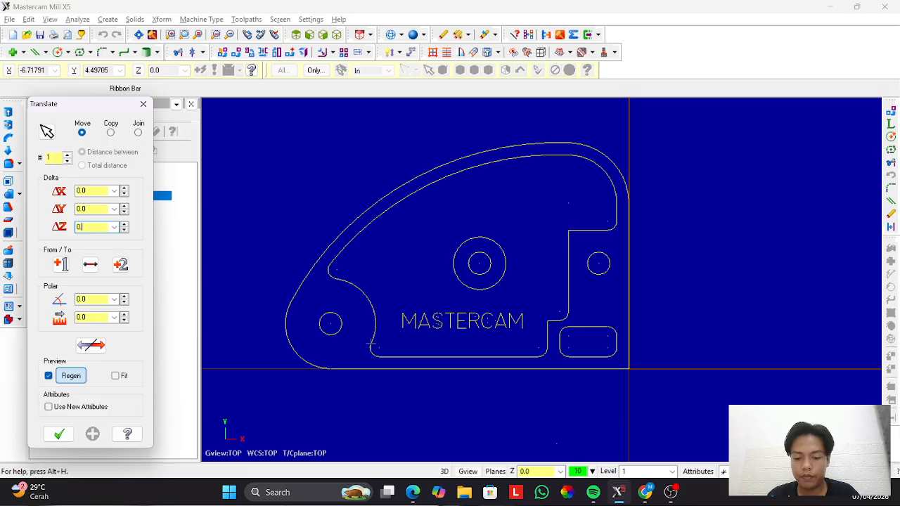
pyautogui.write('.7')
pyautogui.press('Return')
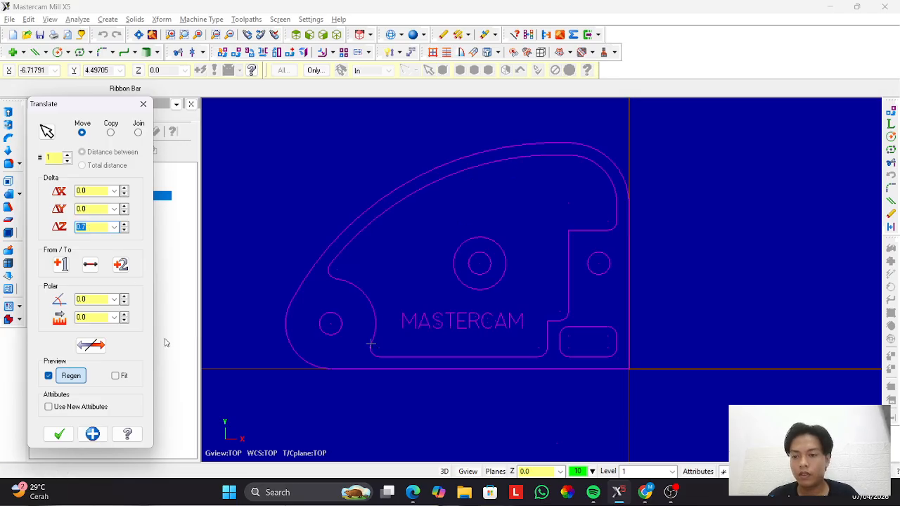
pyautogui.click(92, 434)
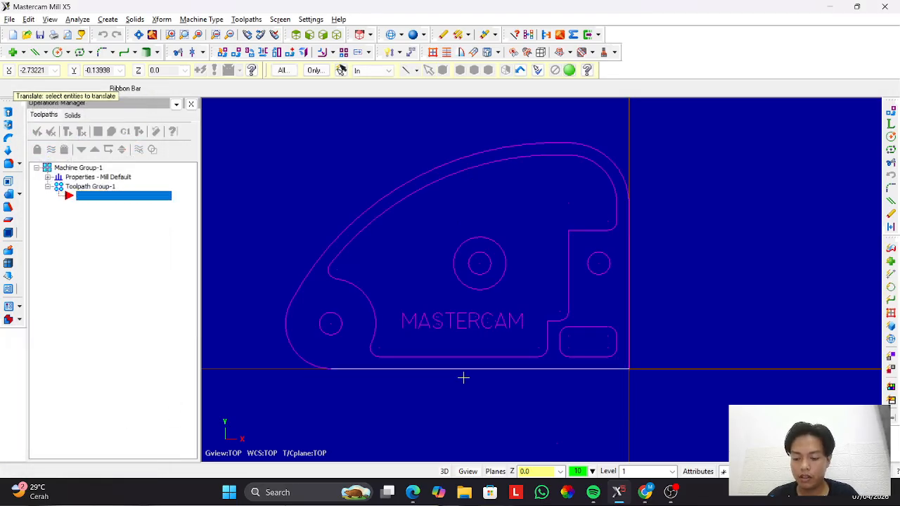
# Consult the guide, select the two concentric circles inside the large pocket, and set their move to Delta Z -0.125.
pyautogui.hotkey('alt', 'Tab')
pyautogui.scroll(-5, 322, 242)
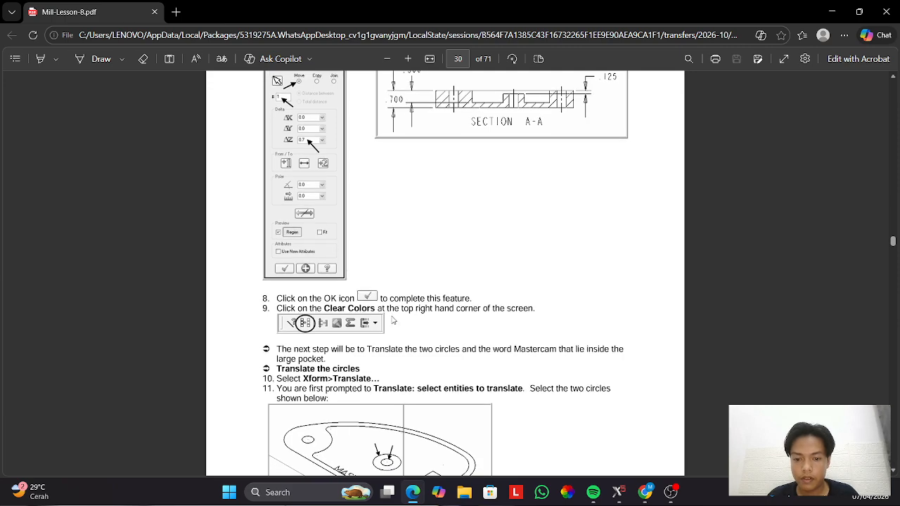
pyautogui.hotkey('alt', 'Tab')
pyautogui.moveTo(516, 219); pyautogui.dragTo(424, 301)
pyautogui.hotkey('alt', 'Tab')
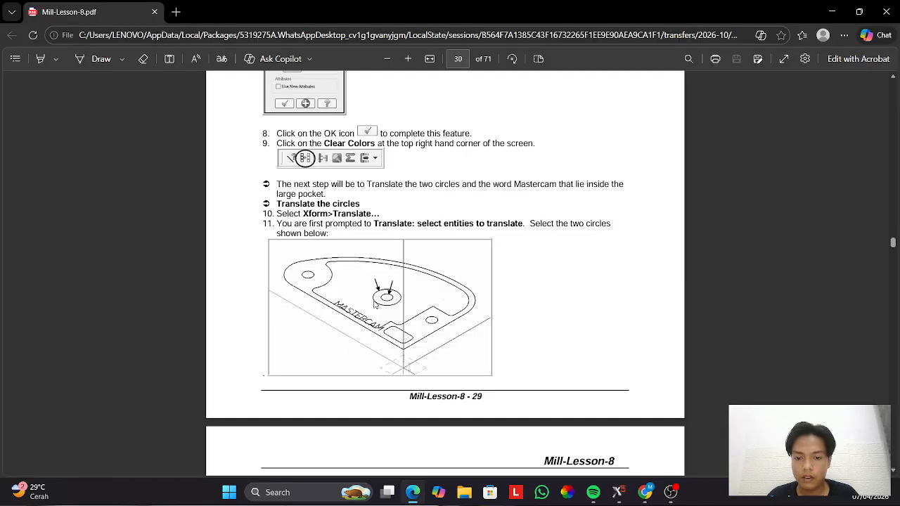
pyautogui.scroll(-10, 375, 302)
pyautogui.hotkey('alt', 'Tab')
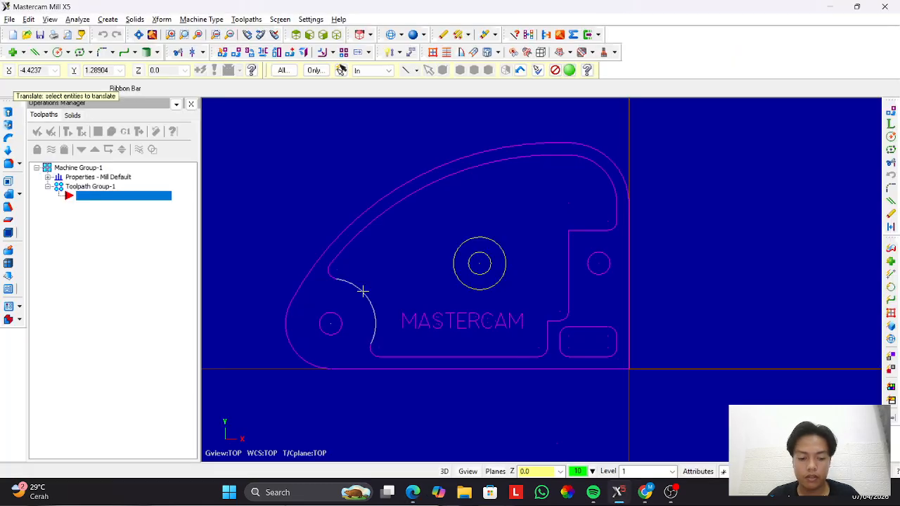
pyautogui.press('Return')
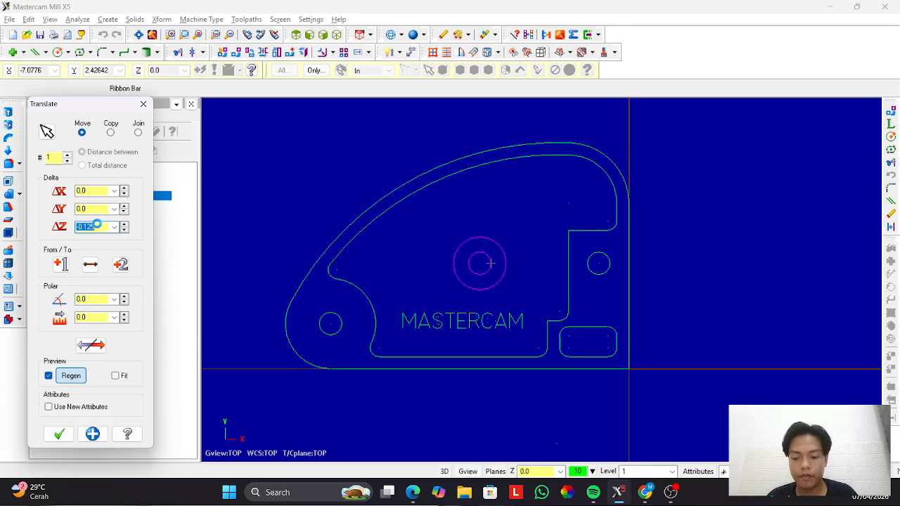
# Check the guide's steps for translating the word Mastercam and apply the move of the two circles, keeping Translate active.
pyautogui.hotkey('alt', 'Tab')
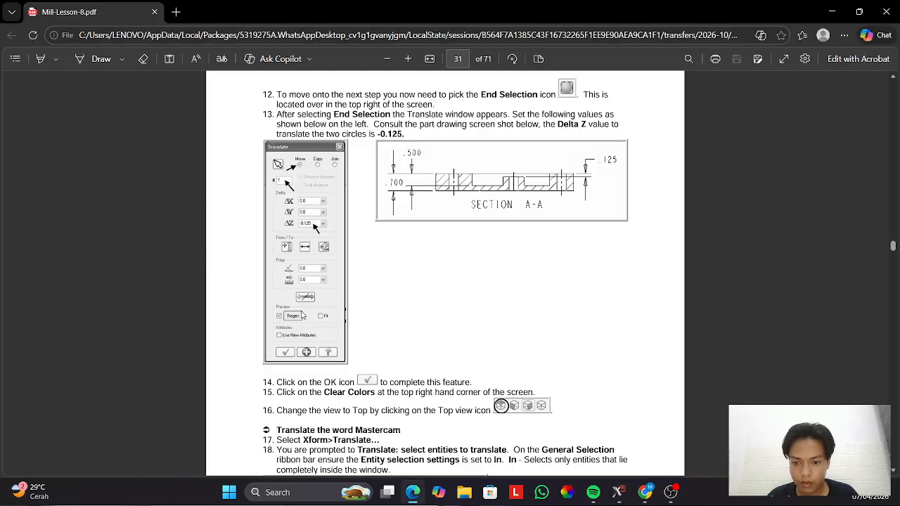
pyautogui.scroll(-3, 308, 332)
pyautogui.scroll(-9, 351, 314)
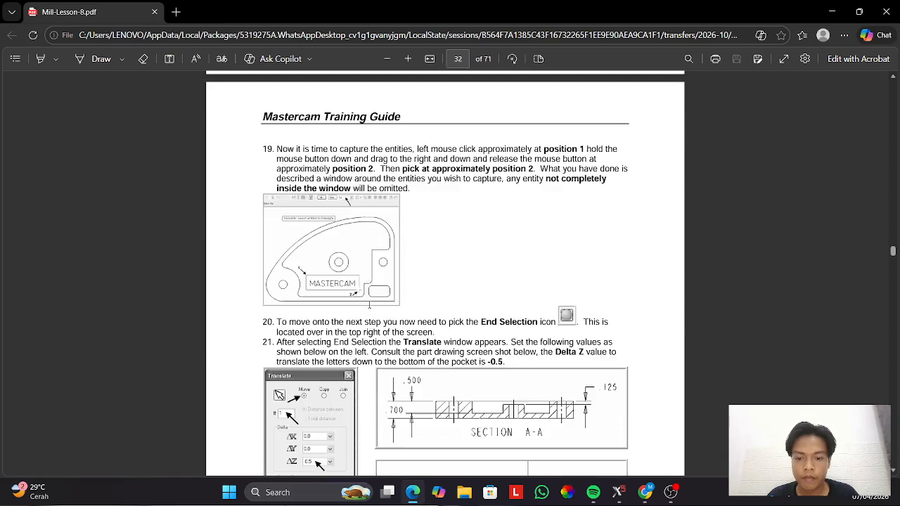
pyautogui.hotkey('alt', 'Tab')
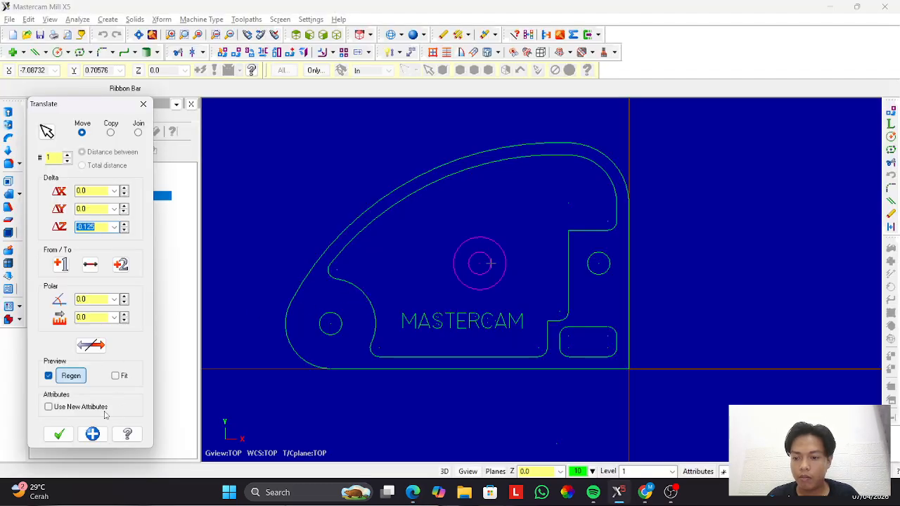
pyautogui.click(90, 432)
# Select the word MASTERCAM, translate it as a move with Delta Z -0.5 as the guide specifies, and clear the colors.
pyautogui.moveTo(397, 302); pyautogui.dragTo(526, 339)
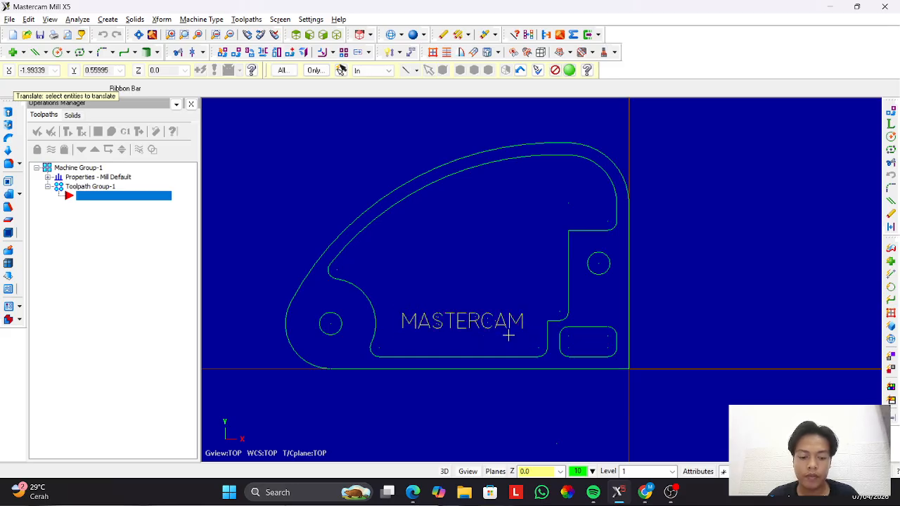
pyautogui.press('Return')
pyautogui.hotkey('alt', 'Tab')
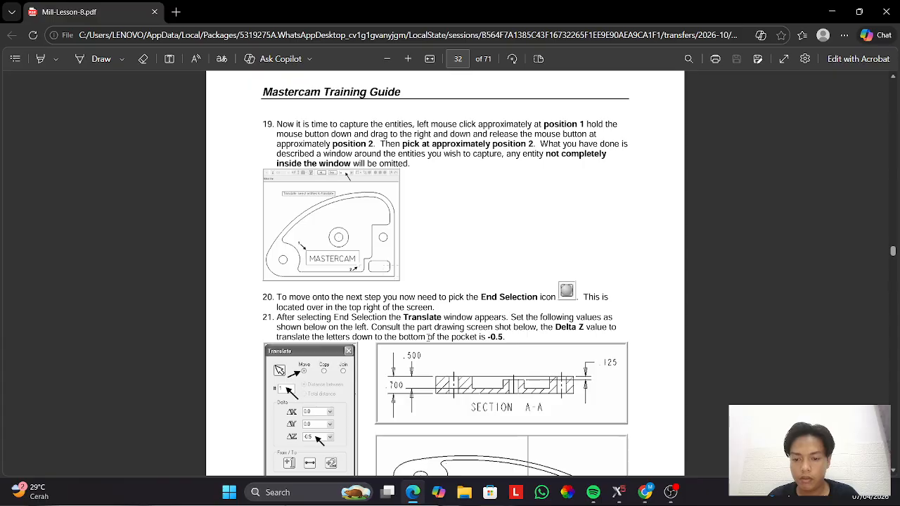
pyautogui.scroll(-3, 345, 318)
pyautogui.hotkey('alt', 'Tab')
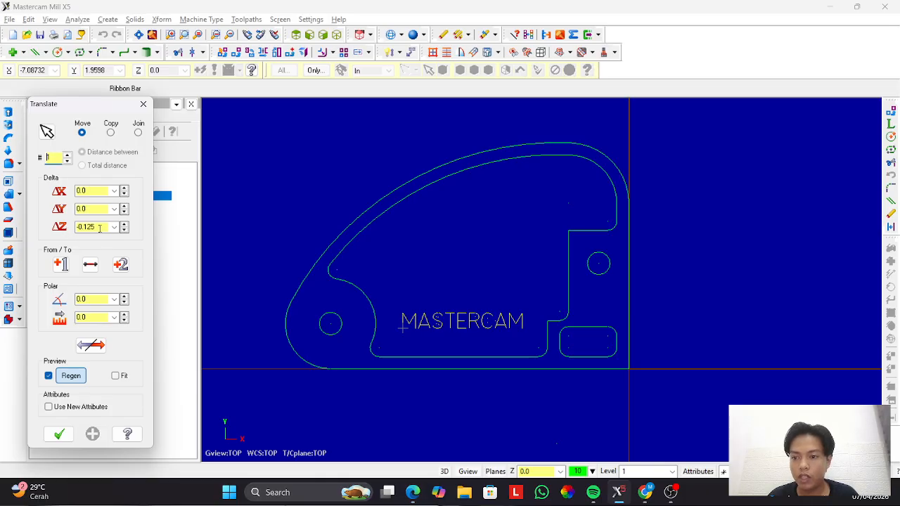
pyautogui.doubleClick(104, 227)
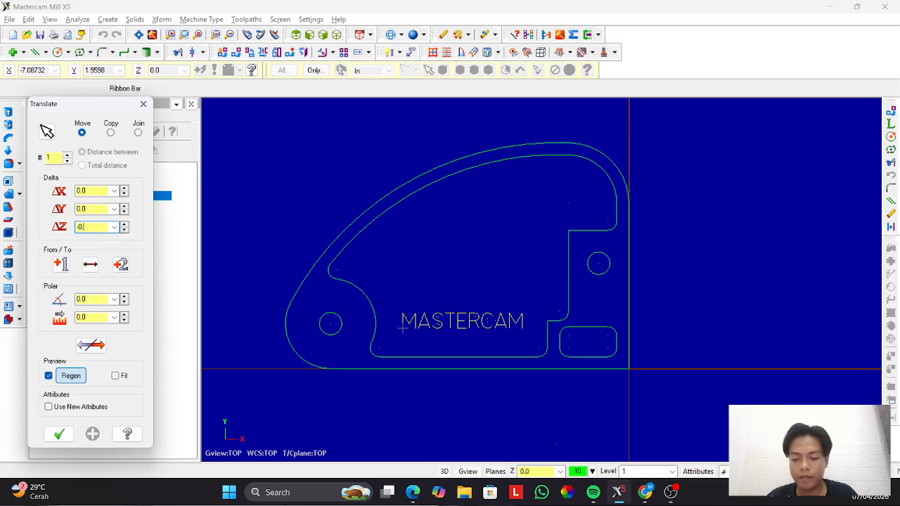
pyautogui.write('-0.5')
pyautogui.press('Return')
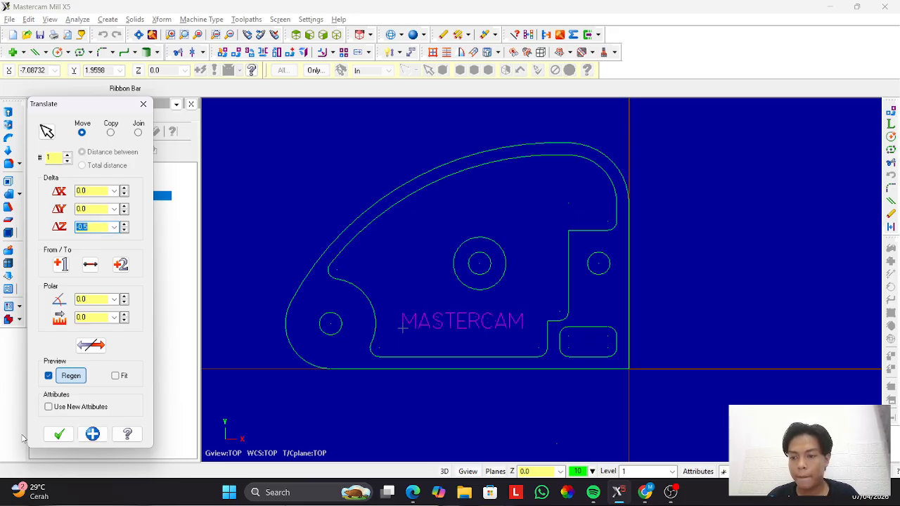
pyautogui.click(58, 434)
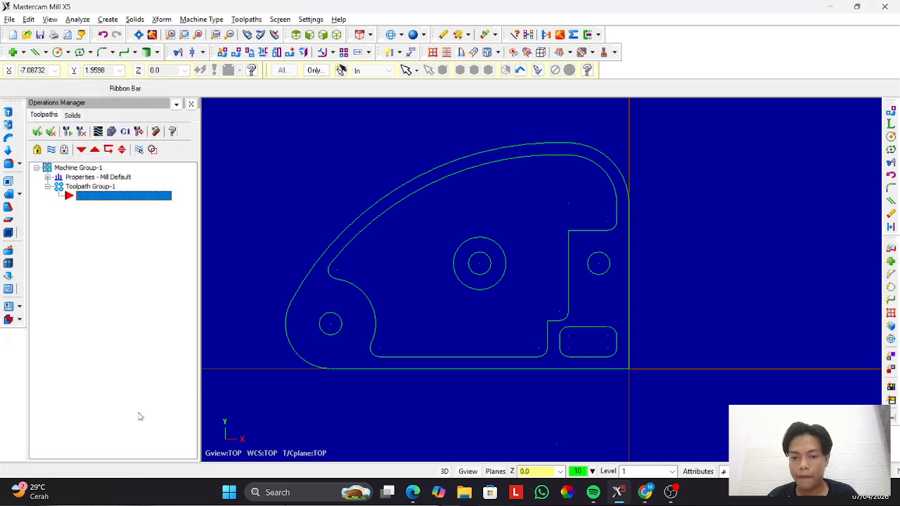
pyautogui.click(531, 37)
# Check the guide's closing steps for the translation and switch the graphics view to isometric.
pyautogui.hotkey('alt', 'Tab')
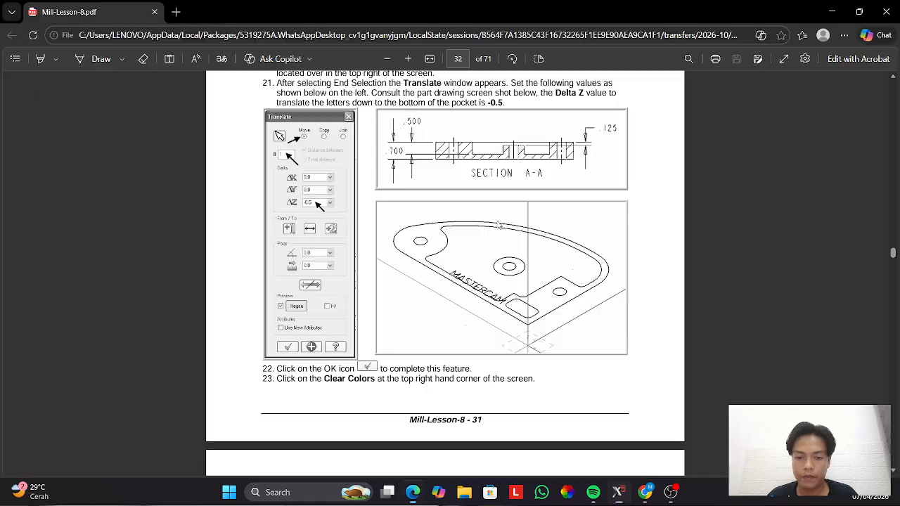
pyautogui.scroll(-10, 414, 274)
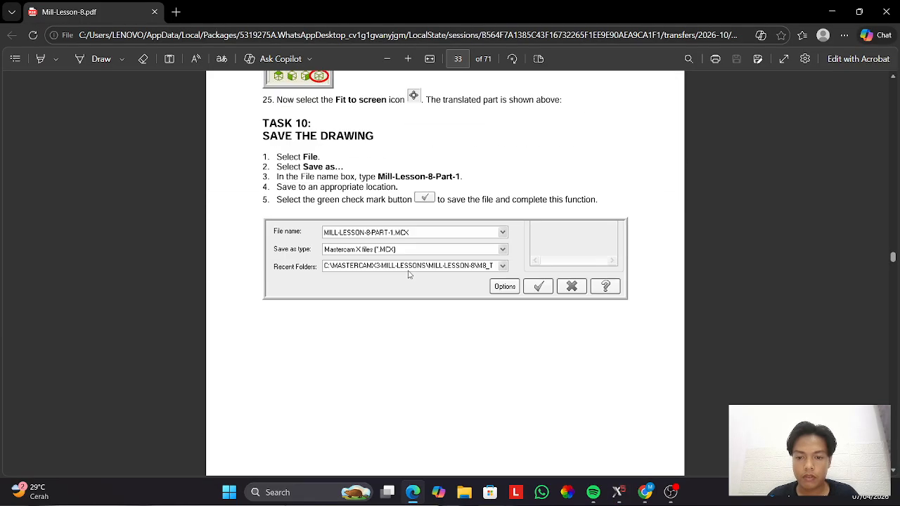
pyautogui.hotkey('alt', 'Tab')
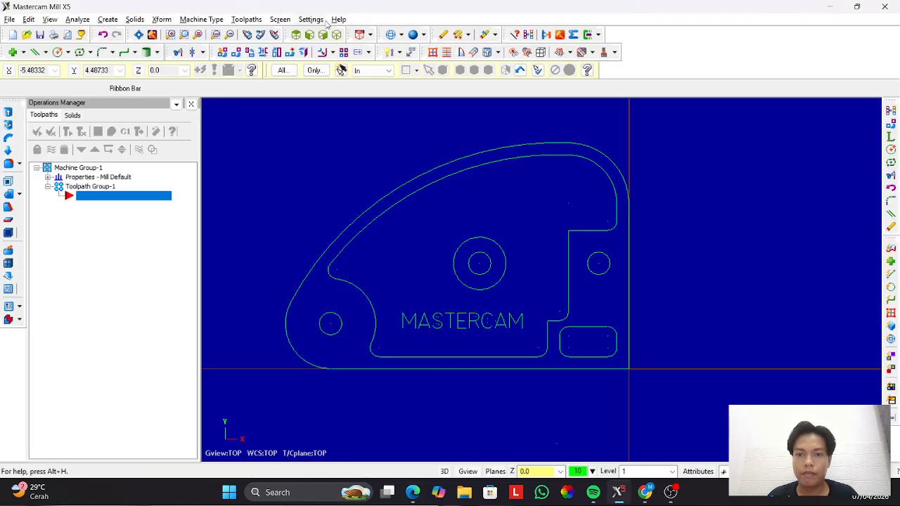
pyautogui.click(337, 36)
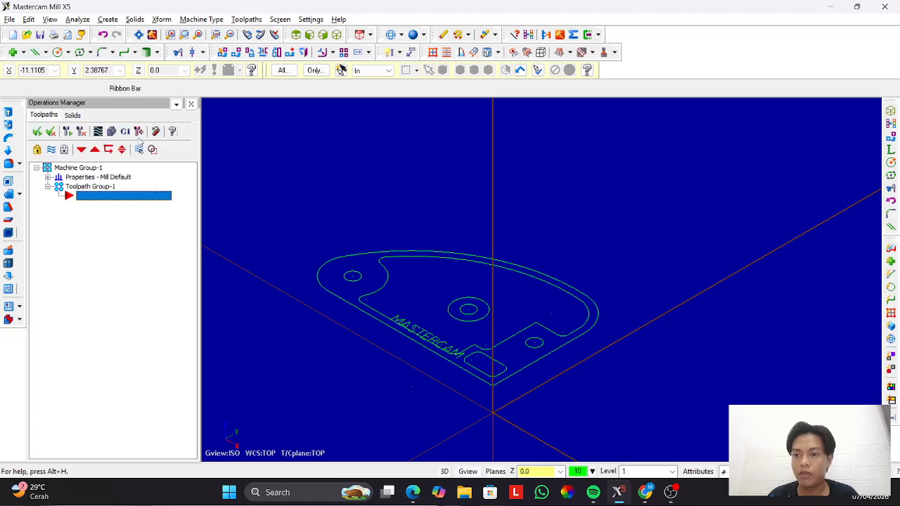
# In the machine group's tool settings, set program number 8 and enable all four toolpath configuration options plus the modal override for clearance height.
pyautogui.click(48, 177)
pyautogui.click(77, 196)
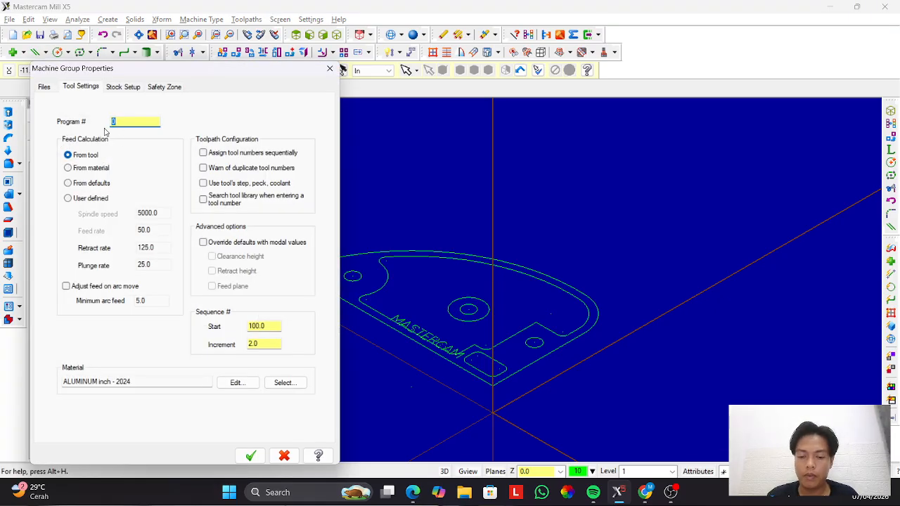
pyautogui.click(203, 153)
pyautogui.click(204, 167)
pyautogui.click(203, 182)
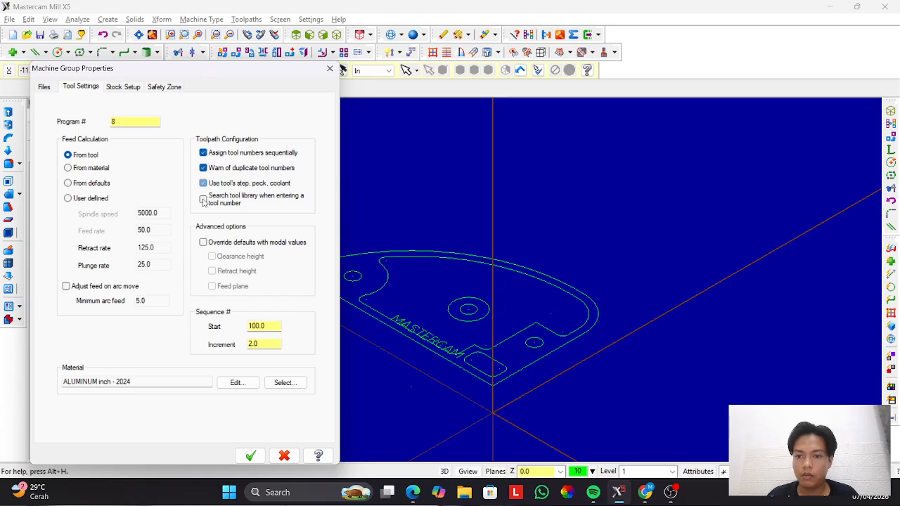
pyautogui.click(204, 243)
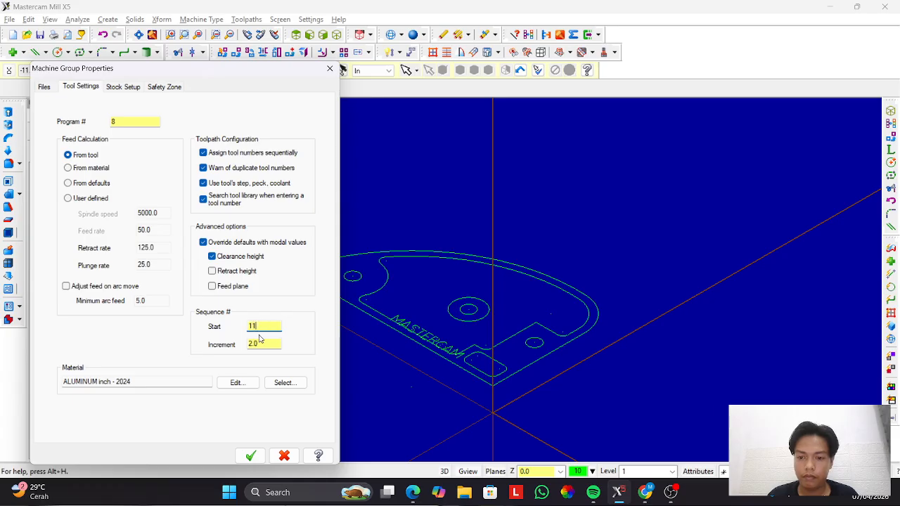
# Set the sequence number start and increment to 1.0 and choose ALUMINUM inch - 6061 as the material.
pyautogui.press('Tab')
pyautogui.write('1')
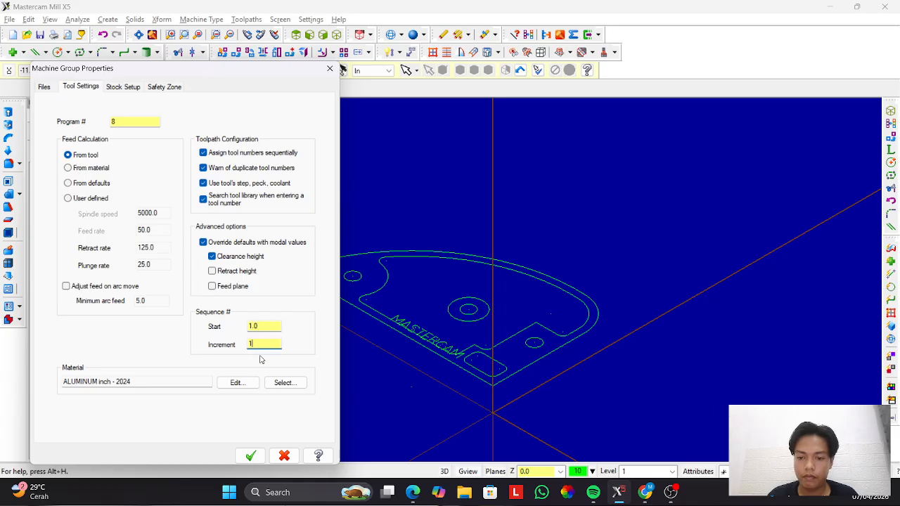
pyautogui.click(284, 383)
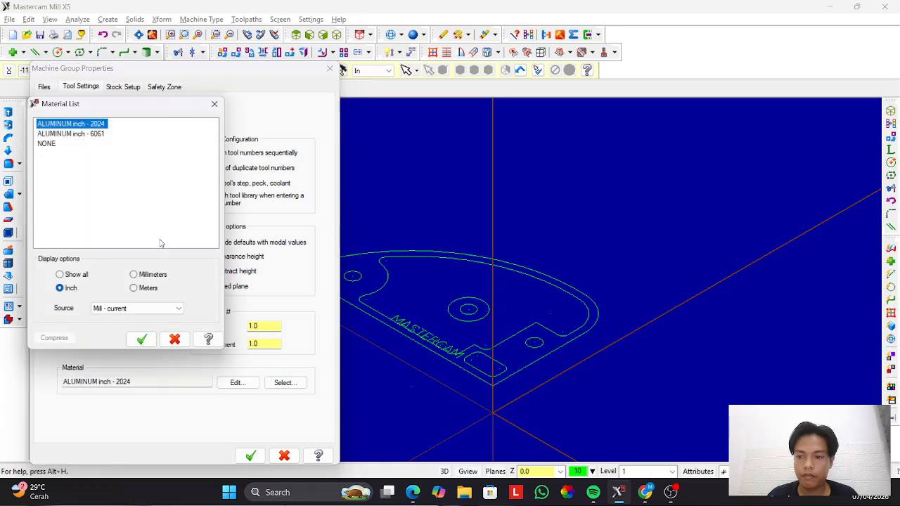
pyautogui.click(88, 134)
pyautogui.click(142, 340)
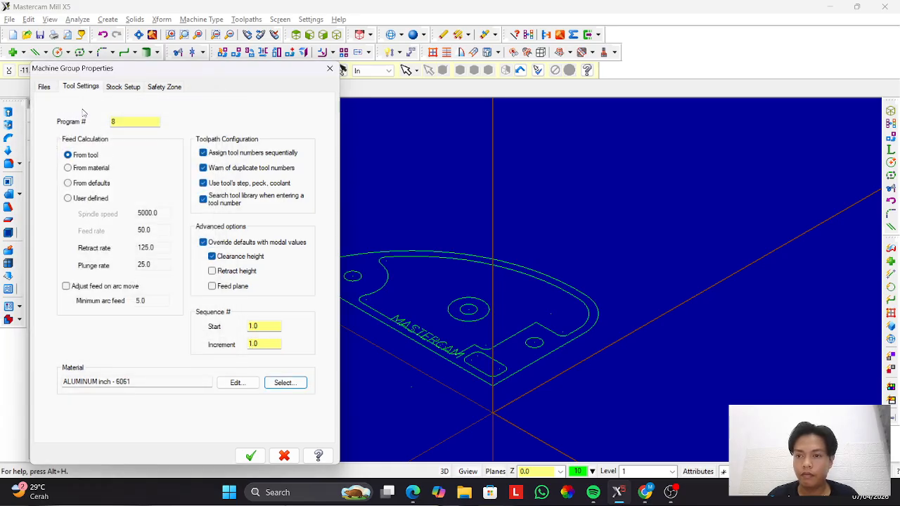
# Consult the guide's stock setup and size the rectangular stock to Y 4.0, X 6.0 and Z 0.75.
pyautogui.click(123, 87)
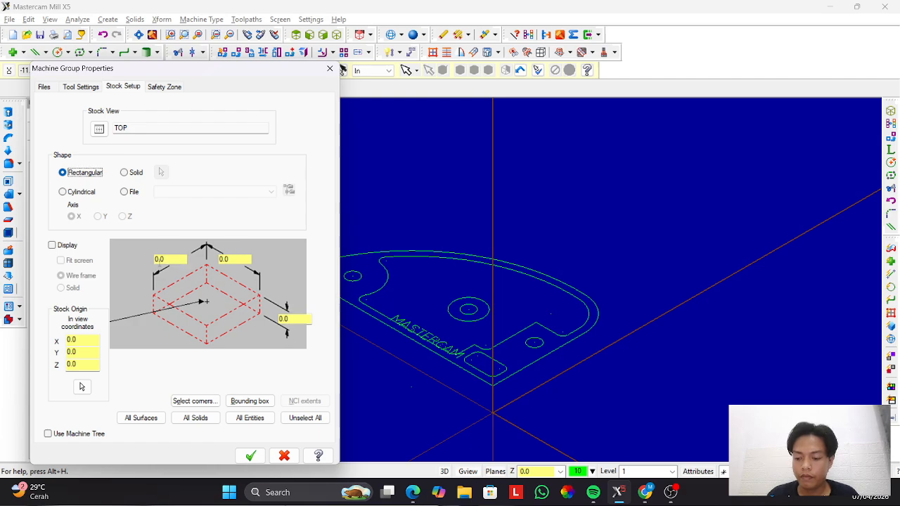
pyautogui.hotkey('alt', 'Tab')
pyautogui.scroll(-15, 304, 314)
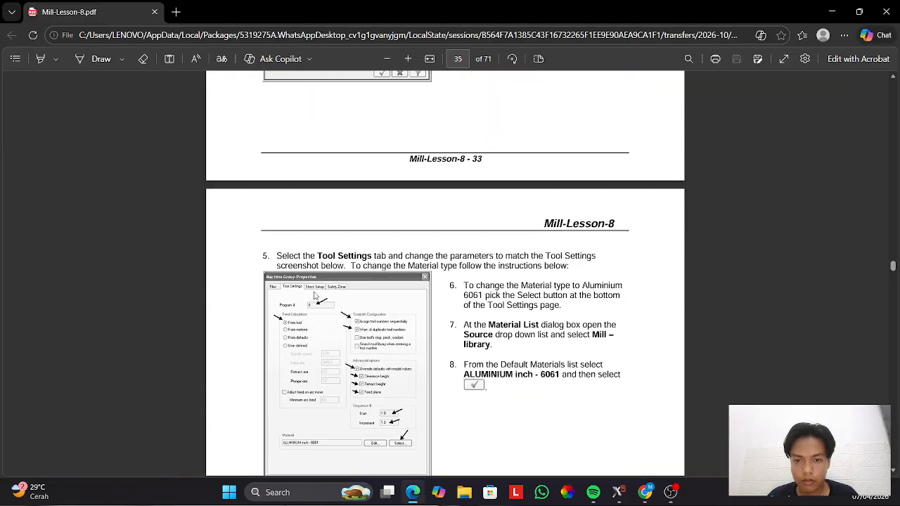
pyautogui.scroll(3, 330, 236)
pyautogui.hotkey('alt', 'Tab')
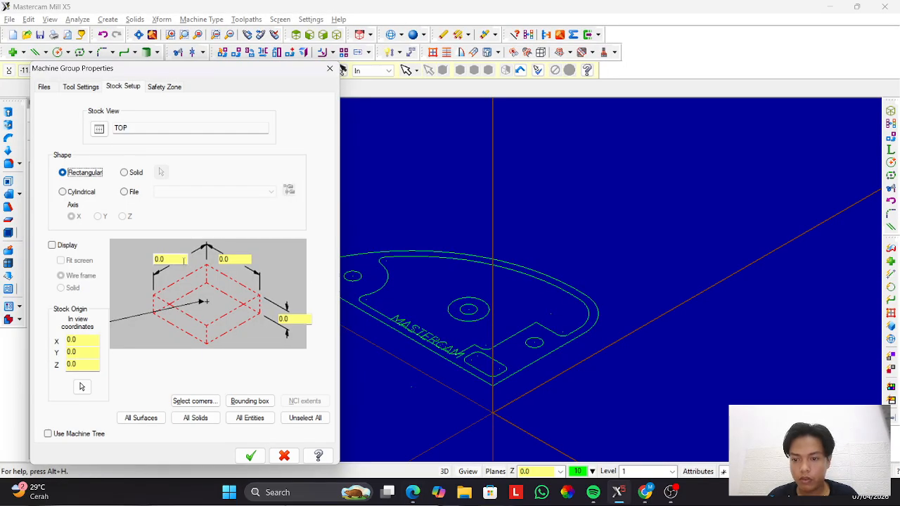
pyautogui.press('Tab')
pyautogui.write('4')
pyautogui.press('Tab')
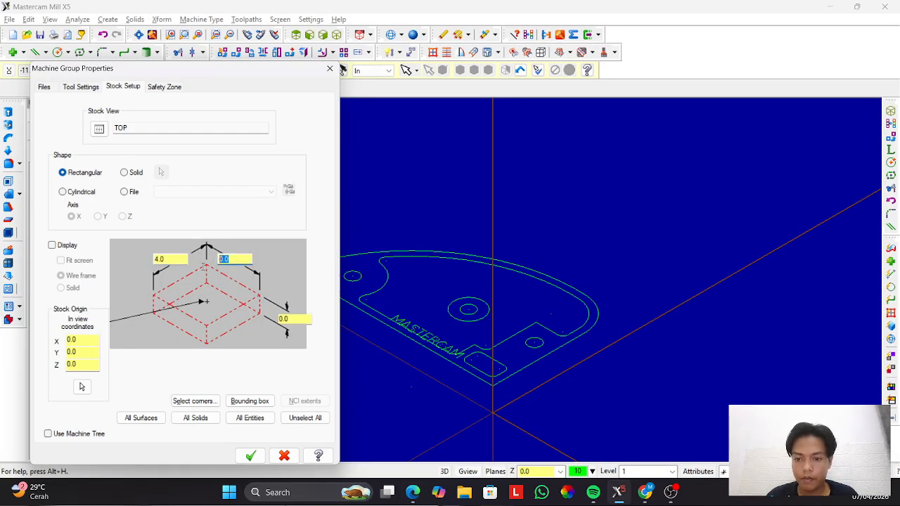
pyautogui.write('6')
pyautogui.press('Tab')
pyautogui.write('0')
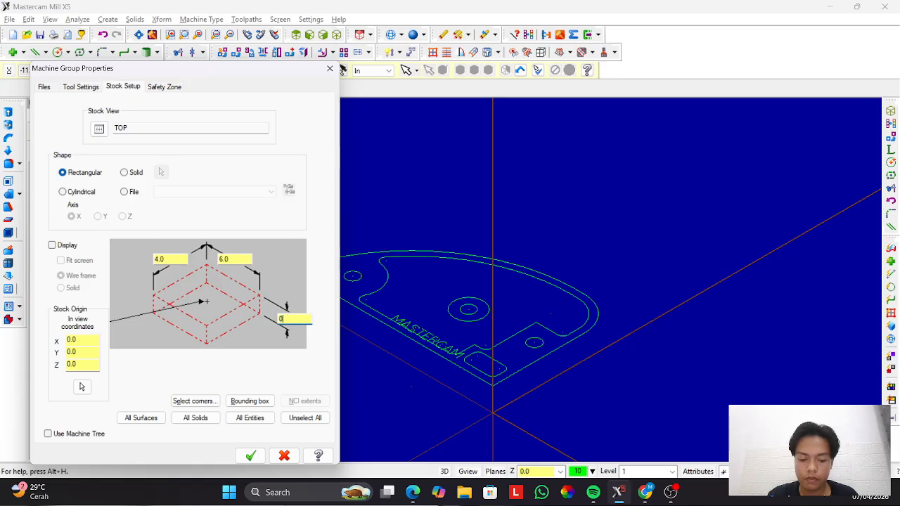
pyautogui.write('.75')
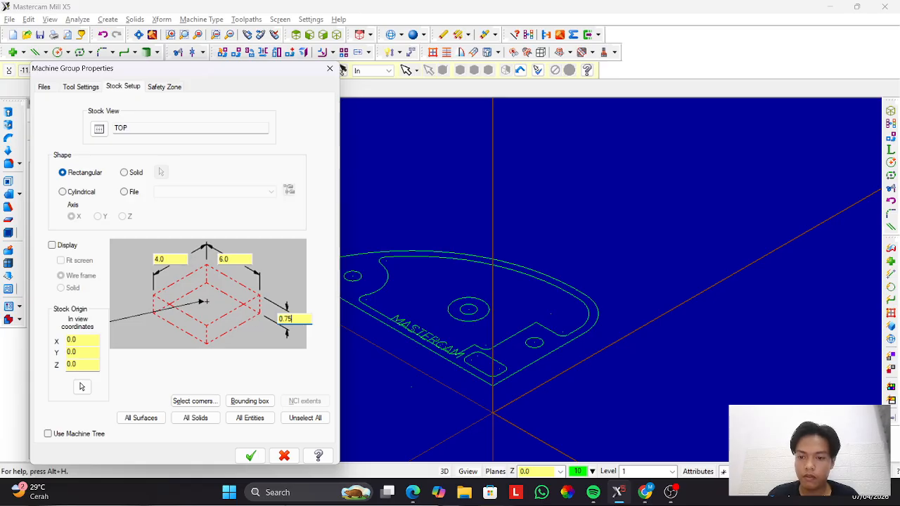
# Display the stock fitted to the screen and set its origin to X 0.15, Y -0.125 at the bottom front corner of the block.
pyautogui.click(51, 246)
pyautogui.click(61, 261)
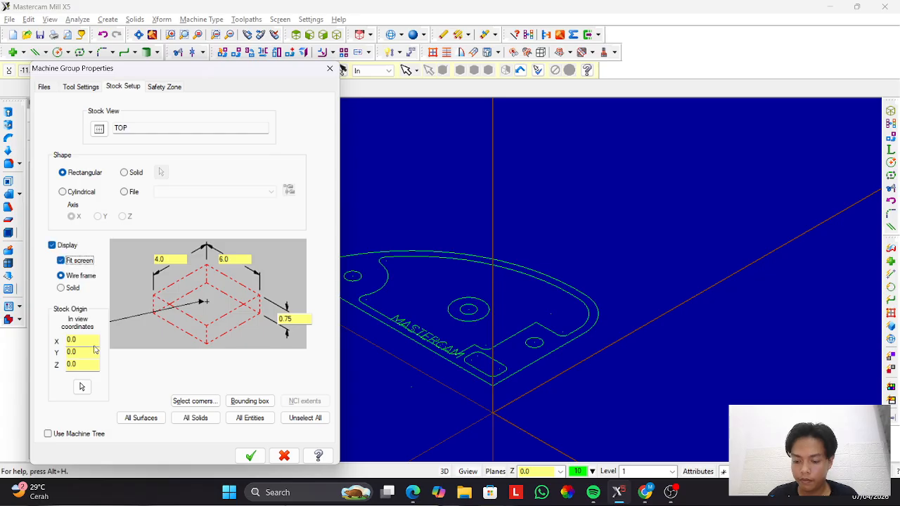
pyautogui.hotkey('alt', 'Tab')
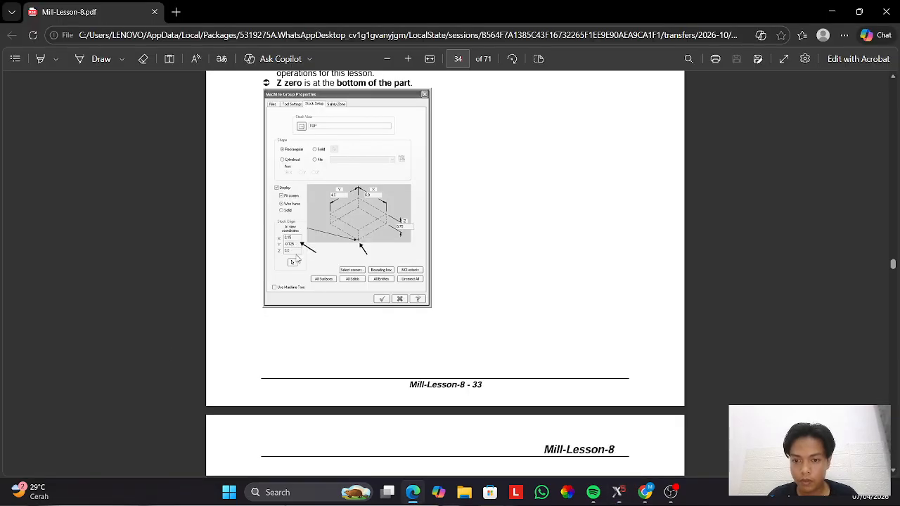
pyautogui.hotkey('alt', 'Tab')
pyautogui.doubleClick(87, 341)
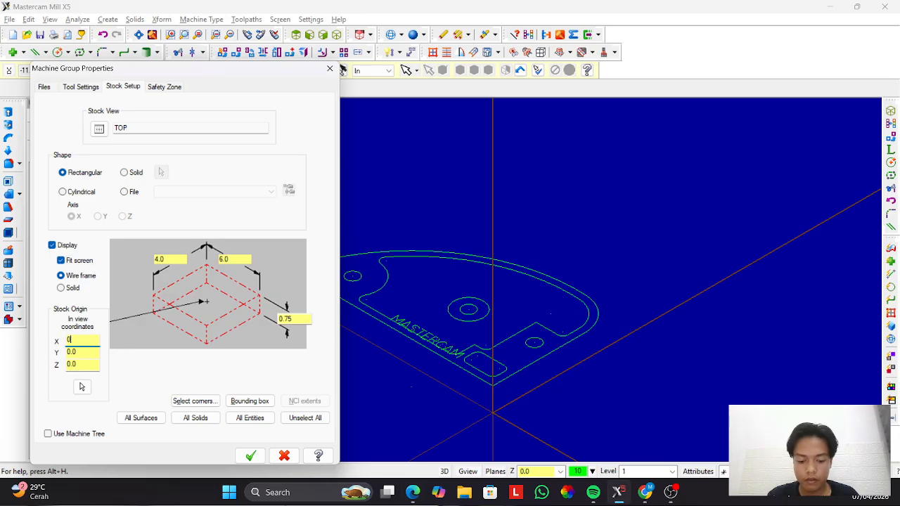
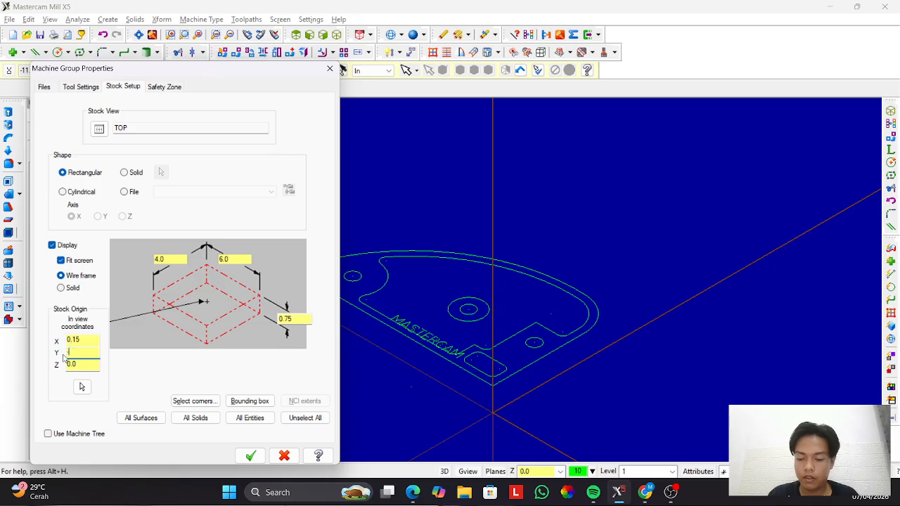
pyautogui.hotkey('alt', 'Tab')
pyautogui.hotkey('alt', 'Tab')
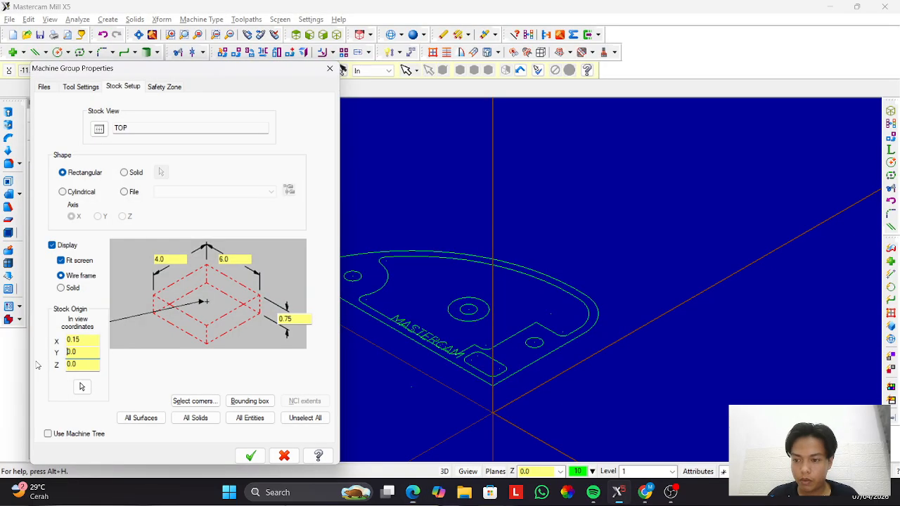
pyautogui.write('-0')
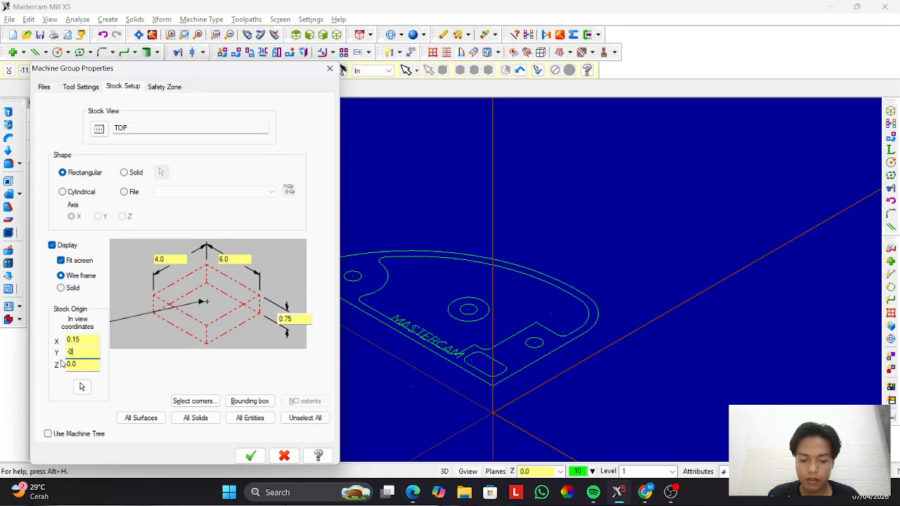
pyautogui.write('.125')
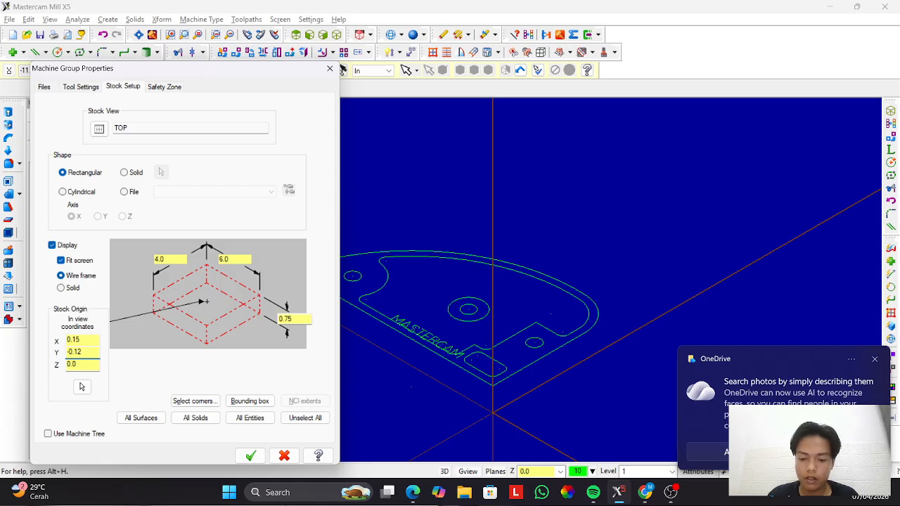
pyautogui.click(206, 343)
pyautogui.click(251, 460)
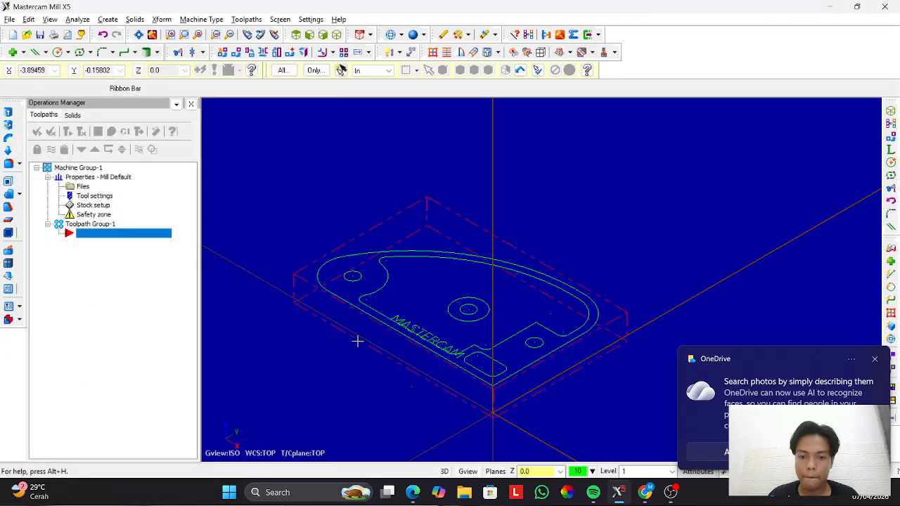
# Consult the guide's Task 12 and start a Face toolpath on the defined stock, accepting T as the NC name.
pyautogui.hotkey('alt', 'Tab')
pyautogui.scroll(-10, 361, 309)
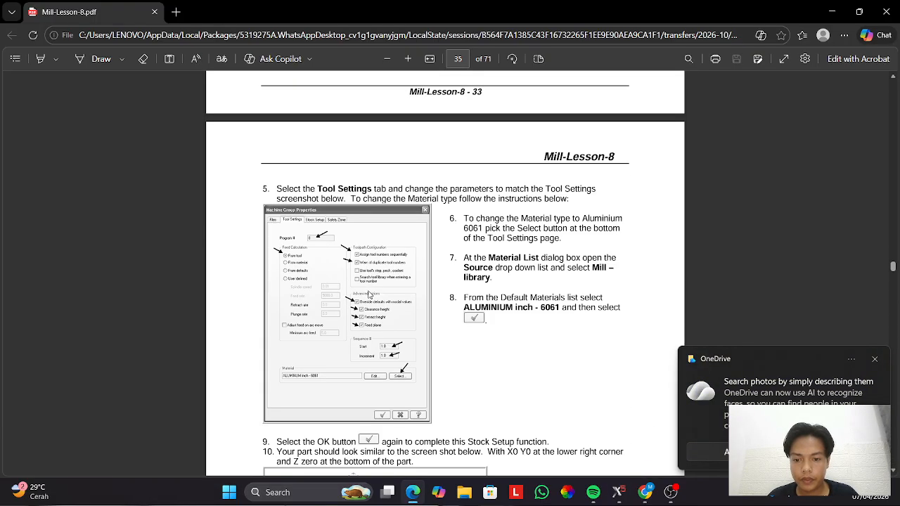
pyautogui.scroll(-3, 370, 294)
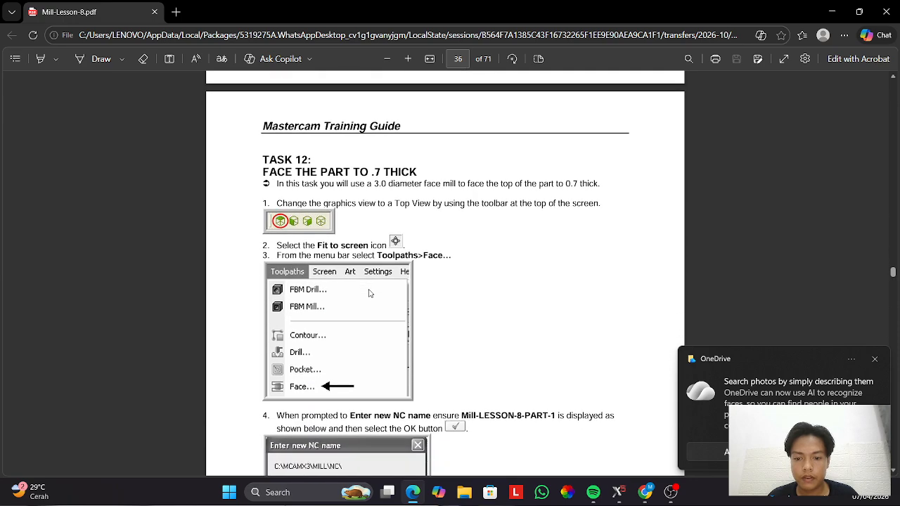
pyautogui.hotkey('alt', 'Tab')
pyautogui.click(243, 20)
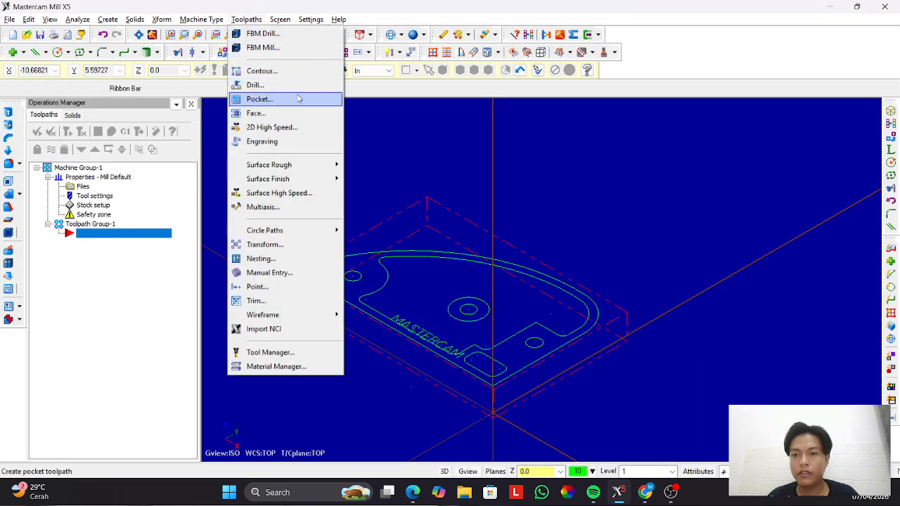
pyautogui.click(254, 113)
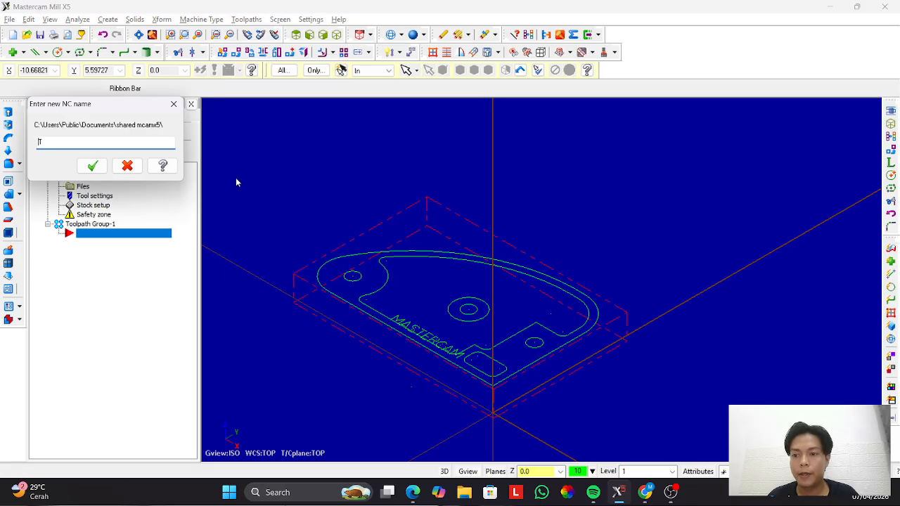
pyautogui.click(92, 166)
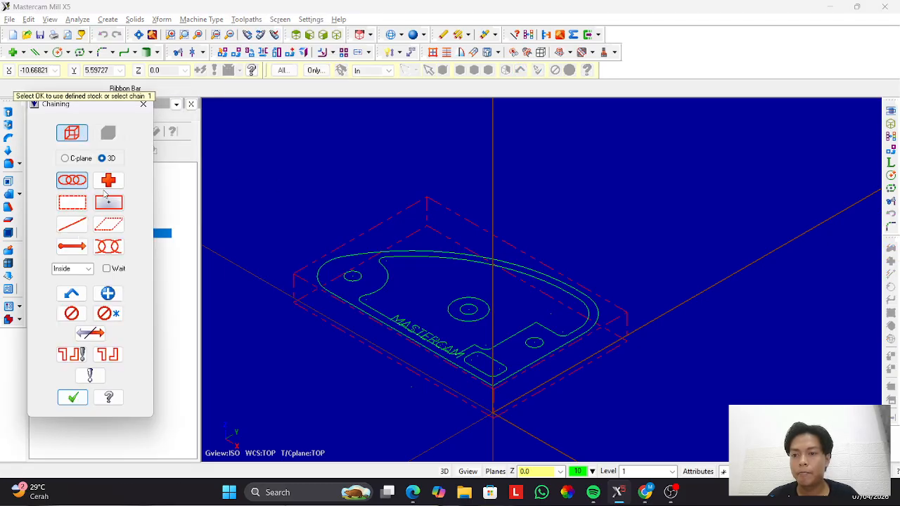
pyautogui.click(73, 398)
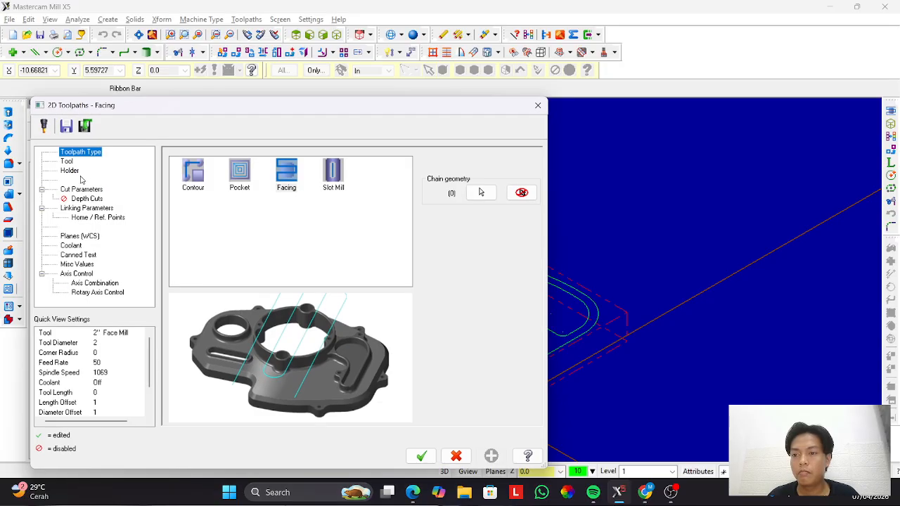
# Choose the 3" Face Mill from the tool library for the facing toolpath.
pyautogui.click(68, 162)
pyautogui.click(197, 344)
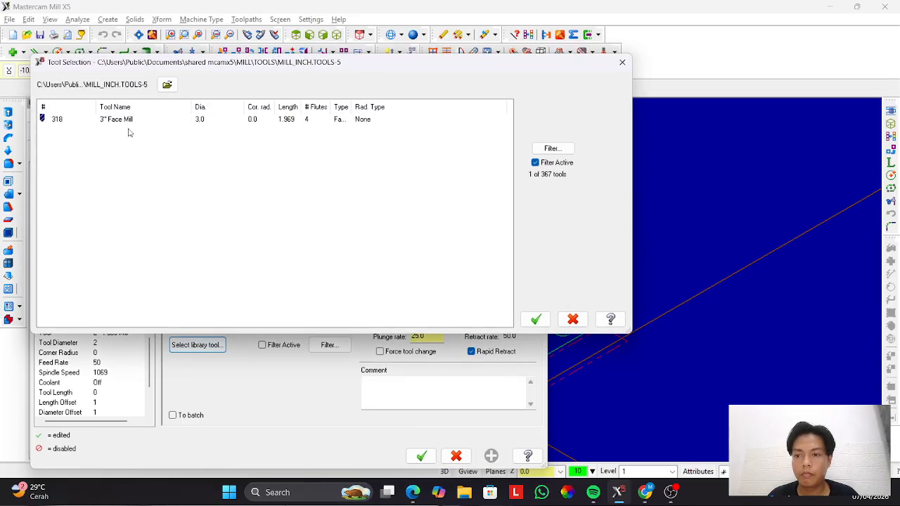
pyautogui.click(128, 121)
pyautogui.click(536, 321)
# Following the guide, set the face mill's feed rate and plunge rate to 20 and its spindle speed to 1500.
pyautogui.doubleClick(412, 306)
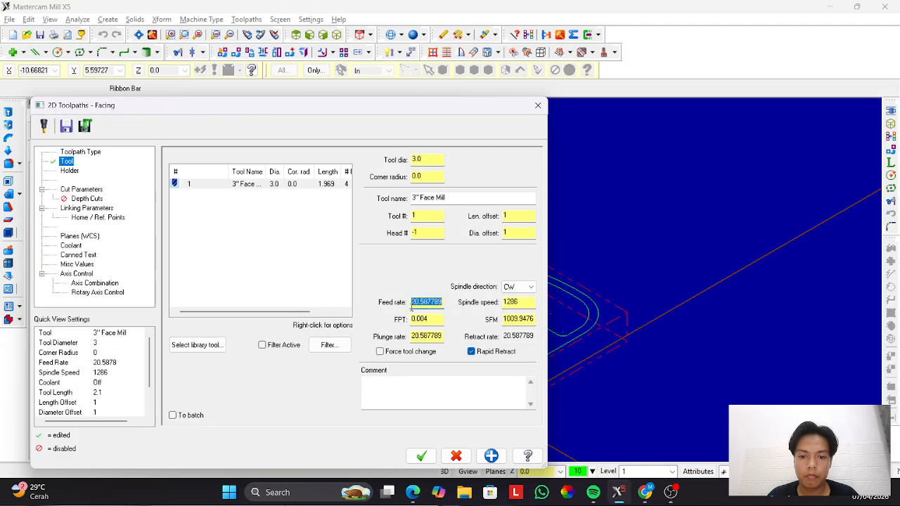
pyautogui.write('3')
pyautogui.press('BackSpace')
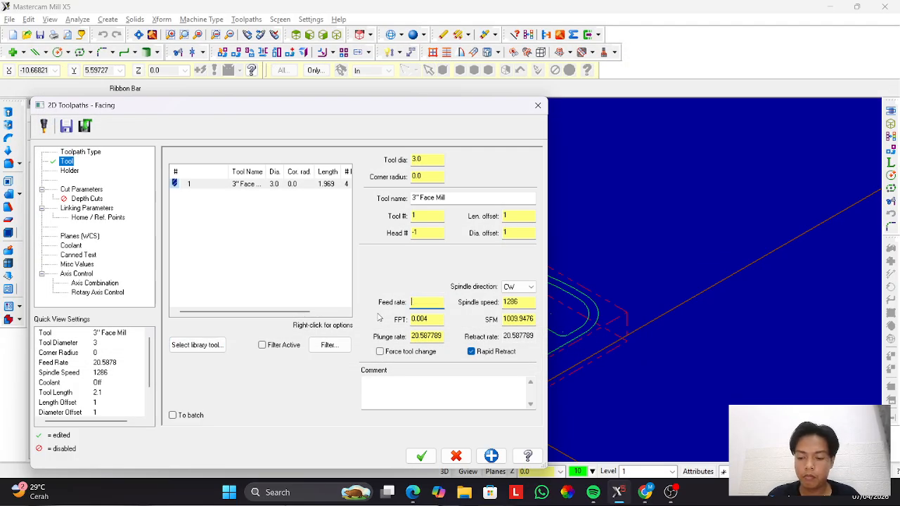
pyautogui.doubleClick(441, 337)
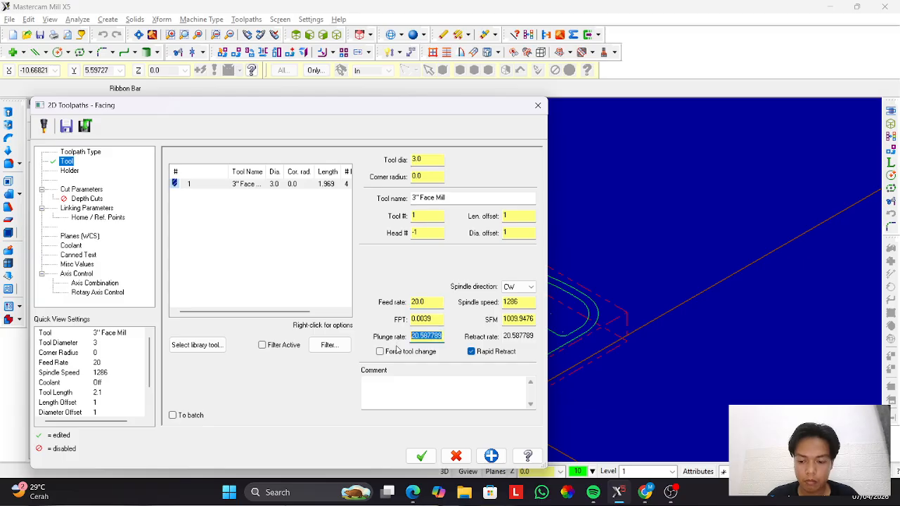
pyautogui.write('20')
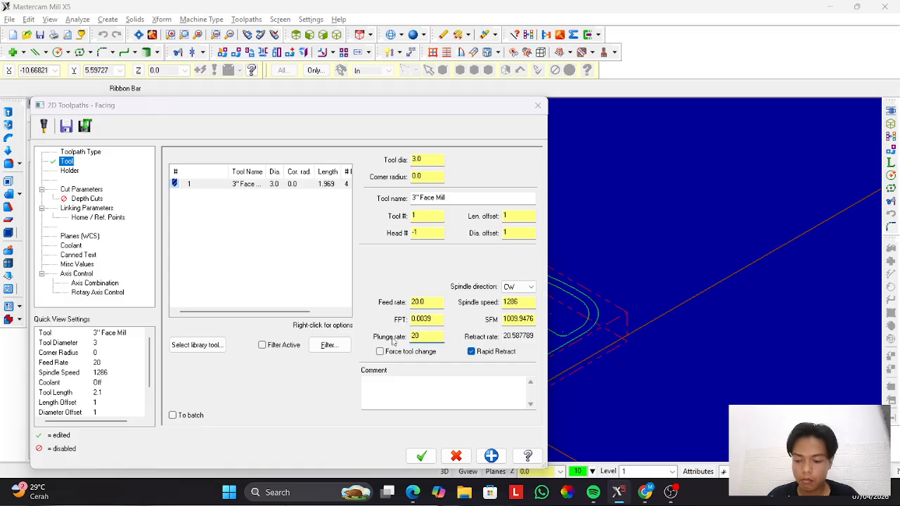
pyautogui.hotkey('alt', 'Tab')
pyautogui.scroll(-10, 483, 322)
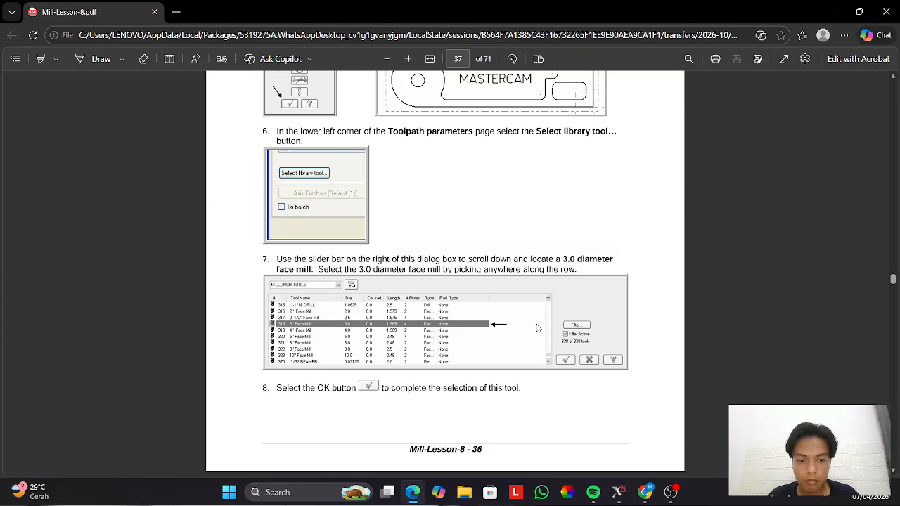
pyautogui.scroll(-5, 454, 309)
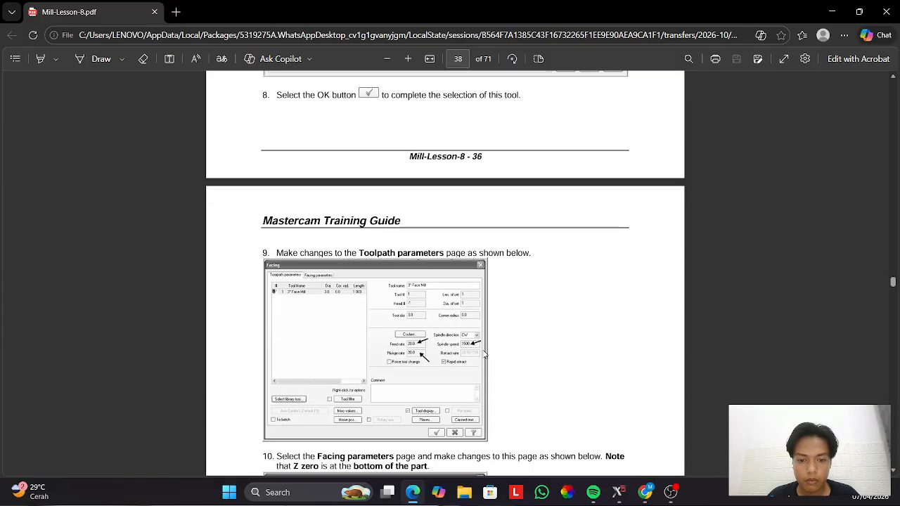
pyautogui.hotkey('alt', 'Tab')
pyautogui.moveTo(523, 303); pyautogui.dragTo(494, 308)
pyautogui.write('1500')
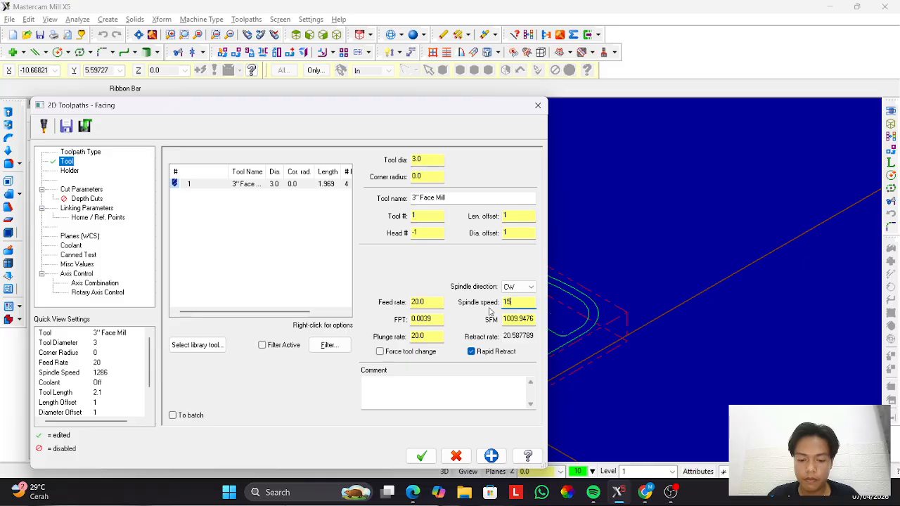
# Set the facing cut style to Zigzag and the move between cuts to Linear.
pyautogui.click(78, 190)
pyautogui.click(271, 173)
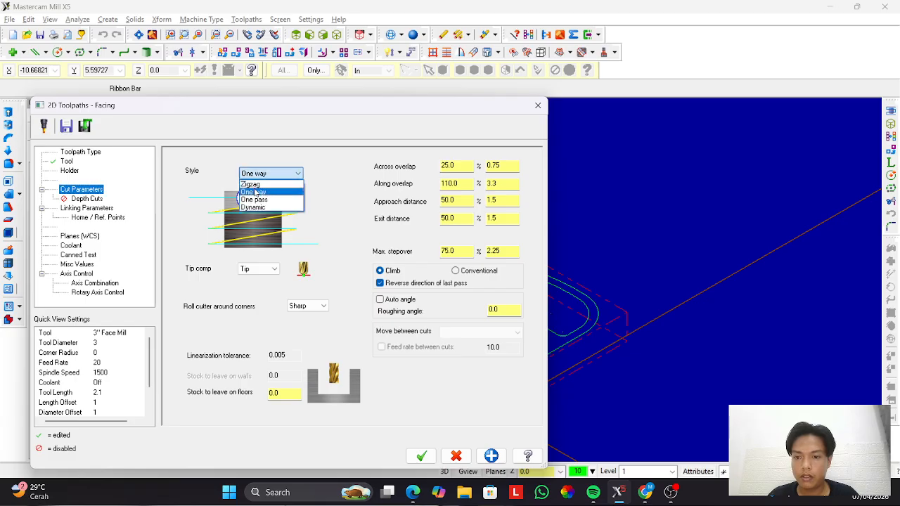
pyautogui.click(264, 183)
pyautogui.click(478, 333)
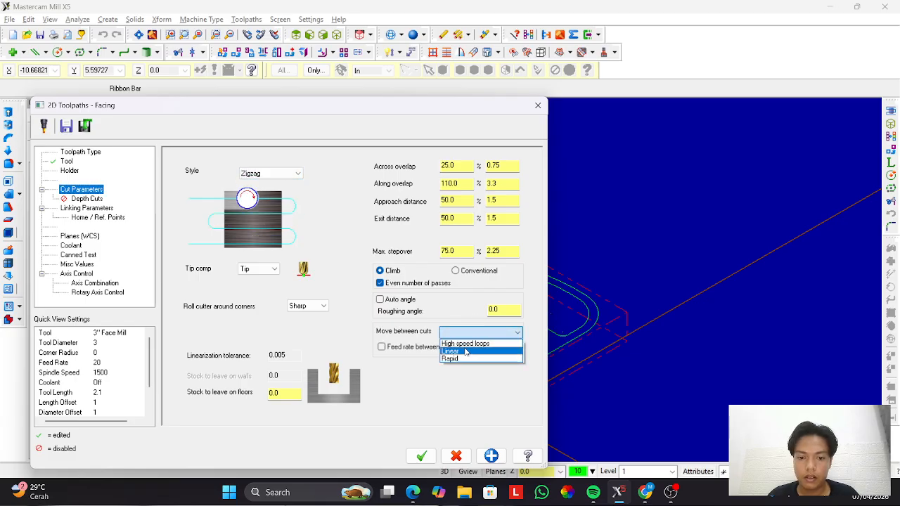
pyautogui.click(464, 350)
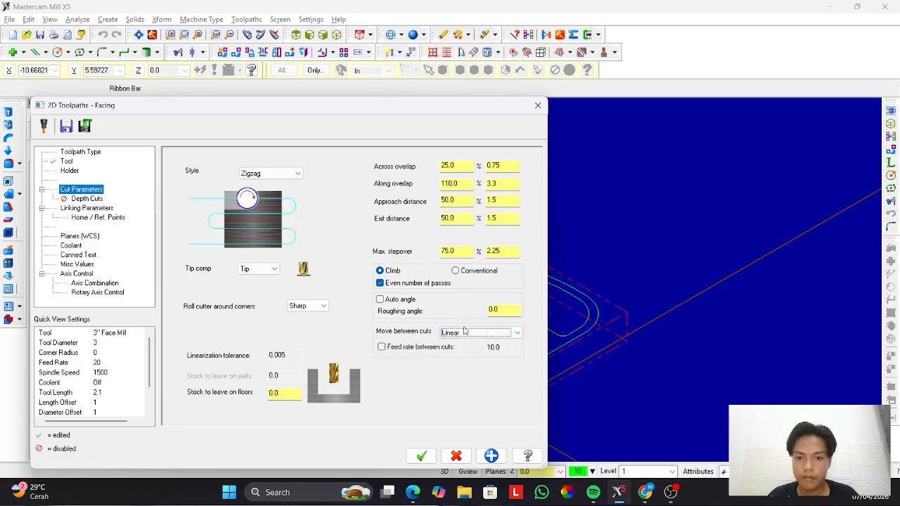
# Compare the cut parameters with the guide's facing page and set the across overlap to 50%.
pyautogui.hotkey('alt', 'Tab')
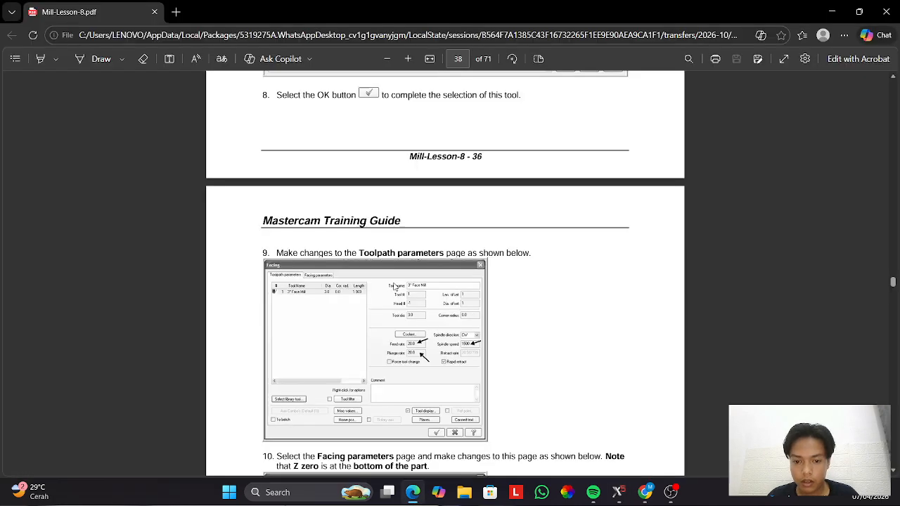
pyautogui.scroll(-5, 396, 287)
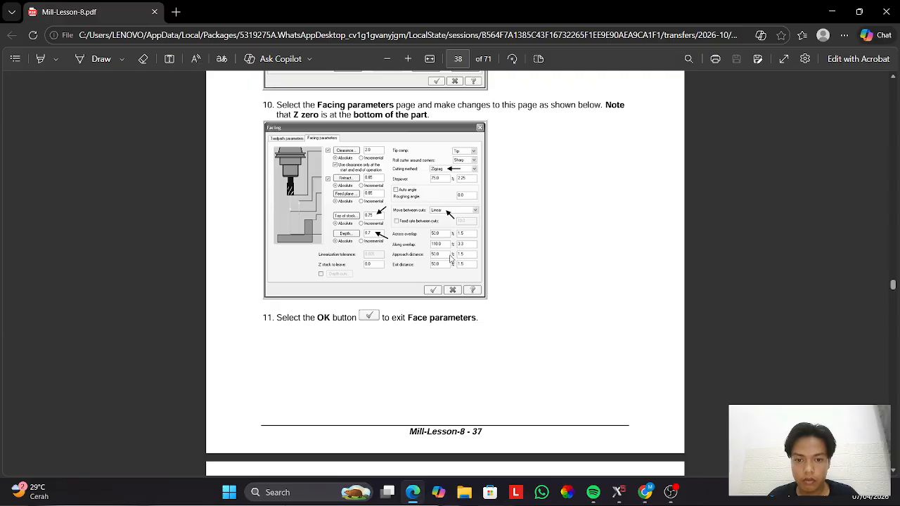
pyautogui.hotkey('alt', 'Tab')
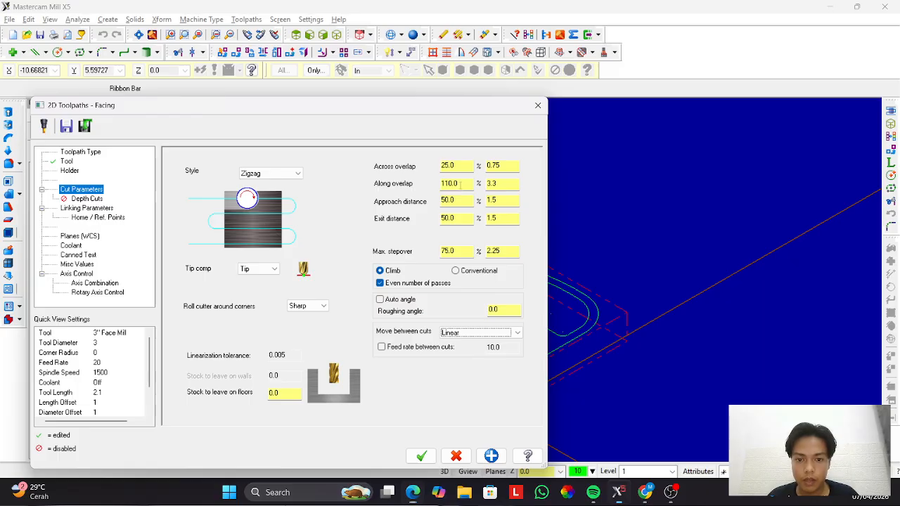
pyautogui.doubleClick(457, 165)
pyautogui.write('50')
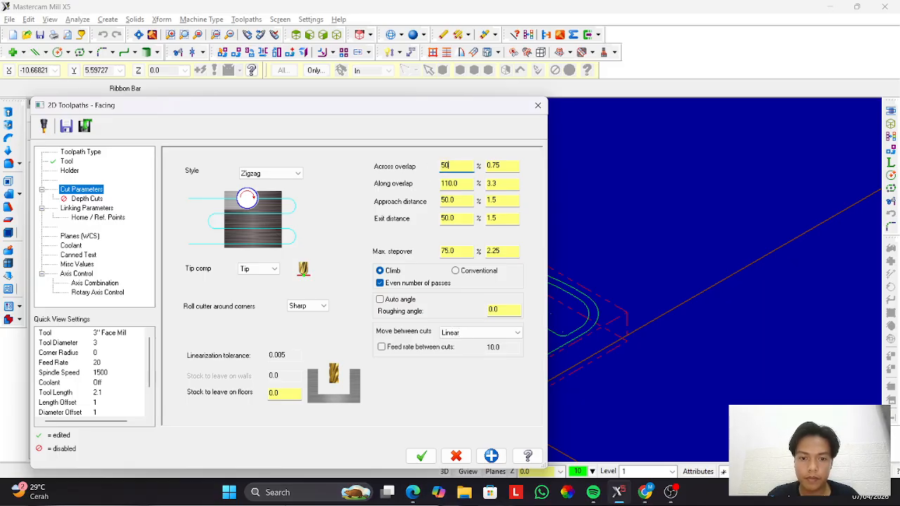
pyautogui.press('Return')
# Enable the clearance height only for the operation's start and end, and make retract, feed plane and depth absolute.
pyautogui.hotkey('alt', 'Tab')
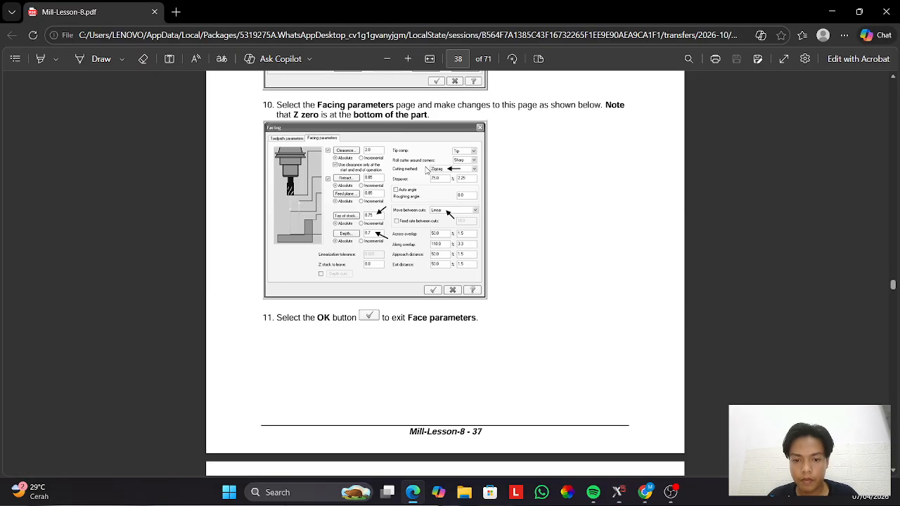
pyautogui.hotkey('alt', 'Tab')
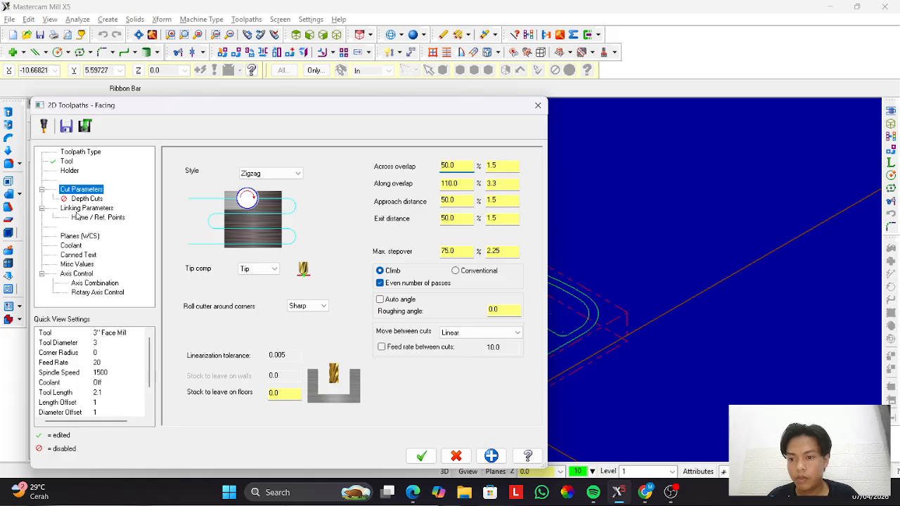
pyautogui.click(81, 208)
pyautogui.click(288, 163)
pyautogui.click(300, 188)
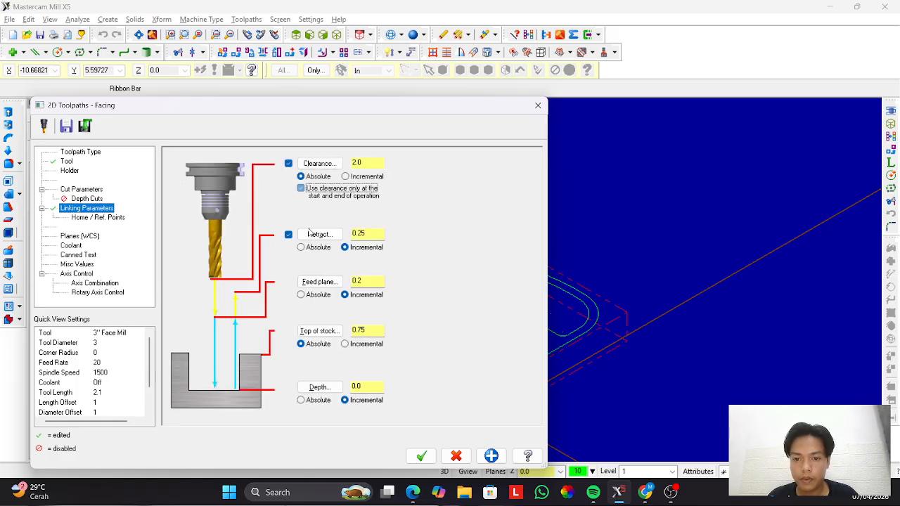
pyautogui.click(301, 247)
pyautogui.click(300, 294)
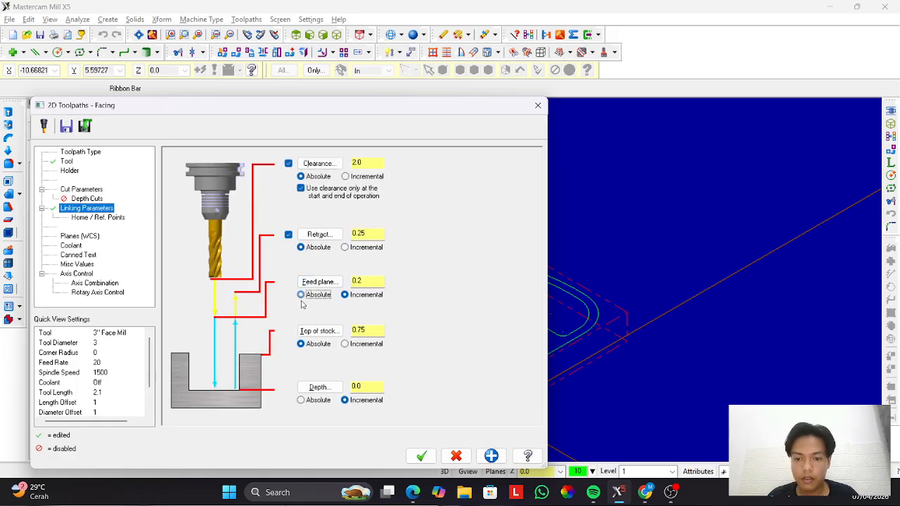
pyautogui.click(301, 400)
# Following the guide, set the retract and feed plane heights to 0.85 and the facing depth to 0.7.
pyautogui.hotkey('alt', 'Tab')
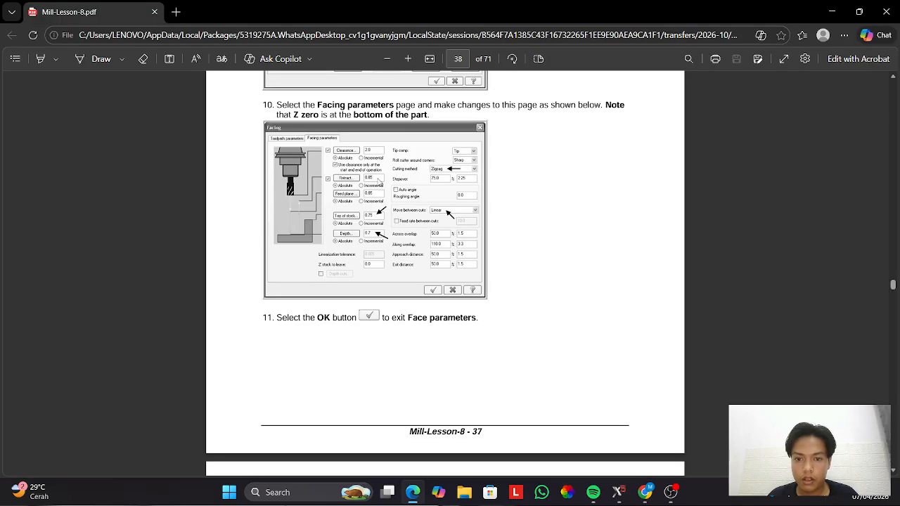
pyautogui.hotkey('alt', 'Tab')
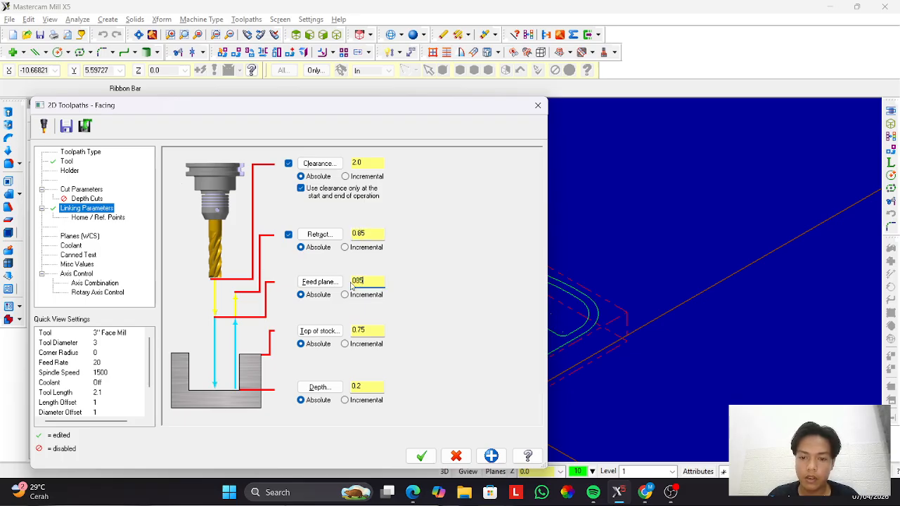
pyautogui.hotkey('alt', 'Tab')
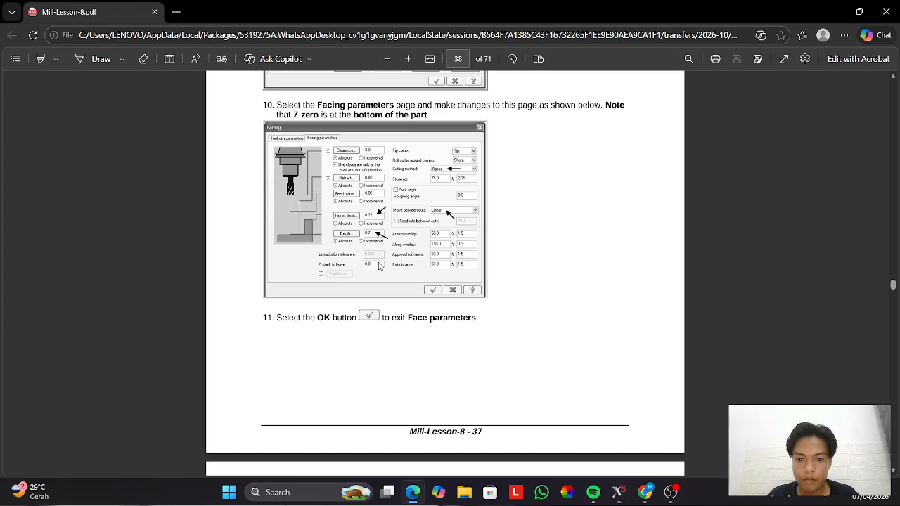
pyautogui.hotkey('alt', 'Tab')
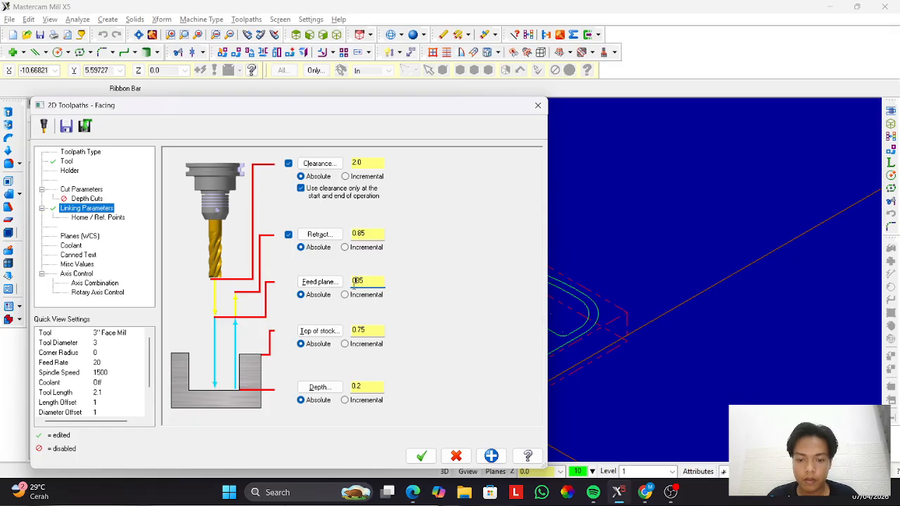
pyautogui.hotkey('alt', 'Tab')
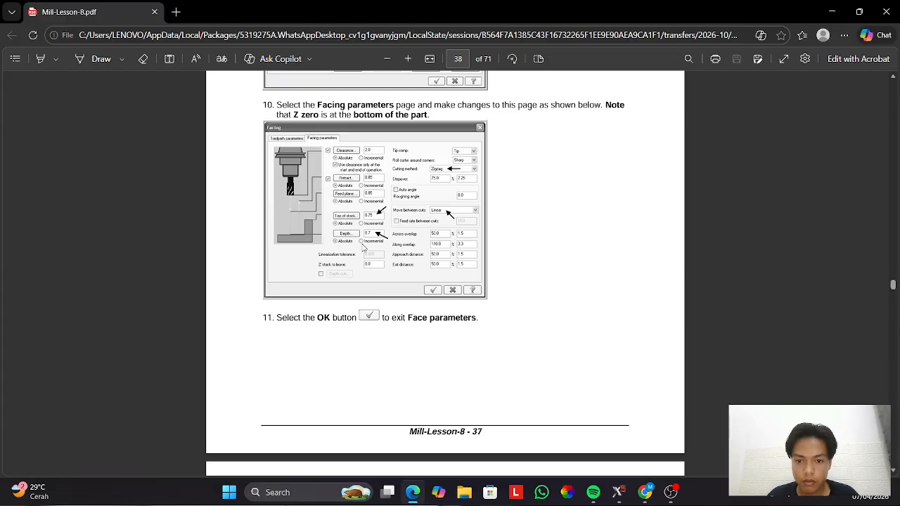
pyautogui.hotkey('alt', 'Tab')
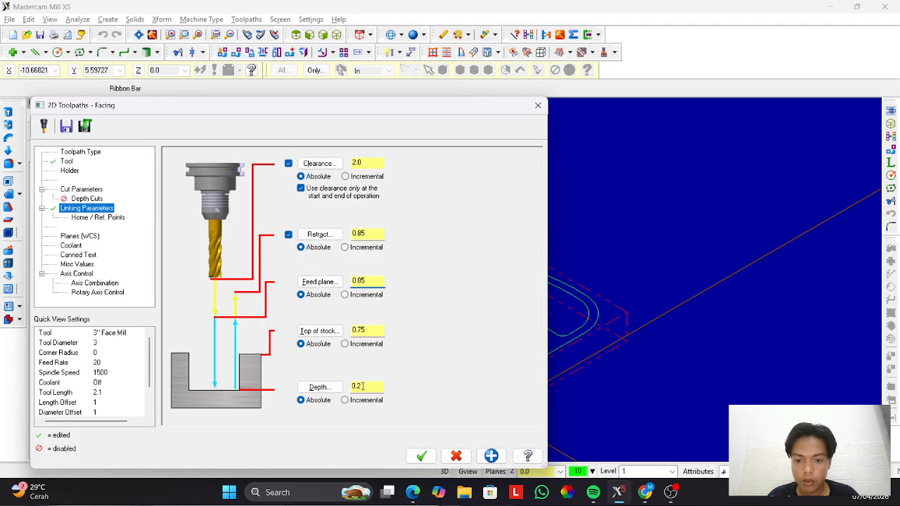
pyautogui.moveTo(363, 386); pyautogui.dragTo(358, 387)
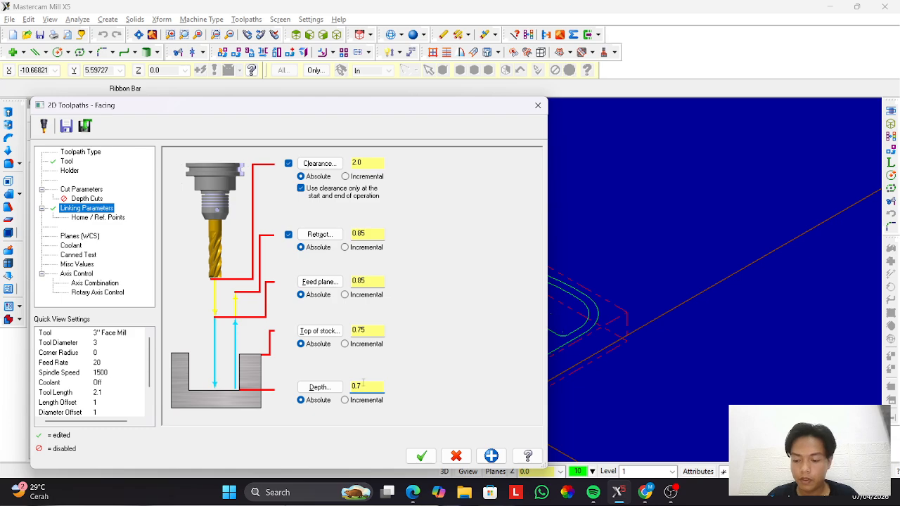
# Recheck the guide, set flood coolant to Off and generate the facing toolpath.
pyautogui.hotkey('alt', 'Tab')
pyautogui.hotkey('alt', 'Tab')
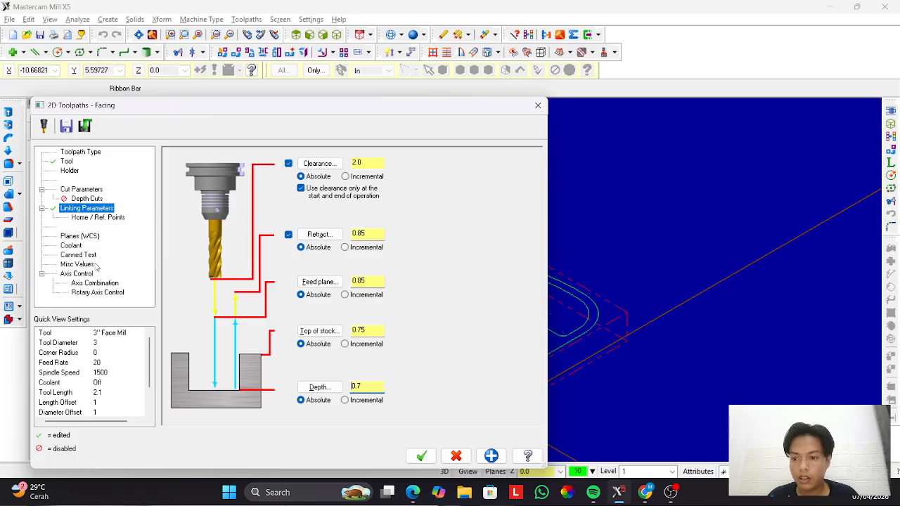
pyautogui.click(70, 245)
pyautogui.click(364, 219)
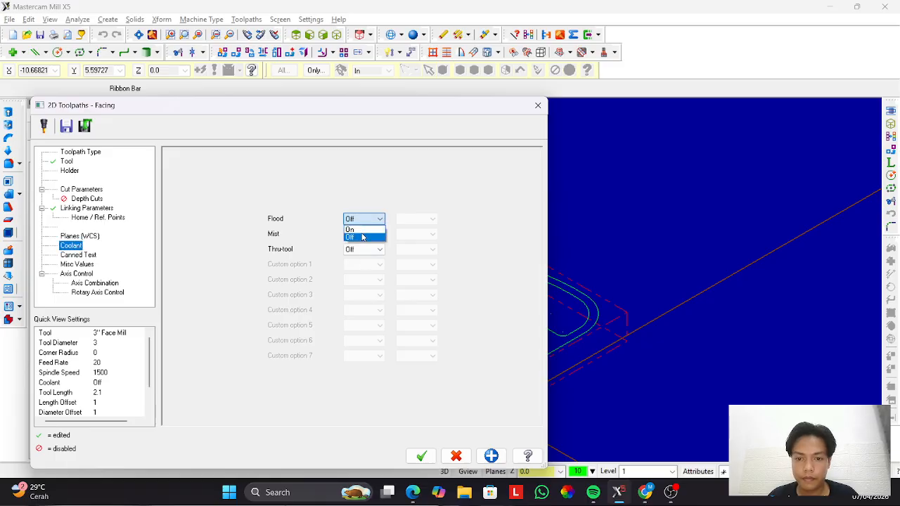
pyautogui.click(362, 237)
pyautogui.click(421, 456)
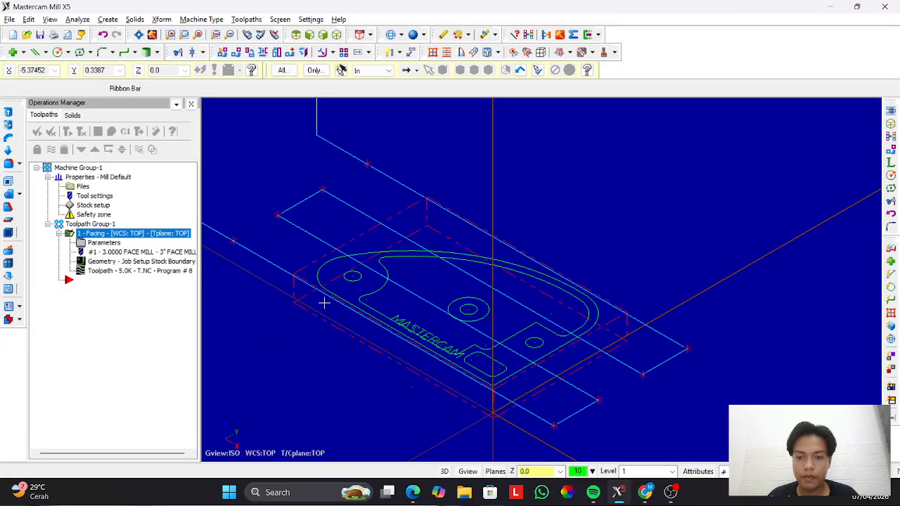
# Following the guide, start a drill toolpath and select the three small hole circles as entities for the drill points.
pyautogui.hotkey('alt', 'Tab')
pyautogui.scroll(-5, 412, 292)
pyautogui.hotkey('alt', 'Tab')
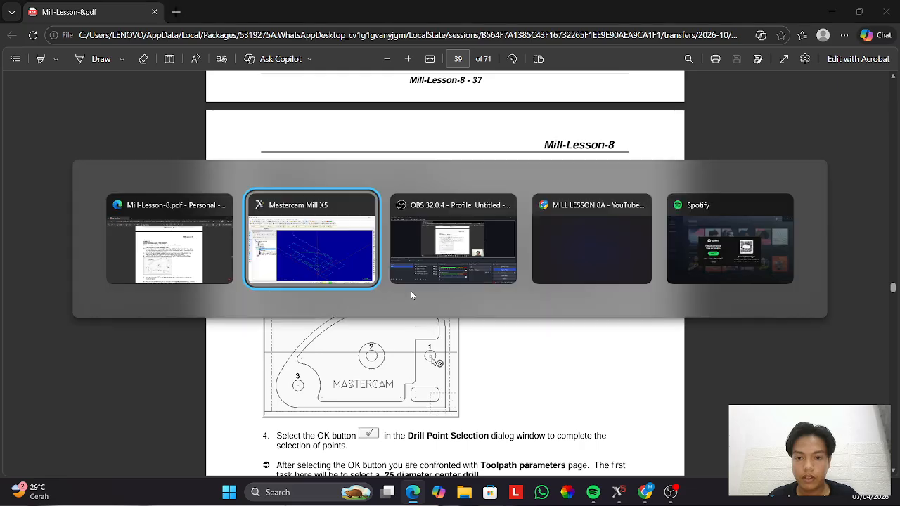
pyautogui.click(255, 19)
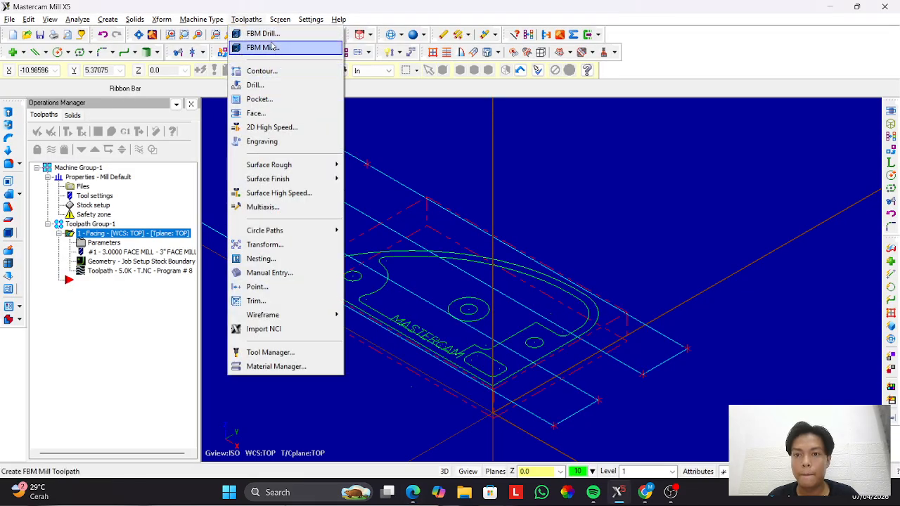
pyautogui.click(254, 84)
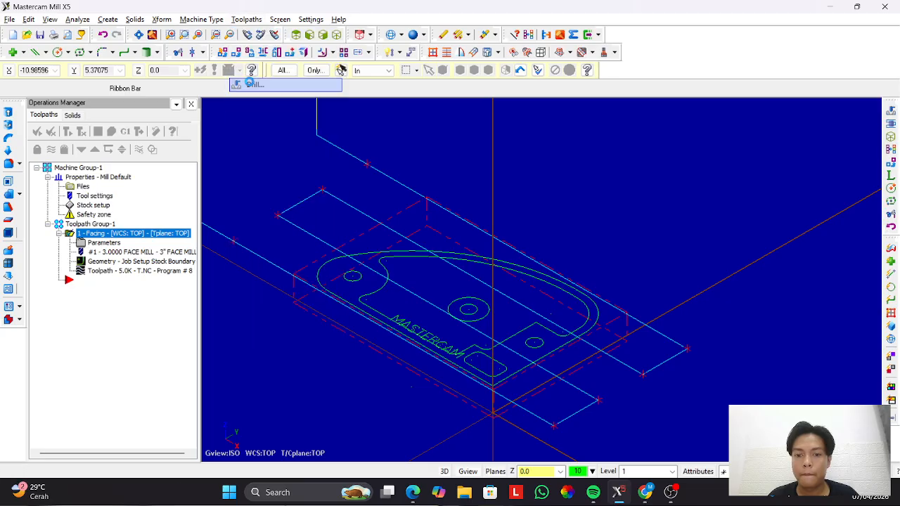
pyautogui.click(91, 159)
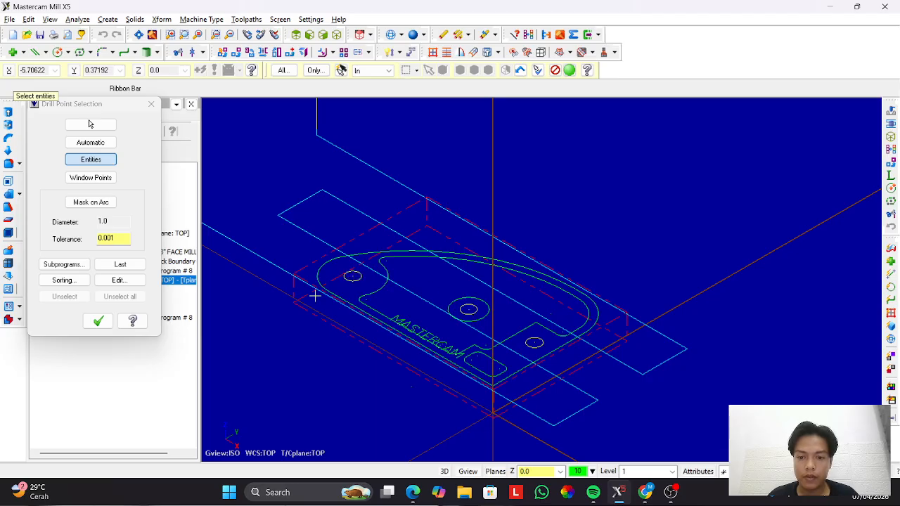
pyautogui.click(98, 321)
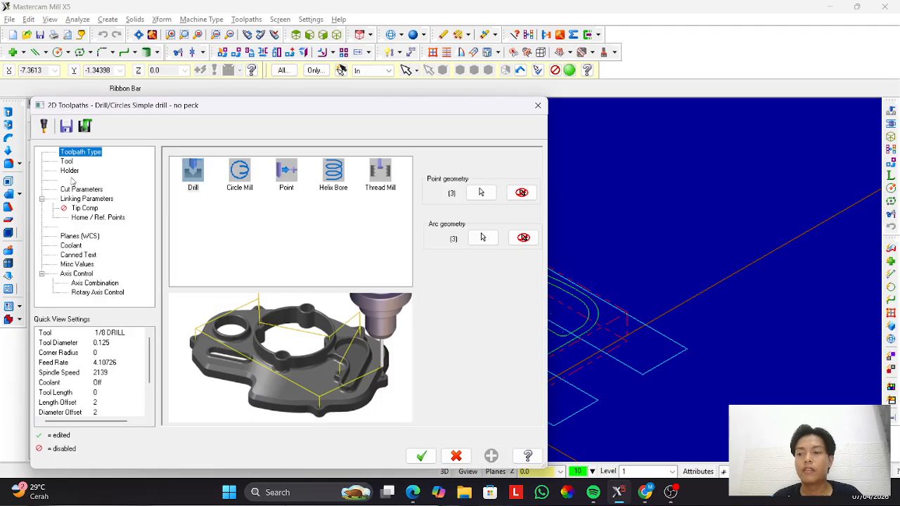
# Turn off the tool library filter, check the guide and select the 1/4 CENTERDRILL as the drilling tool.
pyautogui.click(67, 164)
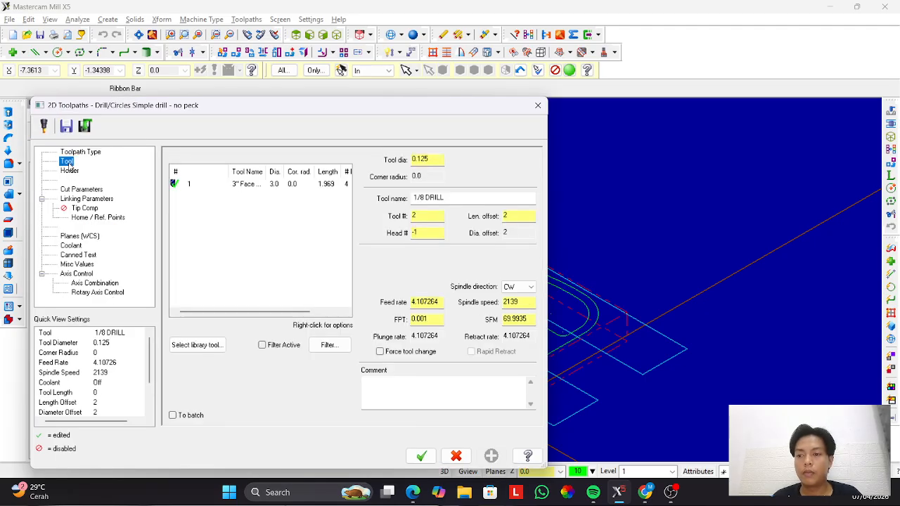
pyautogui.click(197, 344)
pyautogui.click(536, 164)
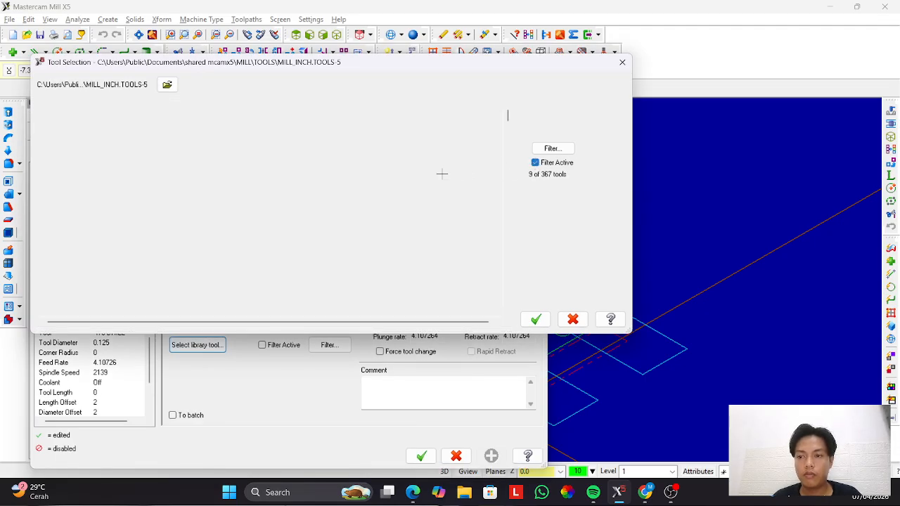
pyautogui.hotkey('alt', 'Tab')
pyautogui.scroll(-5, 331, 197)
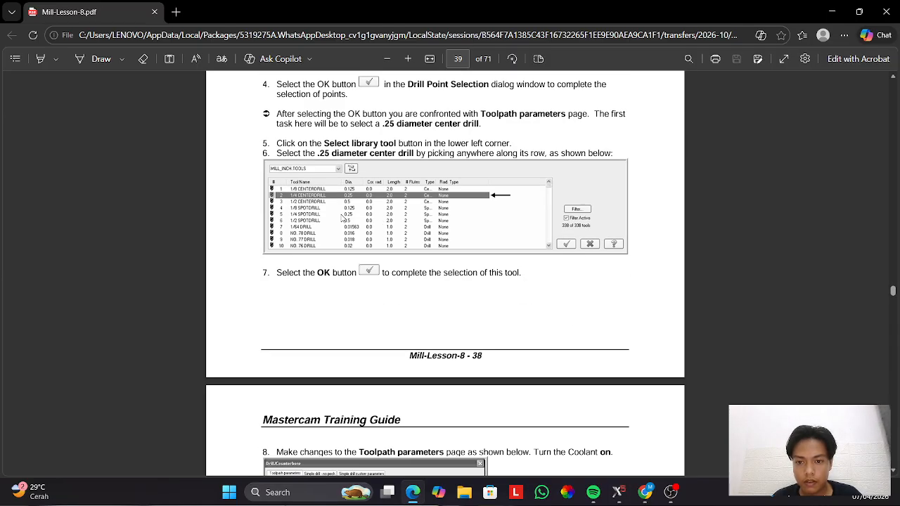
pyautogui.hotkey('alt', 'Tab')
pyautogui.click(143, 132)
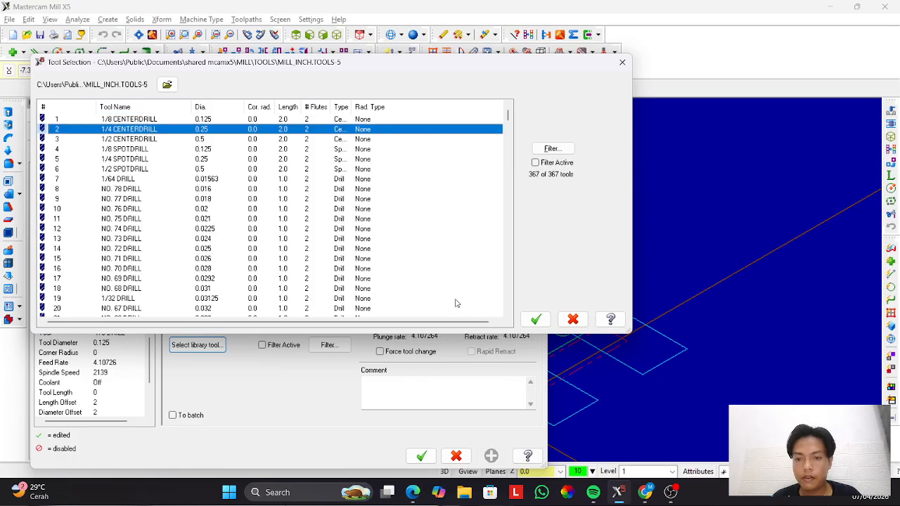
pyautogui.click(536, 320)
# Following the guide's toolpath parameters, set the center drill's feed rate to 7 and spindle speed to 5000.
pyautogui.hotkey('alt', 'Tab')
pyautogui.scroll(-4, 489, 299)
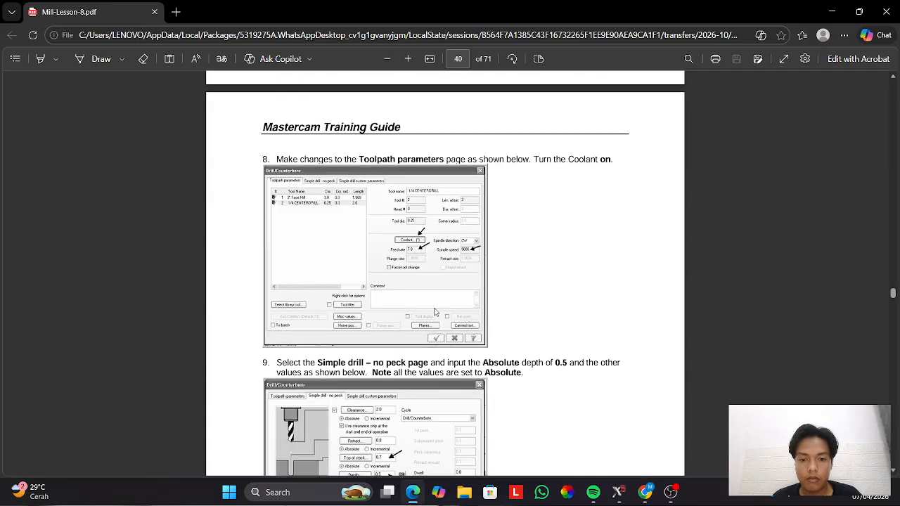
pyautogui.hotkey('alt', 'Tab')
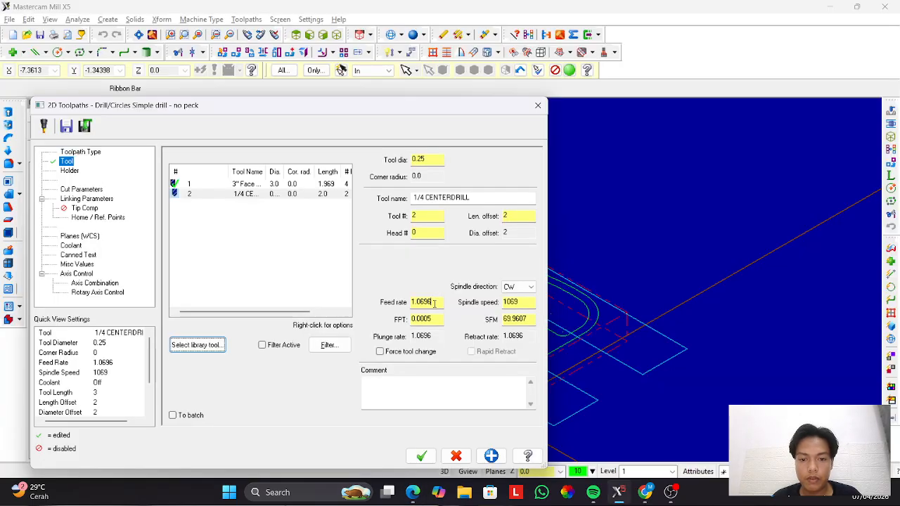
pyautogui.doubleClick(434, 303)
pyautogui.write('7')
pyautogui.doubleClick(528, 302)
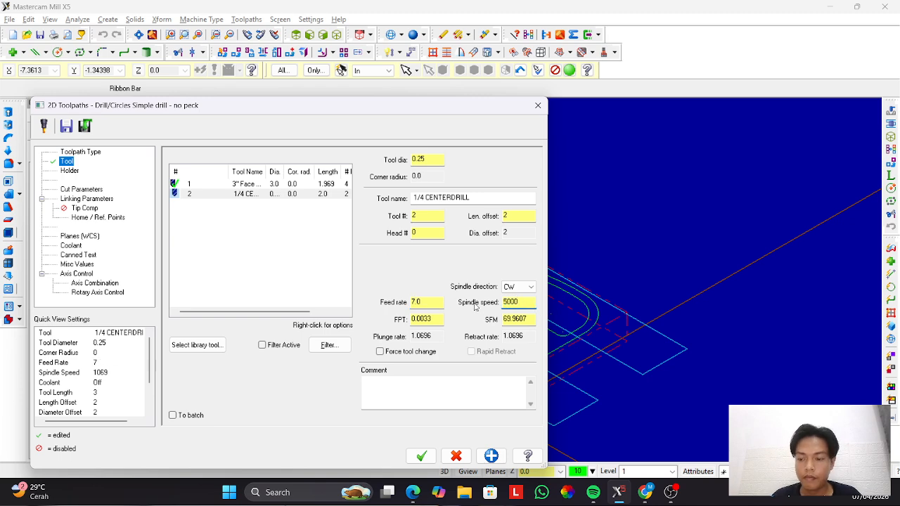
# Following the guide, enable clearance only at the operation's start and end, and make retract and depth absolute.
pyautogui.hotkey('alt', 'Tab')
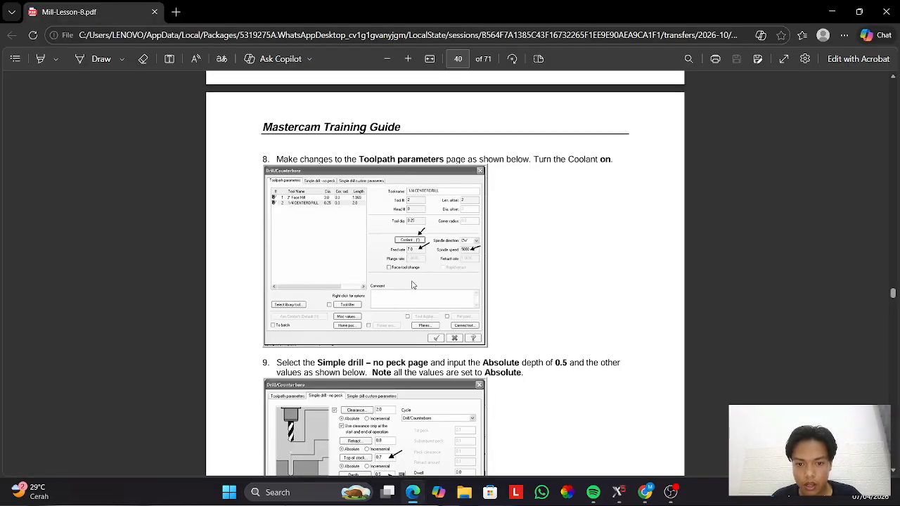
pyautogui.scroll(-5, 413, 285)
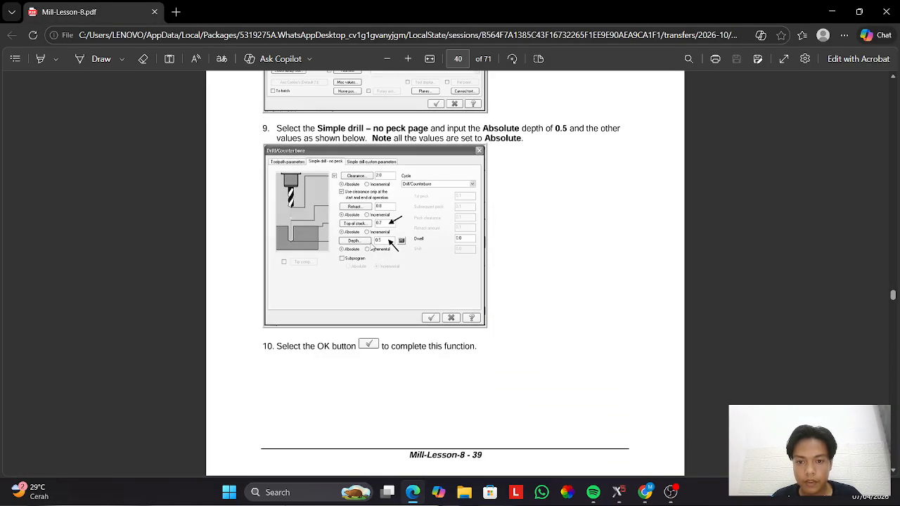
pyautogui.hotkey('alt', 'Tab')
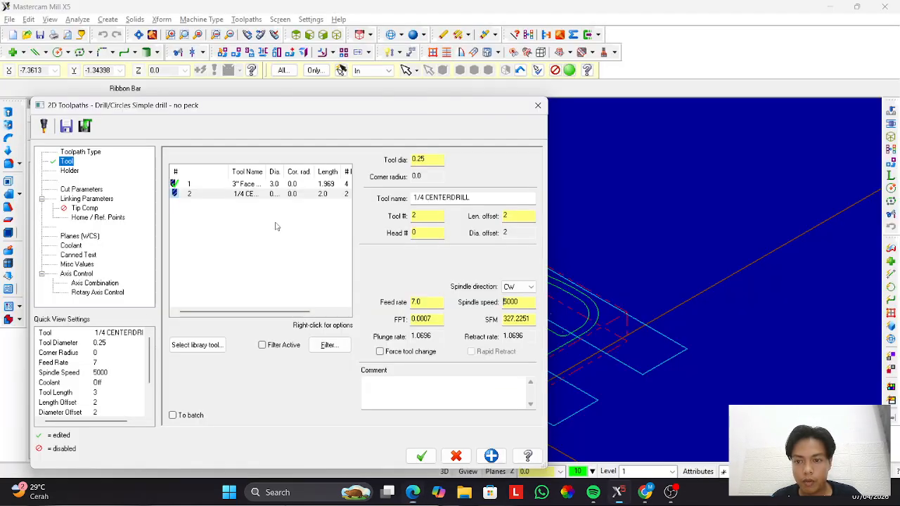
pyautogui.click(91, 199)
pyautogui.click(287, 162)
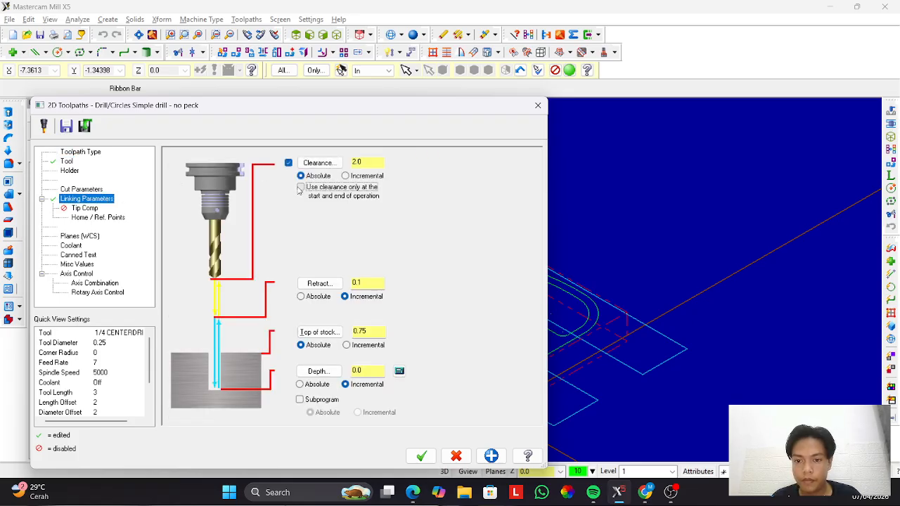
pyautogui.click(301, 186)
pyautogui.click(301, 296)
pyautogui.click(300, 384)
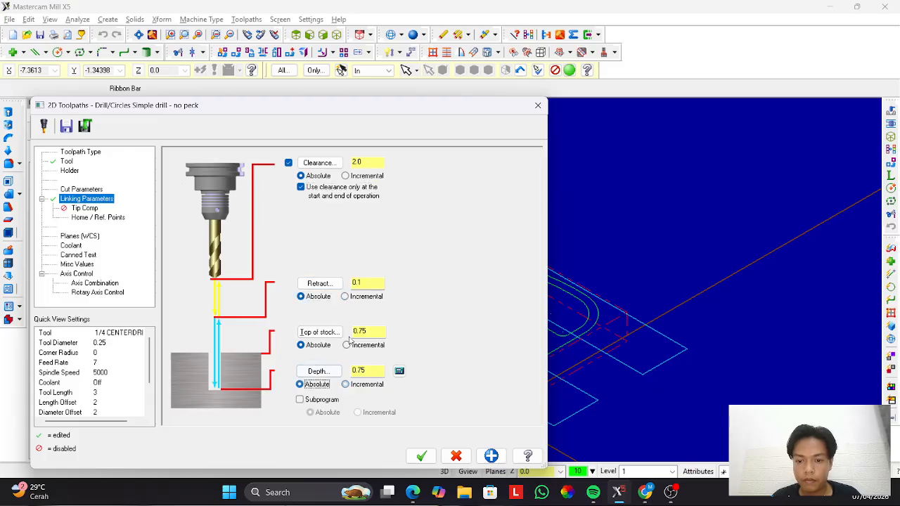
# Check the guide and set the retract height to 0.8, top of stock to 0.7 and drilling depth to 0.5.
pyautogui.hotkey('alt', 'Tab')
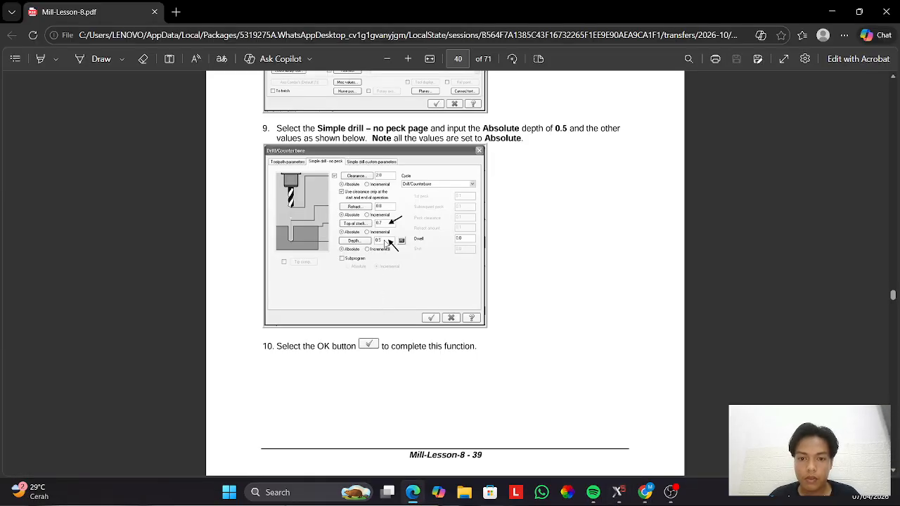
pyautogui.hotkey('alt', 'Tab')
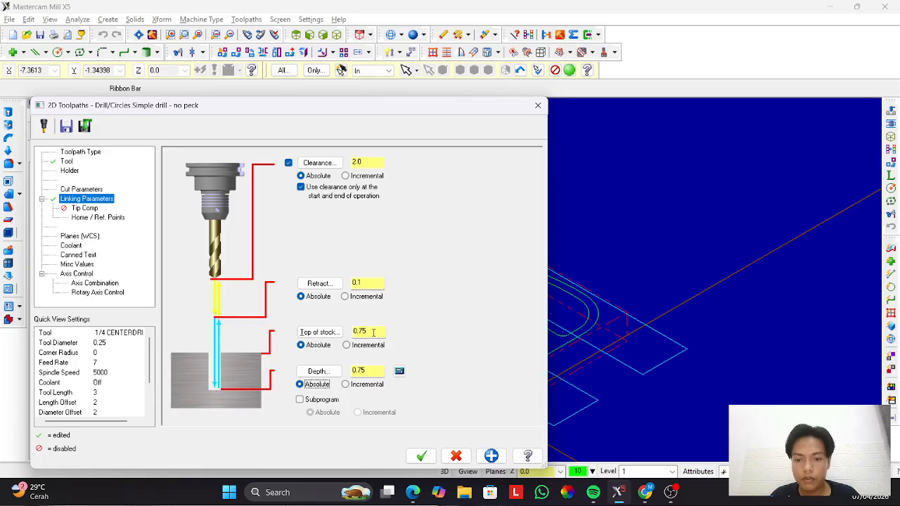
pyautogui.doubleClick(362, 284)
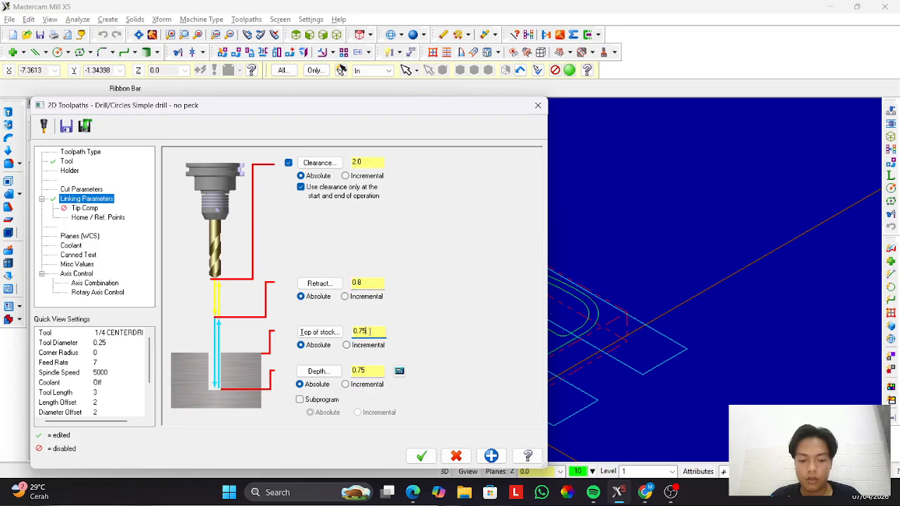
pyautogui.hotkey('alt', 'Tab')
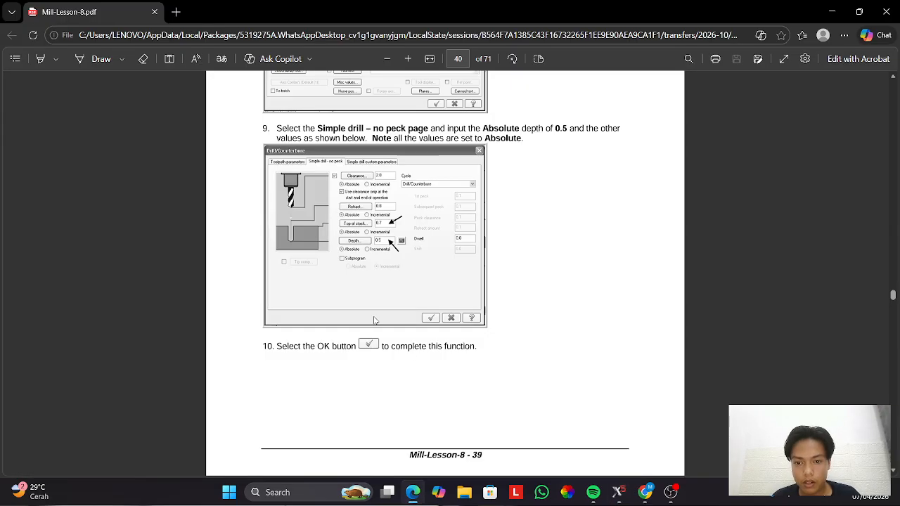
pyautogui.hotkey('alt', 'Tab')
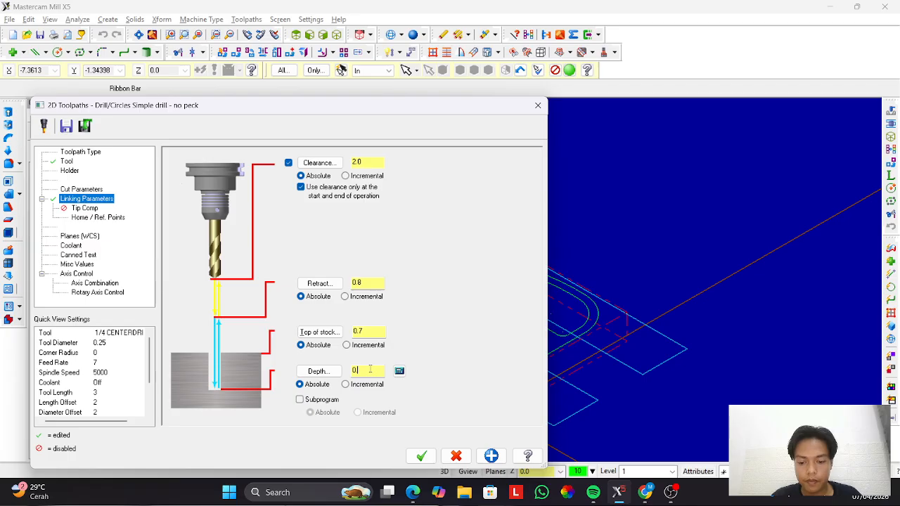
pyautogui.hotkey('alt', 'Tab')
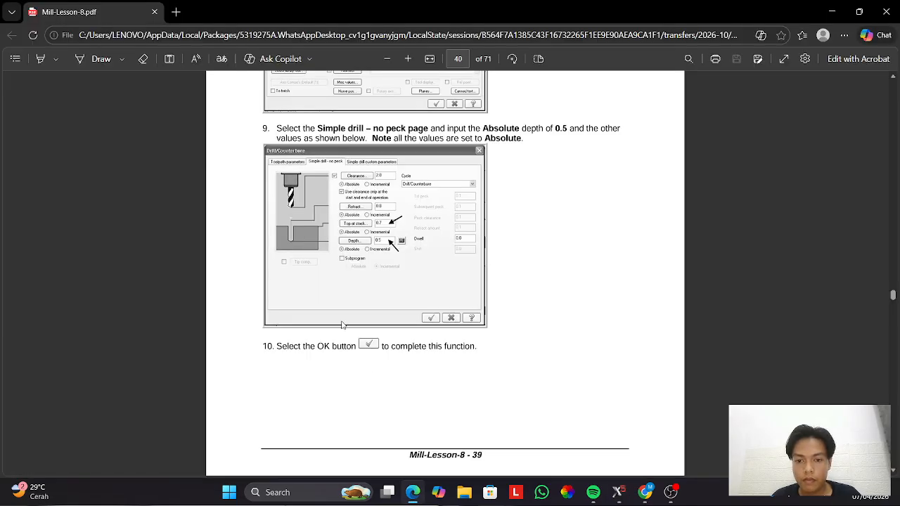
pyautogui.hotkey('alt', 'Tab')
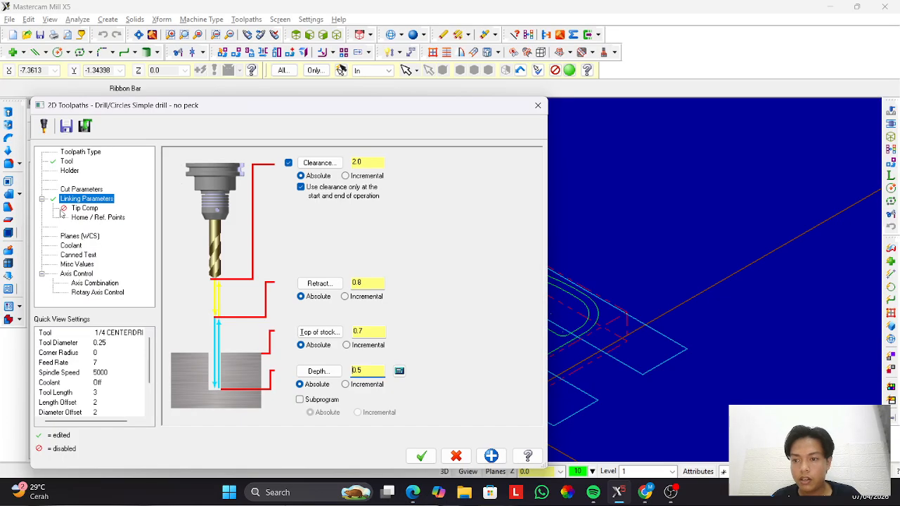
# Compare the cut parameters with the guide, turn flood coolant on and generate the center drill toolpath.
pyautogui.click(81, 190)
pyautogui.hotkey('alt', 'Tab')
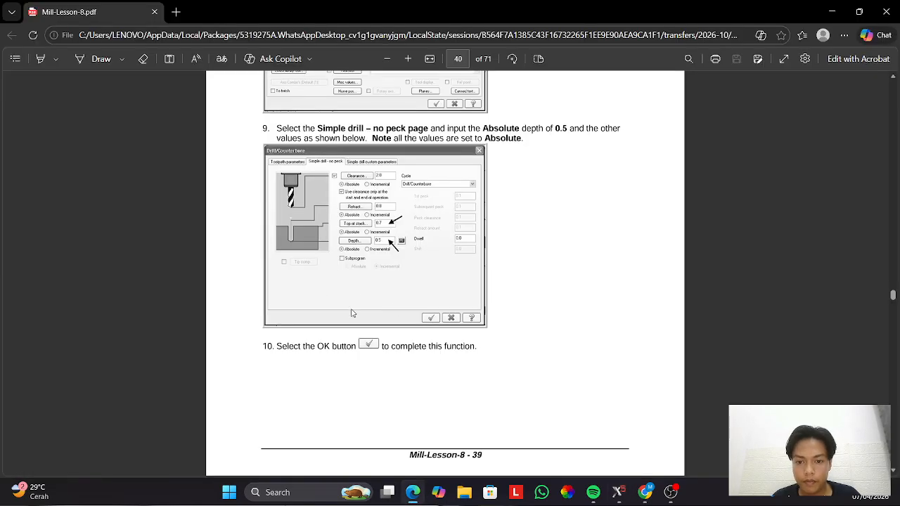
pyautogui.scroll(-4, 351, 311)
pyautogui.scroll(3, 350, 311)
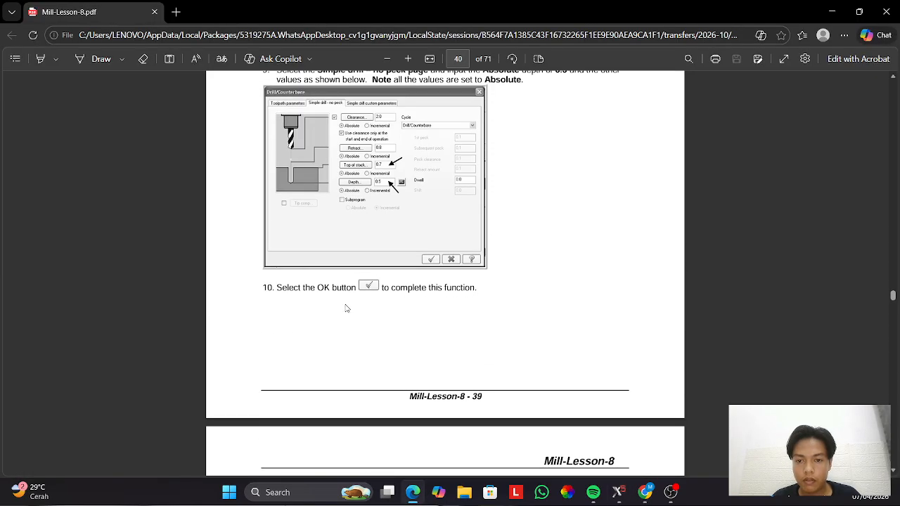
pyautogui.hotkey('alt', 'Tab')
pyautogui.click(71, 246)
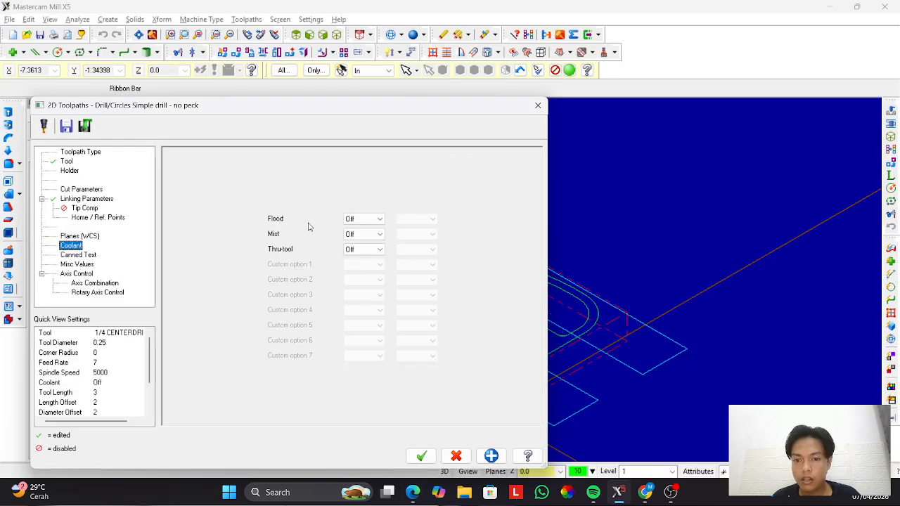
pyautogui.click(364, 218)
pyautogui.click(355, 234)
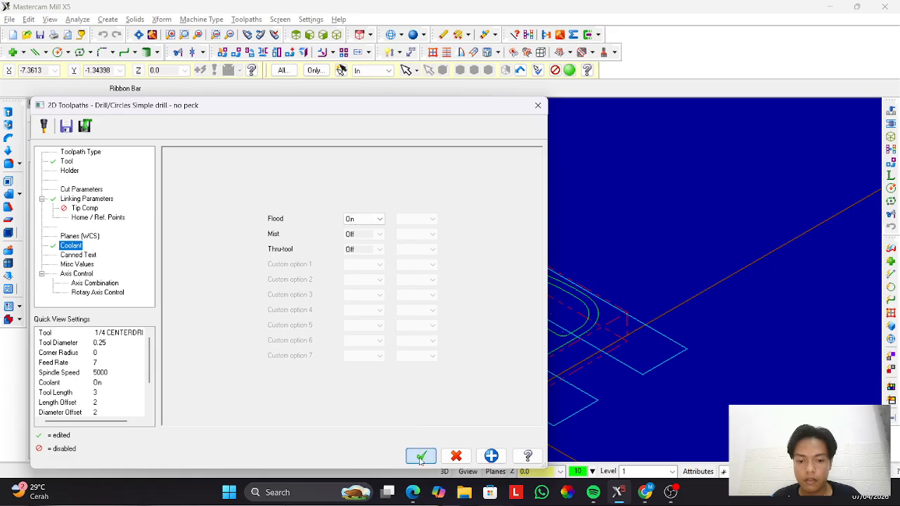
pyautogui.click(420, 457)
# Read Task 14 in the guide and paste a copy of the center drill operation at the end of the operations list.
pyautogui.hotkey('alt', 'Tab')
pyautogui.scroll(-5, 400, 320)
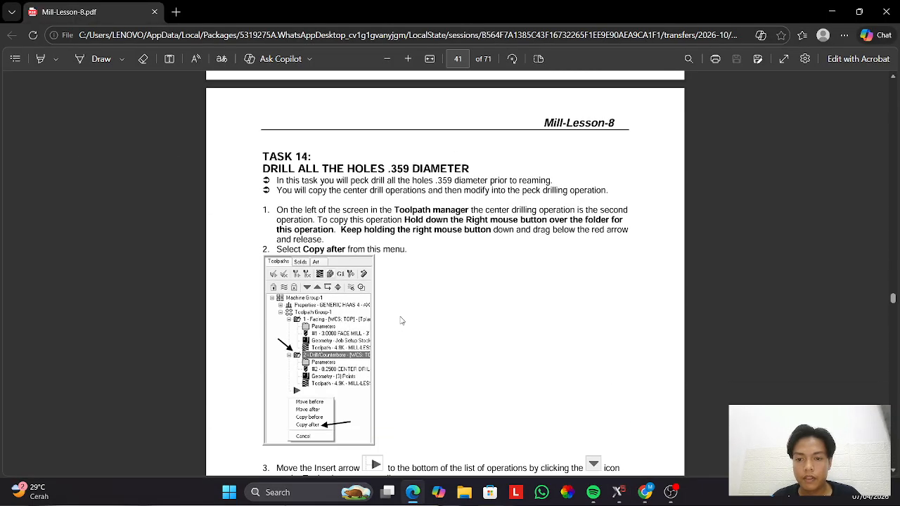
pyautogui.scroll(-3, 401, 320)
pyautogui.hotkey('alt', 'Tab')
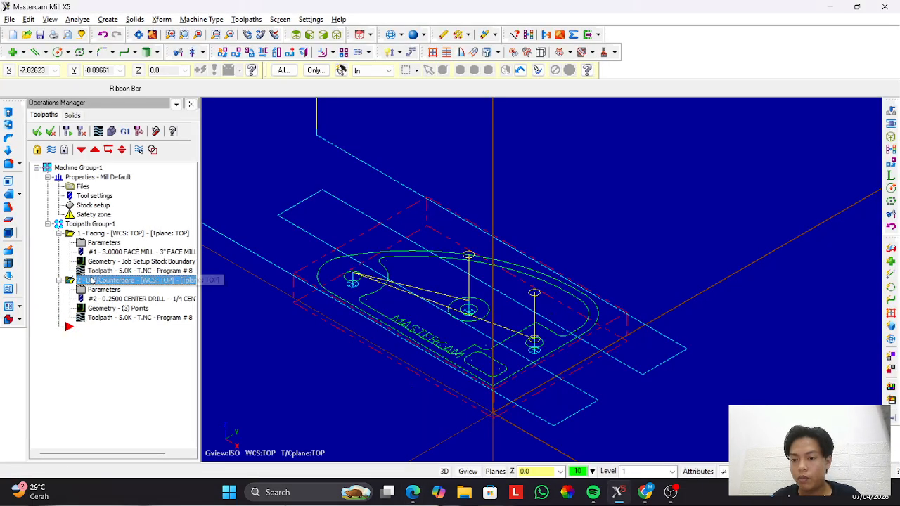
pyautogui.rightClick(91, 282)
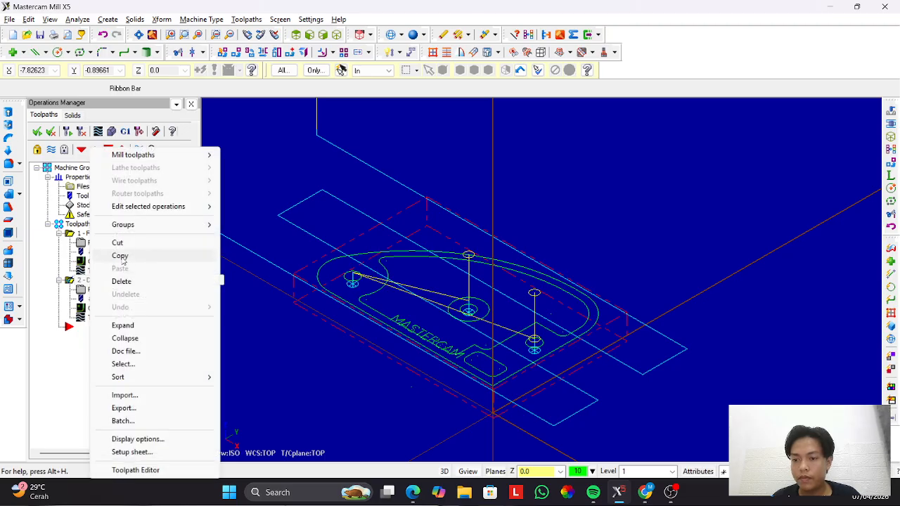
pyautogui.click(120, 255)
pyautogui.click(86, 327)
pyautogui.rightClick(87, 326)
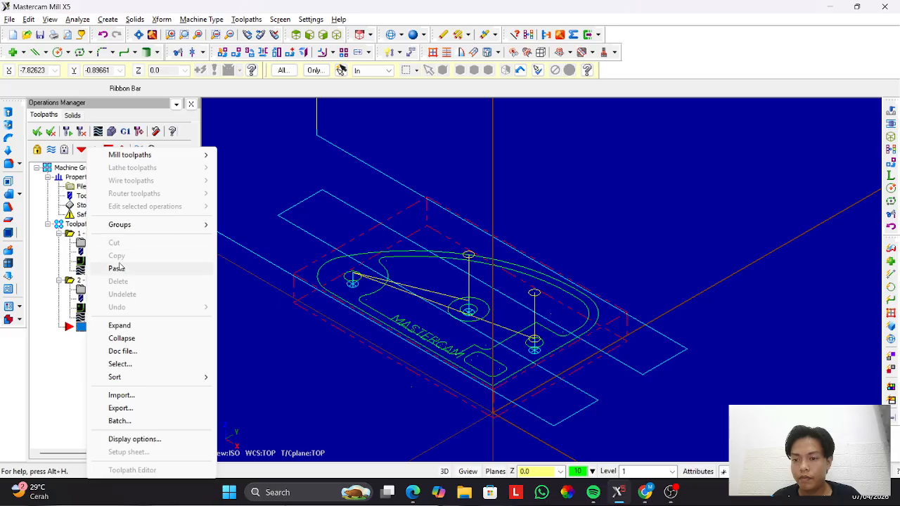
pyautogui.click(116, 264)
# Open the copied operation's parameters, check the guide, and pick the 23/64 drill from the unfiltered tool library.
pyautogui.click(102, 300)
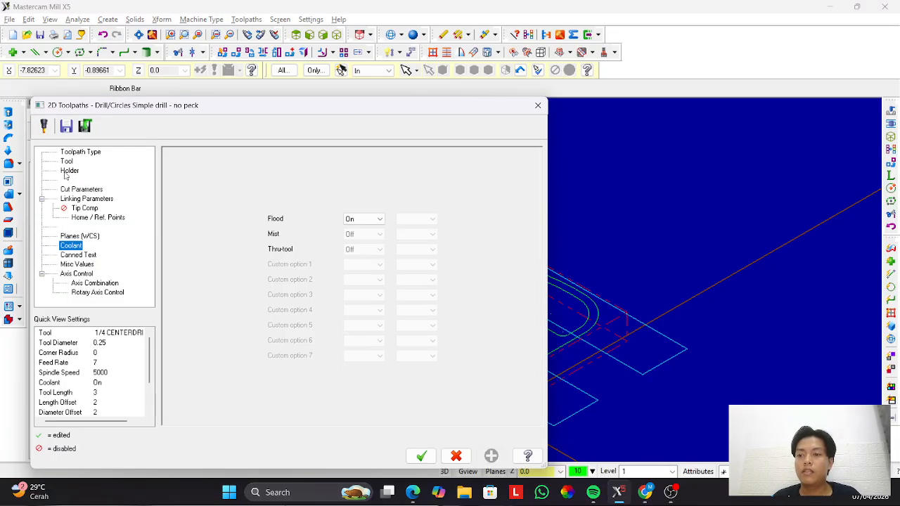
pyautogui.click(67, 162)
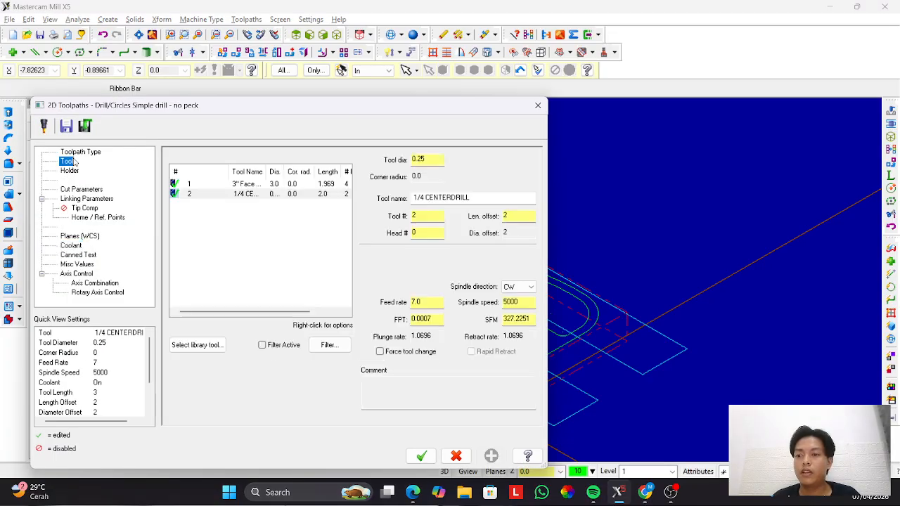
pyautogui.hotkey('alt', 'Tab')
pyautogui.scroll(-15, 381, 301)
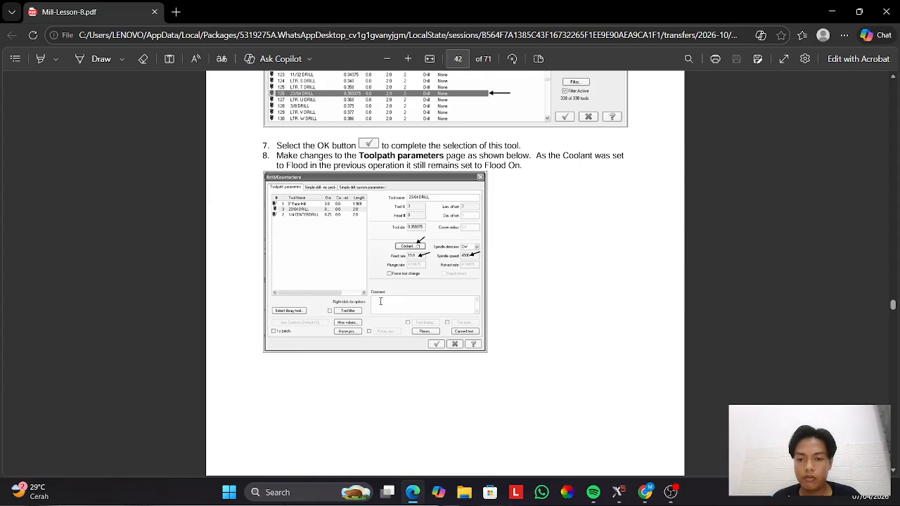
pyautogui.hotkey('alt', 'Tab')
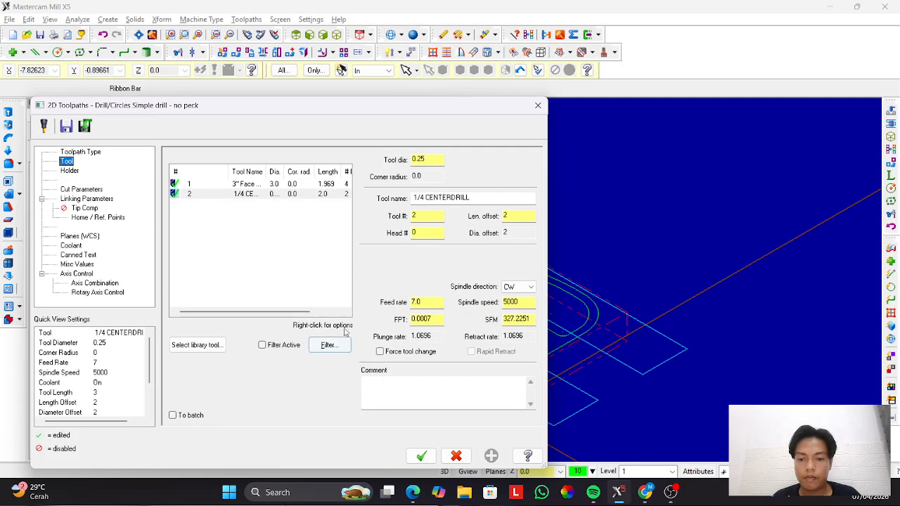
pyautogui.click(198, 344)
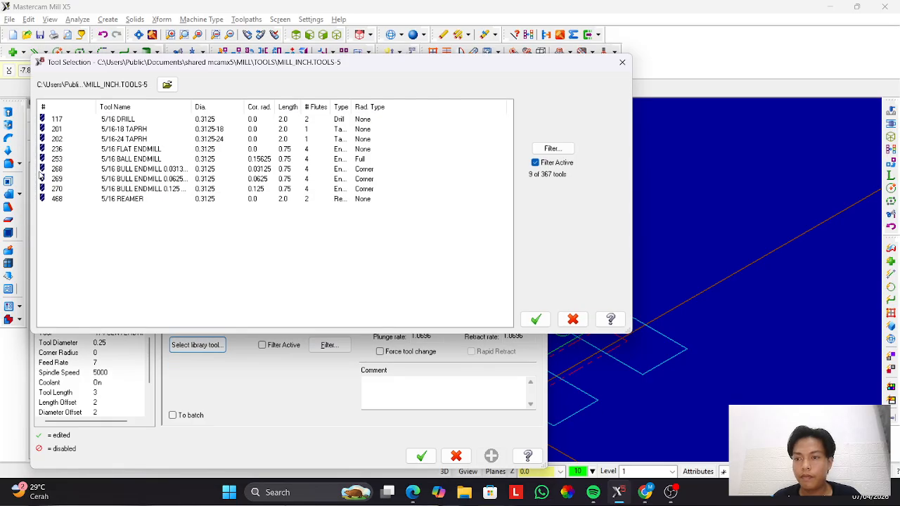
pyautogui.click(541, 162)
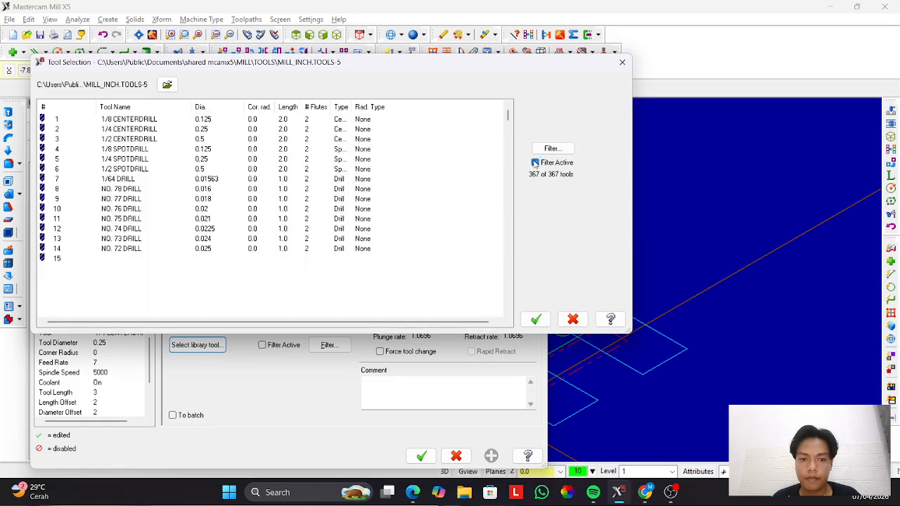
pyautogui.scroll(-20, 320, 227)
pyautogui.scroll(-15, 320, 226)
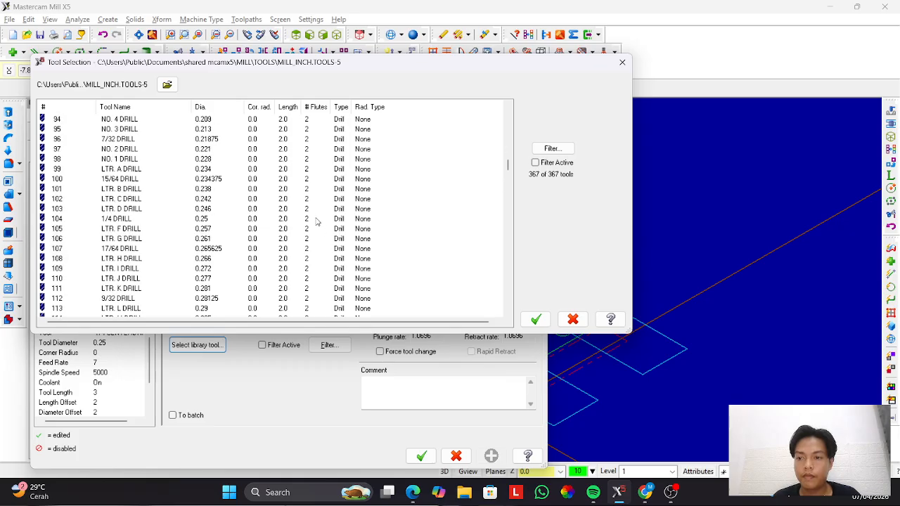
pyautogui.click(74, 228)
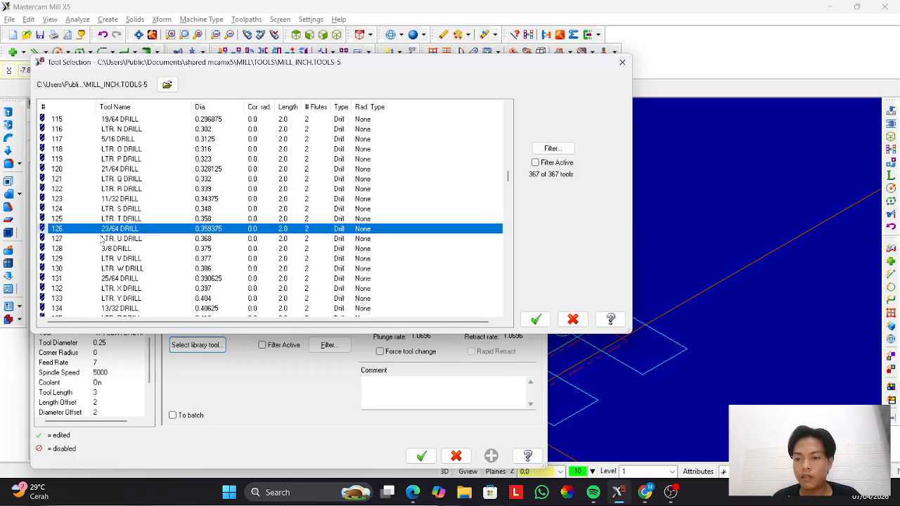
pyautogui.click(536, 320)
# Following the guide, set the 23/64 drill's feed rate to 15 and spindle speed to 4500.
pyautogui.hotkey('alt', 'Tab')
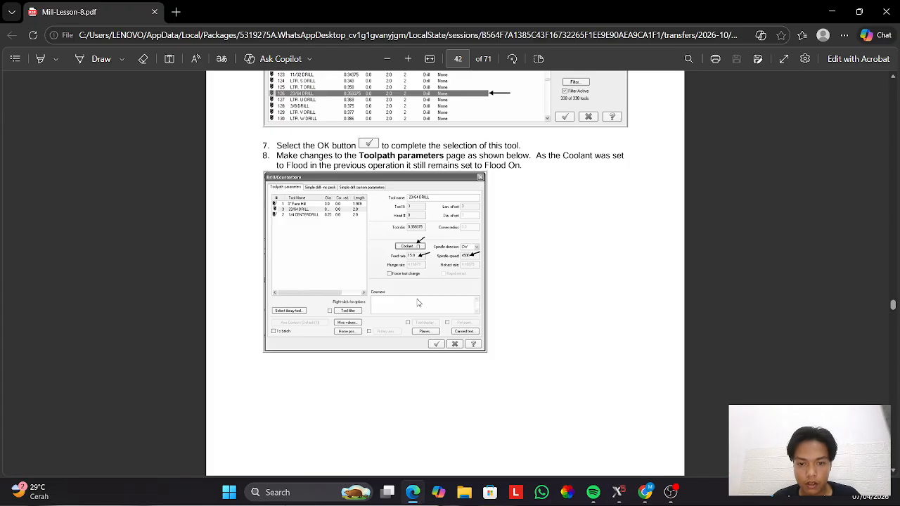
pyautogui.hotkey('alt', 'Tab')
pyautogui.moveTo(430, 304); pyautogui.dragTo(405, 310)
pyautogui.write('1')
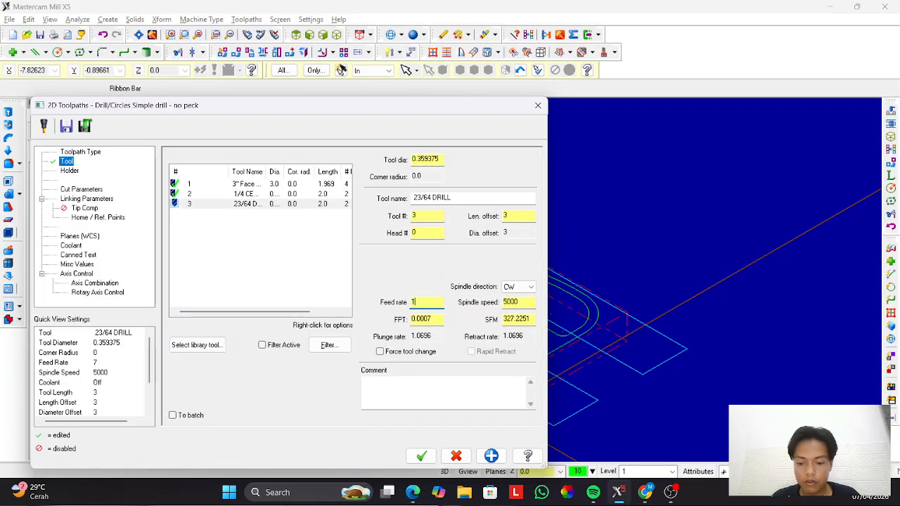
pyautogui.write('5')
pyautogui.moveTo(521, 302); pyautogui.dragTo(493, 310)
pyautogui.write('45')
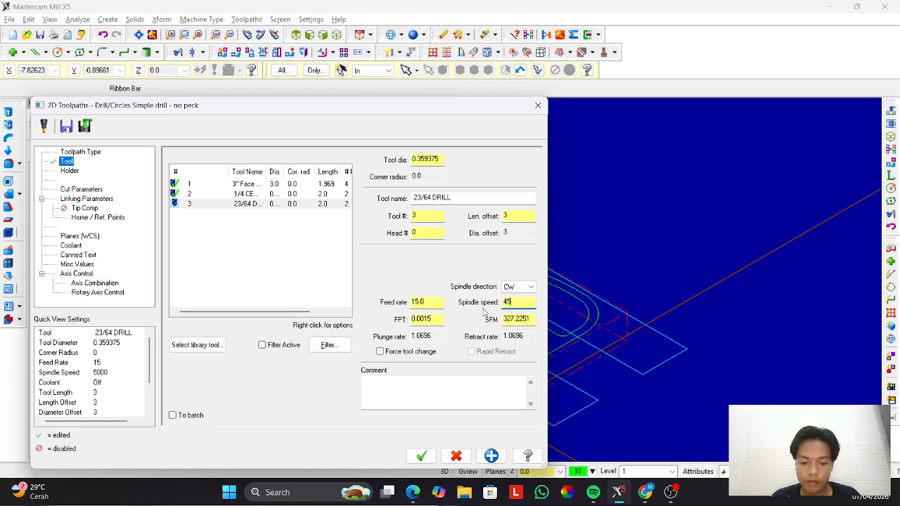
# Following the guide, set the drilling depth to 0 and enable tip compensation with a breakthrough amount of 0.1.
pyautogui.hotkey('alt', 'Tab')
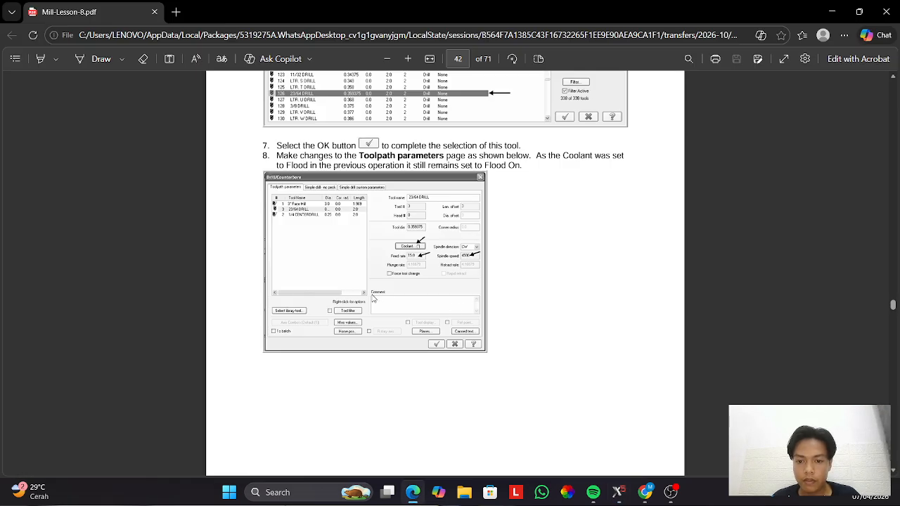
pyautogui.scroll(-10, 373, 298)
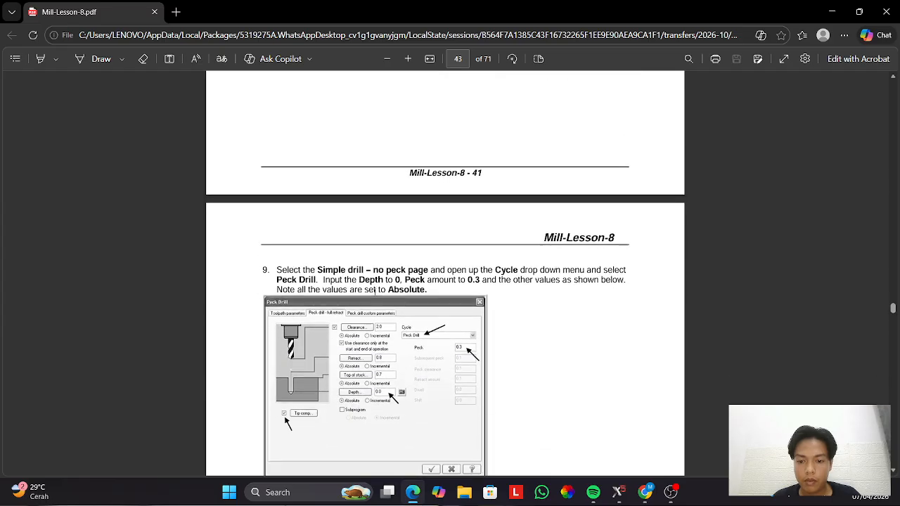
pyautogui.hotkey('alt', 'Tab')
pyautogui.click(86, 199)
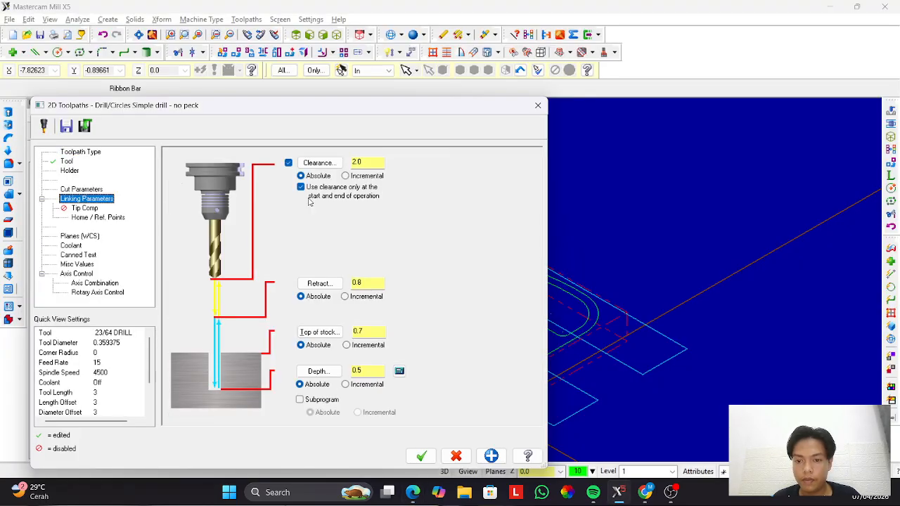
pyautogui.hotkey('alt', 'Tab')
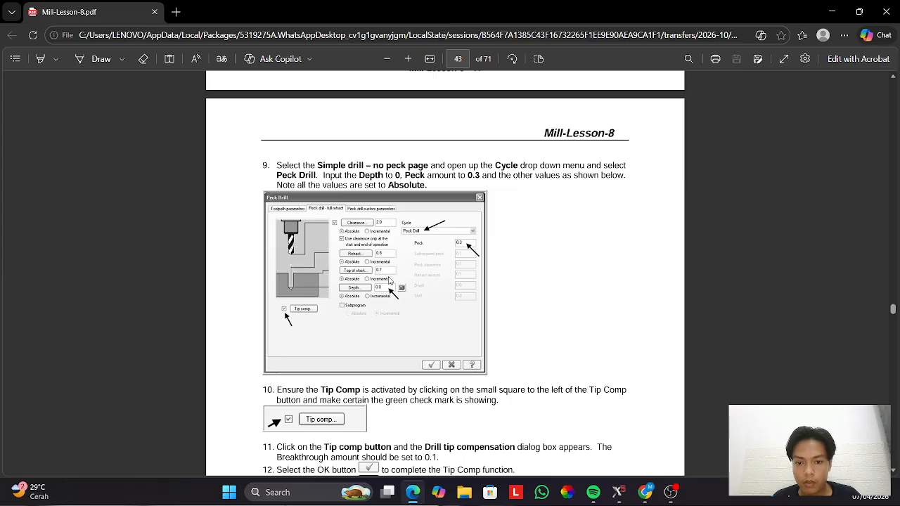
pyautogui.hotkey('alt', 'Tab')
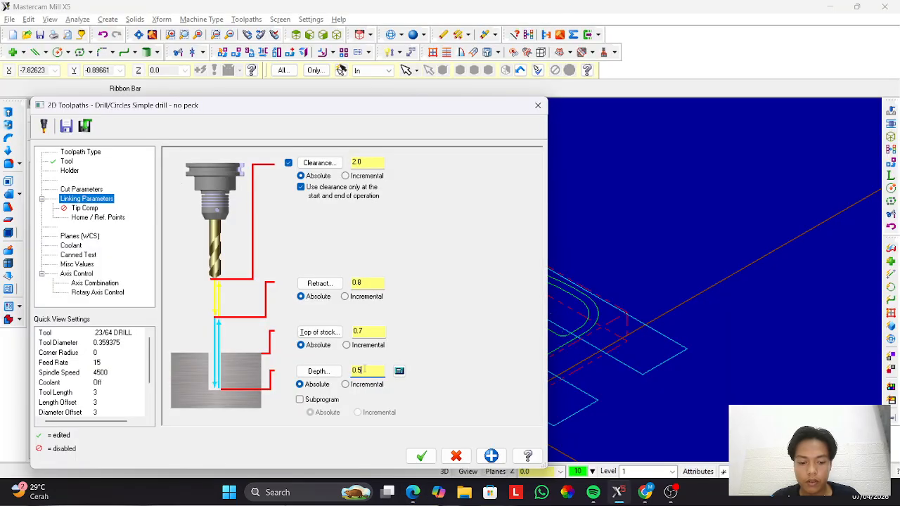
pyautogui.click(84, 209)
pyautogui.click(192, 169)
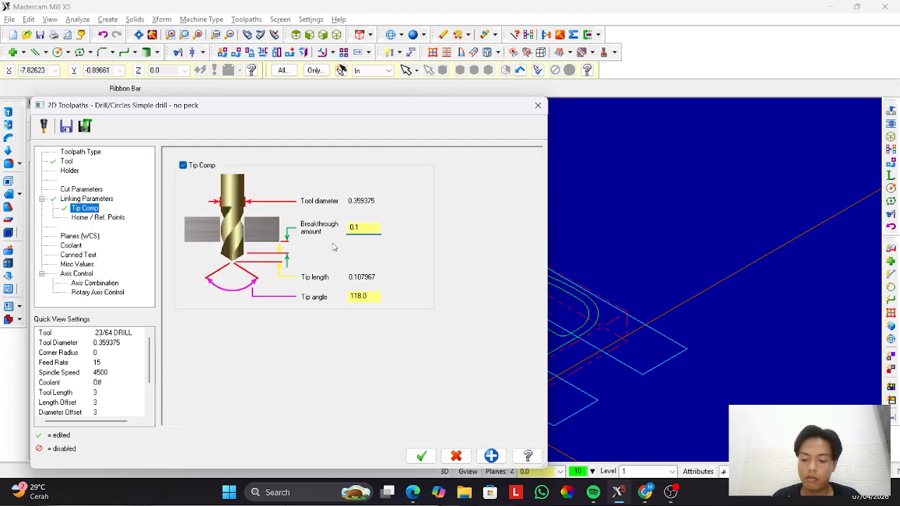
# Recheck the guide, change the drilling cycle to Peck Drill and set the peck amount to 0.3.
pyautogui.hotkey('alt', 'Tab')
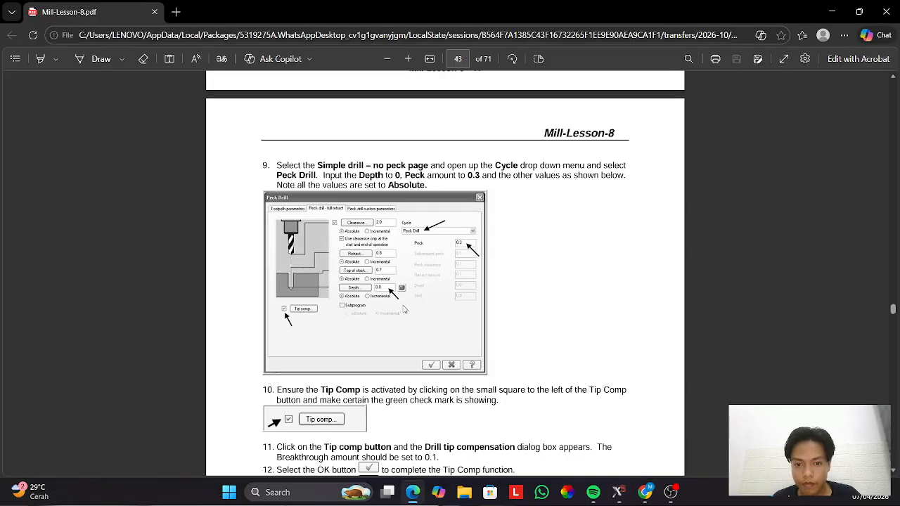
pyautogui.hotkey('alt', 'Tab')
pyautogui.click(79, 189)
pyautogui.click(263, 167)
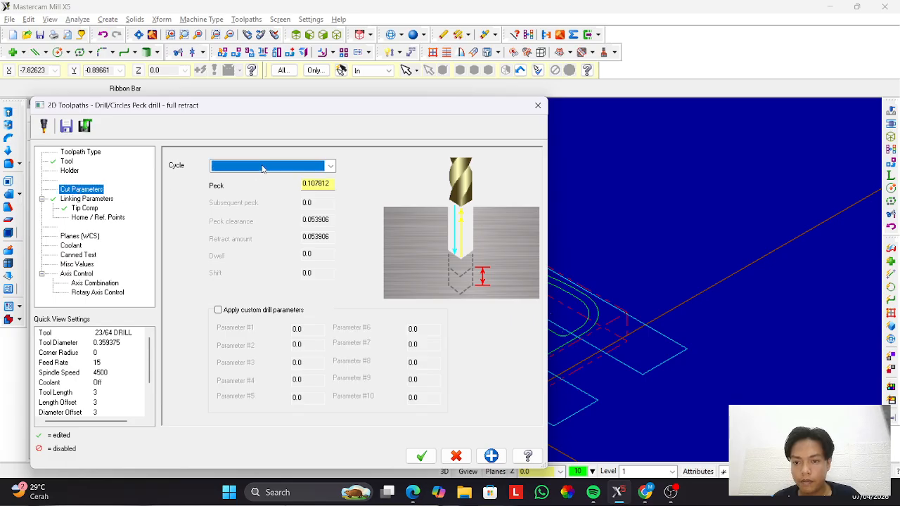
pyautogui.click(249, 190)
pyautogui.doubleClick(315, 184)
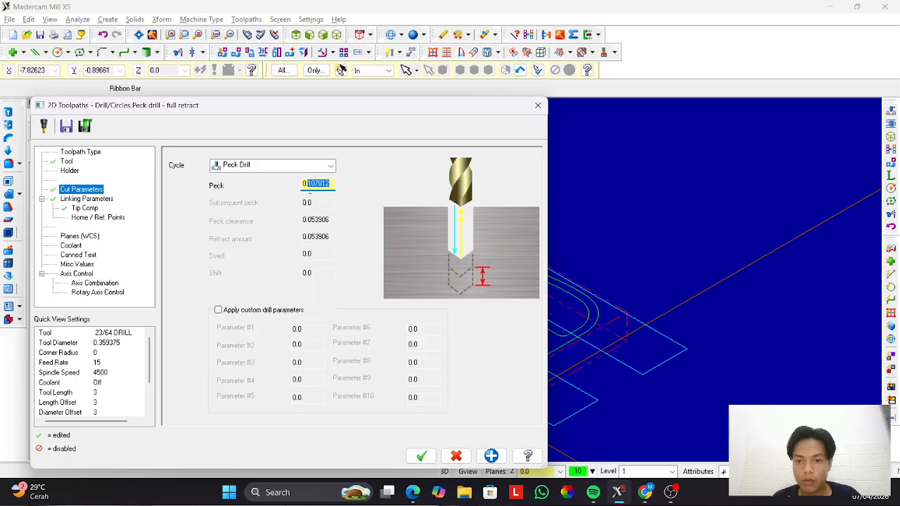
pyautogui.write('3')
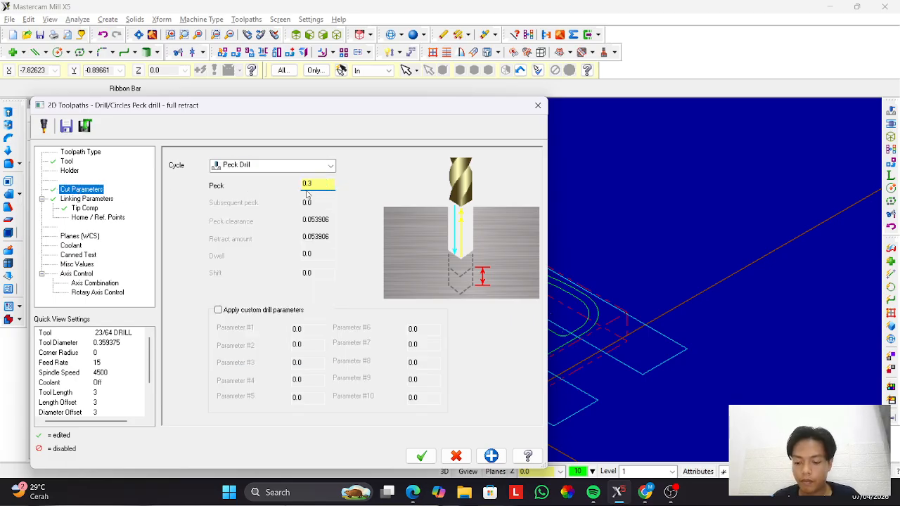
# Review the guide's remaining peck drill instructions, turn flood coolant on and accept the operation's parameters.
pyautogui.hotkey('alt', 'Tab')
pyautogui.scroll(-3, 351, 289)
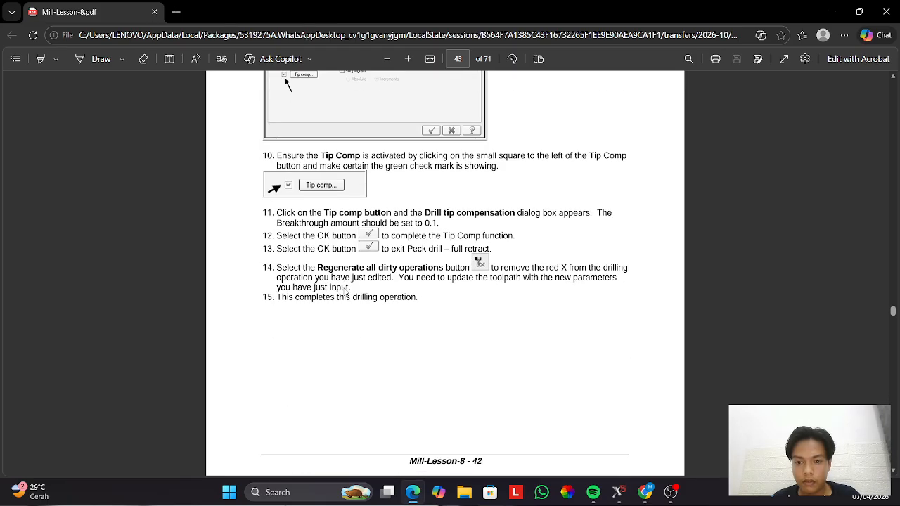
pyautogui.scroll(-1, 345, 293)
pyautogui.hotkey('alt', 'Tab')
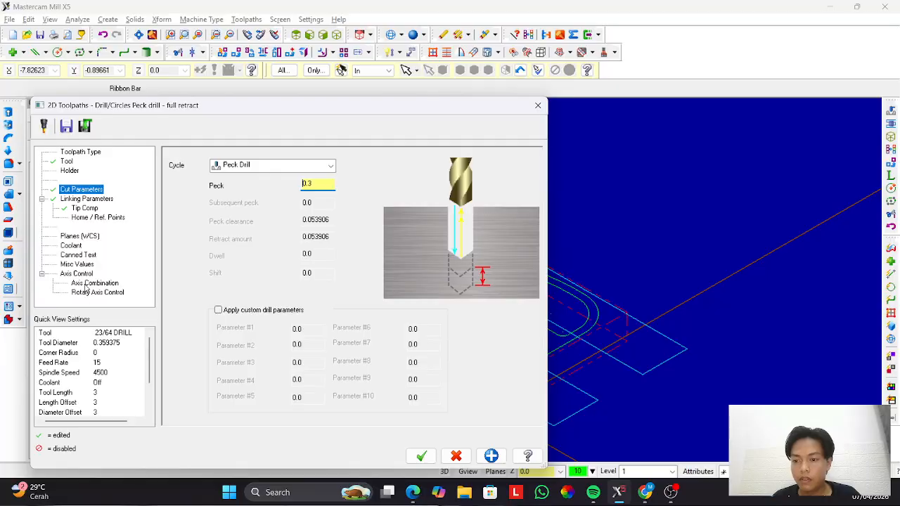
pyautogui.click(71, 245)
pyautogui.click(362, 219)
pyautogui.click(357, 237)
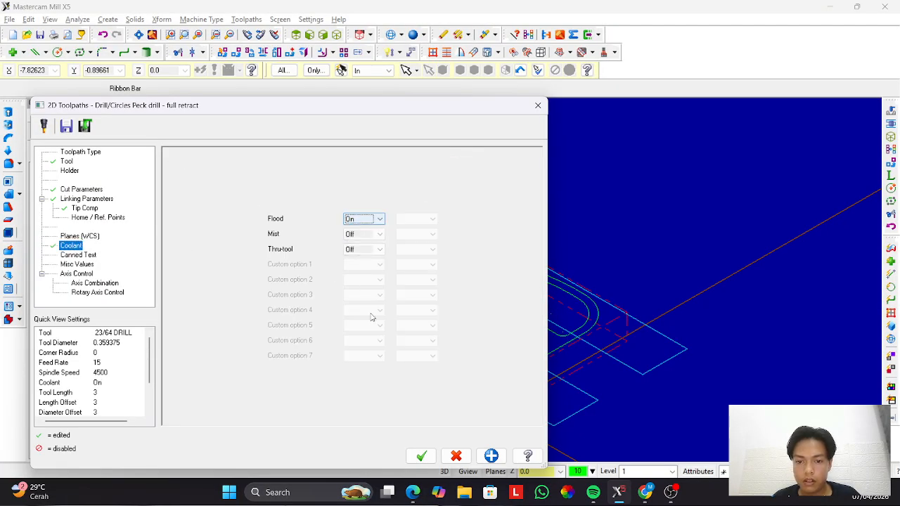
pyautogui.click(422, 457)
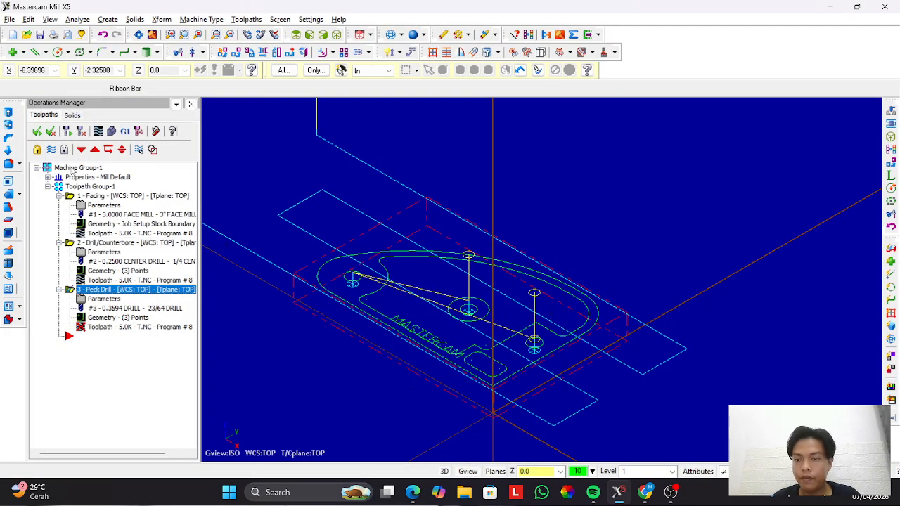
# Read Task 15 in the guide and paste a copy of the peck drill operation at the end of the operations list.
pyautogui.hotkey('alt', 'Tab')
pyautogui.scroll(-4, 346, 258)
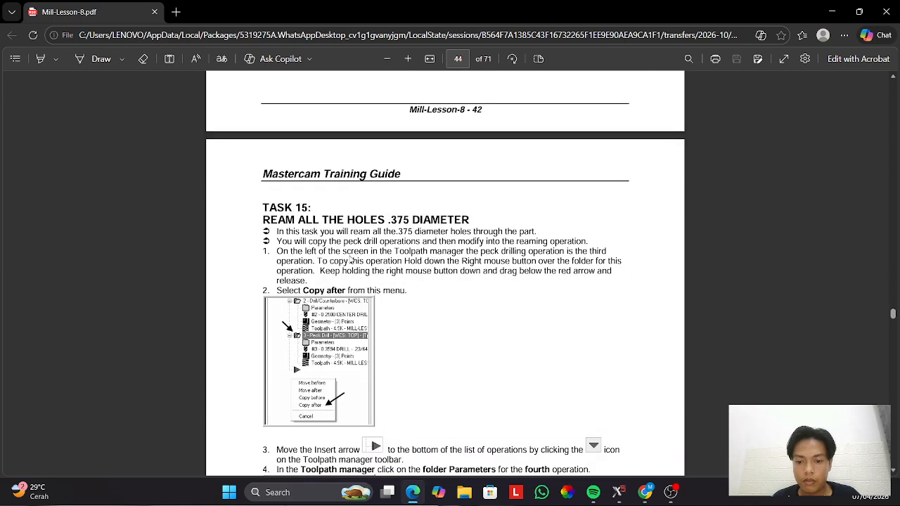
pyautogui.scroll(-2, 350, 260)
pyautogui.hotkey('alt', 'Tab')
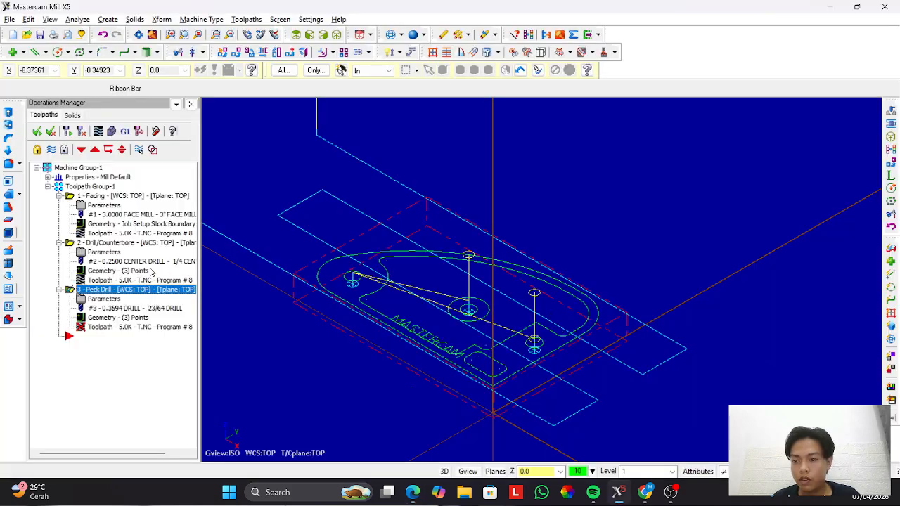
pyautogui.rightClick(101, 290)
pyautogui.click(127, 256)
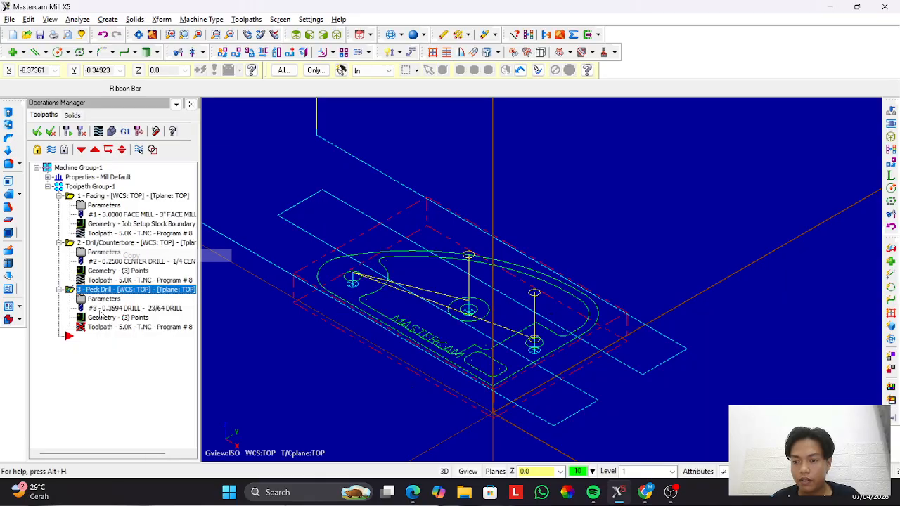
pyautogui.click(88, 338)
pyautogui.rightClick(88, 341)
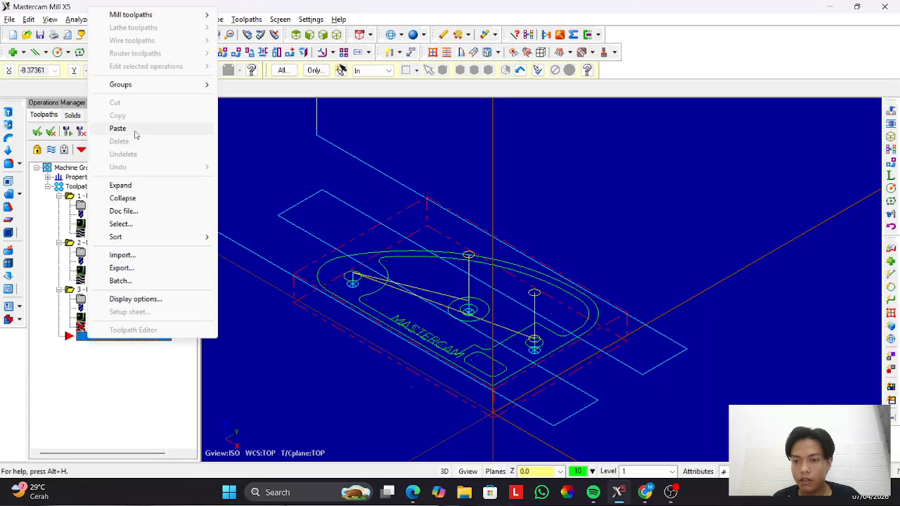
pyautogui.click(113, 127)
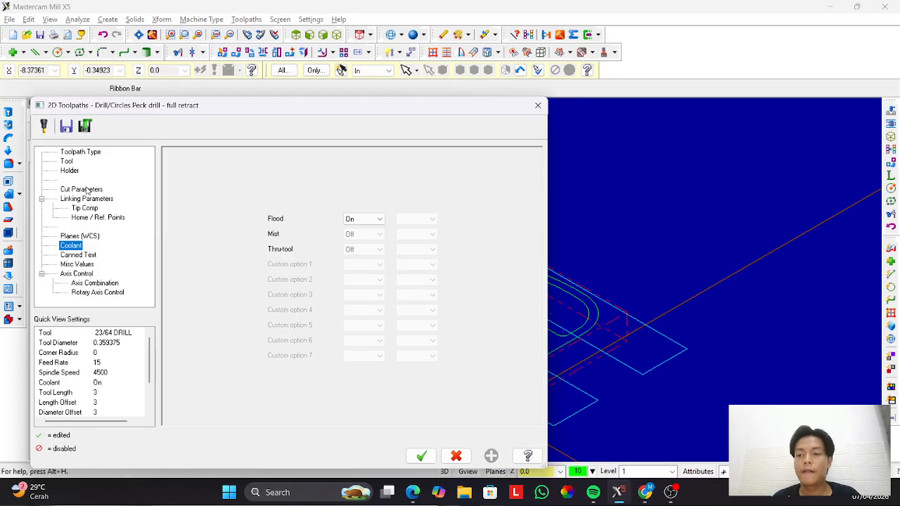
# Display the peck drill operation's tool settings and read the instructions for creating a new tool in Mill-Lesson-8.pdf.
pyautogui.click(66, 162)
pyautogui.hotkey('alt', 'Tab')
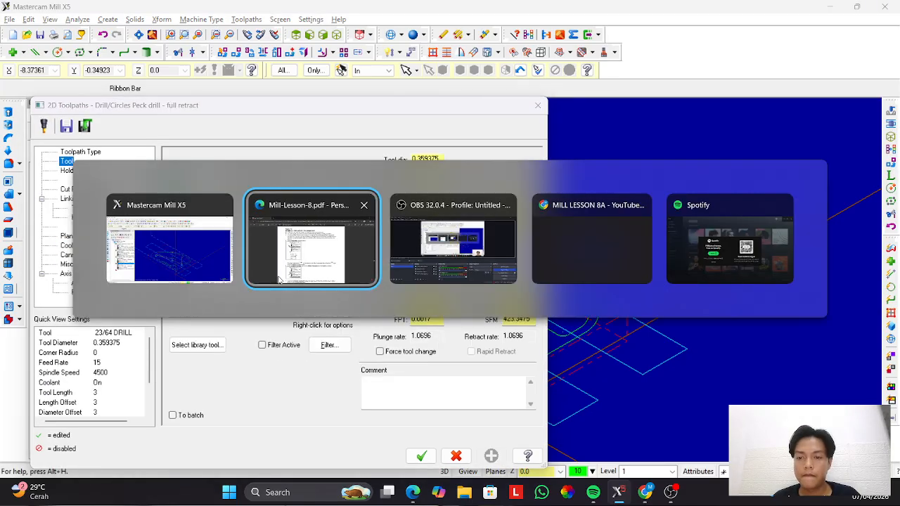
pyautogui.scroll(-10, 421, 292)
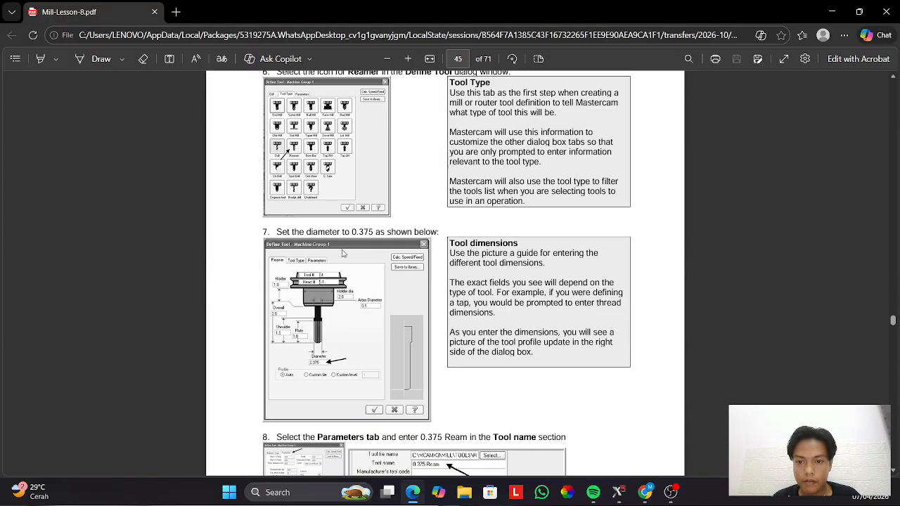
pyautogui.scroll(5, 344, 253)
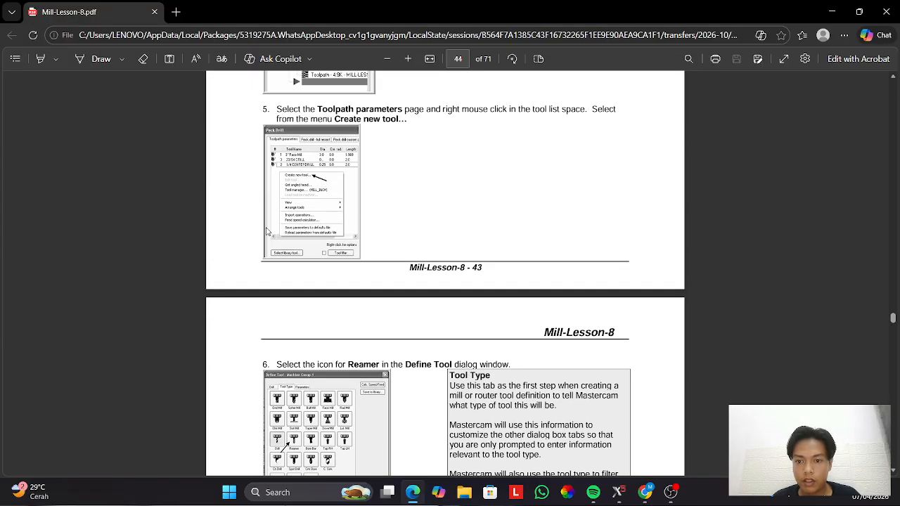
pyautogui.hotkey('alt', 'Tab')
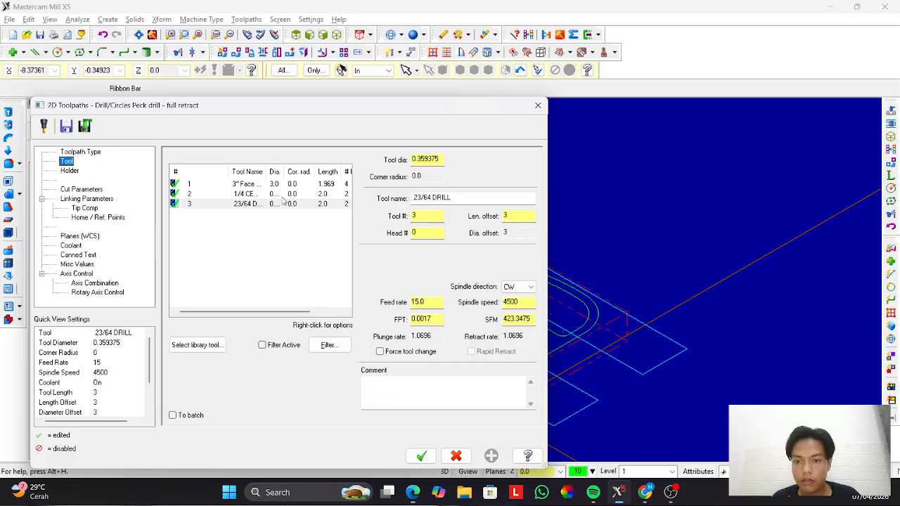
pyautogui.rightClick(223, 205)
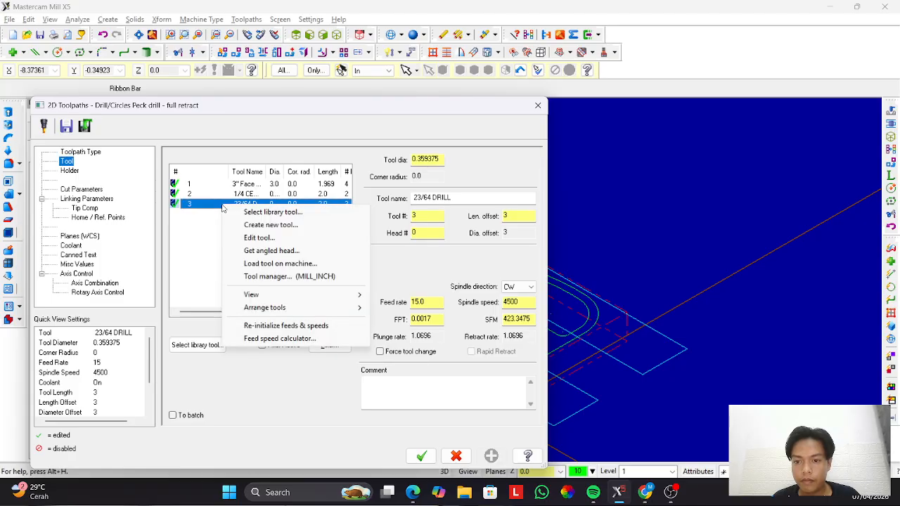
pyautogui.click(261, 226)
pyautogui.hotkey('alt', 'Tab')
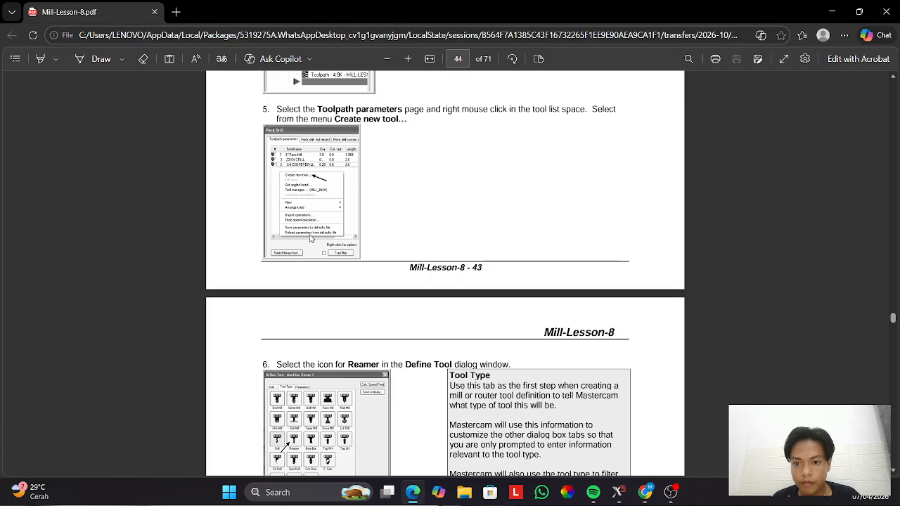
pyautogui.hotkey('alt', 'Tab')
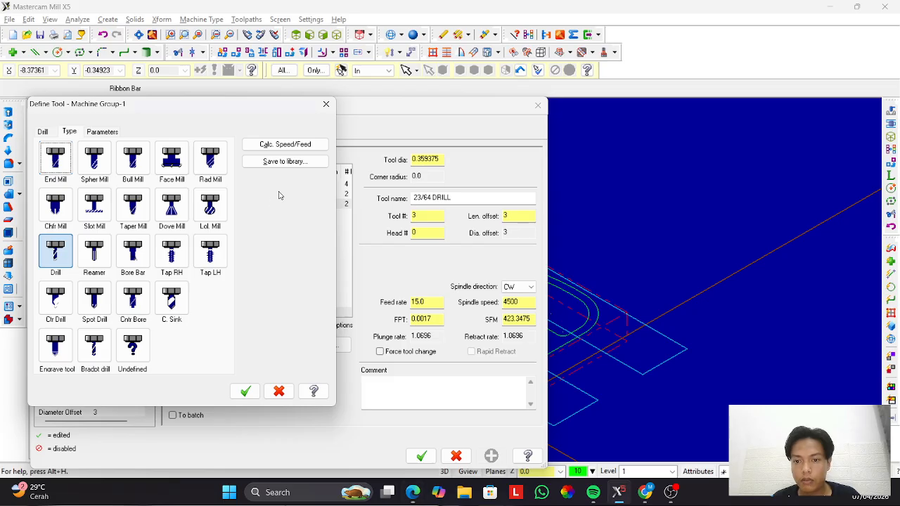
pyautogui.click(328, 101)
# Create a new tool of type Reamer for the drill operation, following step 6 of Mill-Lesson-8.pdf.
pyautogui.rightClick(229, 194)
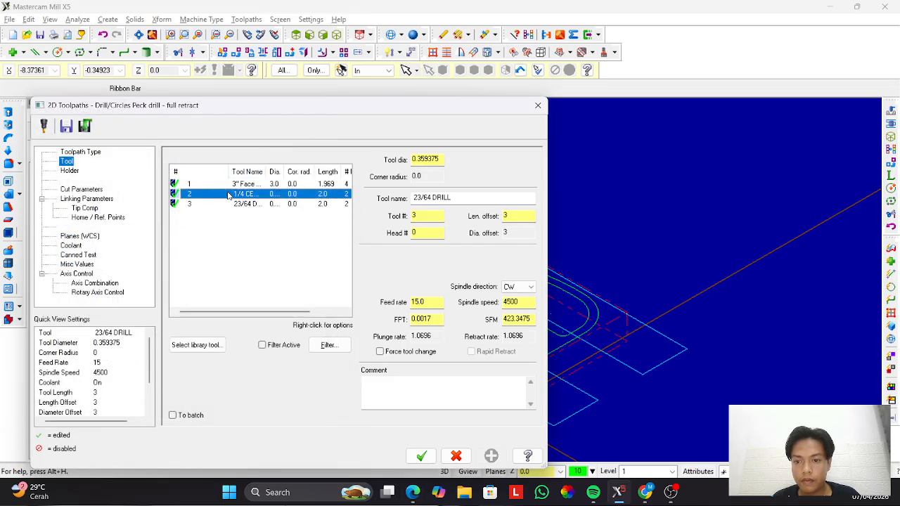
pyautogui.click(271, 212)
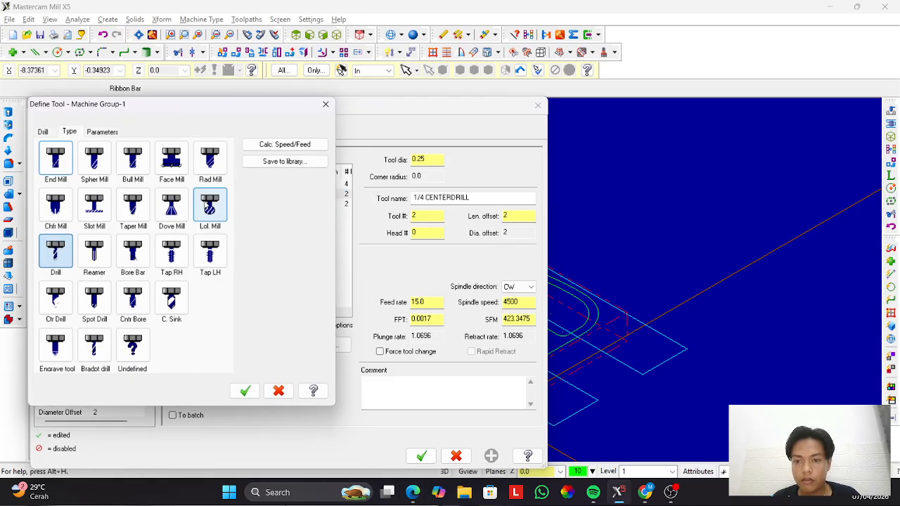
pyautogui.hotkey('alt', 'Tab')
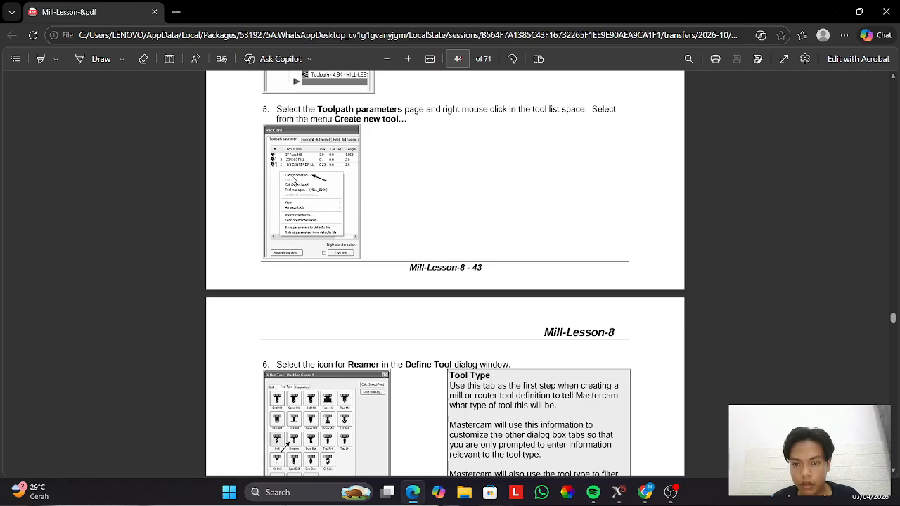
pyautogui.scroll(-1, 309, 337)
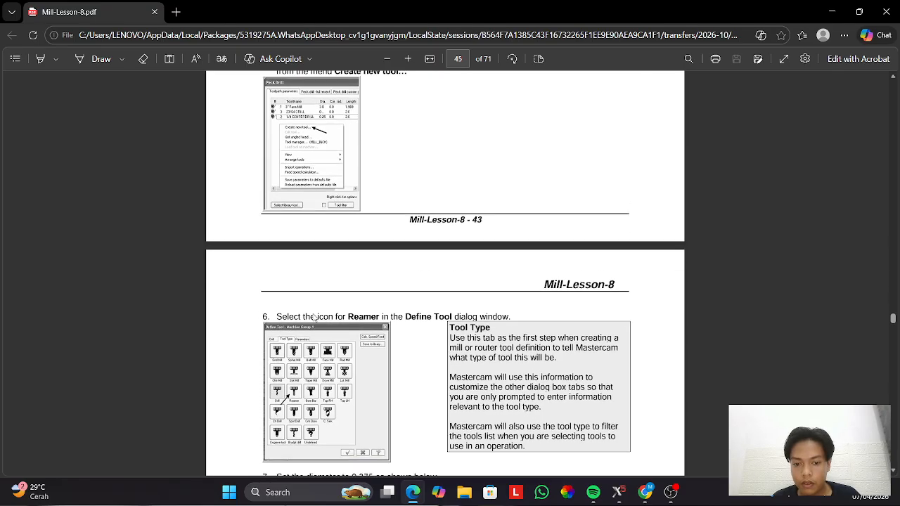
pyautogui.scroll(1, 313, 324)
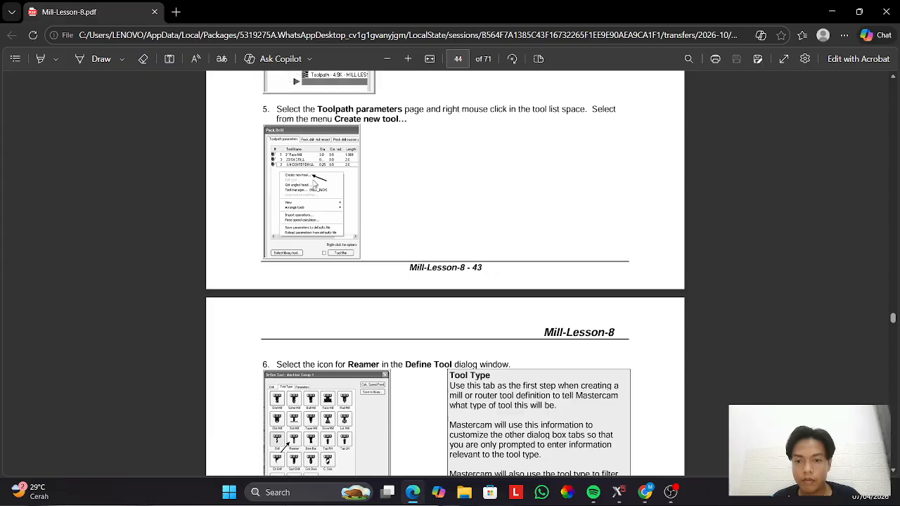
pyautogui.scroll(-3, 278, 390)
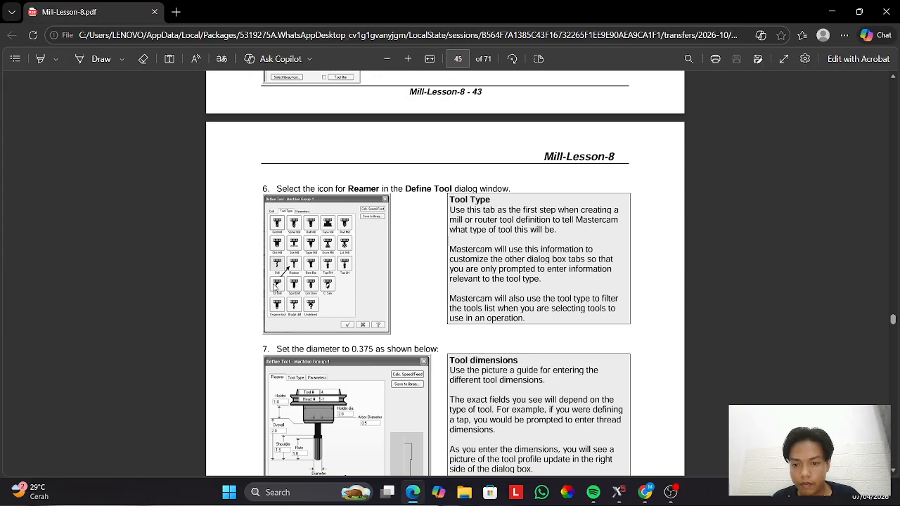
pyautogui.hotkey('alt', 'Tab')
pyautogui.click(107, 270)
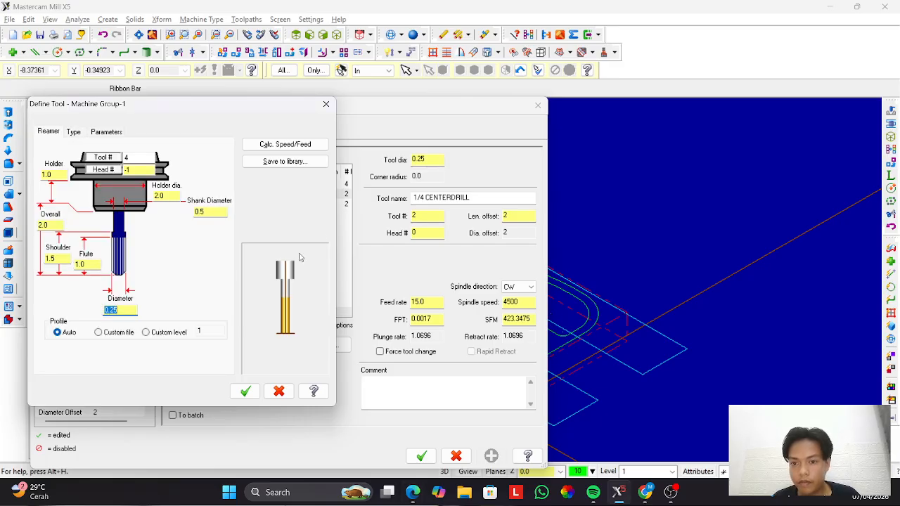
# Set the new reamer's diameter to 0.375, checking the tool dimensions against Mill-Lesson-8.pdf.
pyautogui.hotkey('alt', 'Tab')
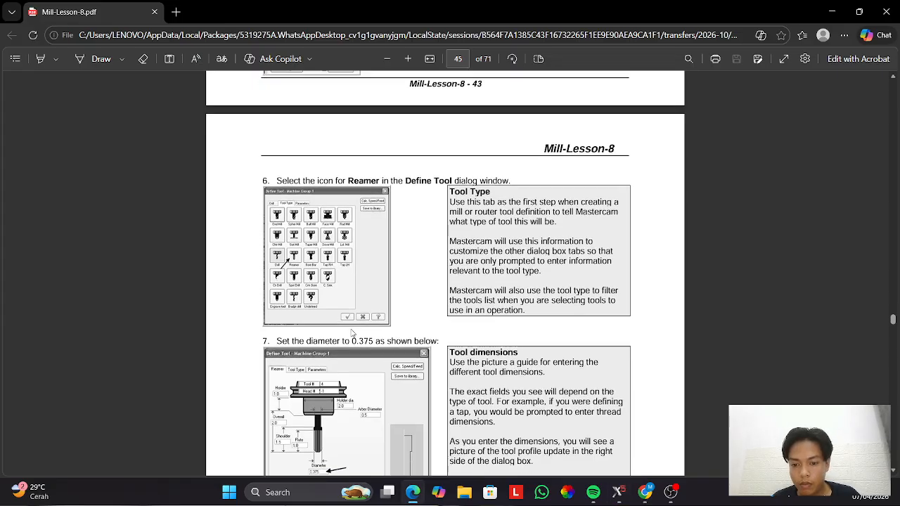
pyautogui.scroll(-3, 344, 331)
pyautogui.hotkey('alt', 'Tab')
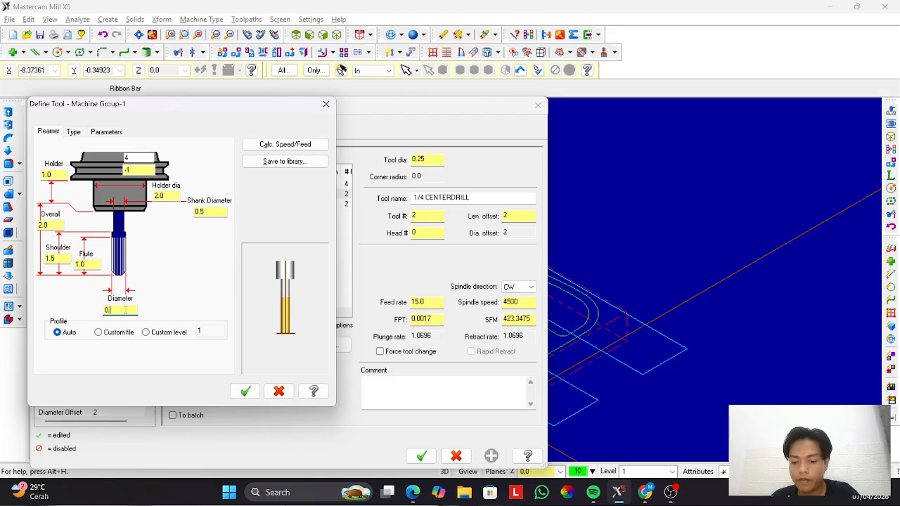
pyautogui.hotkey('alt', 'Tab')
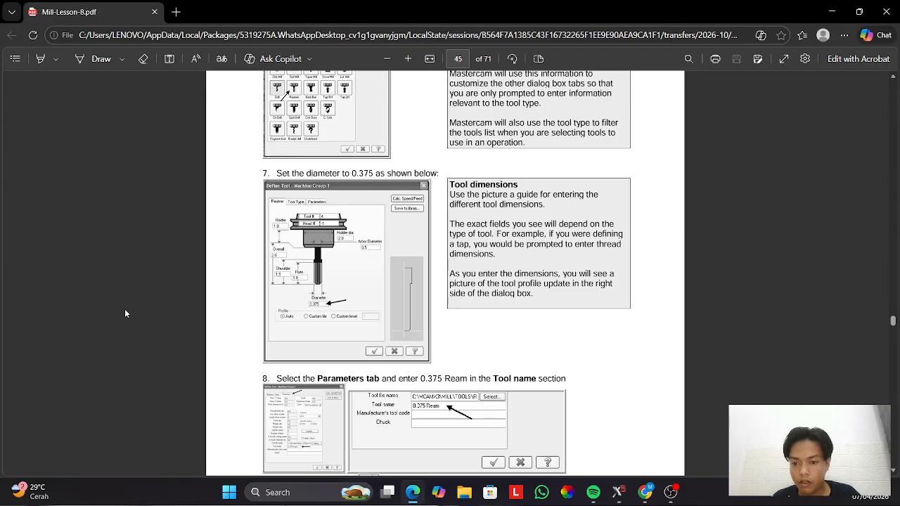
pyautogui.hotkey('alt', 'Tab')
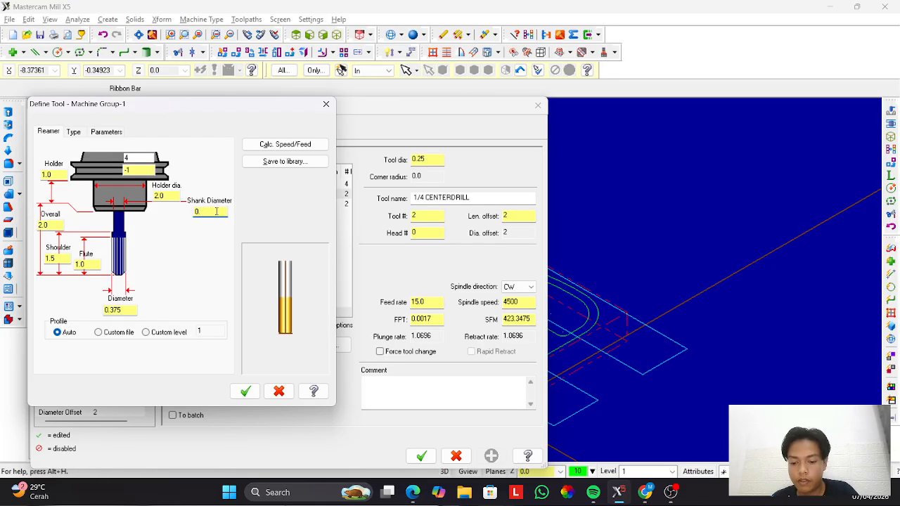
pyautogui.hotkey('alt', 'Tab')
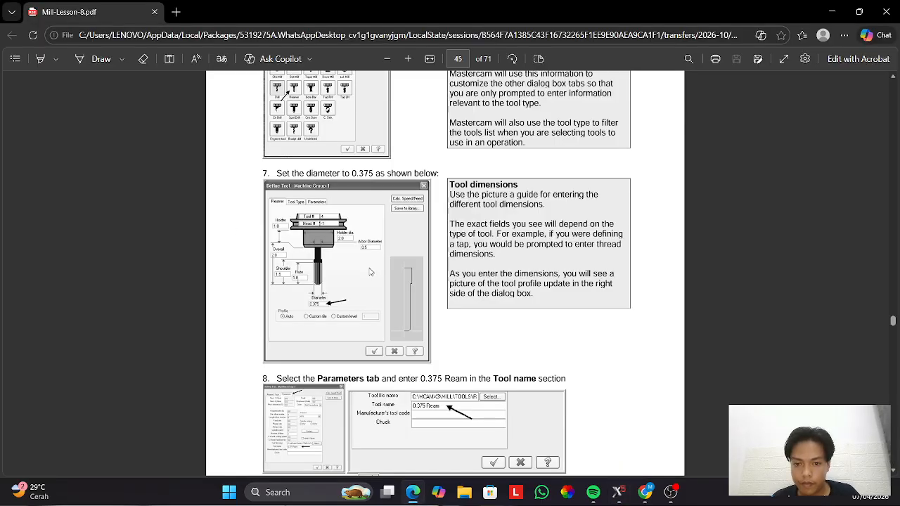
# Name the reamer 0.375 Ream in its tool parameters as Mill-Lesson-8.pdf specifies, and accept the tool definition.
pyautogui.scroll(-3, 329, 313)
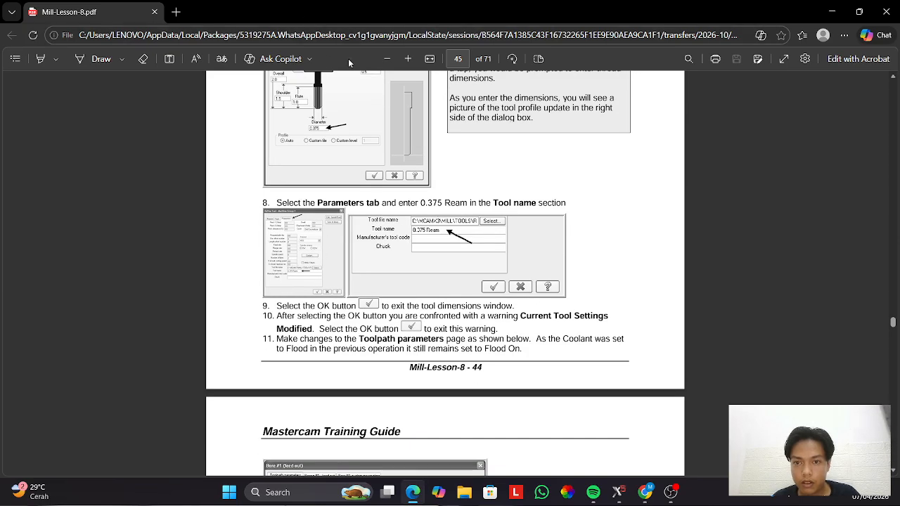
pyautogui.click(408, 58)
pyautogui.scroll(-2, 252, 251)
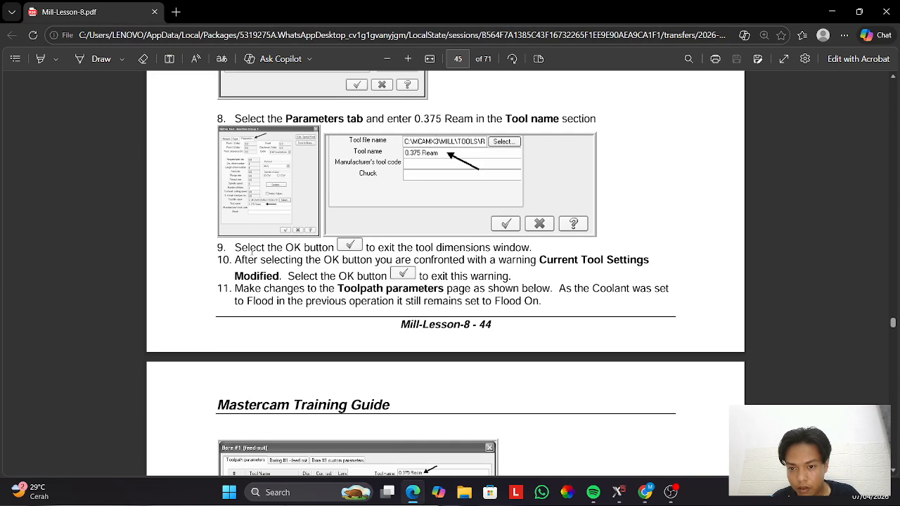
pyautogui.hotkey('alt', 'Tab')
pyautogui.click(76, 133)
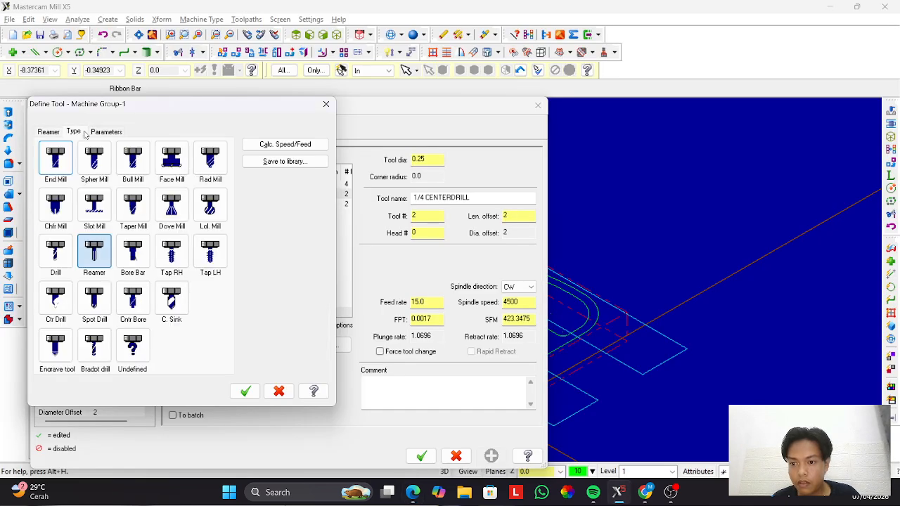
pyautogui.click(99, 132)
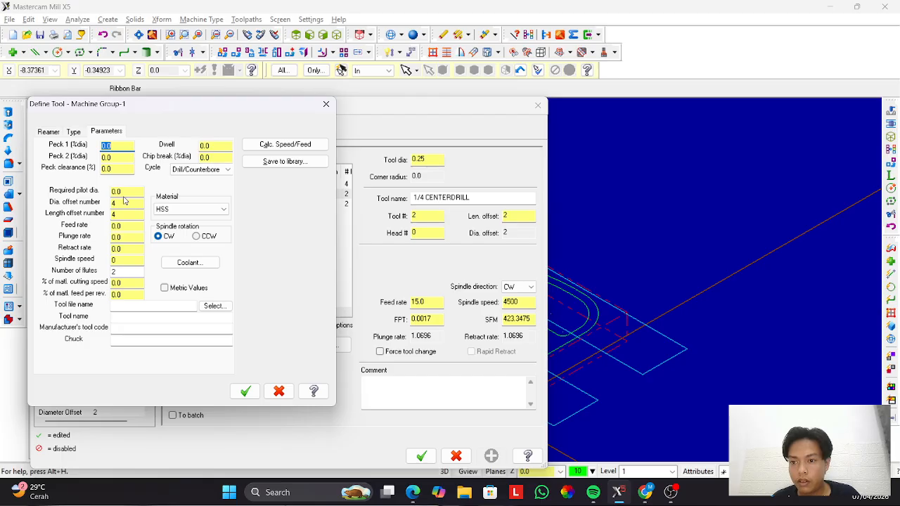
pyautogui.hotkey('alt', 'Tab')
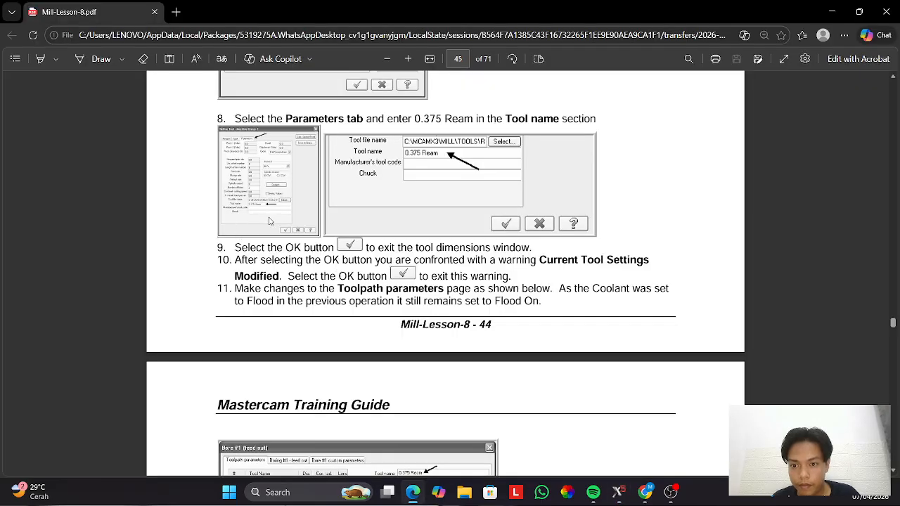
pyautogui.hotkey('alt', 'Tab')
pyautogui.hotkey('alt', 'Tab')
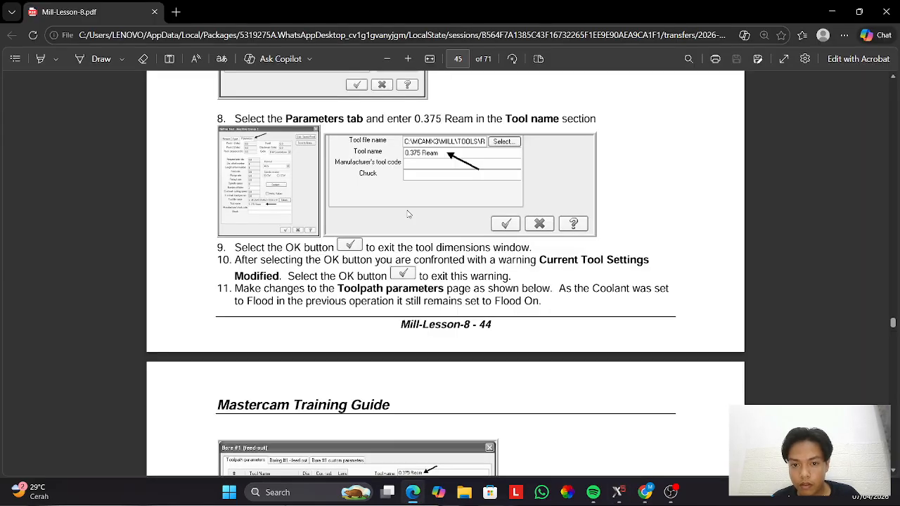
pyautogui.hotkey('alt', 'Tab')
pyautogui.click(134, 318)
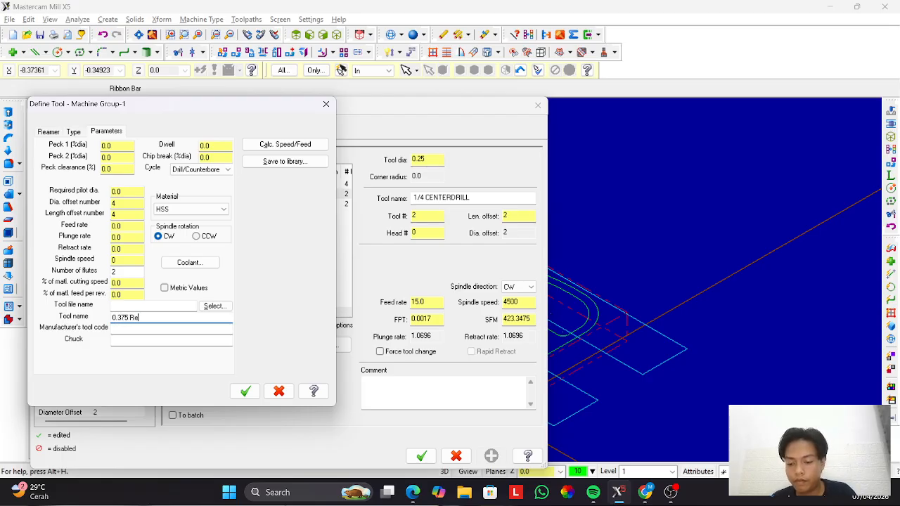
pyautogui.write('0.375 Ream')
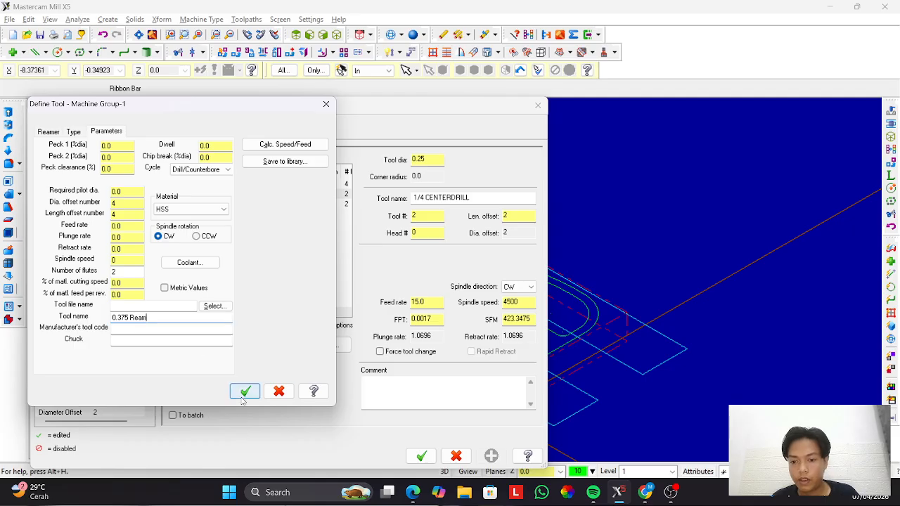
pyautogui.click(244, 391)
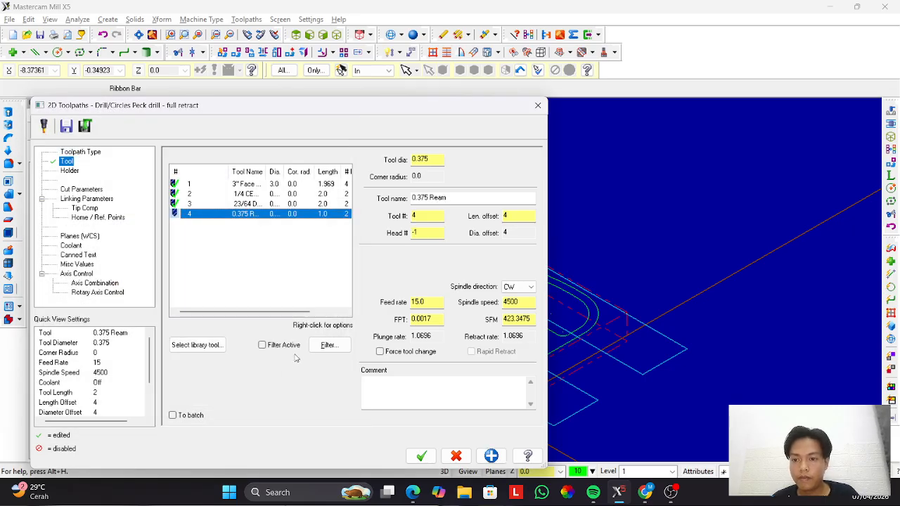
# Set the 0.375 Ream tool's feed rate to 12.0 and spindle speed to 400, following Mill-Lesson-8.pdf.
pyautogui.hotkey('alt', 'Tab')
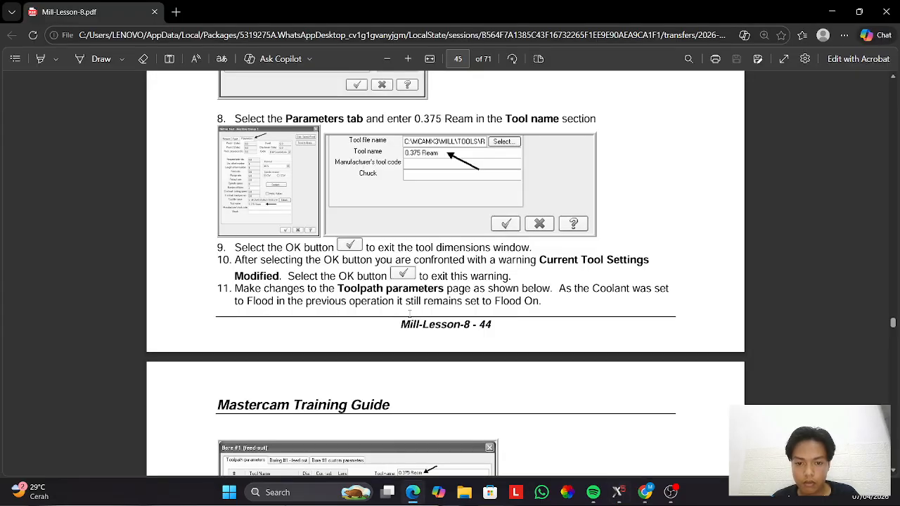
pyautogui.scroll(-5, 409, 313)
pyautogui.hotkey('alt', 'Tab')
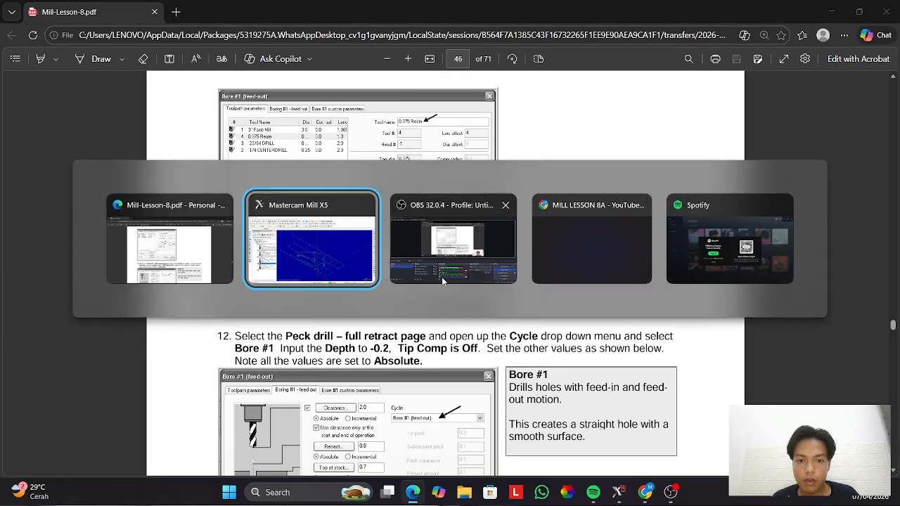
pyautogui.doubleClick(426, 302)
pyautogui.write('12')
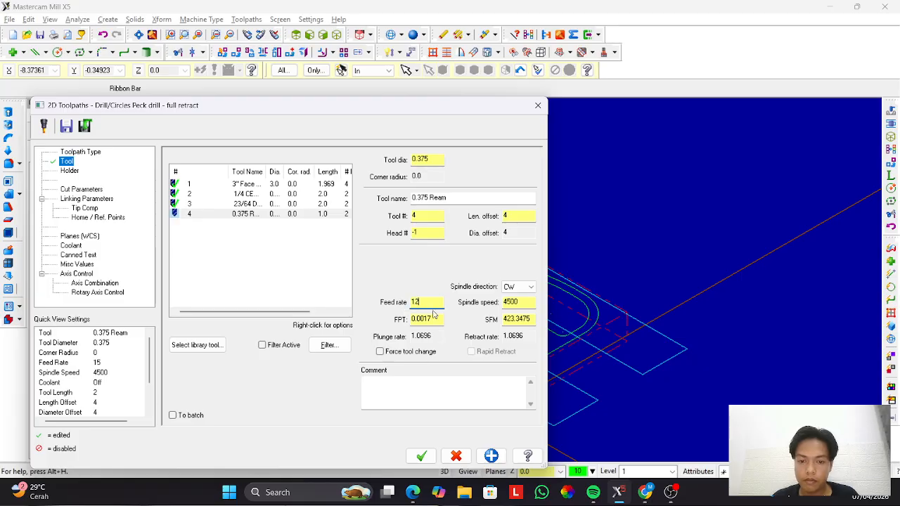
pyautogui.press('Tab')
pyautogui.write('40')
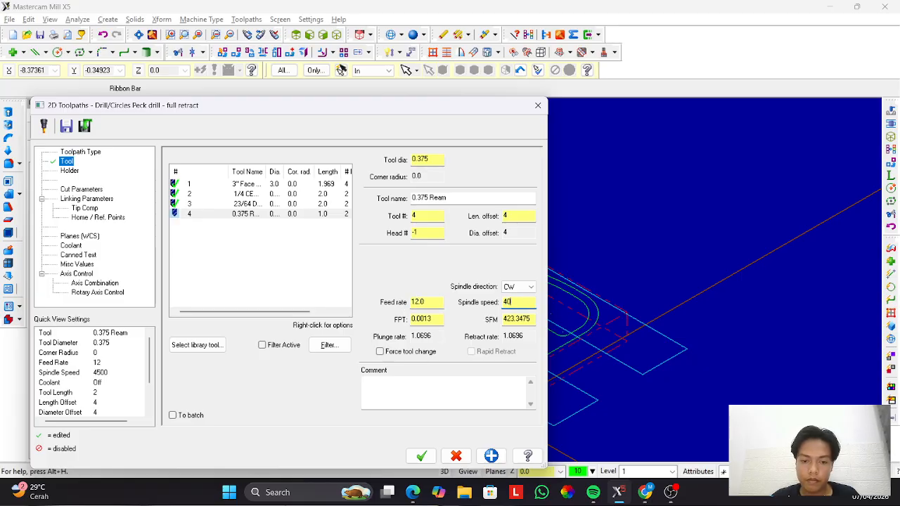
pyautogui.write('0')
pyautogui.hotkey('alt', 'Tab')
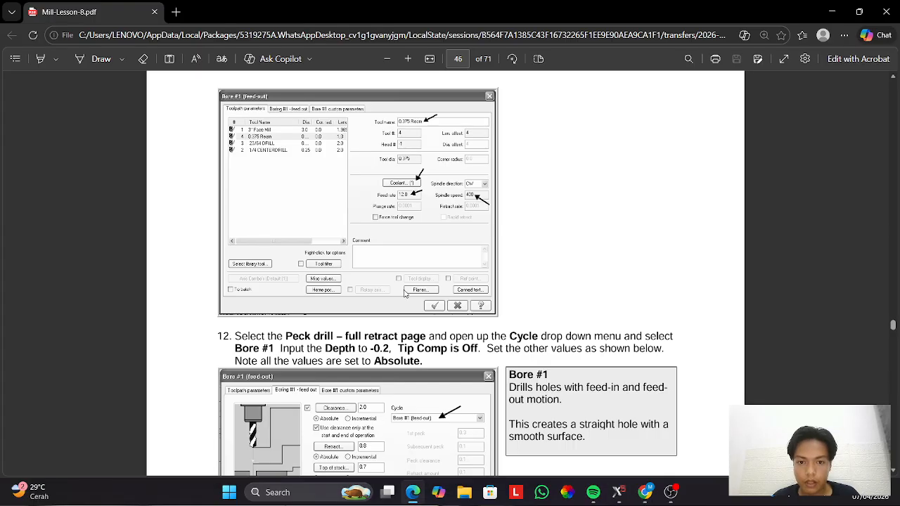
pyautogui.hotkey('alt', 'Tab')
pyautogui.hotkey('alt', 'Tab')
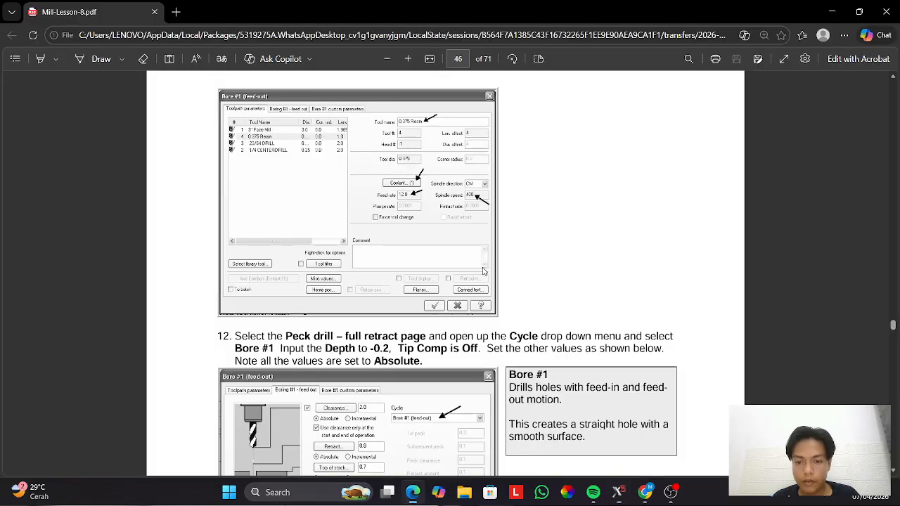
pyautogui.scroll(-3, 372, 293)
pyautogui.hotkey('alt', 'Tab')
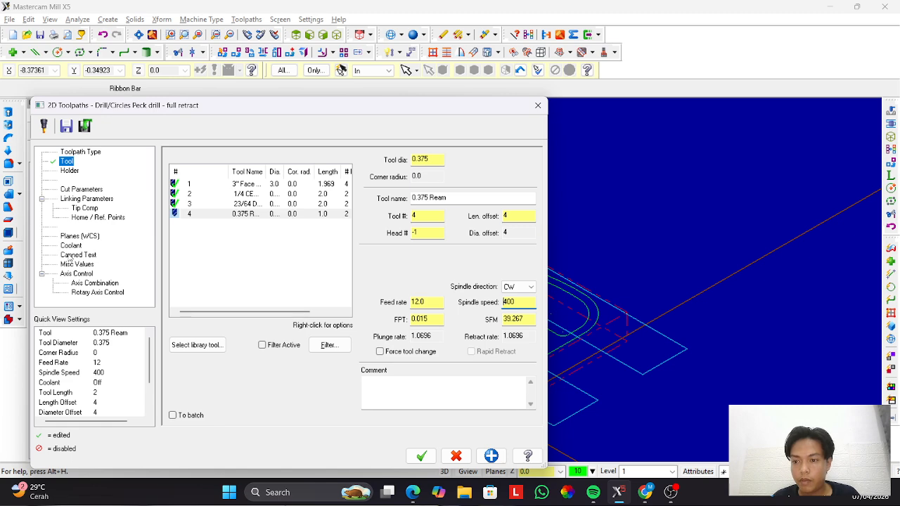
# Check the reaming operation's linking parameters against step 12 of Mill-Lesson-8.pdf and set its cycle to Bore #1 (feed-out).
pyautogui.click(86, 199)
pyautogui.hotkey('alt', 'Tab')
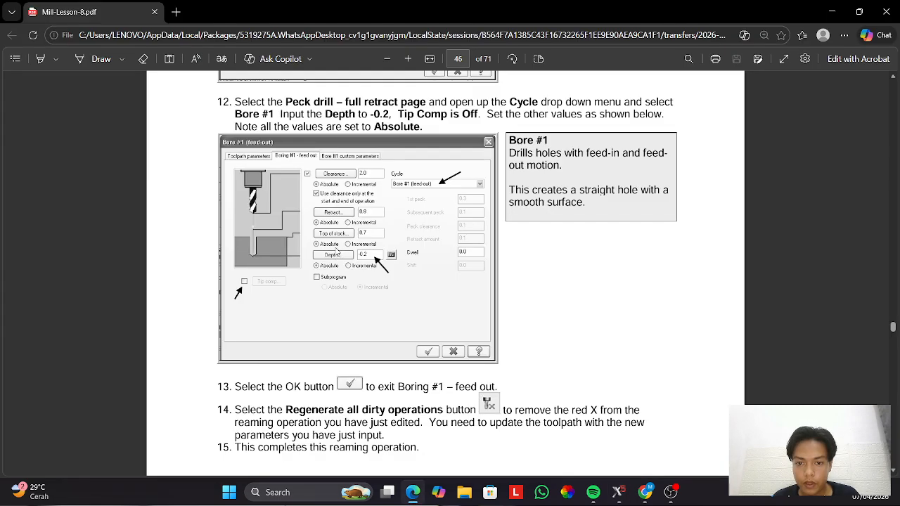
pyautogui.hotkey('alt', 'Tab')
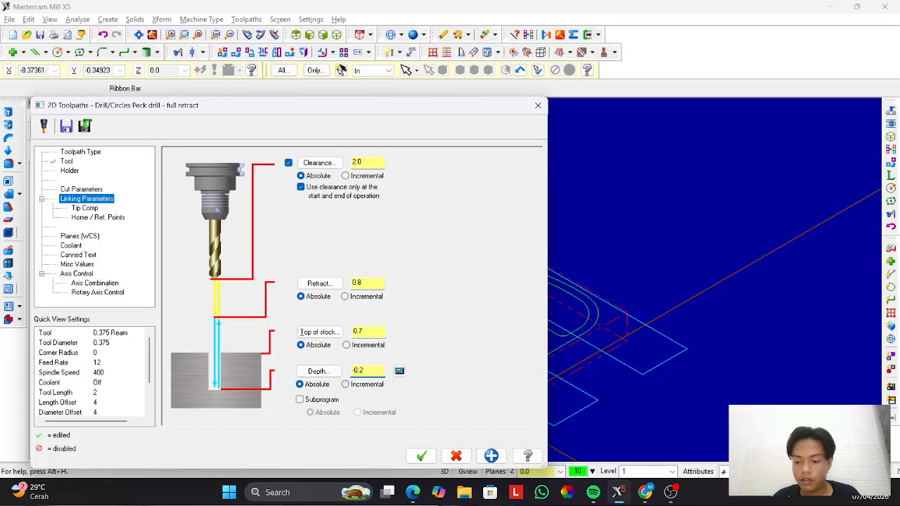
pyautogui.hotkey('alt', 'Tab')
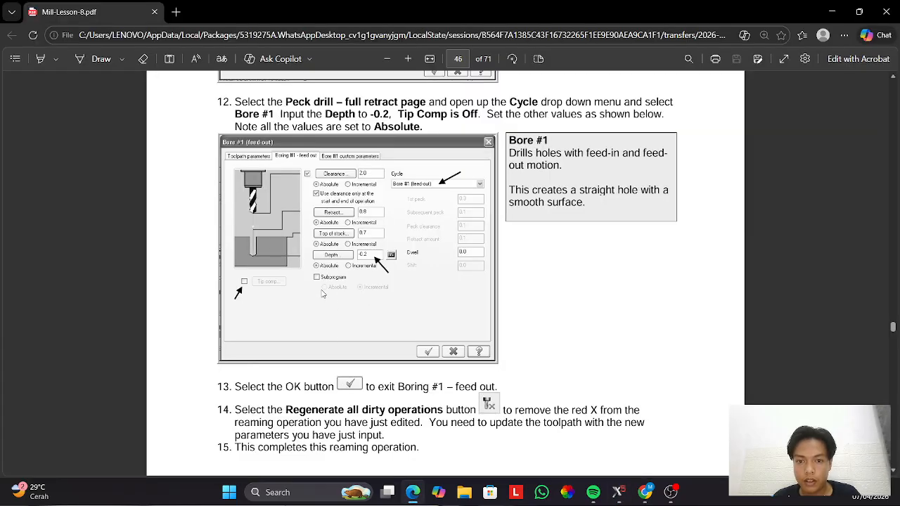
pyautogui.hotkey('alt', 'Tab')
pyautogui.click(81, 189)
pyautogui.click(273, 166)
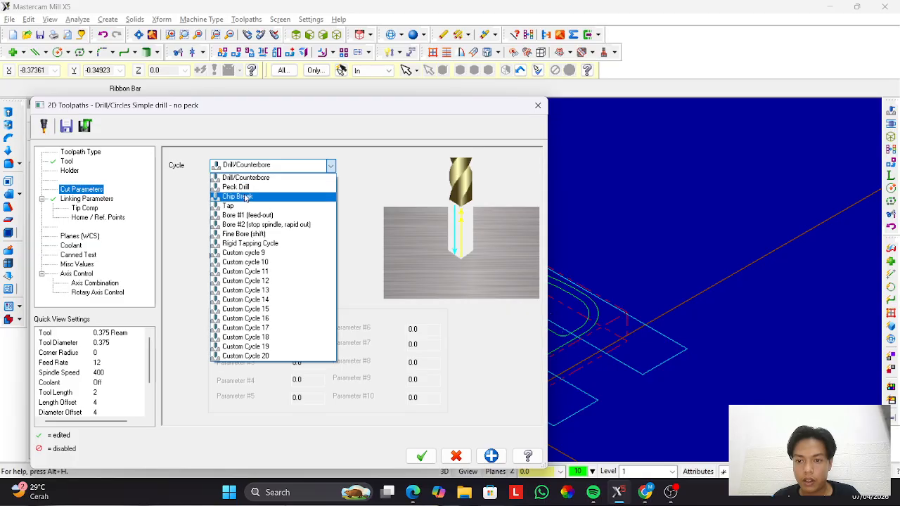
pyautogui.click(247, 216)
# Turn off tip compensation for the bore operation, checking the setting against Mill-Lesson-8.pdf.
pyautogui.hotkey('alt', 'Tab')
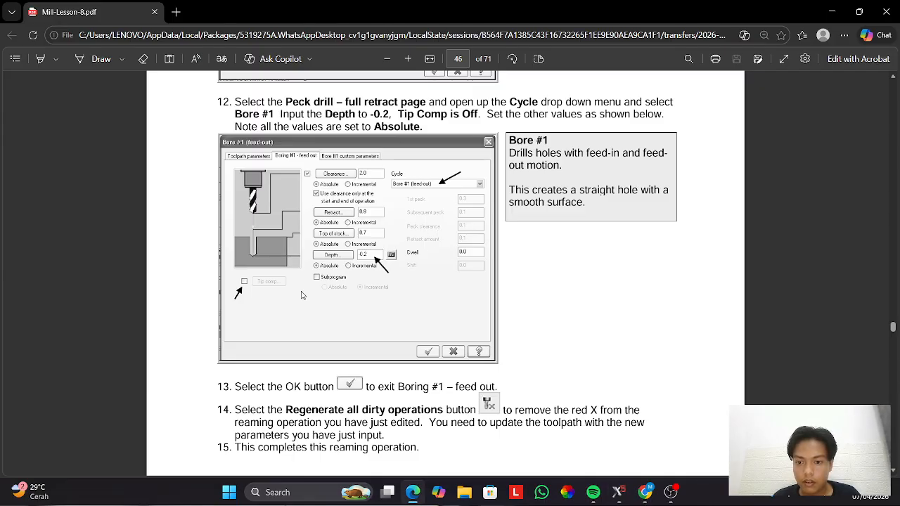
pyautogui.scroll(-3, 301, 295)
pyautogui.hotkey('alt', 'Tab')
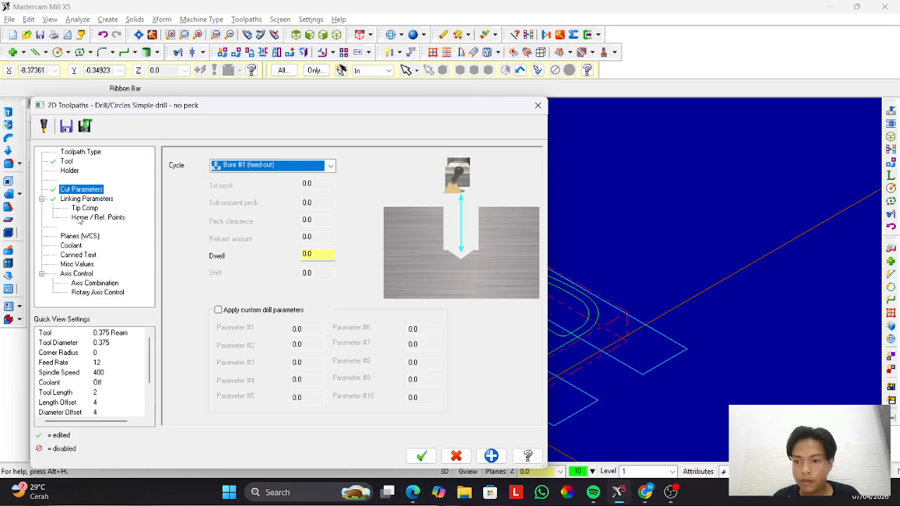
pyautogui.click(84, 208)
pyautogui.click(183, 166)
pyautogui.hotkey('alt', 'Tab')
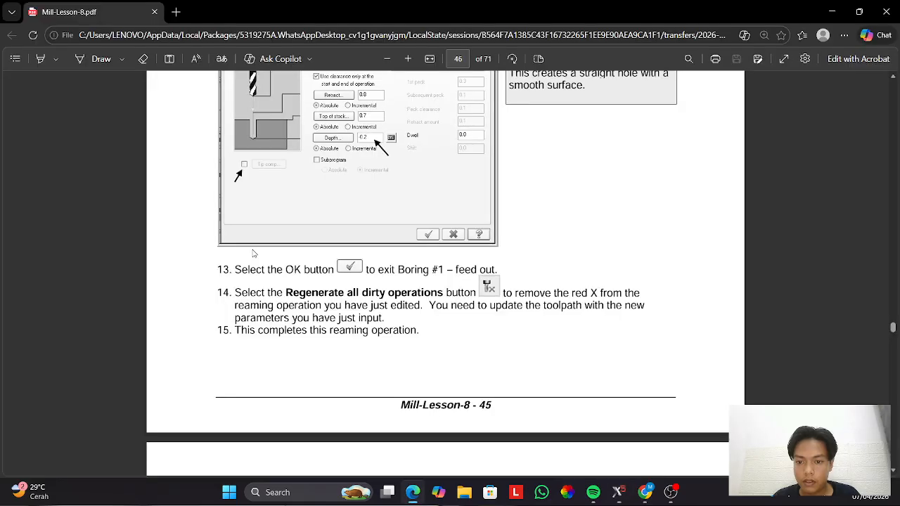
pyautogui.scroll(-3, 254, 253)
pyautogui.hotkey('alt', 'Tab')
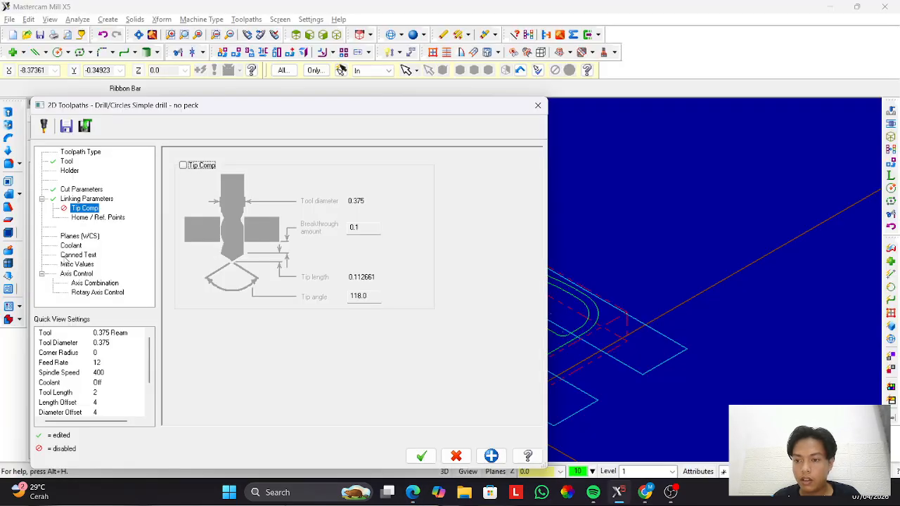
# Set the operation's Flood coolant to On and accept the drill toolpath parameters.
pyautogui.click(70, 245)
pyautogui.click(363, 219)
pyautogui.click(358, 227)
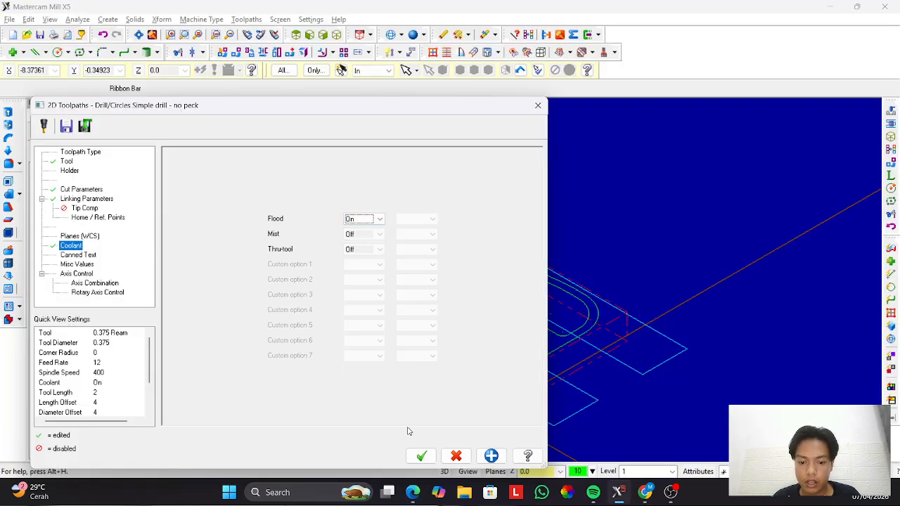
pyautogui.click(421, 457)
# Find Task 22 in Mill-Lesson-8.pdf, start a Pocket toolpath in Mastercam and switch the graphics view to Top.
pyautogui.hotkey('alt', 'Tab')
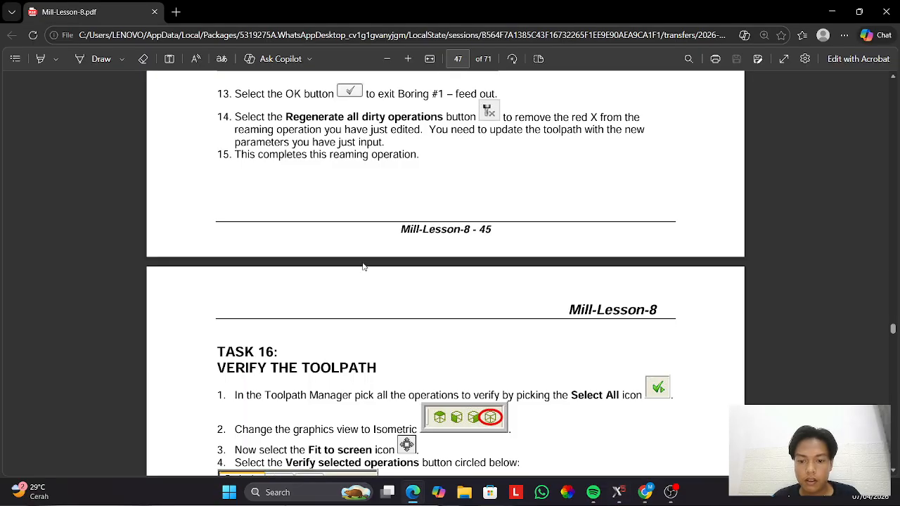
pyautogui.scroll(-3, 363, 266)
pyautogui.scroll(-20, 364, 266)
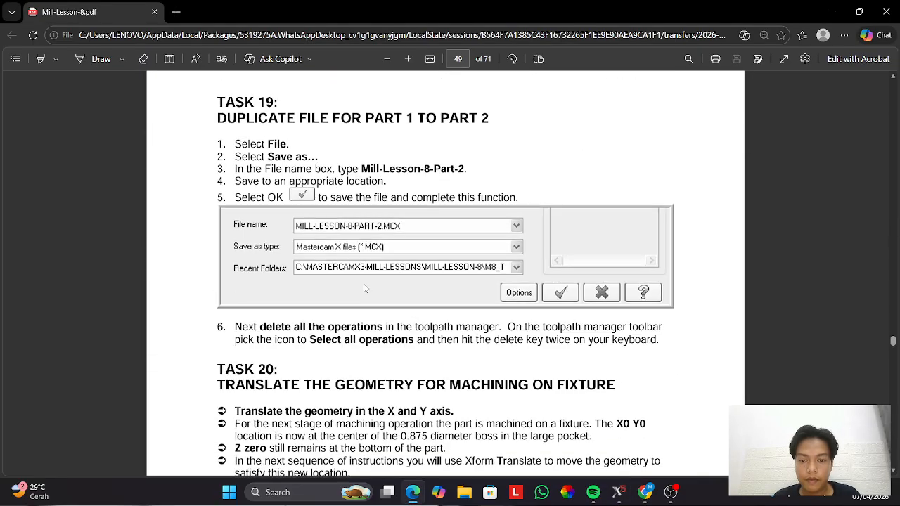
pyautogui.scroll(-20, 367, 287)
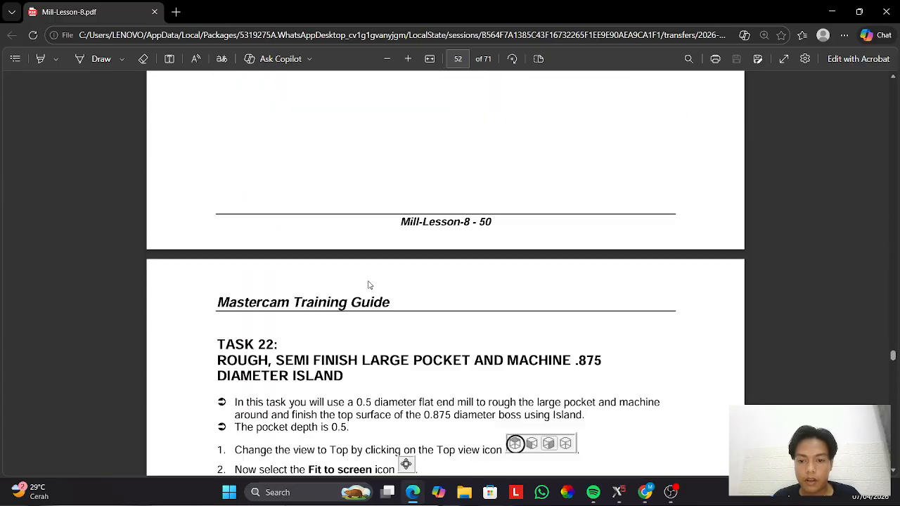
pyautogui.scroll(4, 370, 287)
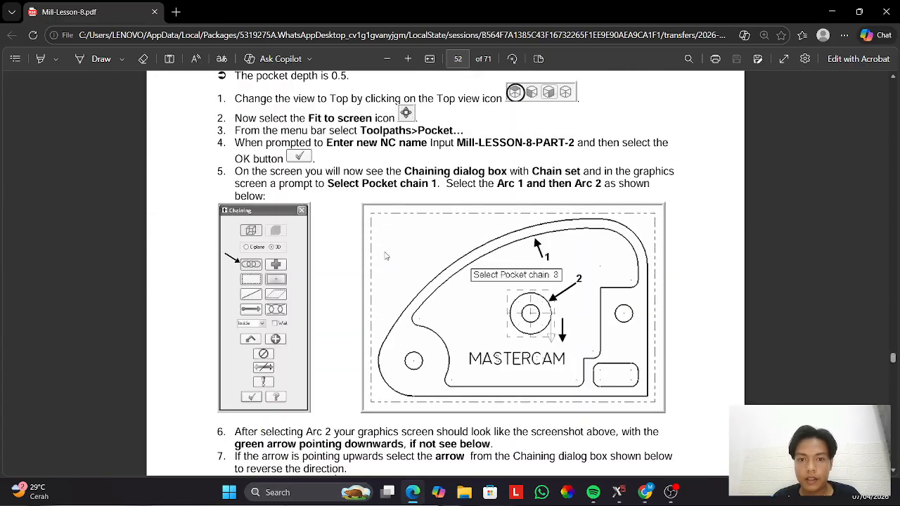
pyautogui.scroll(2, 385, 256)
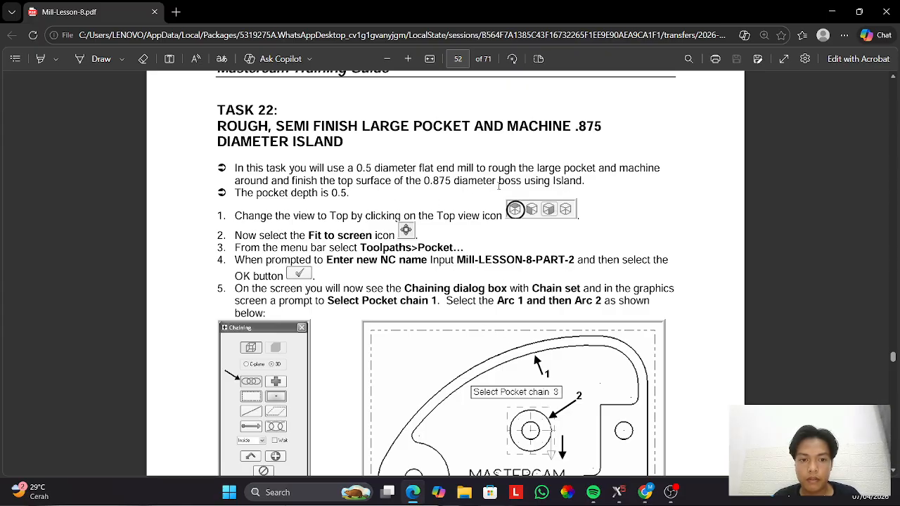
pyautogui.hotkey('alt', 'Tab')
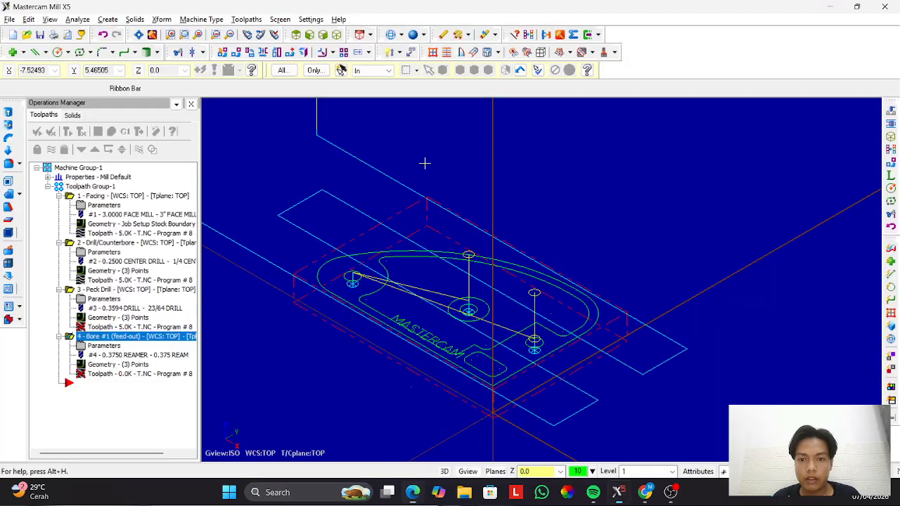
pyautogui.click(251, 20)
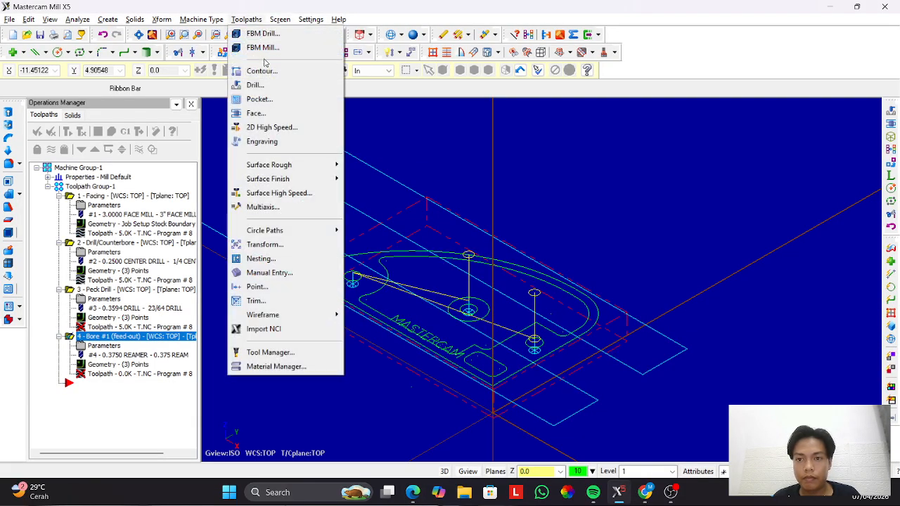
pyautogui.click(256, 98)
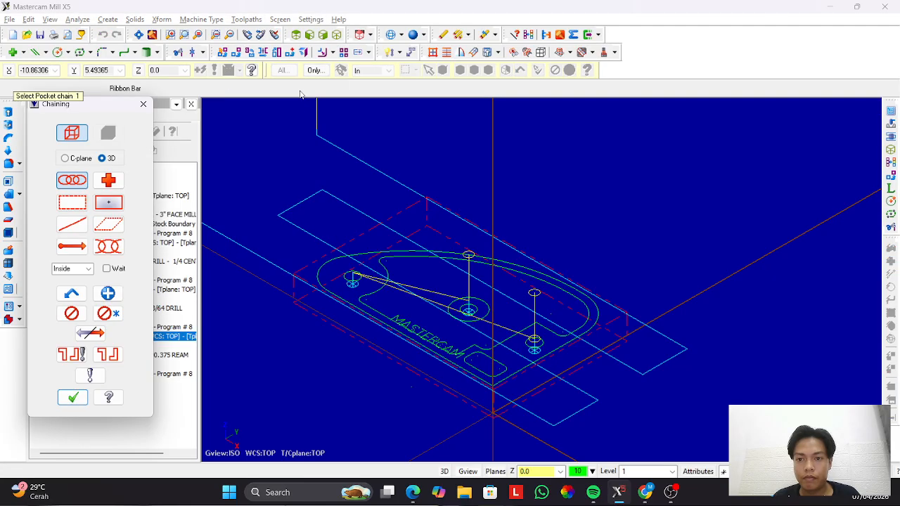
pyautogui.click(296, 35)
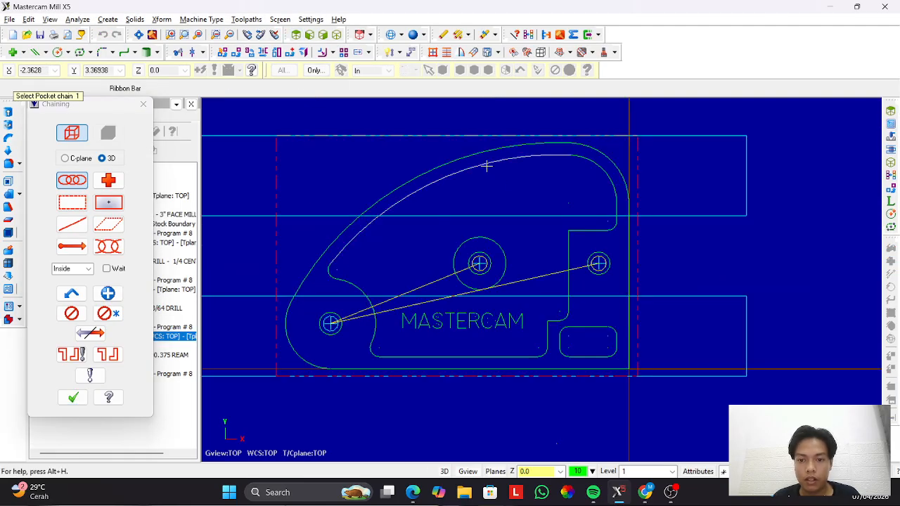
# Chain the large pocket's contour and the 0.875 diameter boss circle with its arrow pointing downwards, following Mill-Lesson-8.pdf, and accept the chains.
pyautogui.hotkey('alt', 'Tab')
pyautogui.scroll(-3, 488, 204)
pyautogui.hotkey('alt', 'Tab')
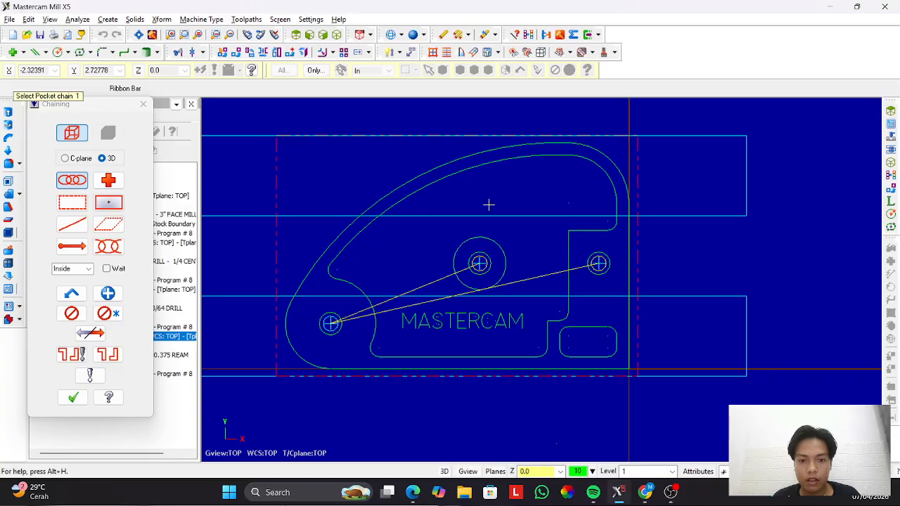
pyautogui.click(536, 158)
pyautogui.hotkey('alt', 'Tab')
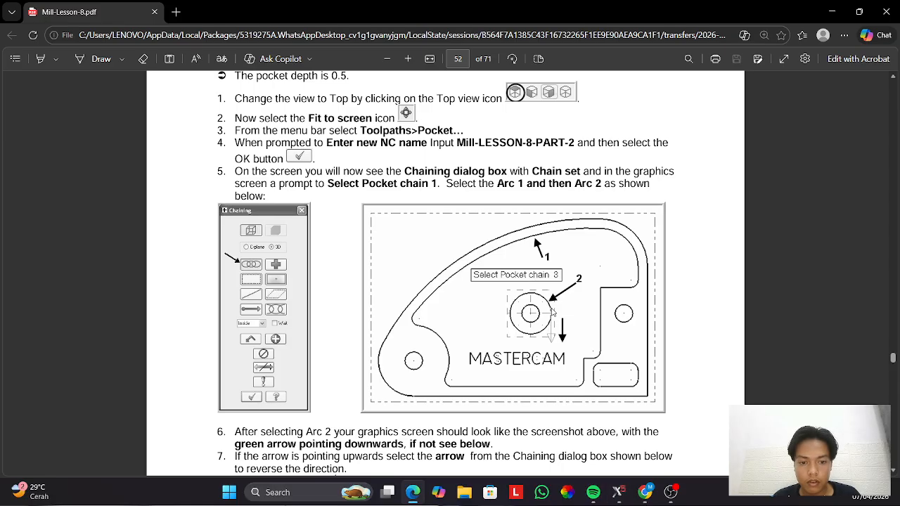
pyautogui.hotkey('alt', 'Tab')
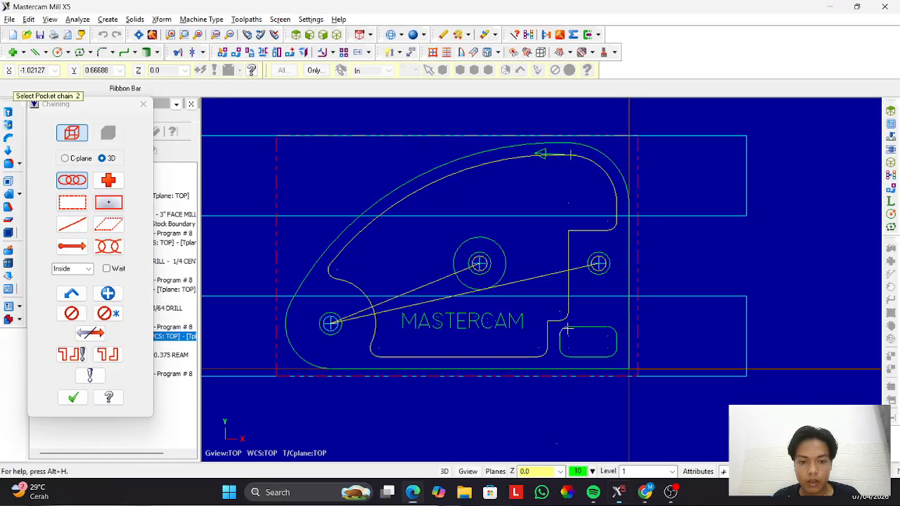
pyautogui.click(505, 260)
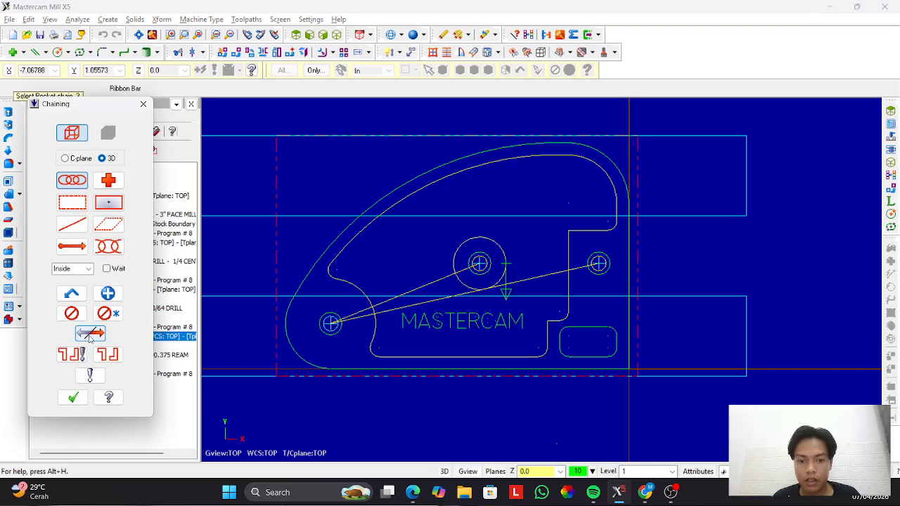
pyautogui.click(73, 398)
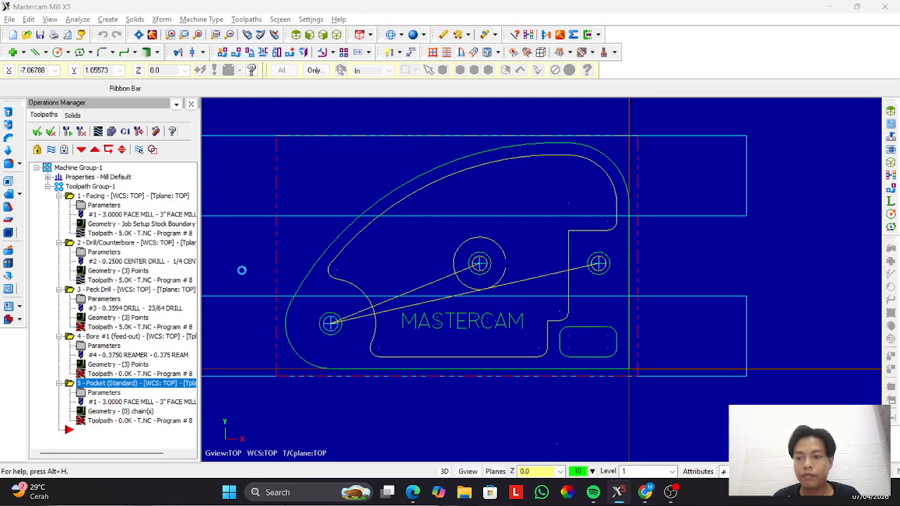
# Add the 1/2 FLAT ENDMILL from the unfiltered MILL_INCH.TOOLS-5 library to the pocket operation, following Mill-Lesson-8.pdf.
pyautogui.hotkey('alt', 'Tab')
pyautogui.scroll(-4, 279, 262)
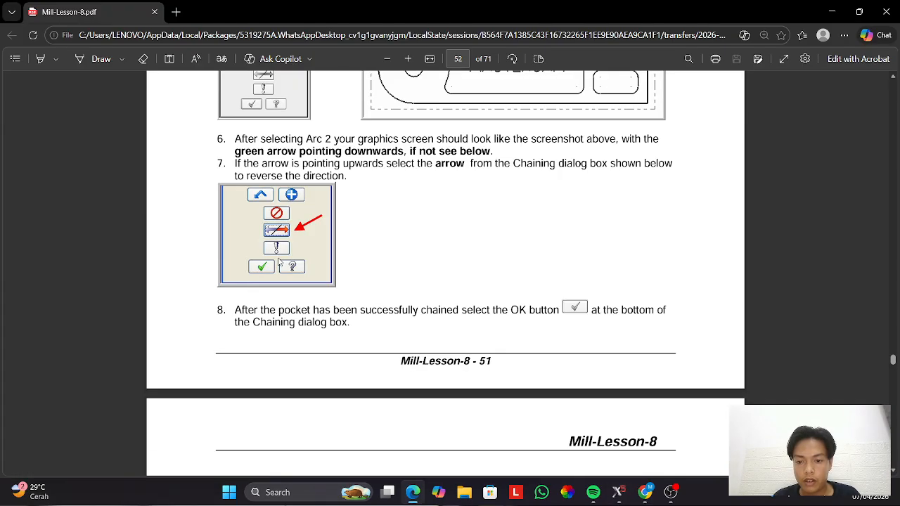
pyautogui.scroll(-8, 279, 261)
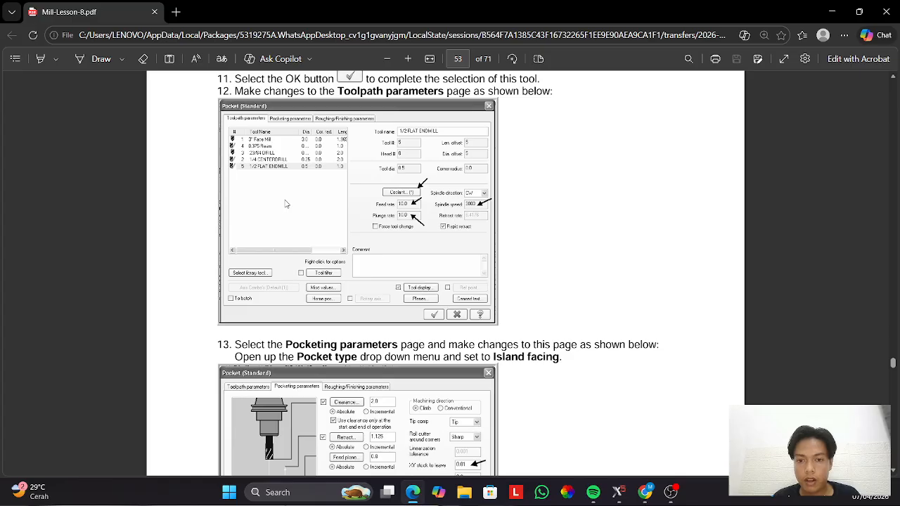
pyautogui.hotkey('alt', 'Tab')
pyautogui.click(67, 161)
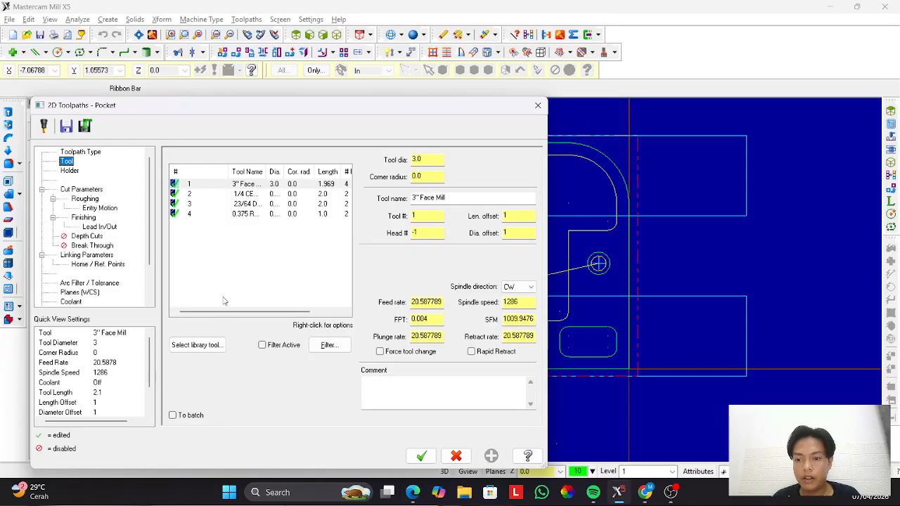
pyautogui.click(198, 345)
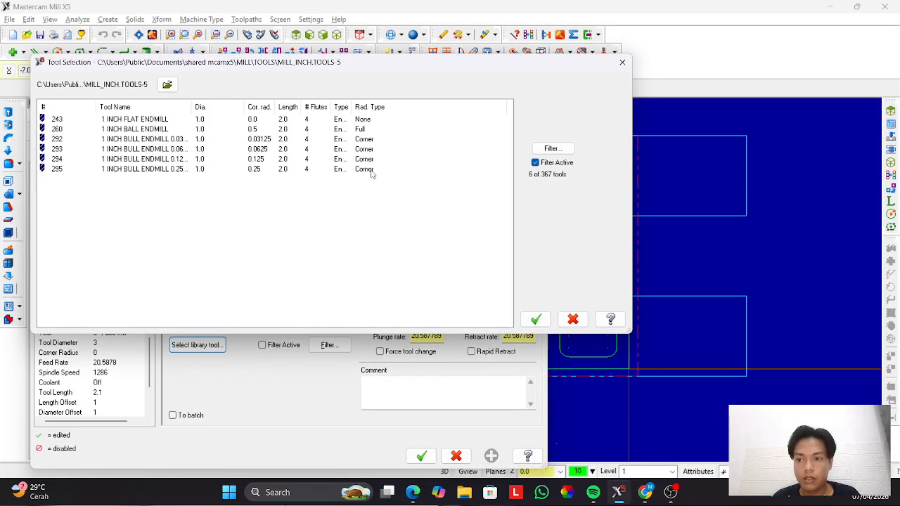
pyautogui.click(536, 163)
pyautogui.scroll(-20, 223, 230)
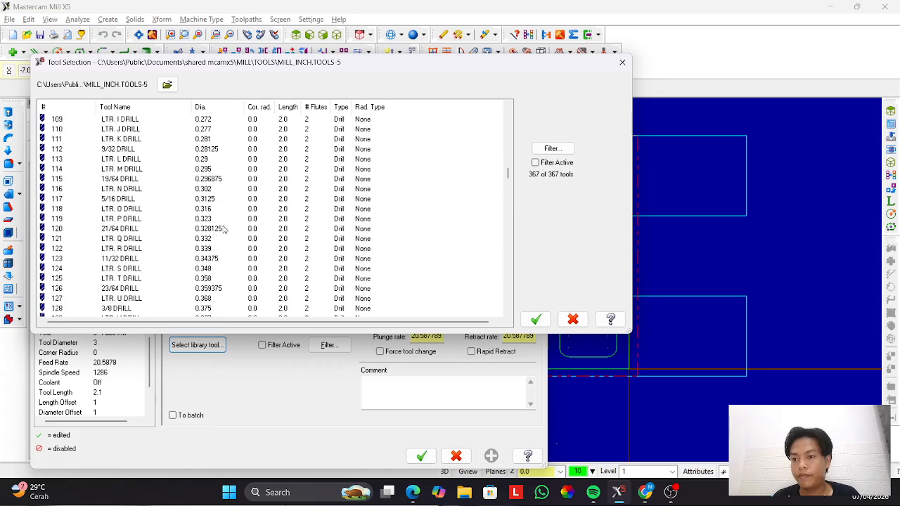
pyautogui.scroll(-20, 223, 230)
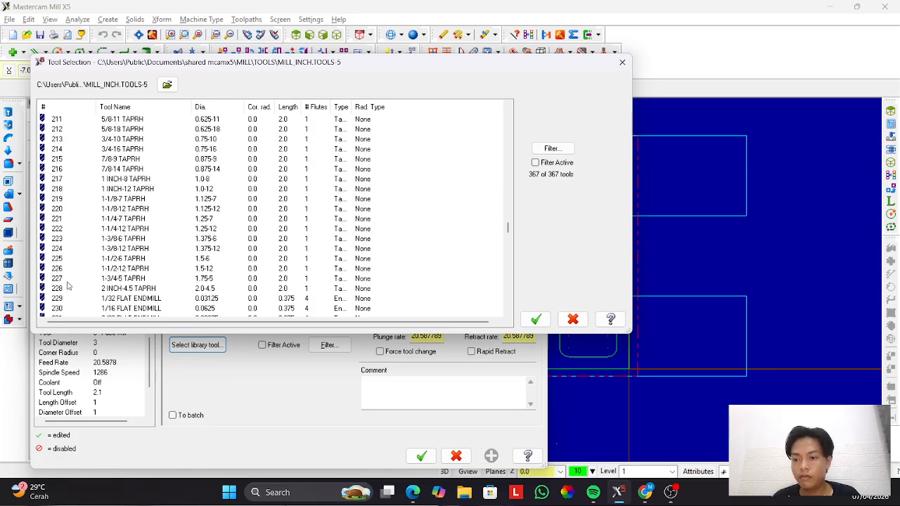
pyautogui.scroll(-5, 70, 281)
pyautogui.click(64, 249)
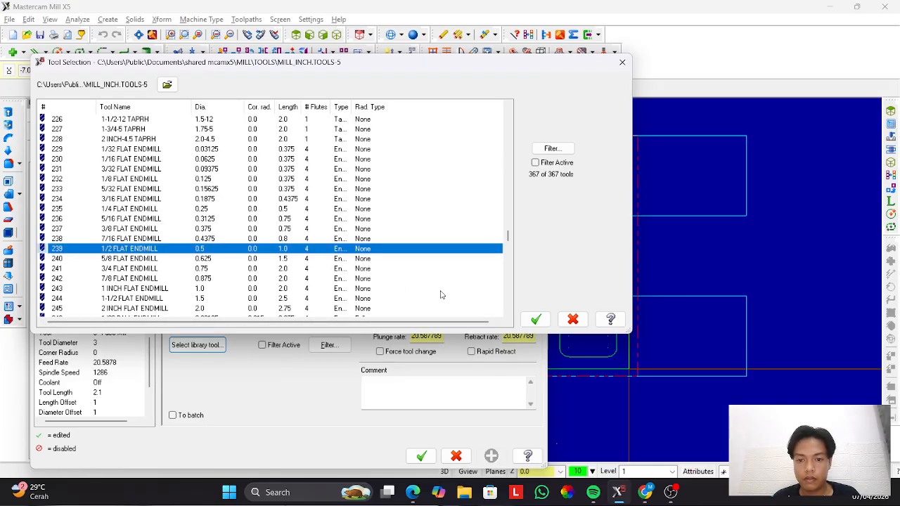
pyautogui.click(535, 320)
# Set the 1/2 flat endmill's feed rate to 10, plunge rate to 10 and spindle speed to 3000, following Mill-Lesson-8.pdf.
pyautogui.hotkey('alt', 'Tab')
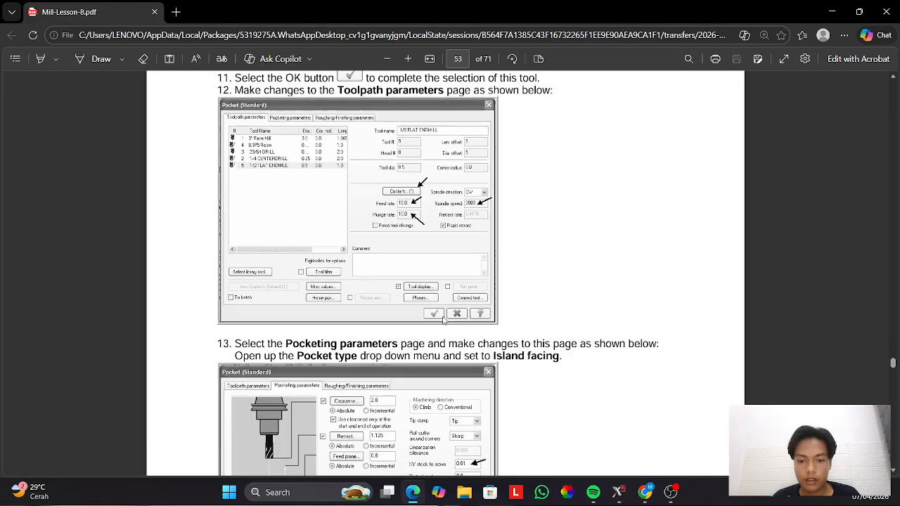
pyautogui.scroll(-2, 464, 295)
pyautogui.scroll(1, 493, 232)
pyautogui.hotkey('alt', 'Tab')
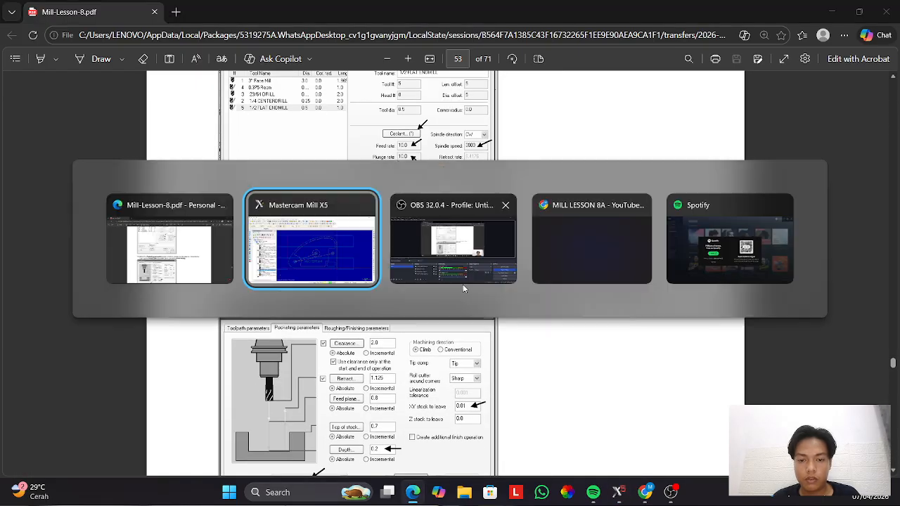
pyautogui.doubleClick(420, 302)
pyautogui.write('10')
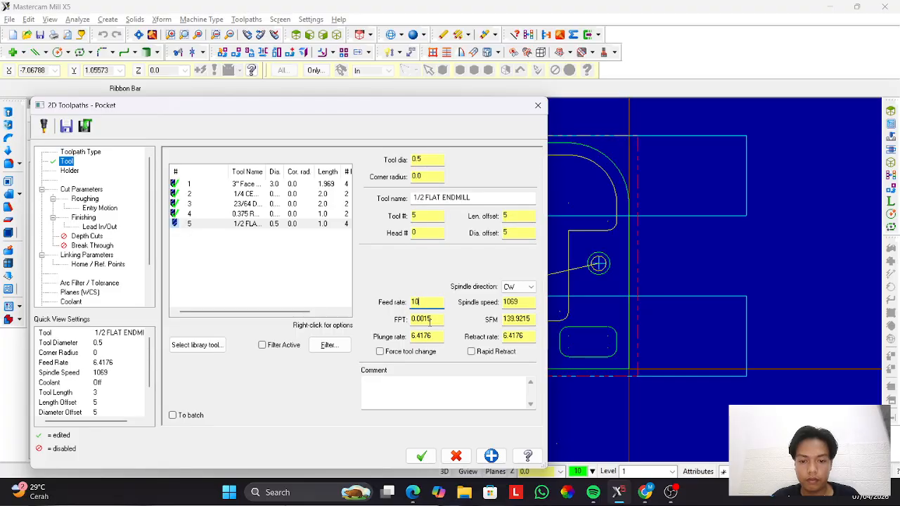
pyautogui.doubleClick(437, 336)
pyautogui.write('10')
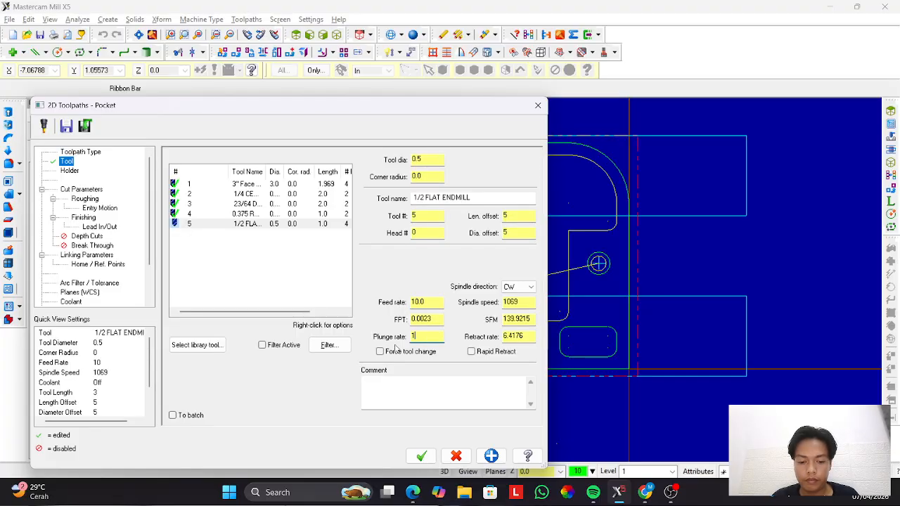
pyautogui.doubleClick(521, 302)
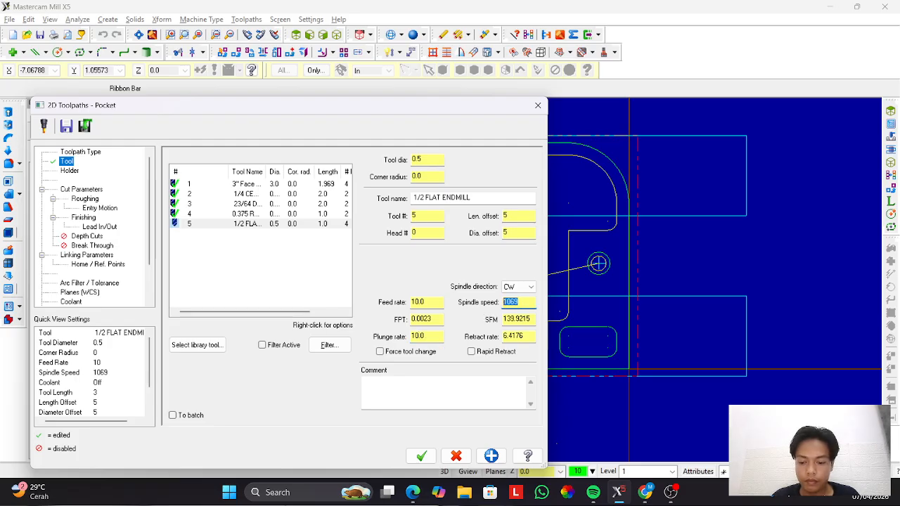
pyautogui.write('3000')
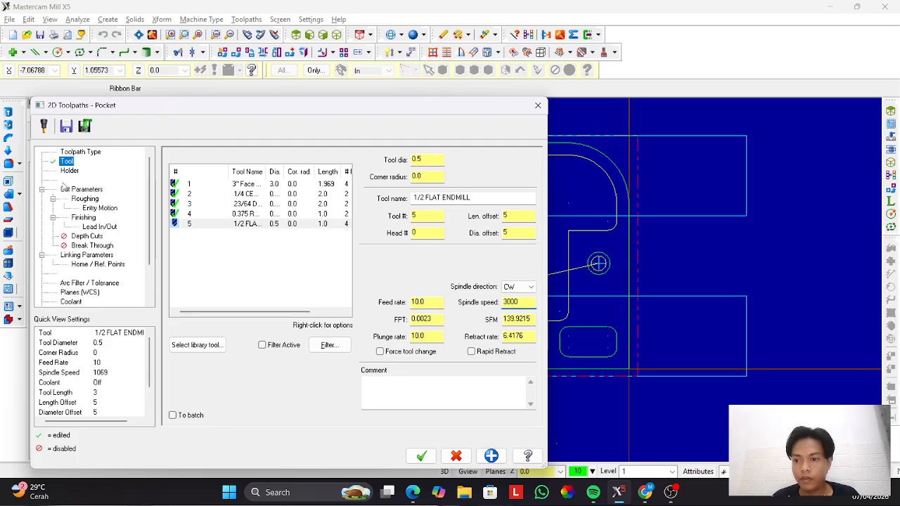
# Enable Clearance in the pocket's linking parameters and switch the retract, feed plane and depth to Absolute, following Mill-Lesson-8.pdf.
pyautogui.hotkey('alt', 'Tab')
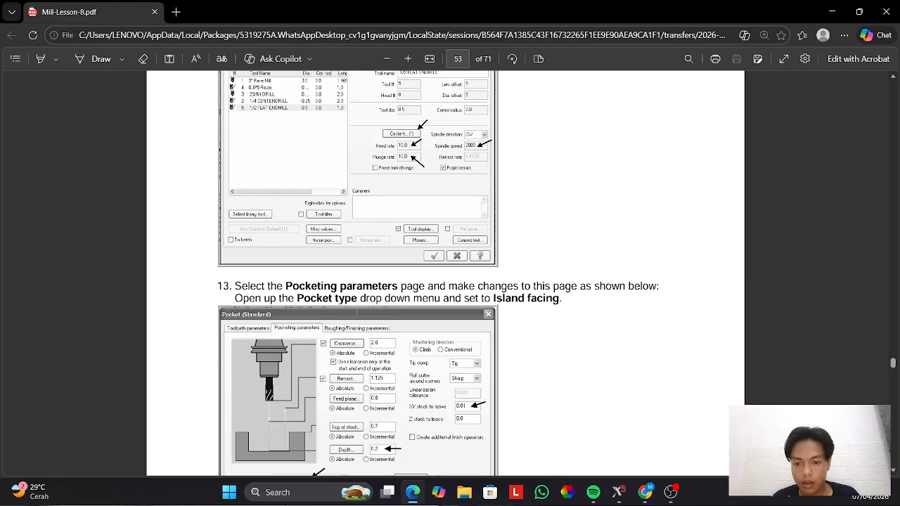
pyautogui.scroll(-2, 257, 384)
pyautogui.hotkey('alt', 'Tab')
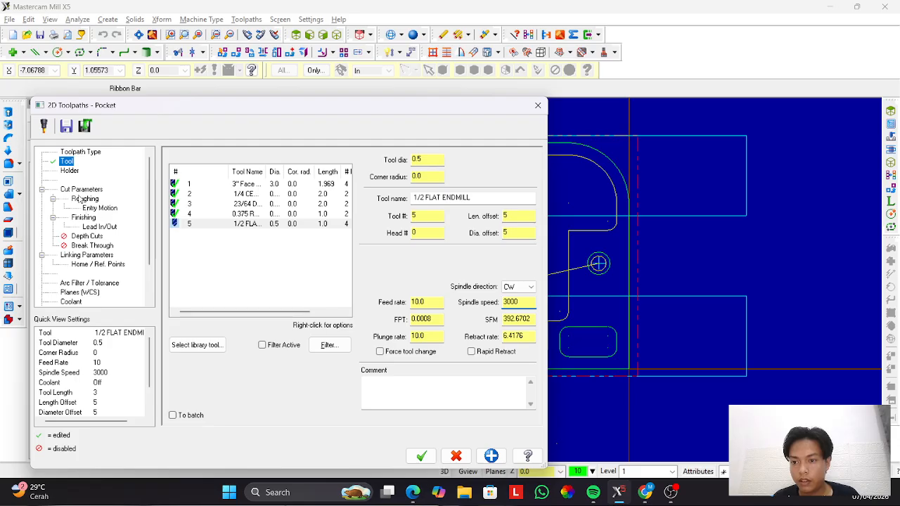
pyautogui.click(85, 255)
pyautogui.click(289, 164)
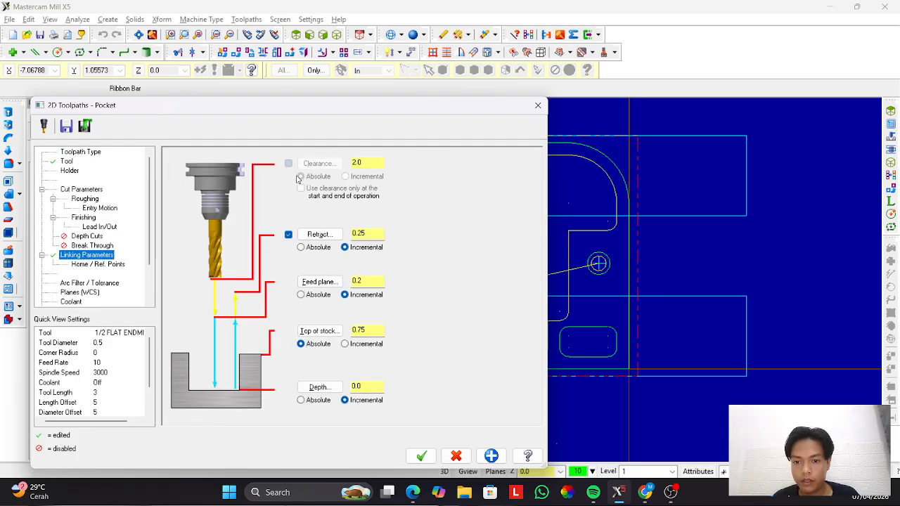
pyautogui.click(301, 295)
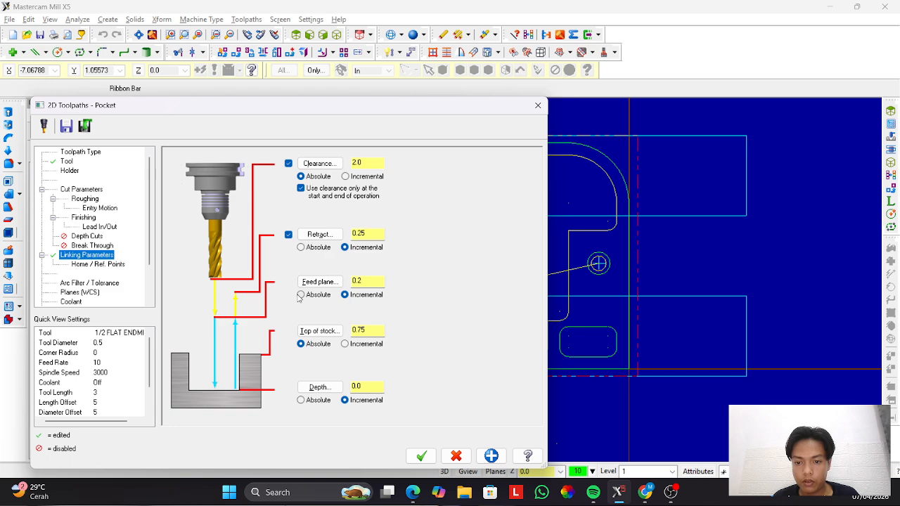
pyautogui.click(302, 248)
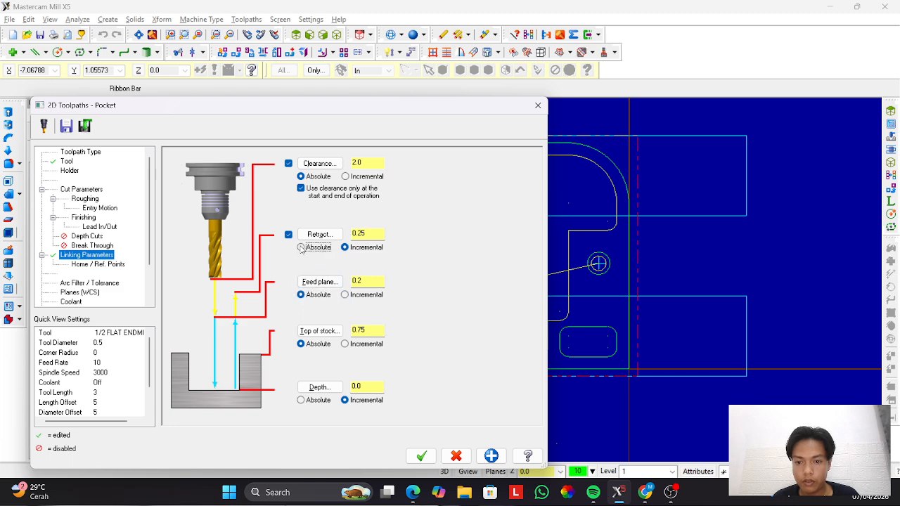
pyautogui.click(301, 400)
# Set the pocket's depth to 0.2 and retract height to 1.125, following Mill-Lesson-8.pdf.
pyautogui.hotkey('alt', 'Tab')
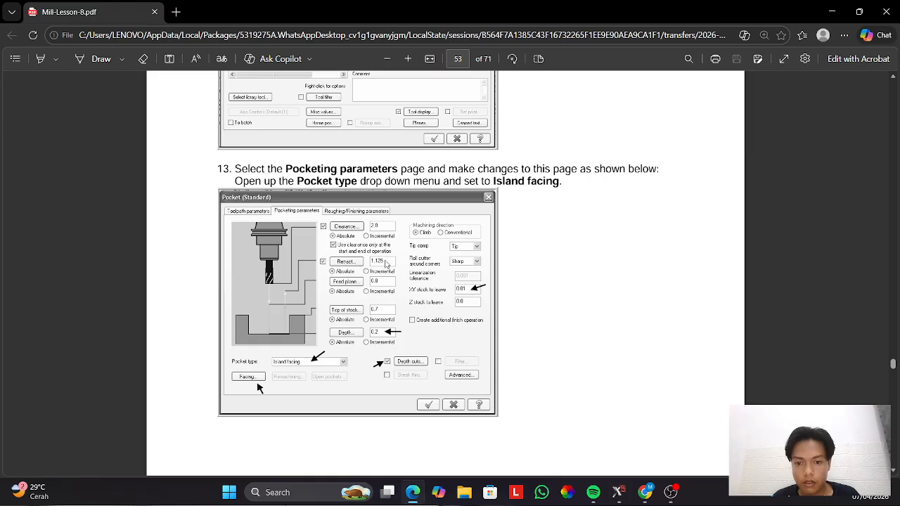
pyautogui.hotkey('alt', 'Tab')
pyautogui.doubleClick(371, 232)
pyautogui.write('1.12')
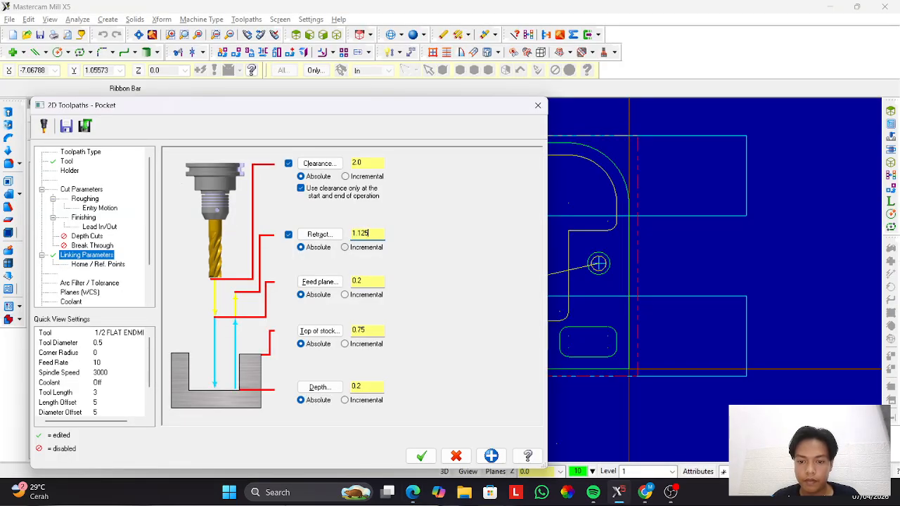
pyautogui.write('5')
# Set the feed plane to 0.8 and the top of stock to 0.7, checking the linking values against Mill-Lesson-8.pdf.
pyautogui.hotkey('alt', 'Tab')
pyautogui.hotkey('alt', 'Tab')
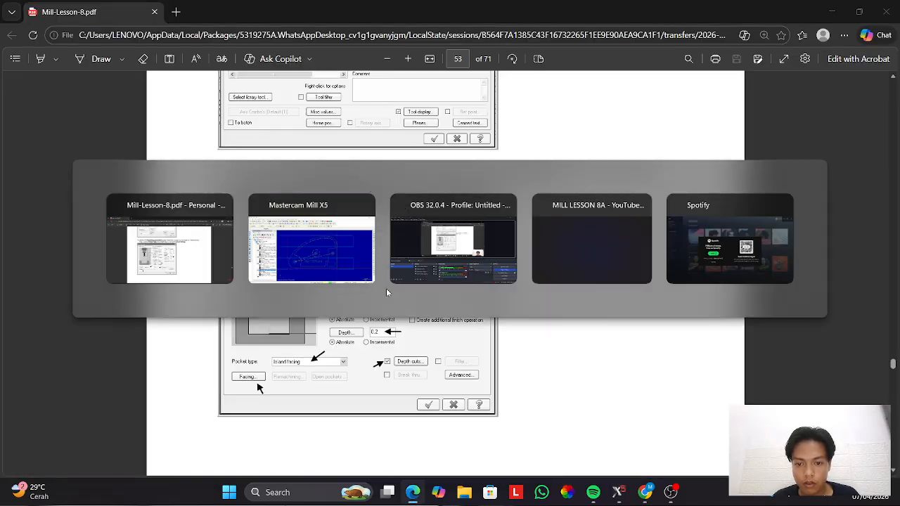
pyautogui.press('BackSpace')
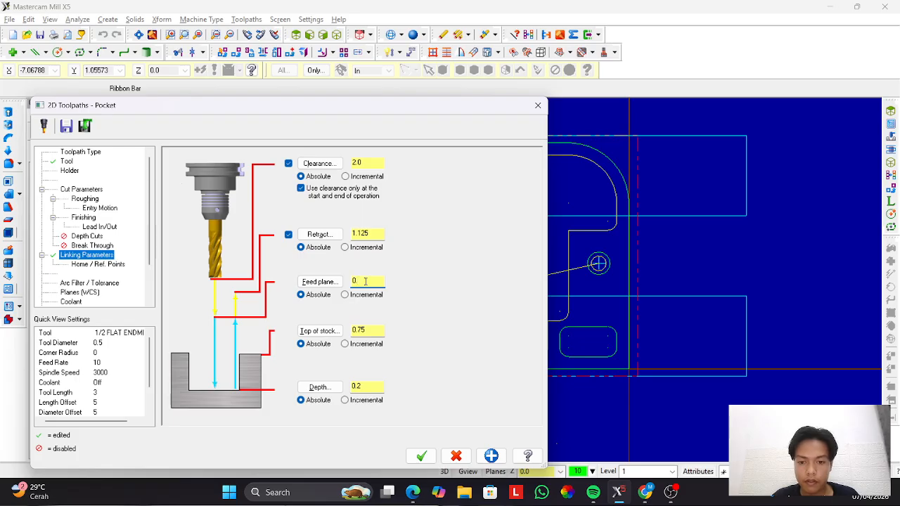
pyautogui.hotkey('alt', 'Tab')
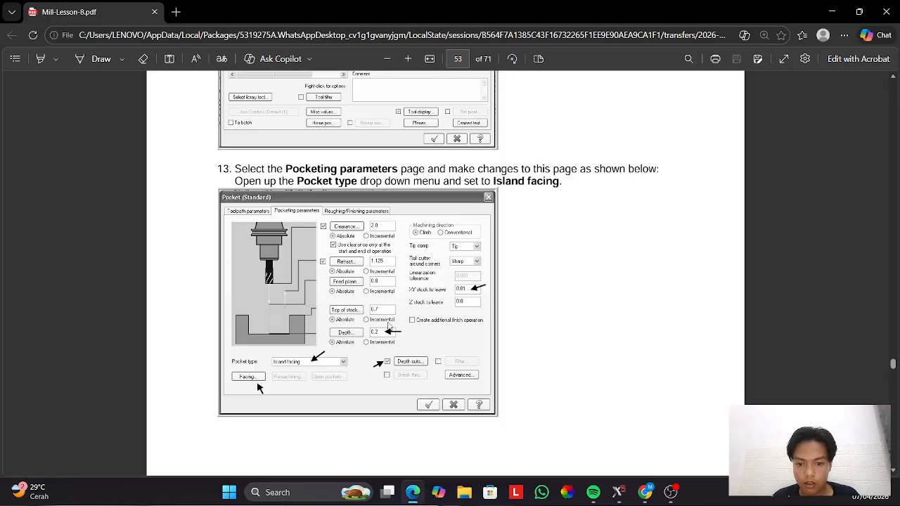
pyautogui.hotkey('alt', 'Tab')
pyautogui.write('8')
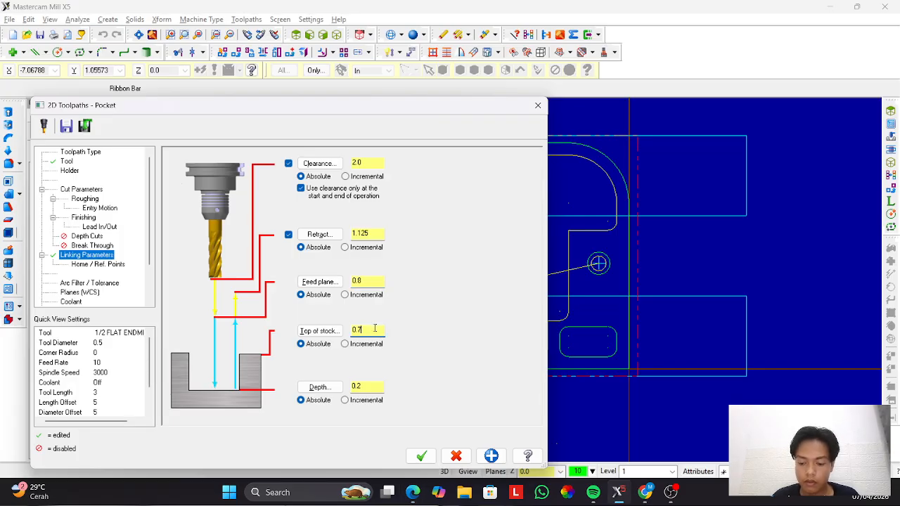
pyautogui.hotkey('alt', 'Tab')
pyautogui.hotkey('alt', 'Tab')
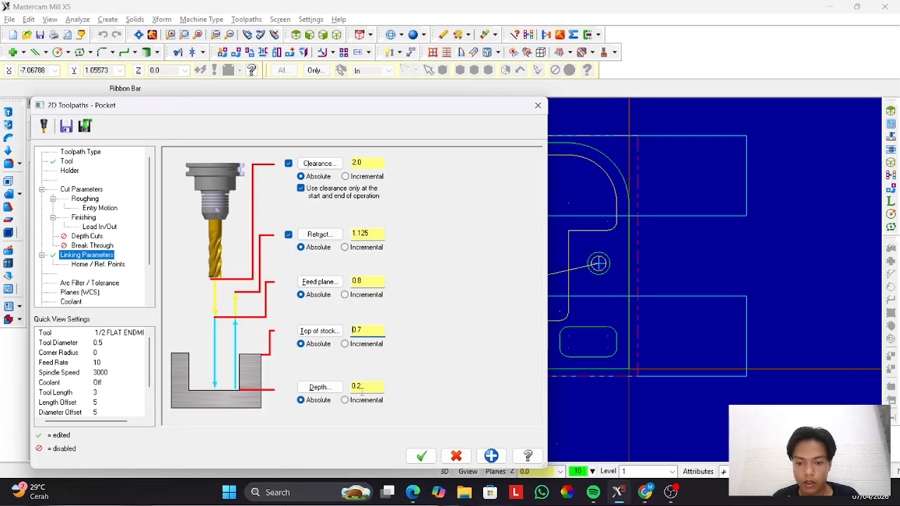
pyautogui.hotkey('alt', 'Tab')
pyautogui.hotkey('alt', 'Tab')
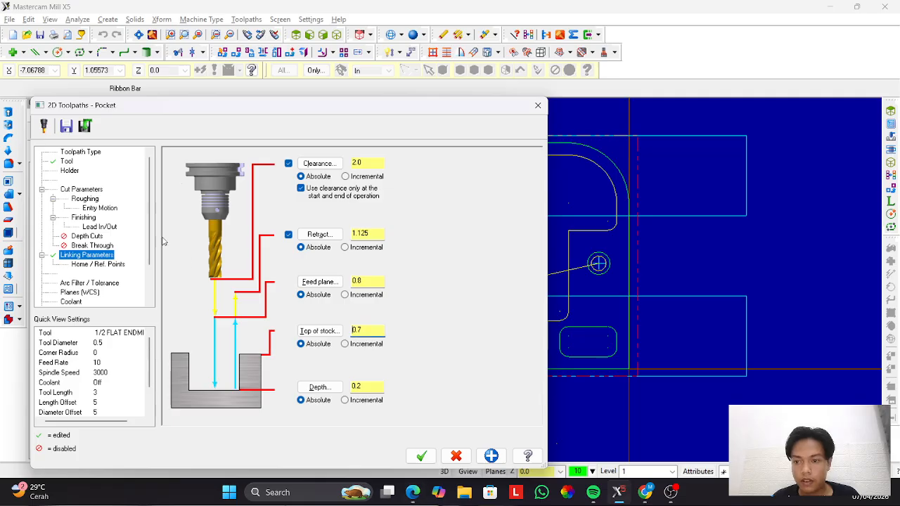
# Set the pocket type to Island facing in the cut parameters, following Mill-Lesson-8.pdf.
pyautogui.hotkey('alt', 'Tab')
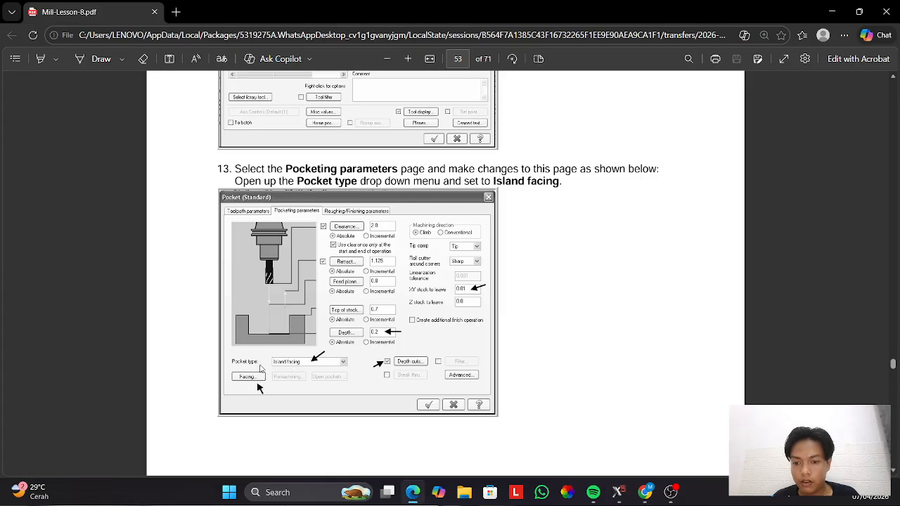
pyautogui.hotkey('alt', 'Tab')
pyautogui.click(81, 189)
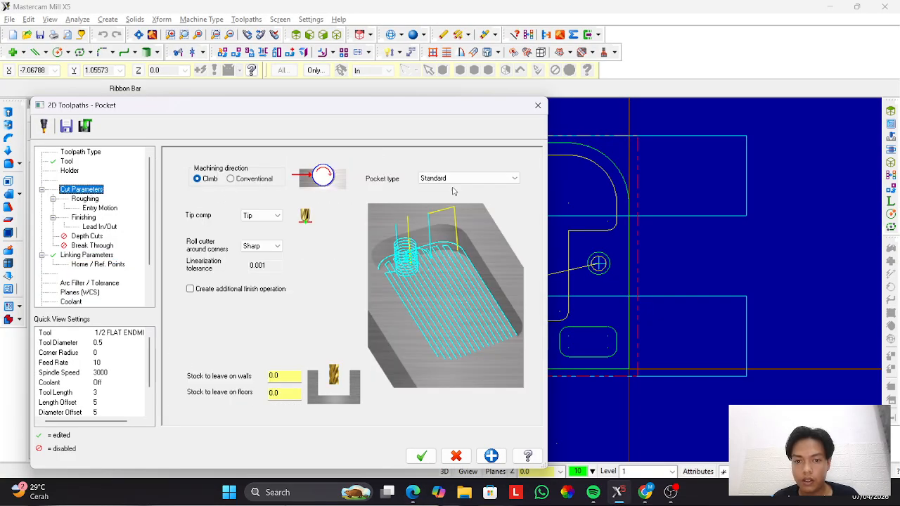
pyautogui.click(464, 179)
pyautogui.click(434, 207)
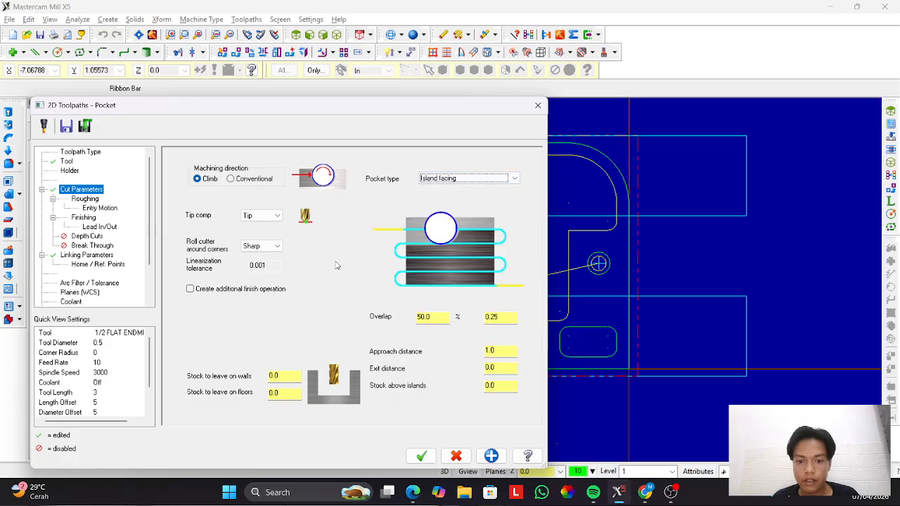
# Review Task 22 in Mill-Lesson-8.pdf and compare its Facing overlap, approach, exit and island stock values with the pocket's cut parameters.
pyautogui.hotkey('alt', 'Tab')
pyautogui.scroll(12, 434, 268)
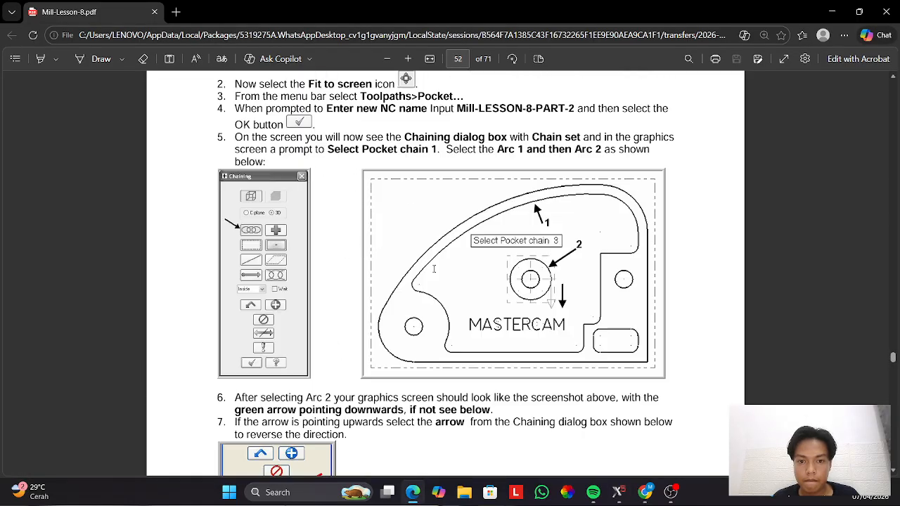
pyautogui.scroll(-4, 434, 269)
pyautogui.scroll(11, 431, 268)
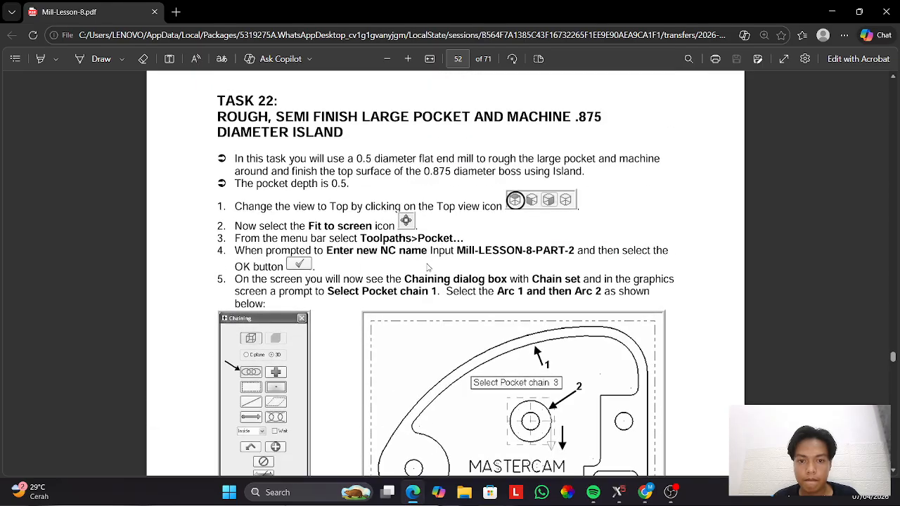
pyautogui.scroll(-20, 428, 267)
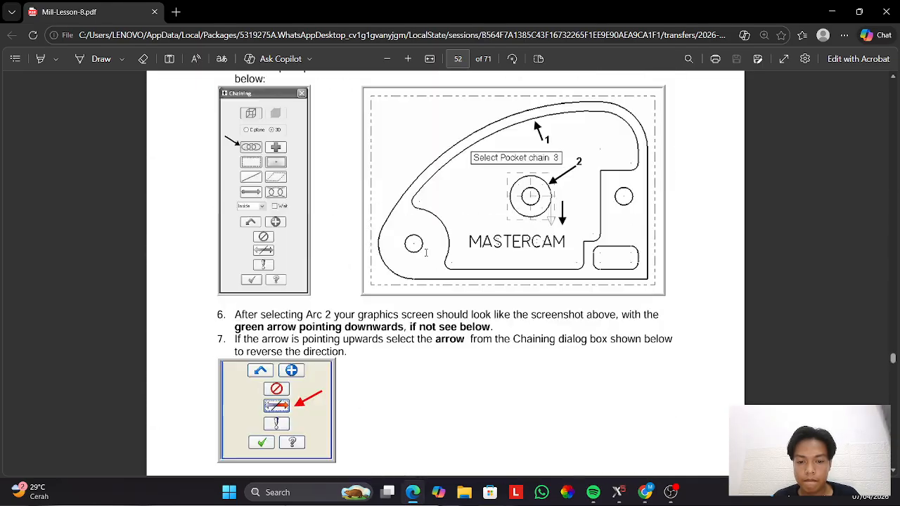
pyautogui.scroll(4, 425, 253)
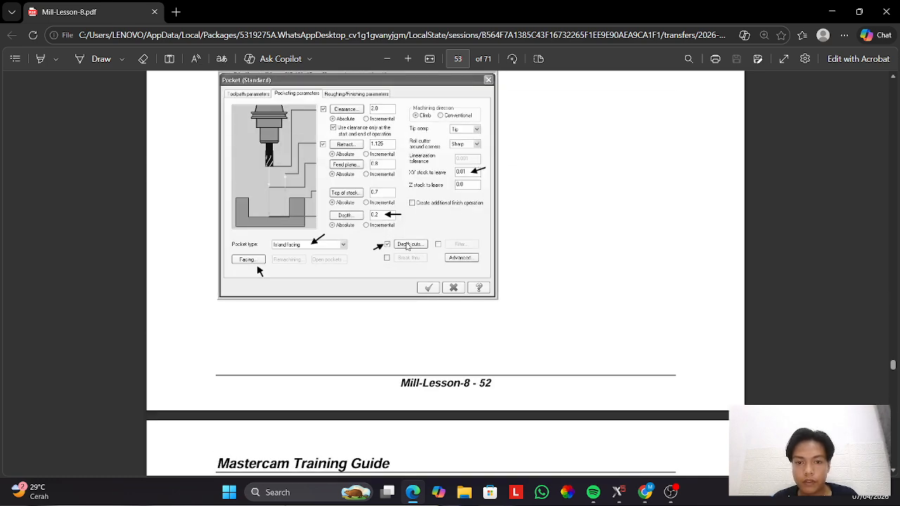
pyautogui.hotkey('alt', 'Tab')
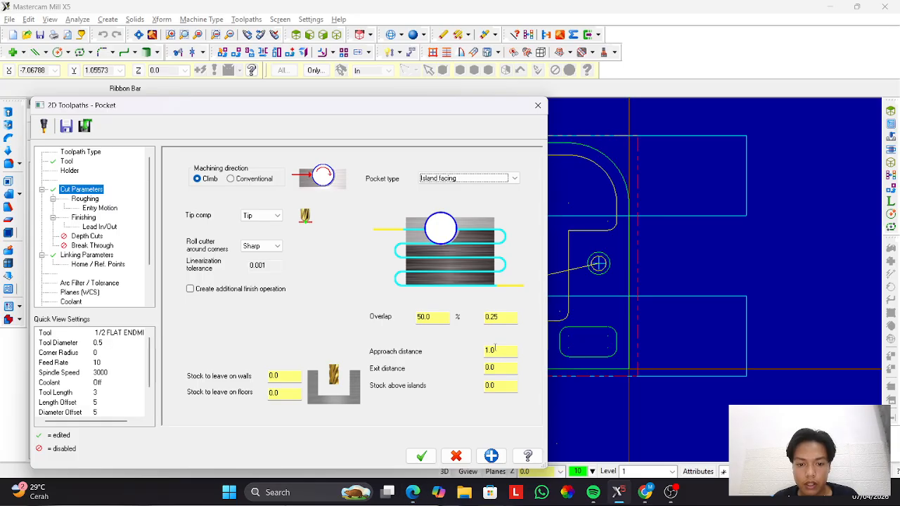
pyautogui.hotkey('alt', 'Tab')
pyautogui.scroll(-5, 257, 264)
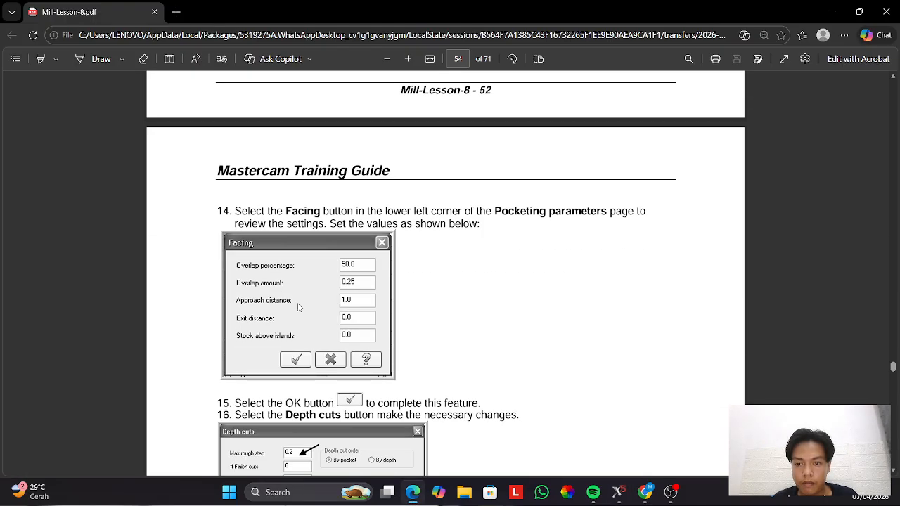
pyautogui.hotkey('alt', 'Tab')
pyautogui.hotkey('alt', 'Tab')
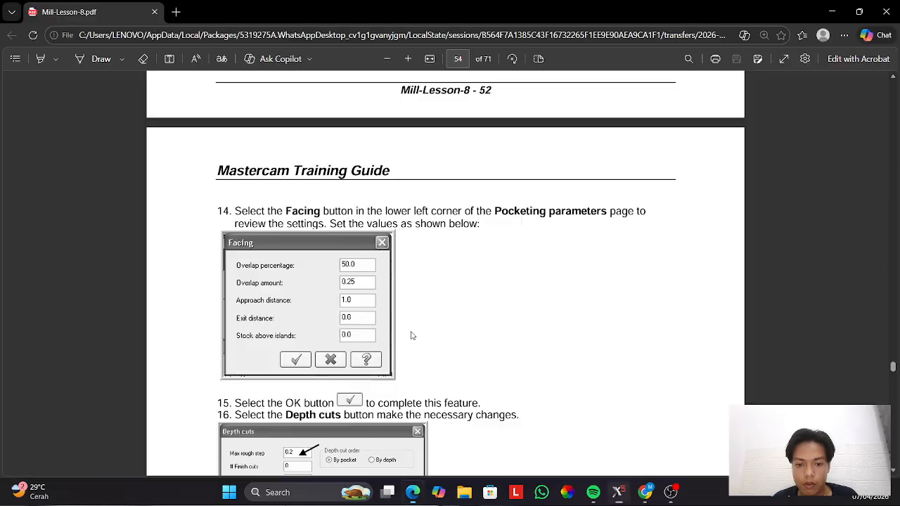
pyautogui.hotkey('alt', 'Tab')
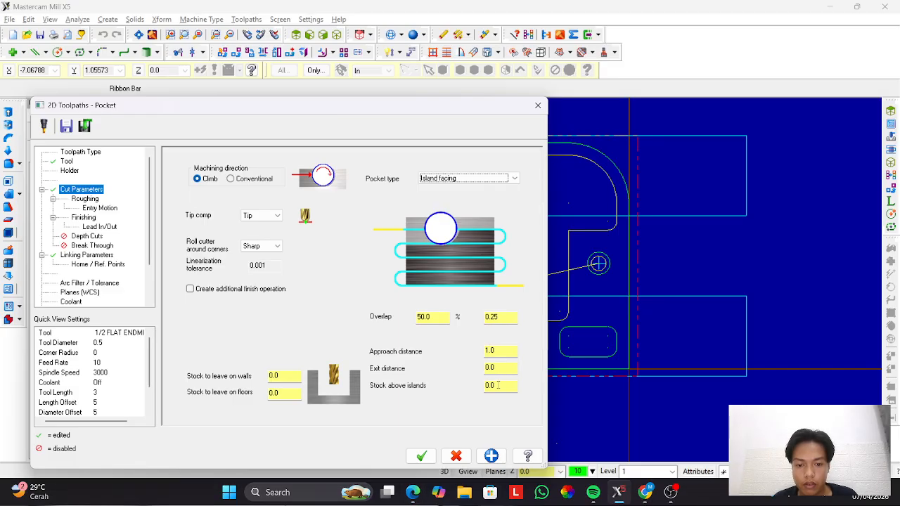
# Set the stock to leave on walls to 0.01, matching the XY stock value in Mill-Lesson-8.pdf.
pyautogui.hotkey('alt', 'Tab')
pyautogui.scroll(5, 338, 305)
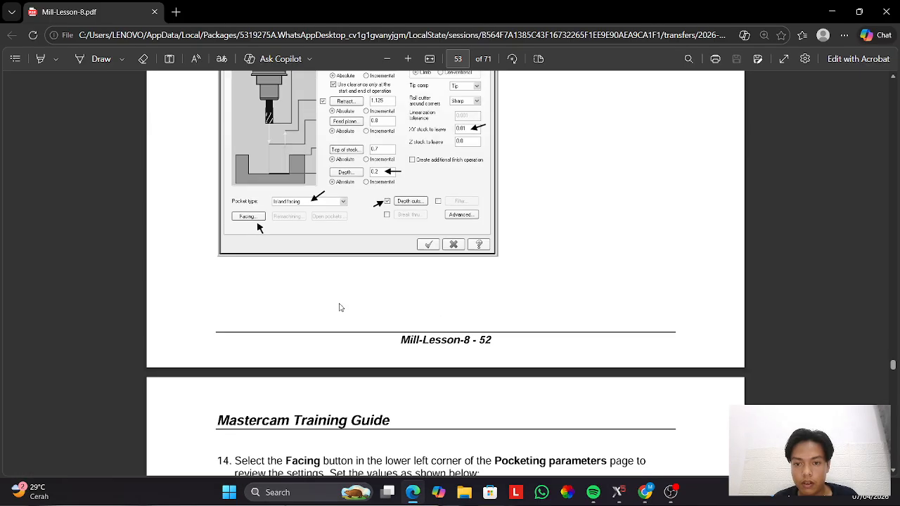
pyautogui.hotkey('alt', 'Tab')
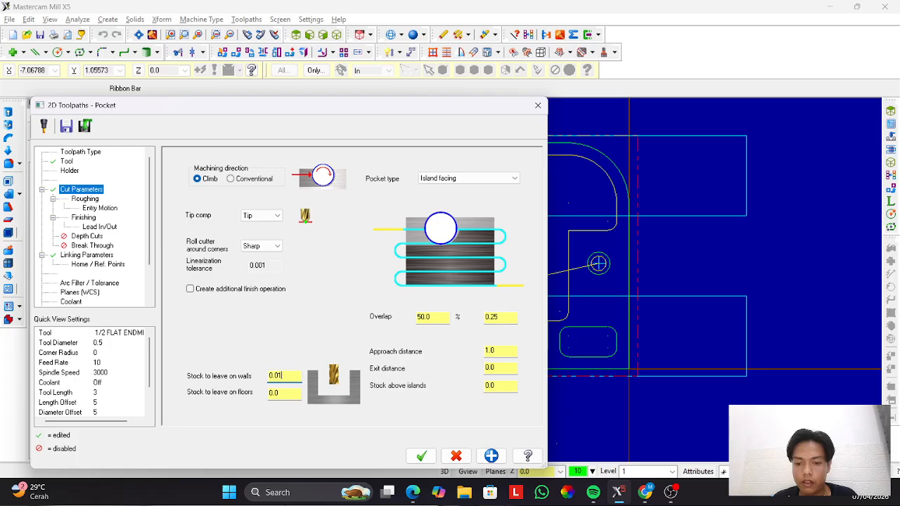
pyautogui.hotkey('alt', 'Tab')
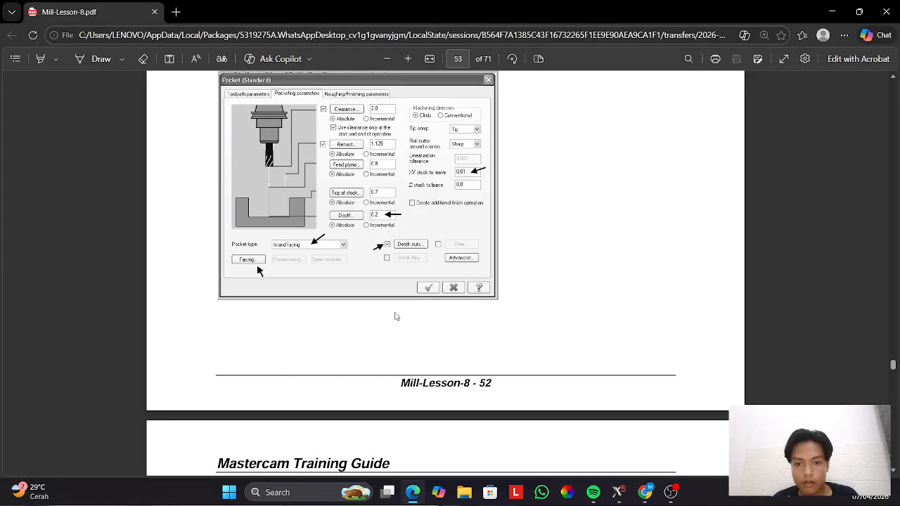
pyautogui.hotkey('alt', 'Tab')
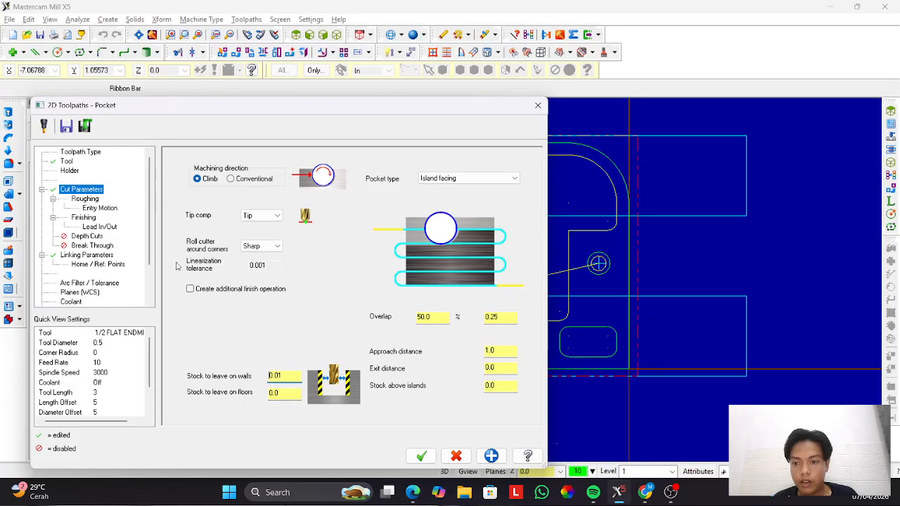
# Enable depth cuts for the pocket toolpath, as called for in Mill-Lesson-8.pdf.
pyautogui.click(83, 200)
pyautogui.hotkey('alt', 'Tab')
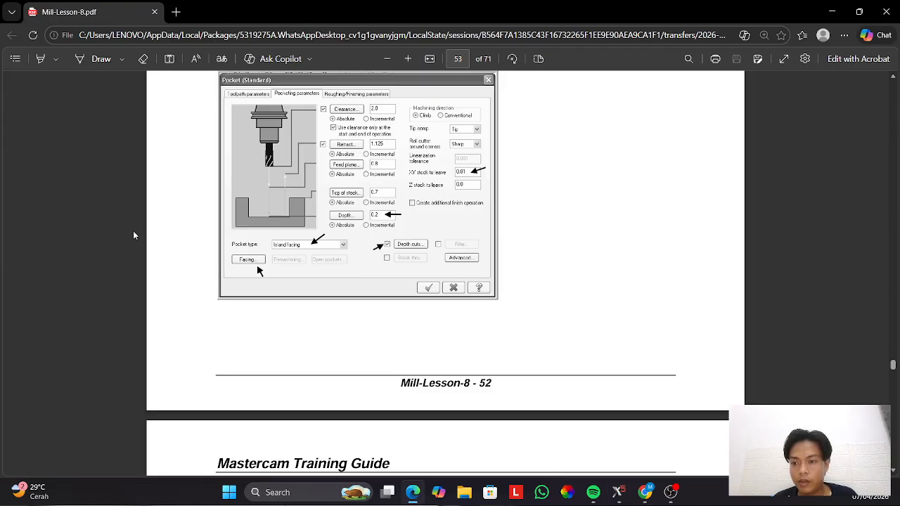
pyautogui.hotkey('alt', 'Tab')
pyautogui.click(87, 236)
pyautogui.click(191, 165)
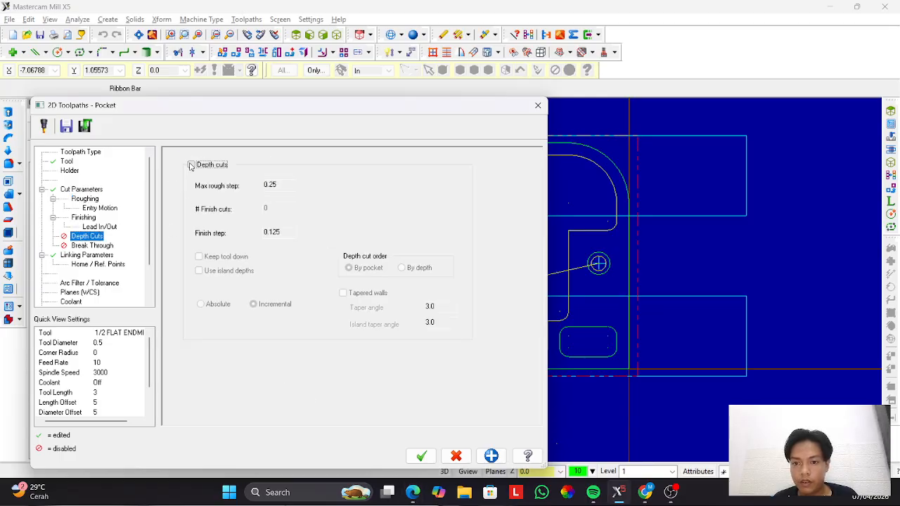
# Set the depth cuts' finish step to 0.05 and enable Keep tool down and Use island depths, following Mill-Lesson-8.pdf.
pyautogui.hotkey('alt', 'Tab')
pyautogui.scroll(-8, 349, 244)
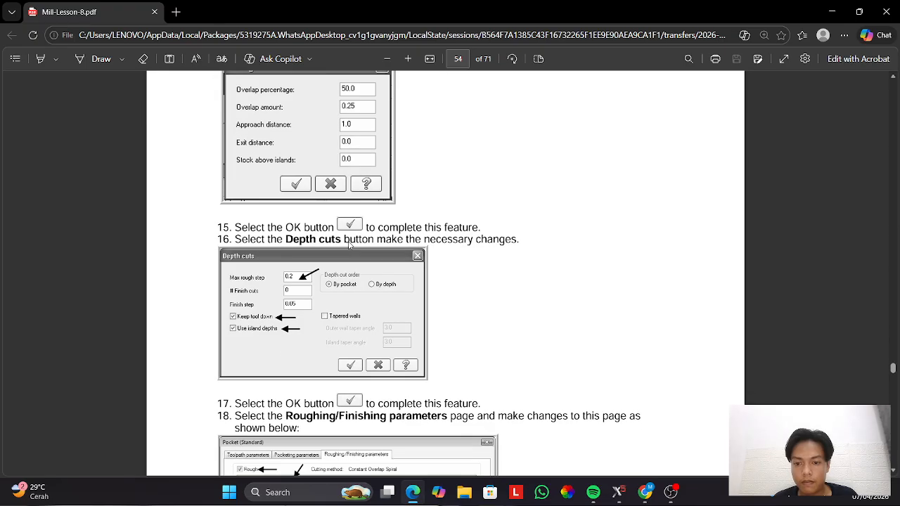
pyautogui.scroll(-1, 350, 245)
pyautogui.hotkey('alt', 'Tab')
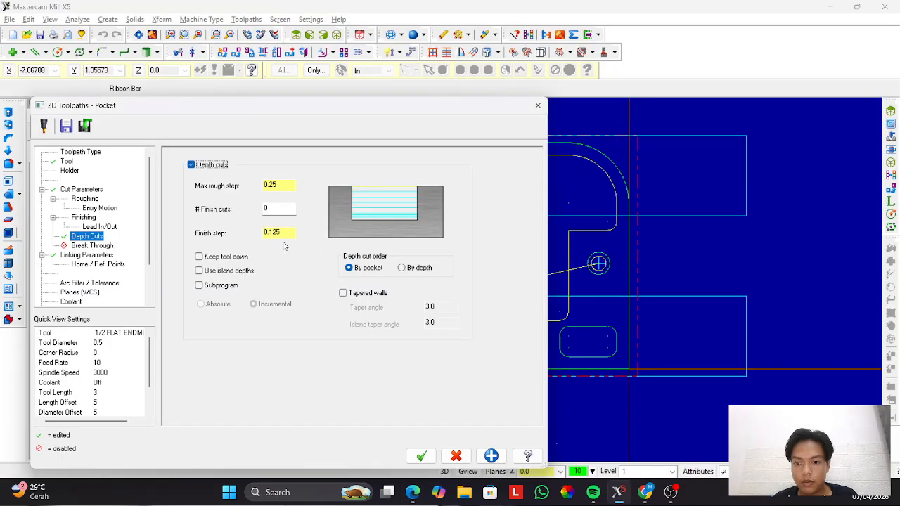
pyautogui.moveTo(282, 233); pyautogui.dragTo(273, 234)
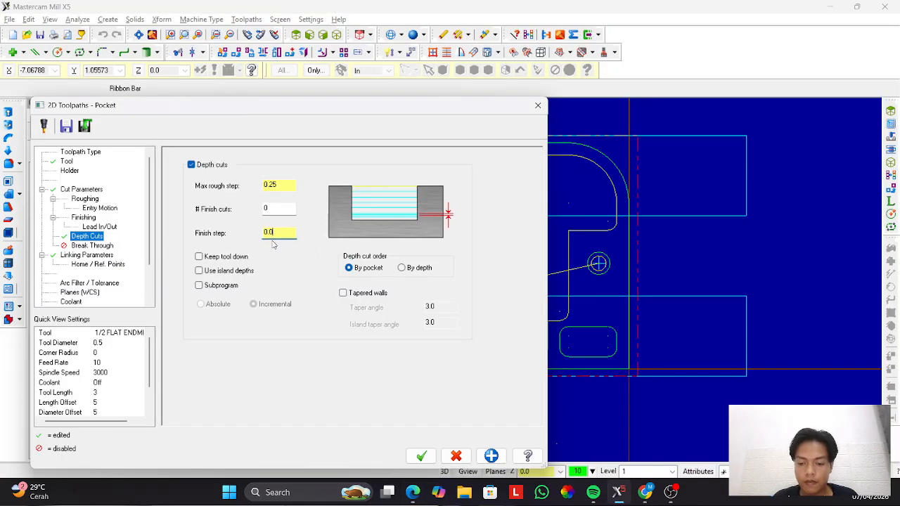
pyautogui.click(199, 257)
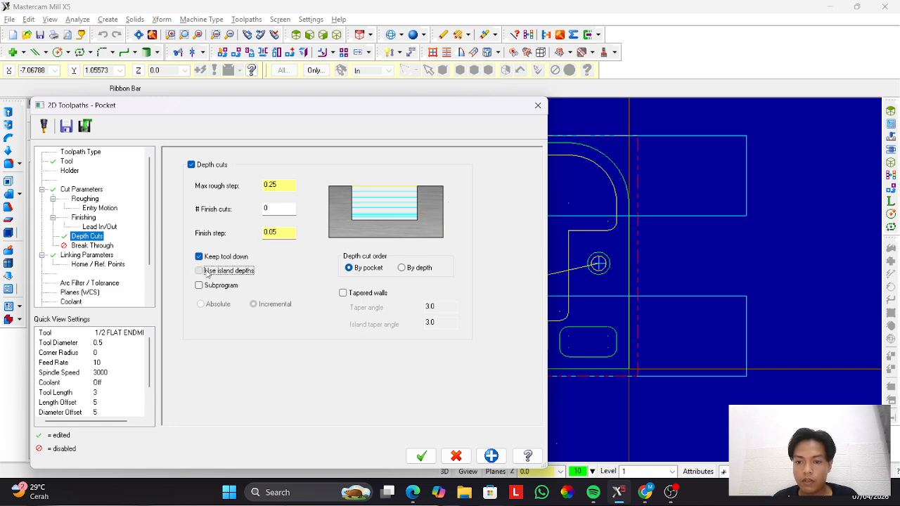
pyautogui.hotkey('alt', 'Tab')
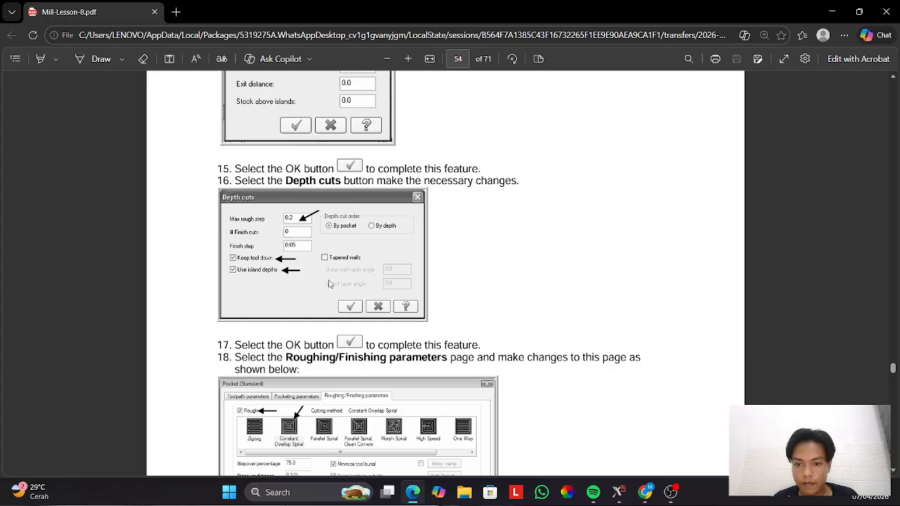
# Set the roughing to Constant Overlap Spiral with a 75% stepover and turn off the stock display for constant overlap spiral.
pyautogui.scroll(-3, 329, 284)
pyautogui.hotkey('alt', 'Tab')
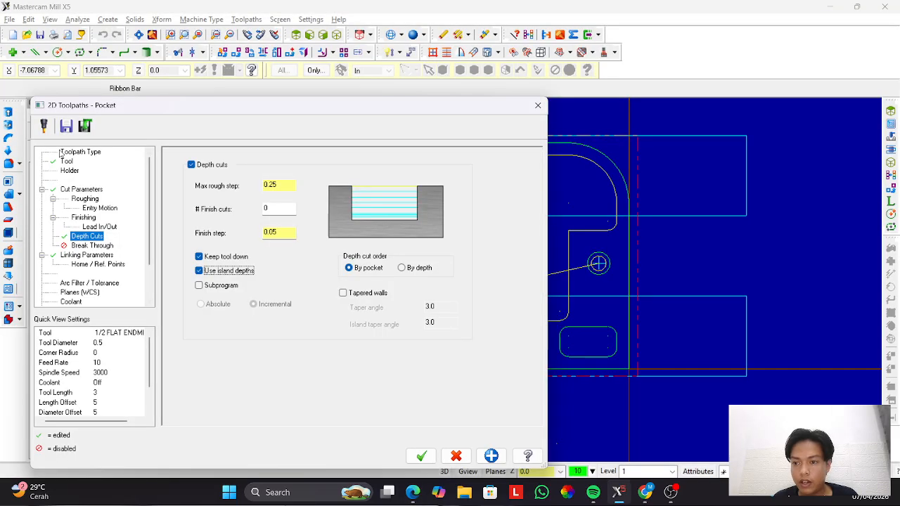
pyautogui.click(80, 200)
pyautogui.click(246, 206)
pyautogui.hotkey('alt', 'Tab')
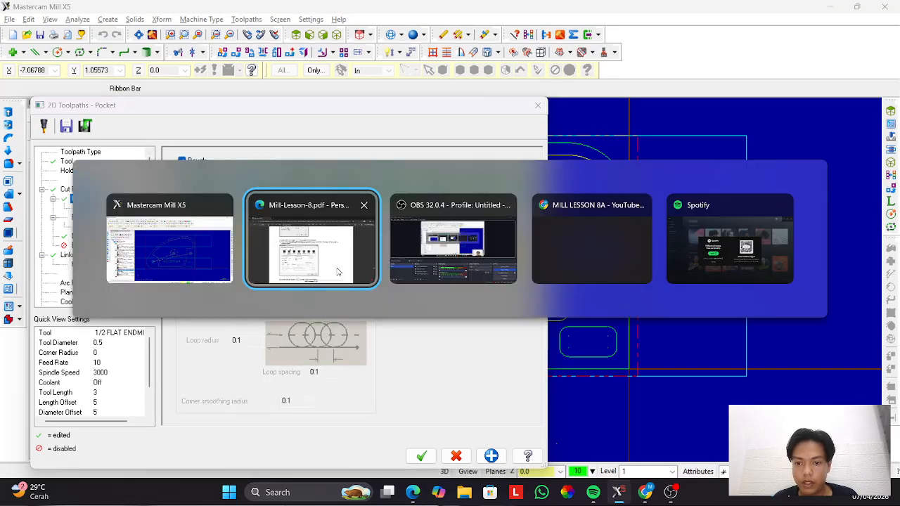
pyautogui.hotkey('alt', 'Tab')
pyautogui.doubleClick(250, 238)
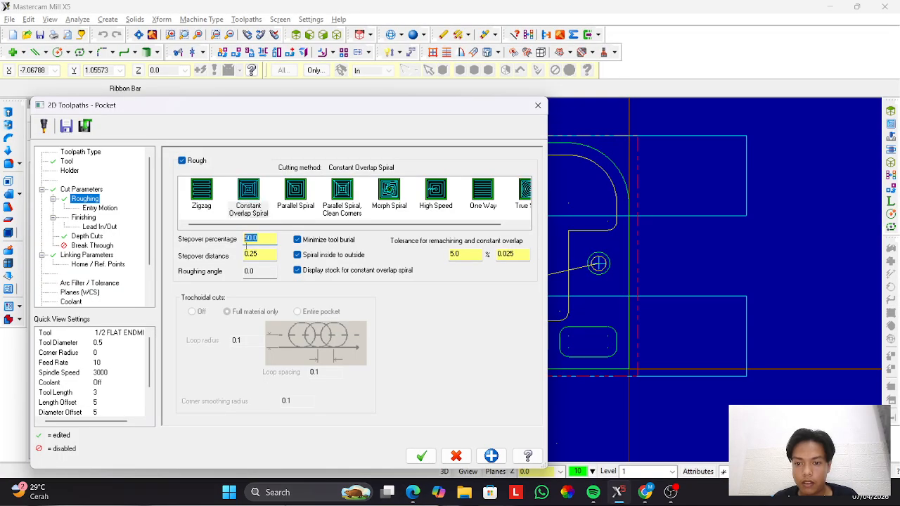
pyautogui.click(297, 270)
pyautogui.hotkey('alt', 'Tab')
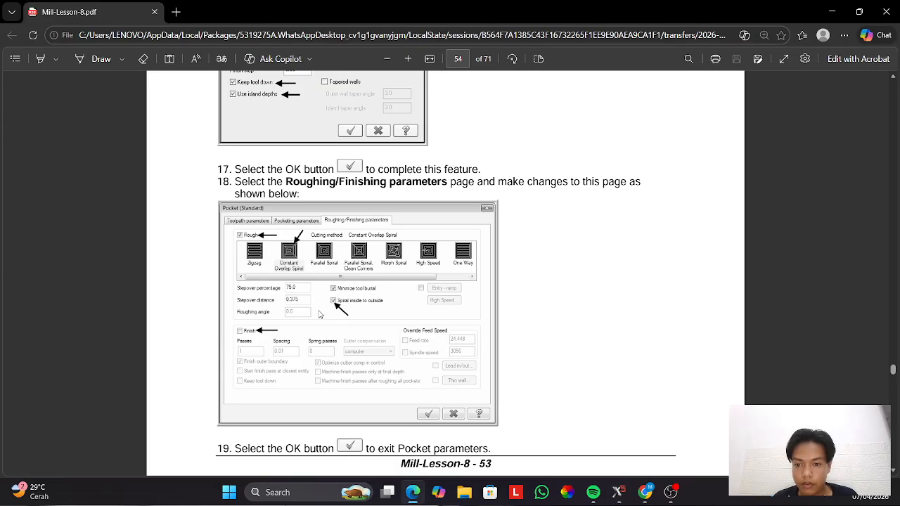
# Turn off the finish passes for the pocket, checking the Roughing/Finishing parameters in Mill-Lesson-8.pdf.
pyautogui.hotkey('alt', 'Tab')
pyautogui.click(83, 218)
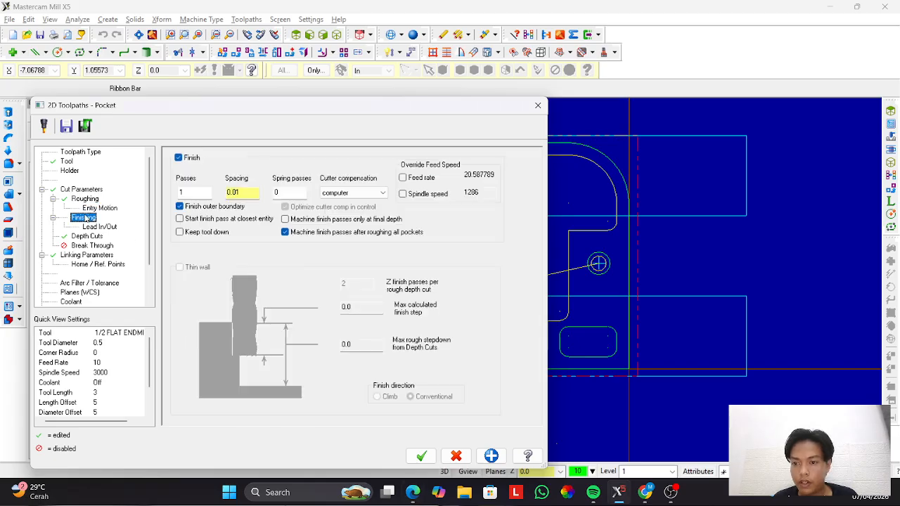
pyautogui.click(178, 158)
pyautogui.hotkey('alt', 'Tab')
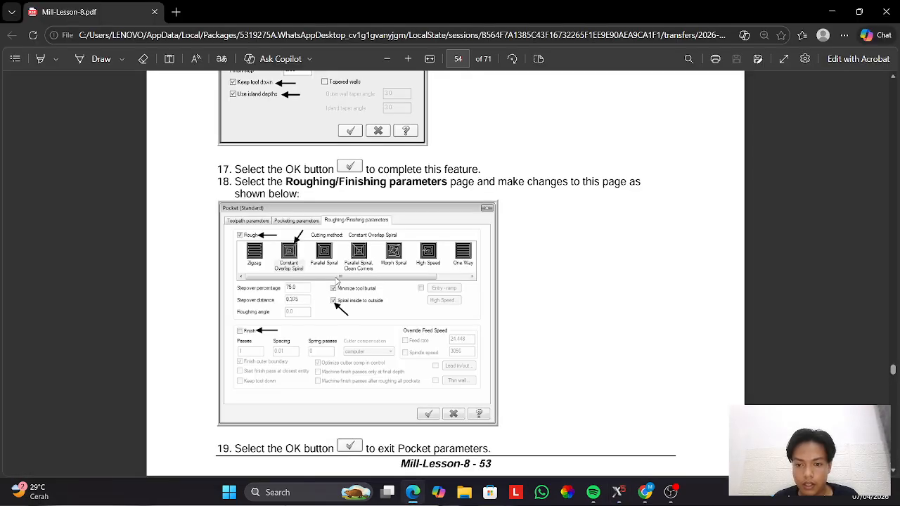
pyautogui.scroll(-5, 338, 280)
pyautogui.scroll(3, 338, 280)
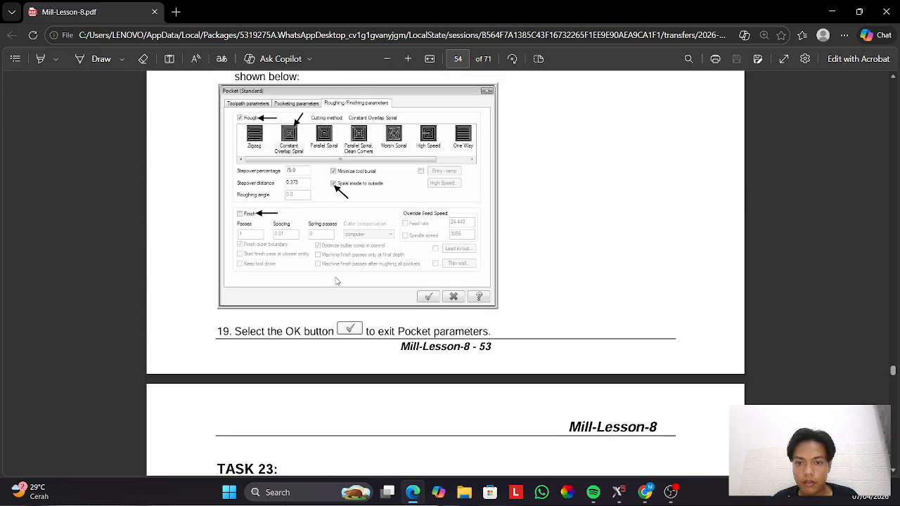
pyautogui.hotkey('alt', 'Tab')
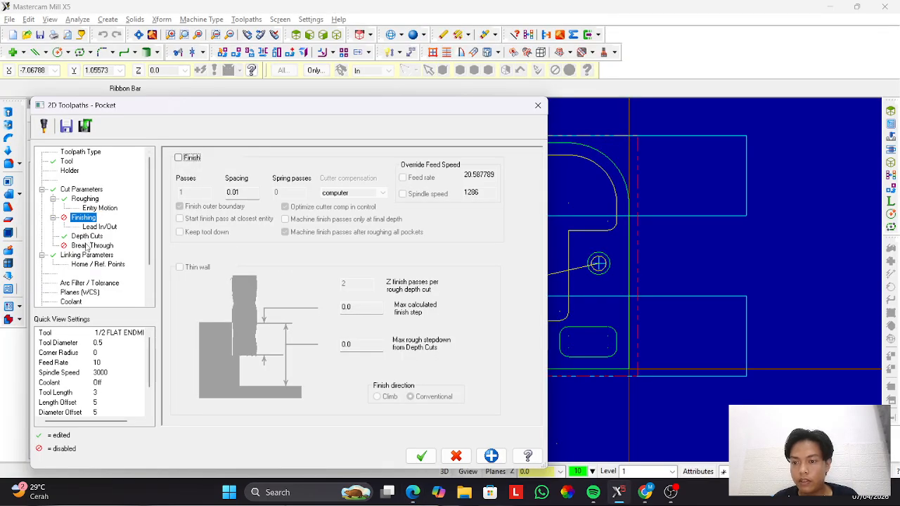
# Turn on flood coolant for the pocket toolpath.
pyautogui.click(71, 302)
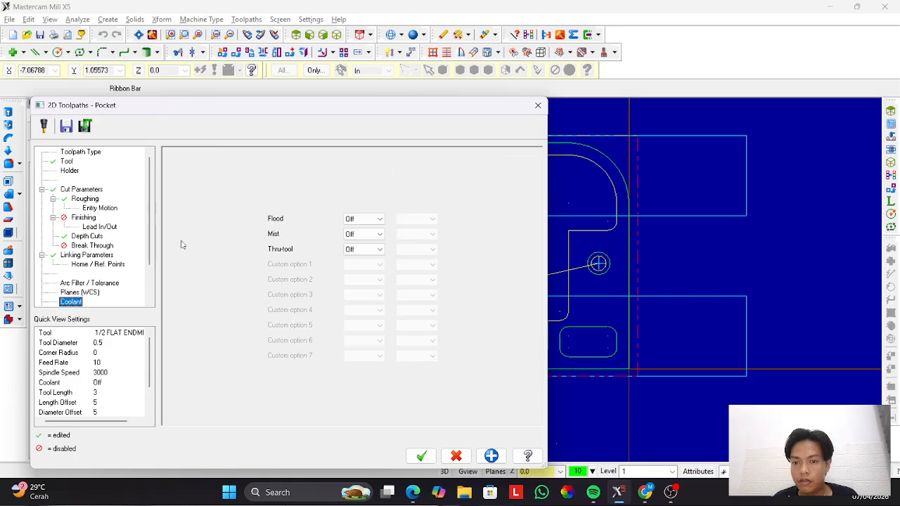
pyautogui.click(379, 219)
pyautogui.click(360, 236)
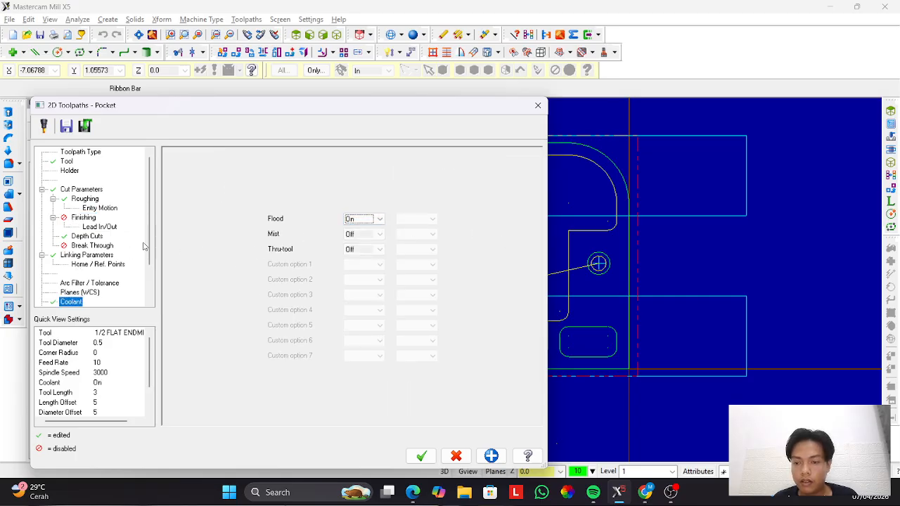
# Compare the roughing settings with Mill-Lesson-8.pdf and accept the pocket parameters to generate the island facing toolpath.
pyautogui.hotkey('alt', 'Tab')
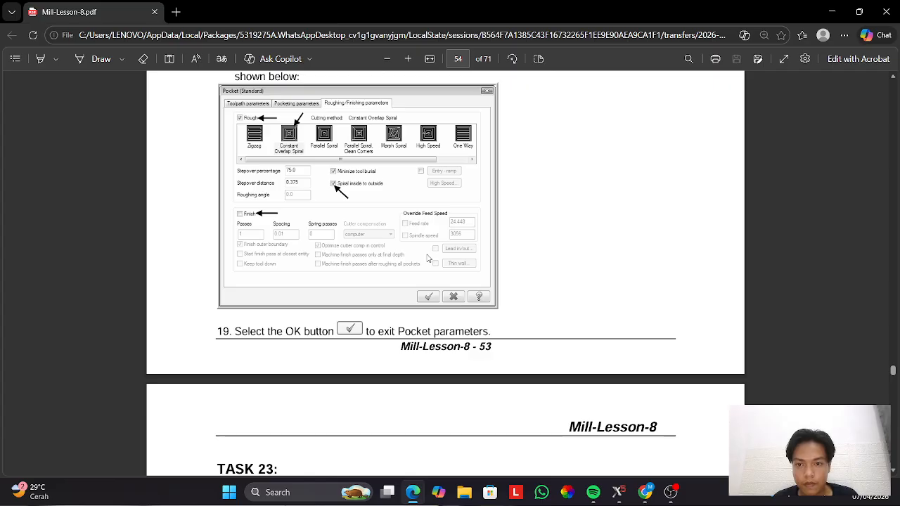
pyautogui.hotkey('alt', 'Tab')
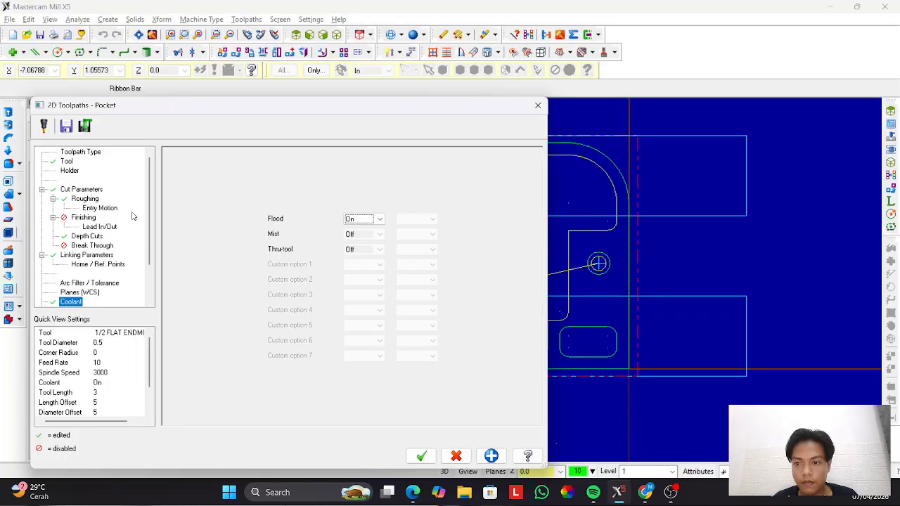
pyautogui.click(88, 201)
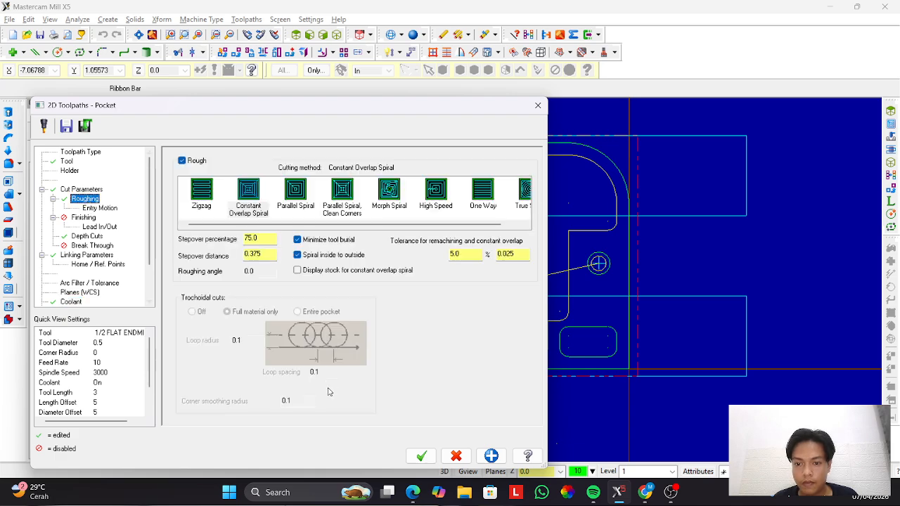
pyautogui.click(421, 455)
# Start the Task 23 contour toolpath and chain the part's outer profile clockwise from its lower horizontal line, following Mill-Lesson-8.pdf.
pyautogui.hotkey('alt', 'Tab')
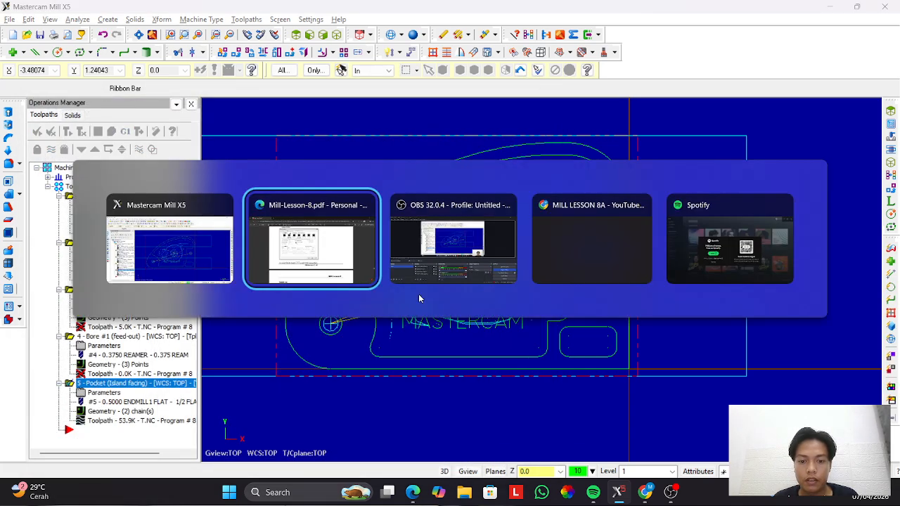
pyautogui.scroll(-5, 422, 297)
pyautogui.scroll(-5, 423, 298)
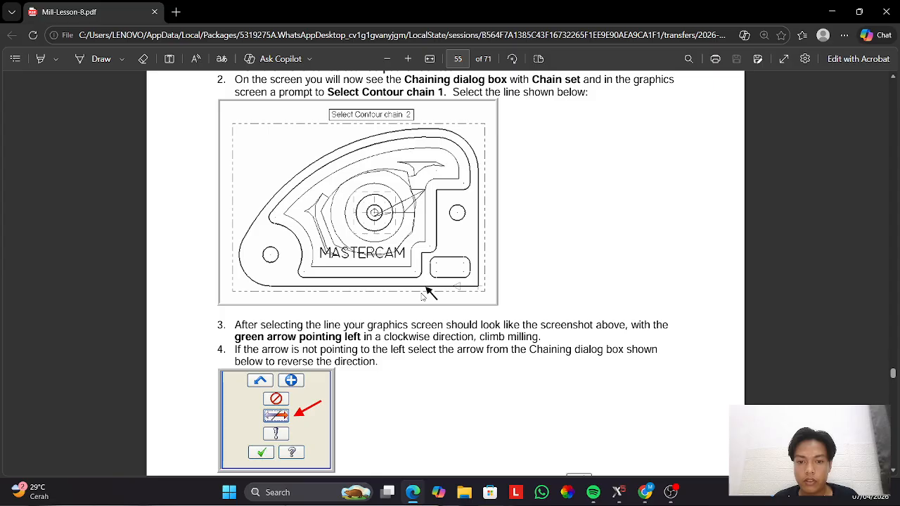
pyautogui.scroll(5, 422, 297)
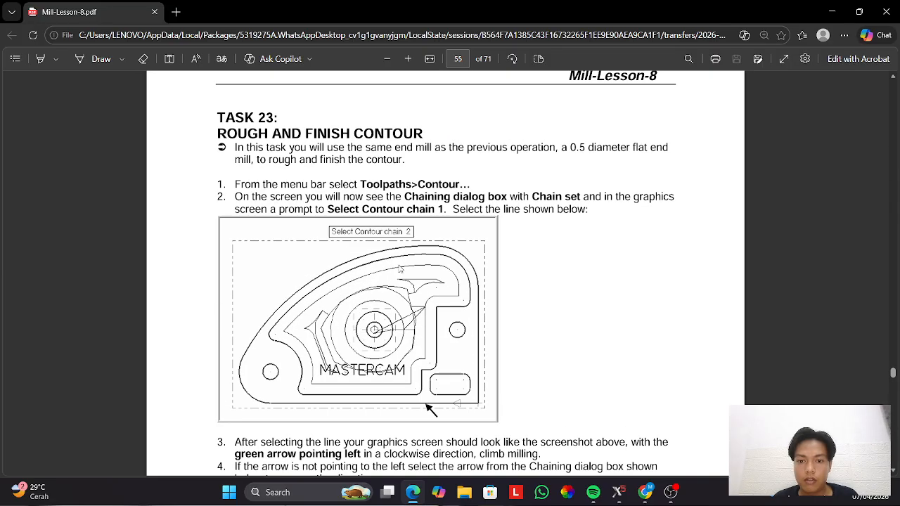
pyautogui.hotkey('alt', 'Tab')
pyautogui.click(242, 19)
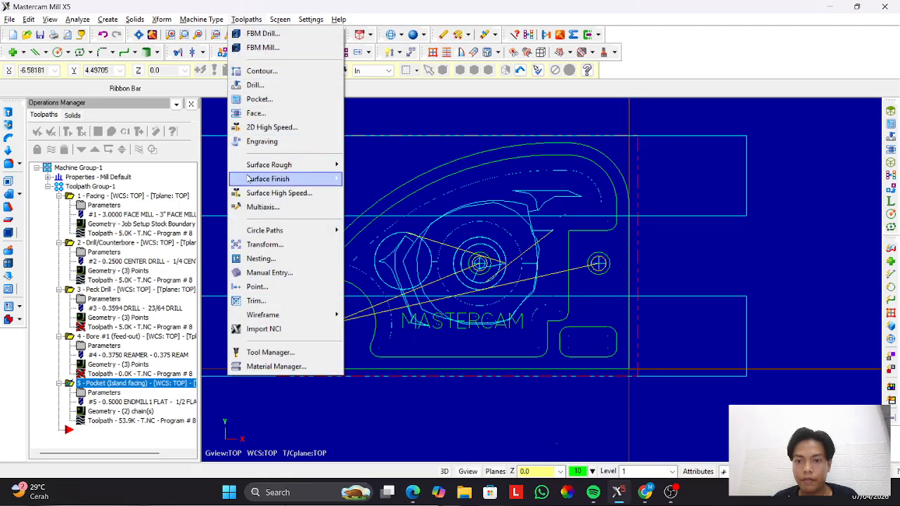
pyautogui.click(267, 75)
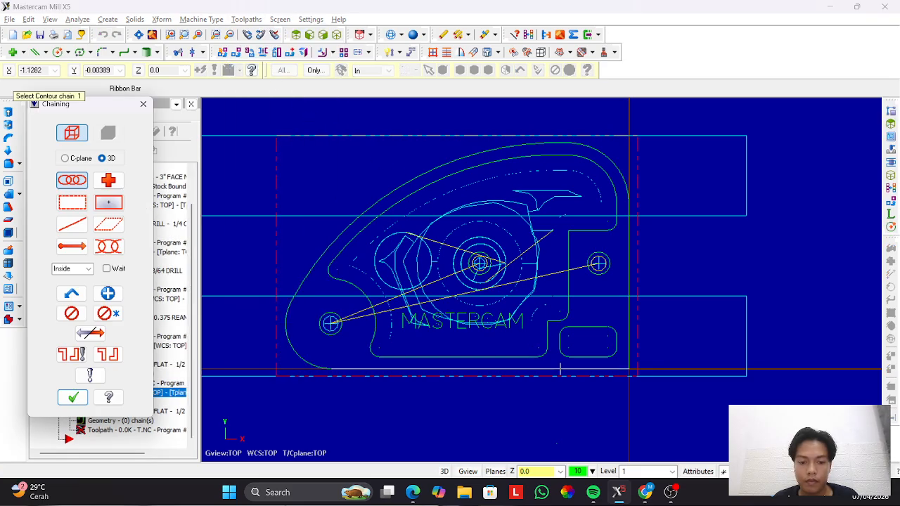
pyautogui.click(568, 371)
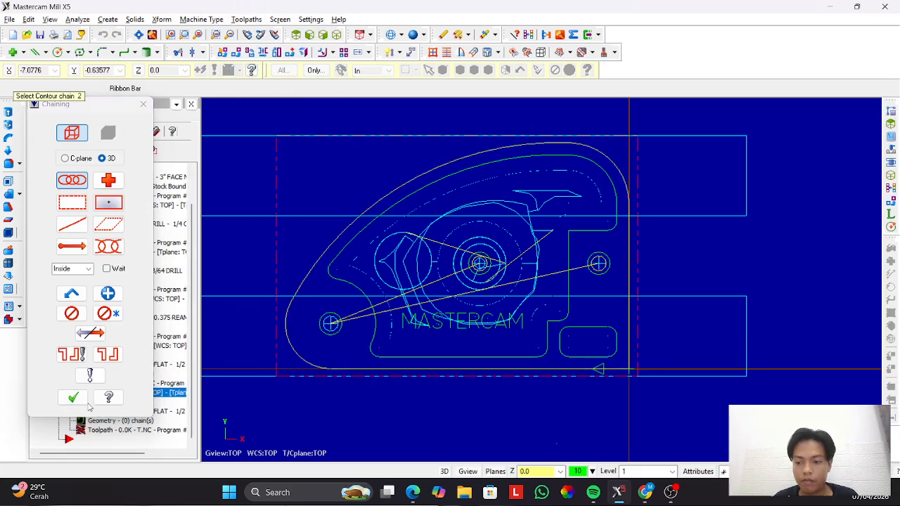
pyautogui.click(73, 399)
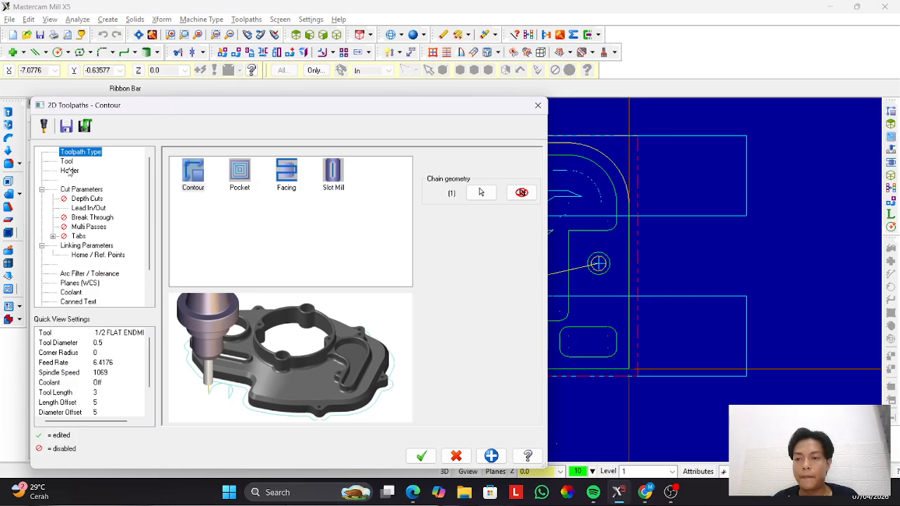
# Select tool 5, the 1/2 FLAT ENDMILL, for the contour toolpath after checking the Task 23 tool parameters in Mill-Lesson-8.pdf.
pyautogui.click(66, 161)
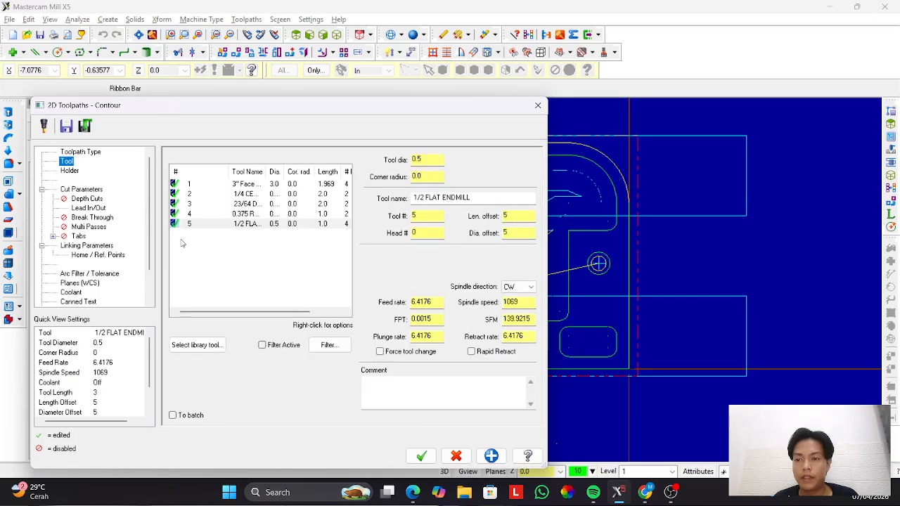
pyautogui.hotkey('alt', 'Tab')
pyautogui.scroll(-6, 401, 264)
pyautogui.scroll(-5, 400, 264)
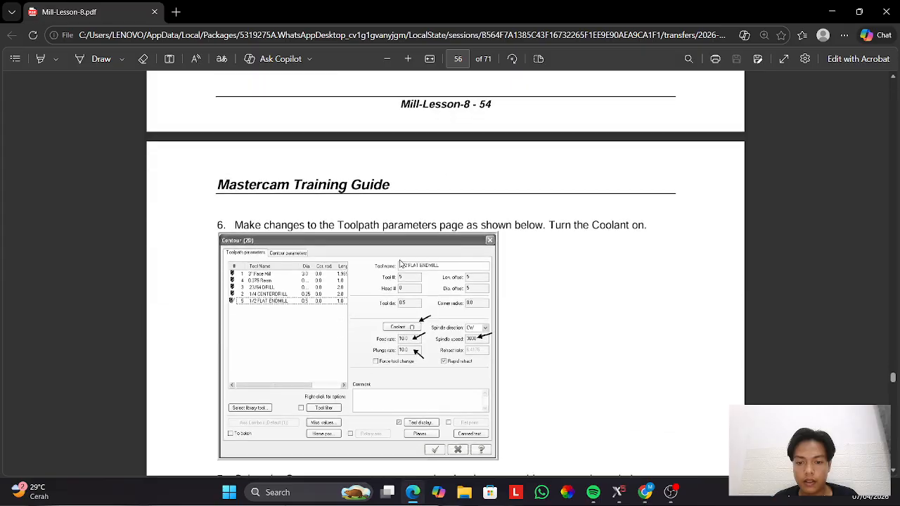
pyautogui.hotkey('alt', 'Tab')
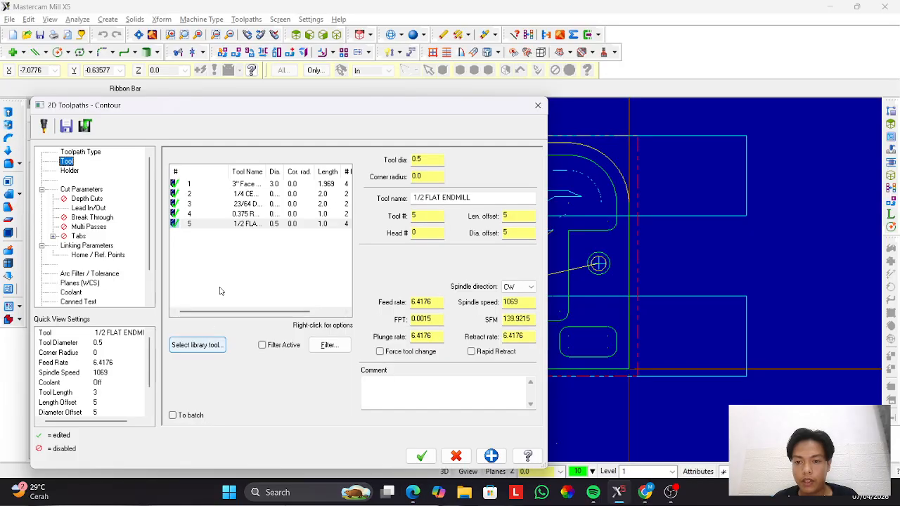
pyautogui.click(260, 225)
# Set the contour's feed rate and plunge rate to 10, matching Mill-Lesson-8.pdf.
pyautogui.hotkey('alt', 'Tab')
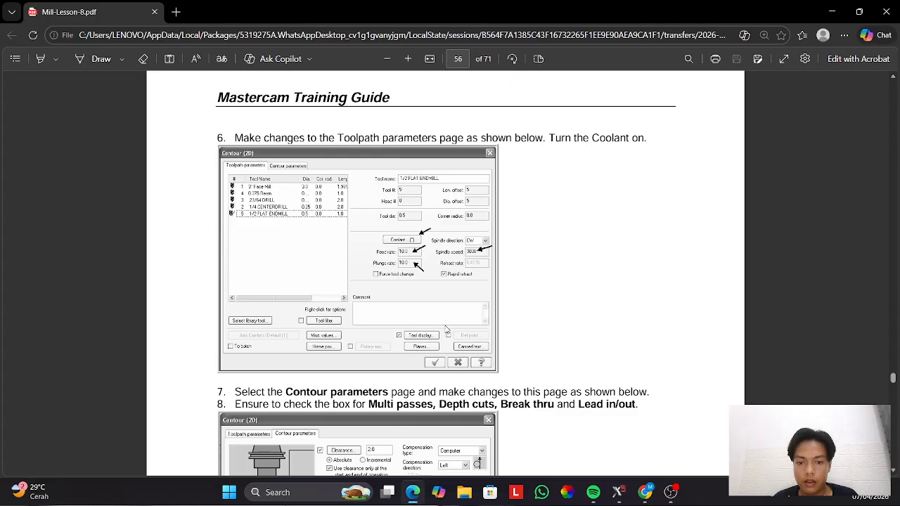
pyautogui.hotkey('alt', 'Tab')
pyautogui.doubleClick(425, 302)
pyautogui.write('1')
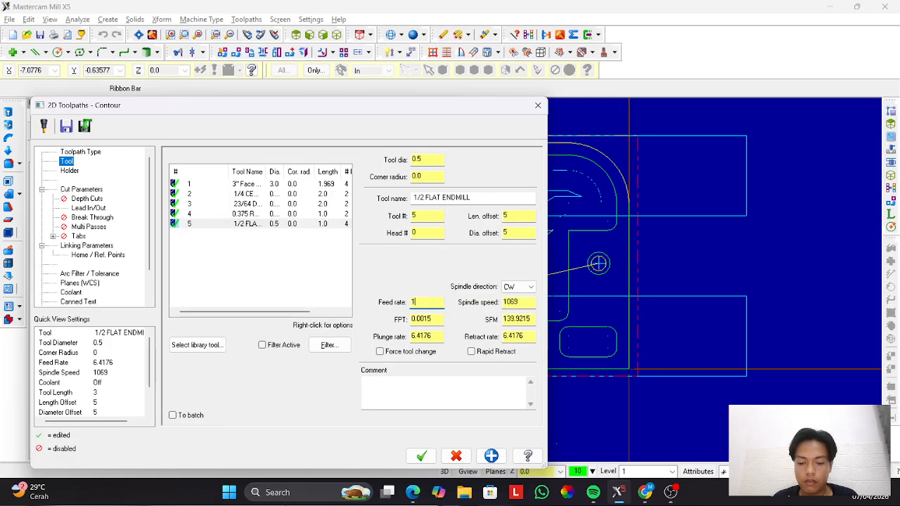
pyautogui.write('0')
pyautogui.doubleClick(426, 335)
pyautogui.write('10')
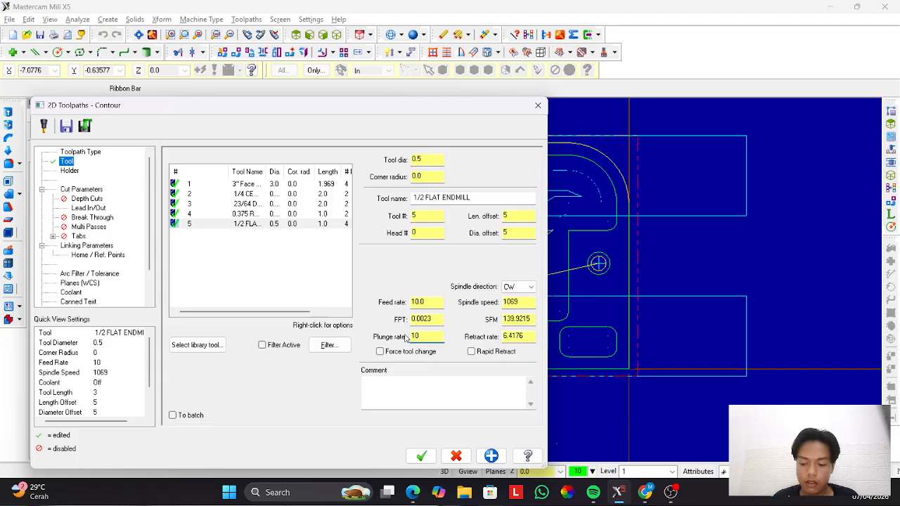
# Set the contour's spindle speed to 3000, as given in Mill-Lesson-8.pdf.
pyautogui.hotkey('alt', 'Tab')
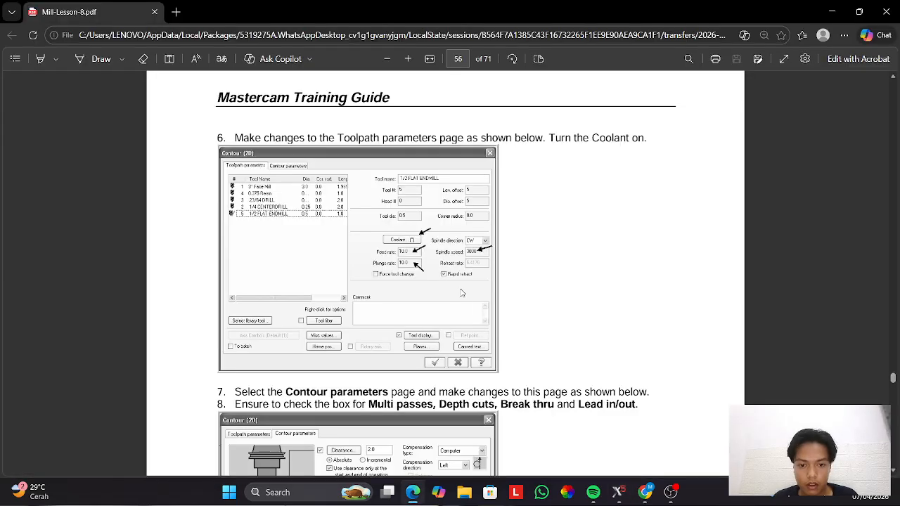
pyautogui.hotkey('alt', 'Tab')
pyautogui.doubleClick(523, 303)
pyautogui.write('3000')
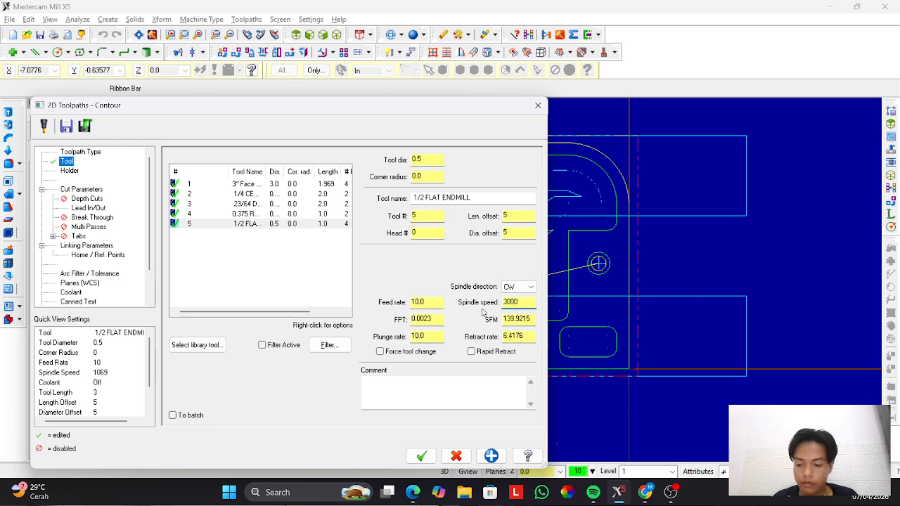
# Following Mill-Lesson-8.pdf, limit the contour's clearance to the start and end of operation and make retract, feed plane and depth absolute.
pyautogui.hotkey('alt', 'Tab')
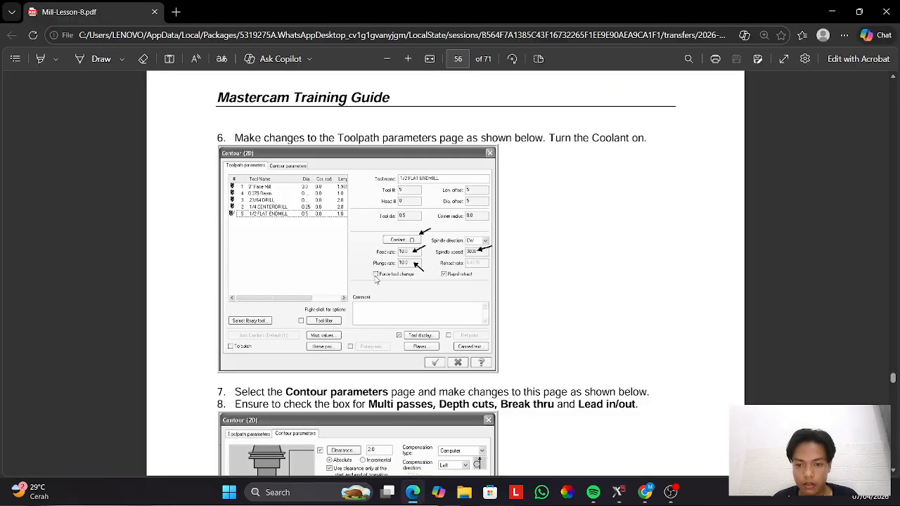
pyautogui.scroll(-3, 368, 279)
pyautogui.hotkey('alt', 'Tab')
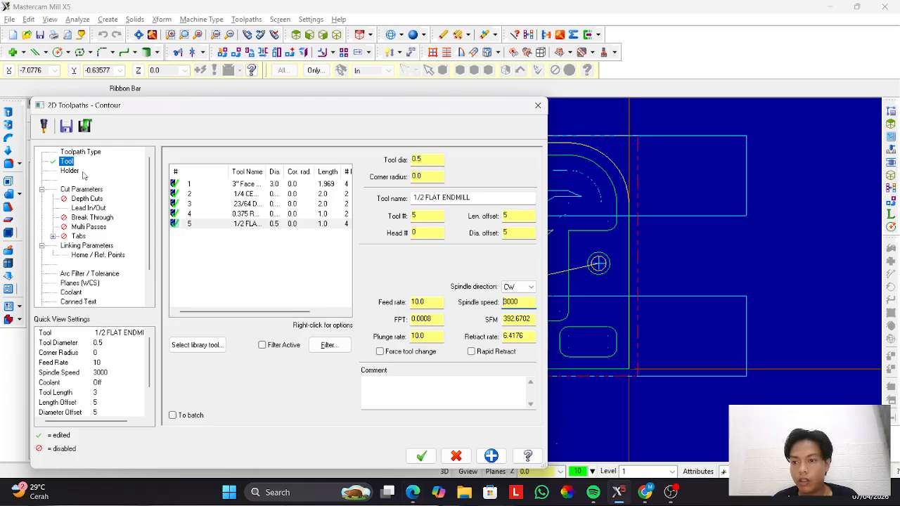
pyautogui.click(85, 247)
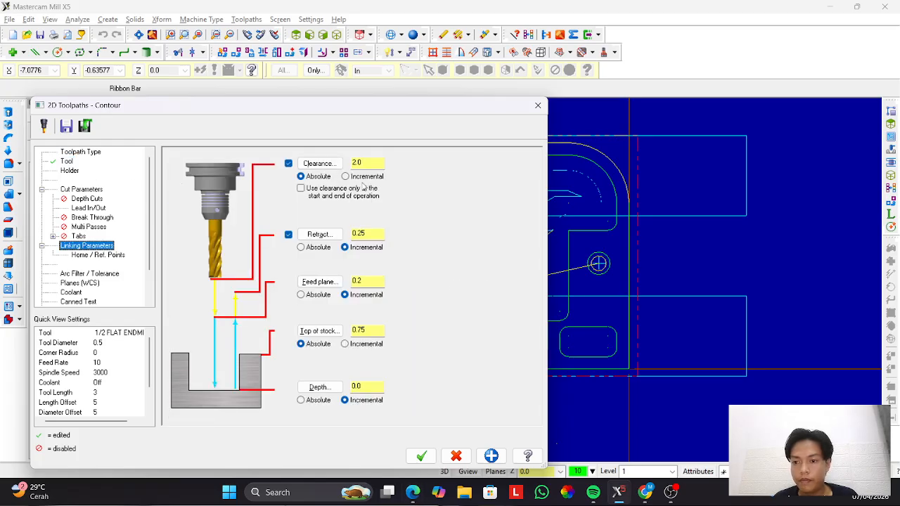
pyautogui.click(301, 188)
pyautogui.click(301, 246)
pyautogui.click(301, 295)
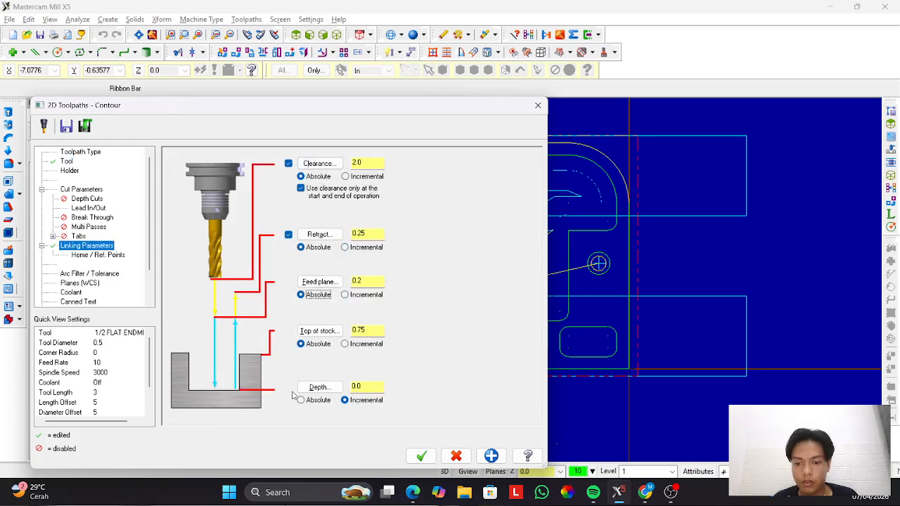
pyautogui.click(301, 400)
# Set the contour's retract height to 1.125 and its feed plane to 0.8, matching Mill-Lesson-8.pdf.
pyautogui.hotkey('alt', 'Tab')
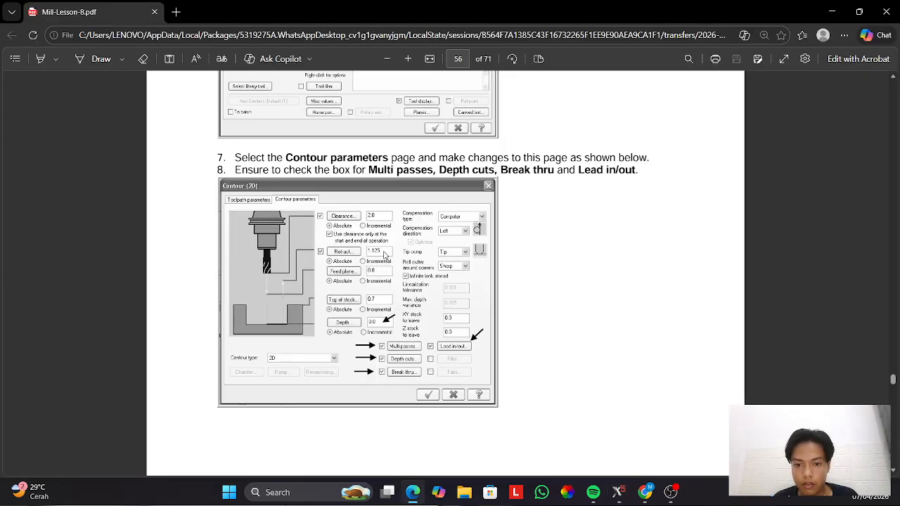
pyautogui.hotkey('alt', 'Tab')
pyautogui.doubleClick(353, 234)
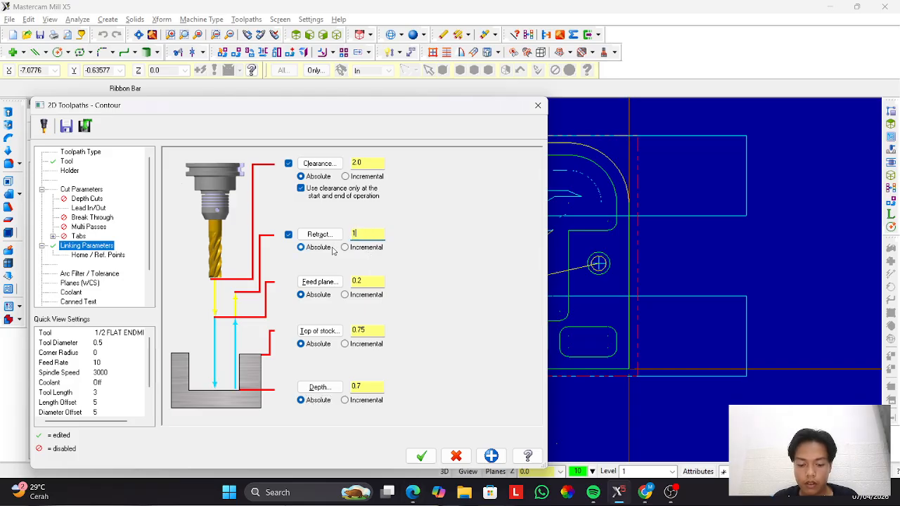
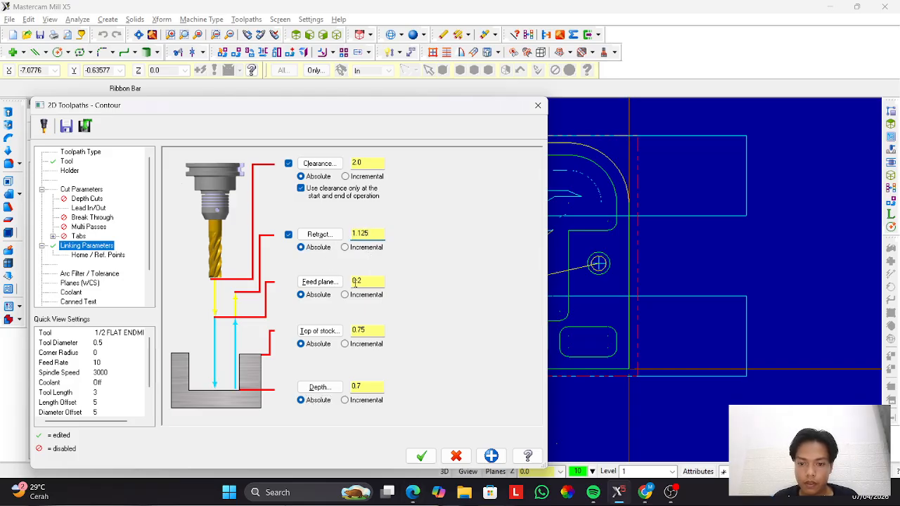
pyautogui.hotkey('alt', 'Tab')
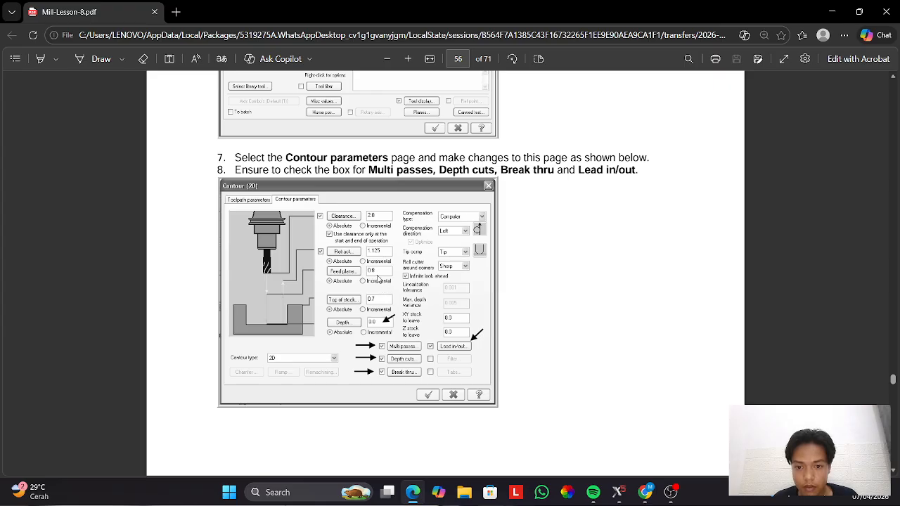
pyautogui.hotkey('alt', 'Tab')
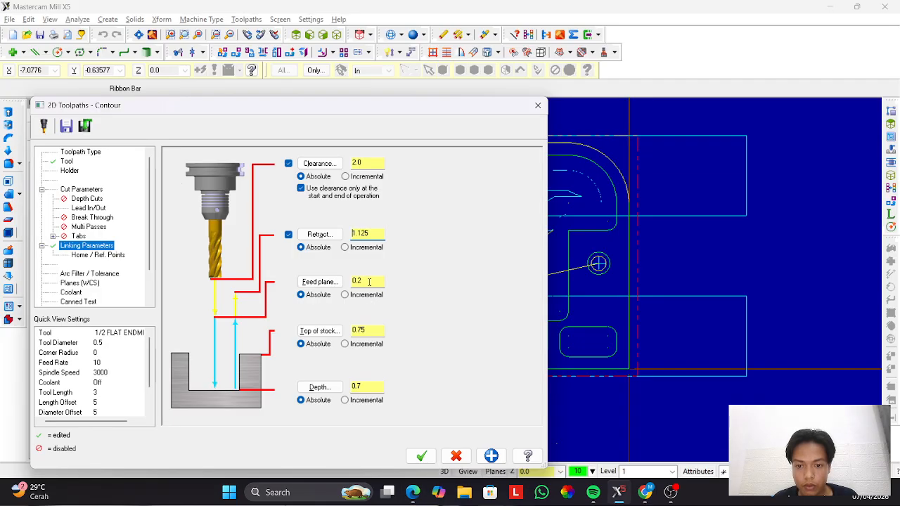
pyautogui.click(368, 280)
pyautogui.press('BackSpace')
pyautogui.press('BackSpace')
pyautogui.write('.8')
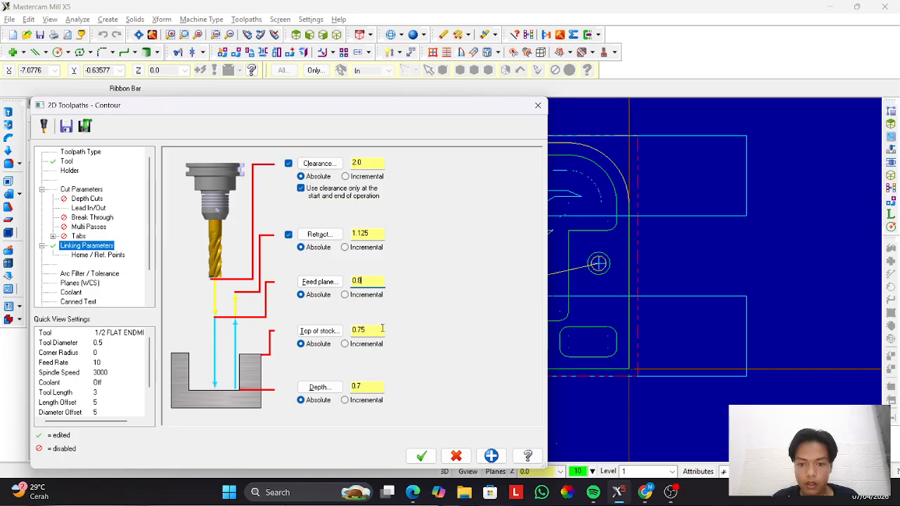
# Set the contour's top of stock to 0.7 and its depth to 0.0, as given in Mill-Lesson-8.pdf.
pyautogui.click(377, 331)
pyautogui.press('BackSpace')
pyautogui.hotkey('alt', 'Tab')
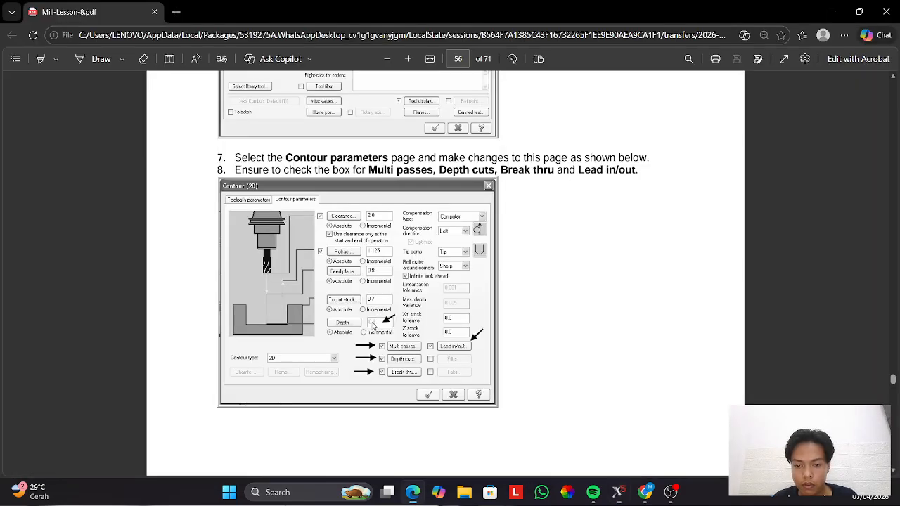
pyautogui.hotkey('alt', 'Tab')
pyautogui.click(367, 386)
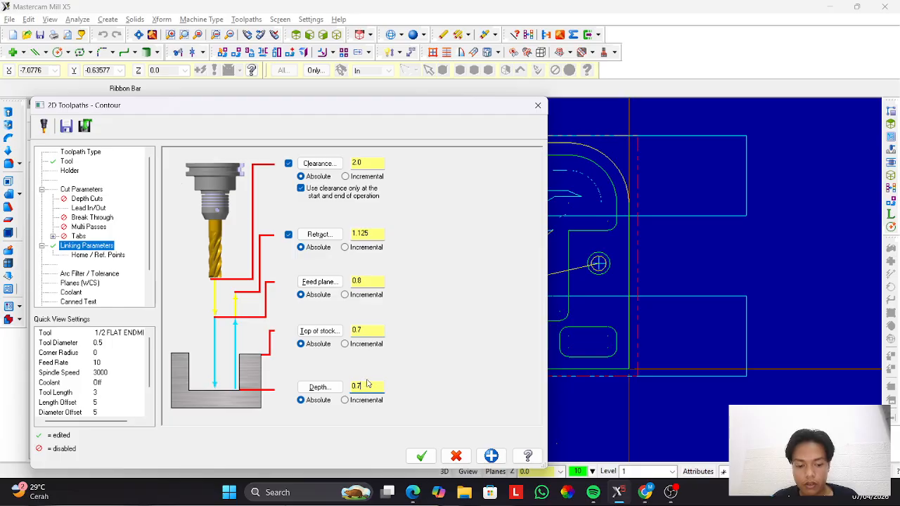
pyautogui.press('BackSpace')
pyautogui.press('BackSpace')
pyautogui.write('.0')
# Disable midpoint entry/exit and the Entry and Exit moves in the contour's Lead In/Out settings, following Mill-Lesson-8.pdf.
pyautogui.hotkey('alt', 'Tab')
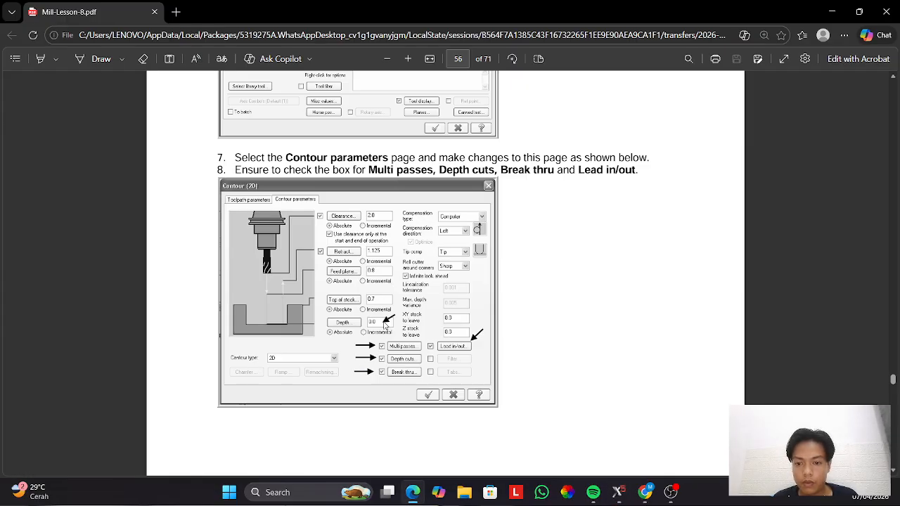
pyautogui.scroll(-3, 385, 325)
pyautogui.hotkey('alt', 'Tab')
pyautogui.click(79, 191)
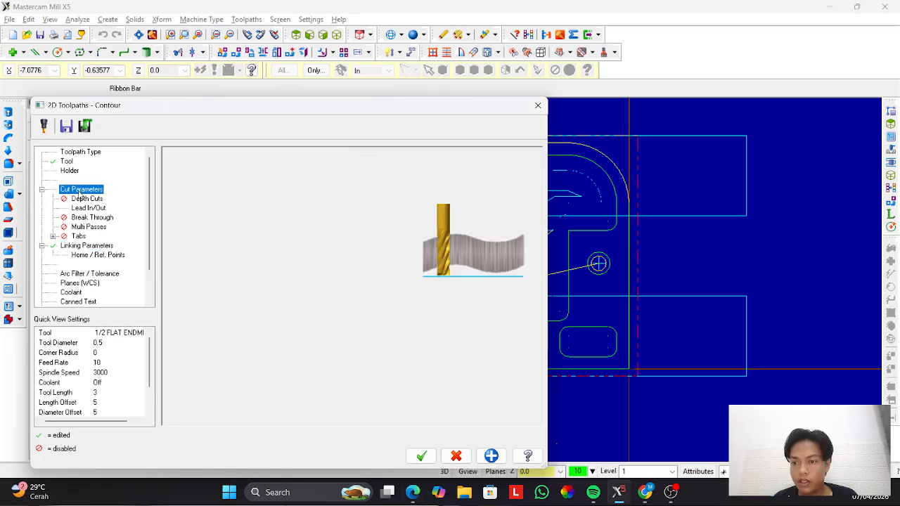
pyautogui.hotkey('alt', 'Tab')
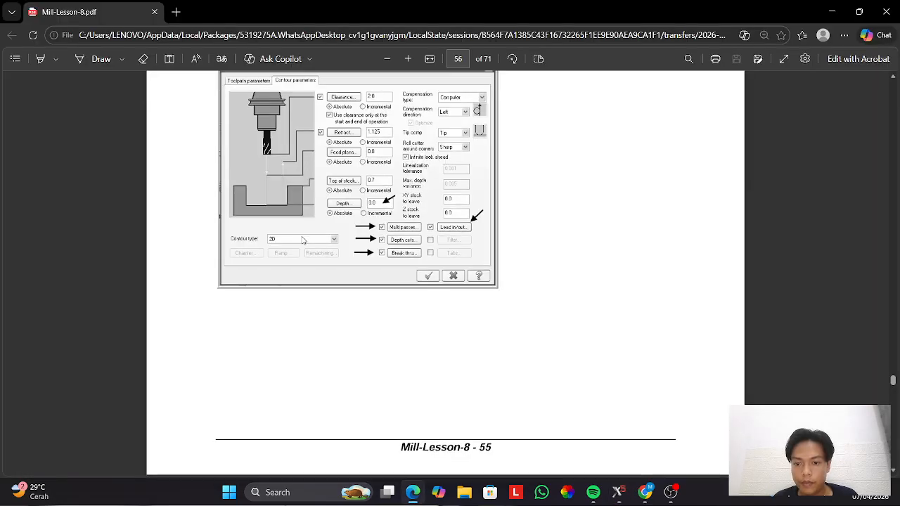
pyautogui.scroll(-5, 208, 220)
pyautogui.hotkey('alt', 'Tab')
pyautogui.click(88, 208)
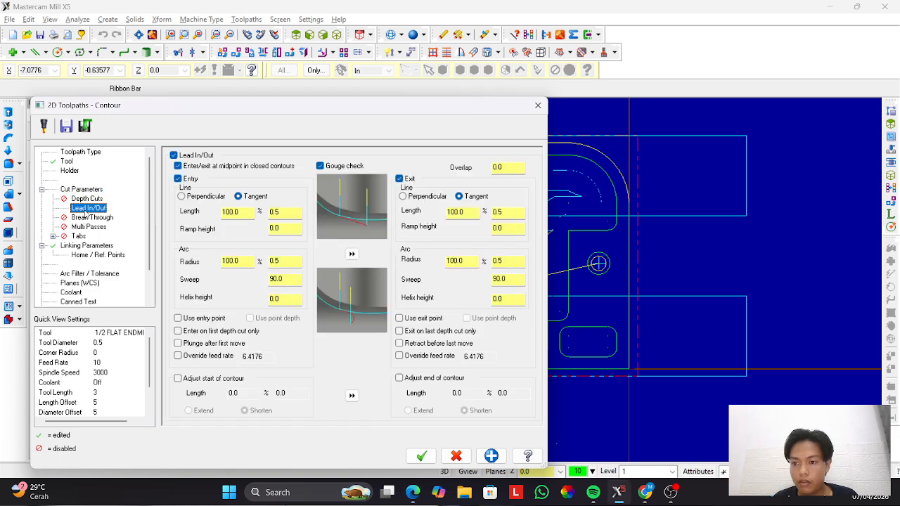
pyautogui.click(178, 166)
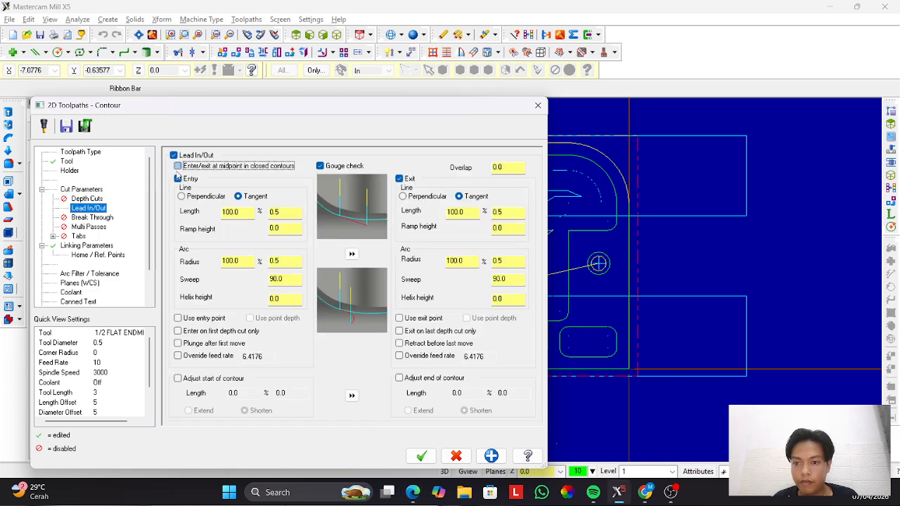
pyautogui.click(178, 178)
pyautogui.click(399, 178)
pyautogui.hotkey('alt', 'Tab')
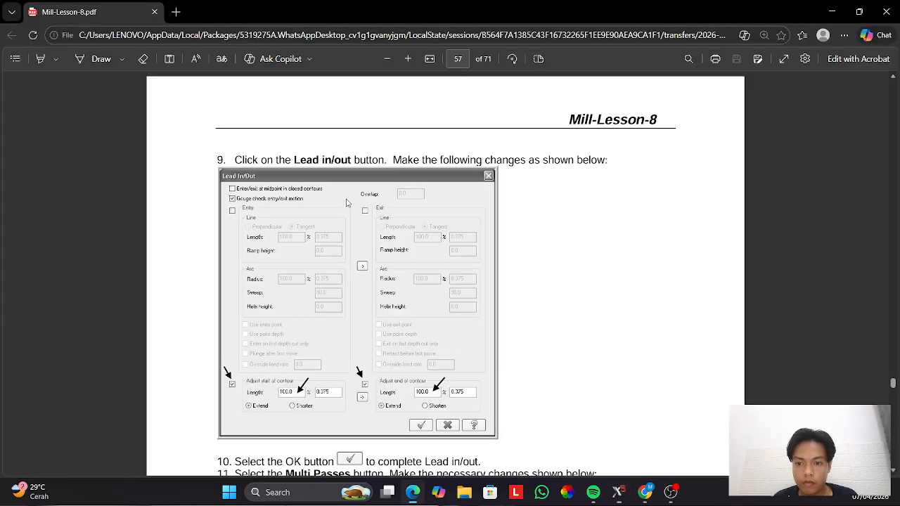
pyautogui.hotkey('alt', 'Tab')
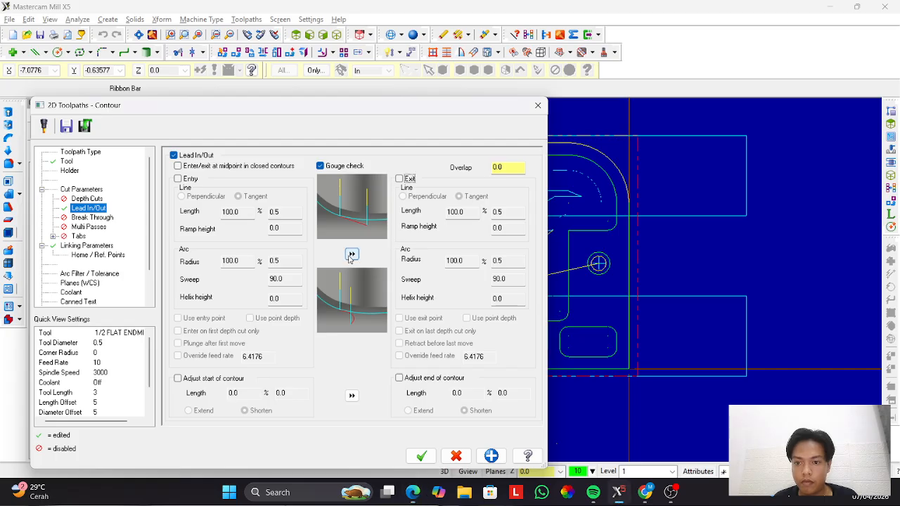
# Extend the start of the contour by 100% and copy the same adjustment to the contour's end, following Mill-Lesson-8.pdf.
pyautogui.hotkey('alt', 'Tab')
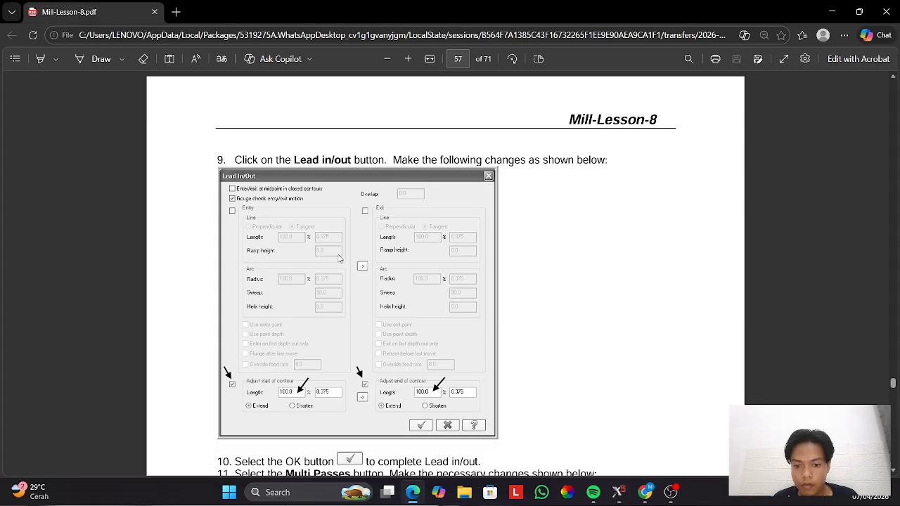
pyautogui.hotkey('alt', 'Tab')
pyautogui.click(178, 378)
pyautogui.doubleClick(232, 393)
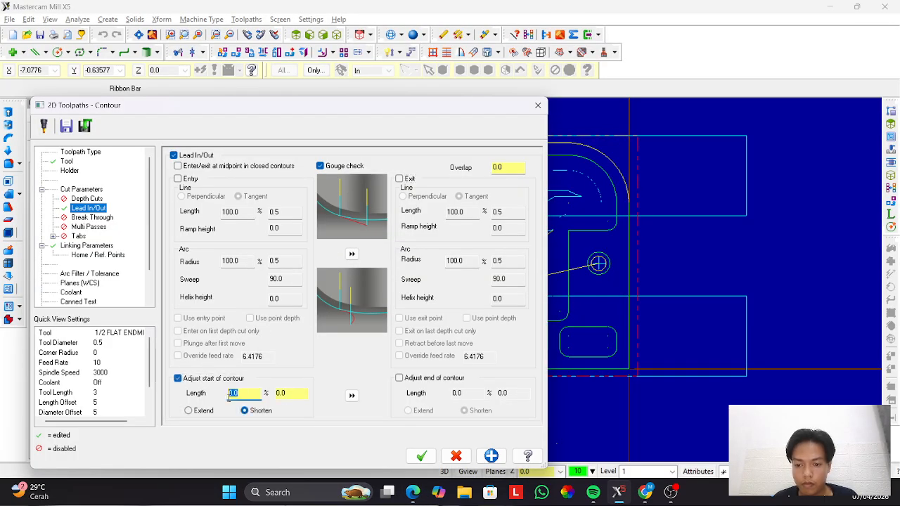
pyautogui.write('100')
pyautogui.click(203, 411)
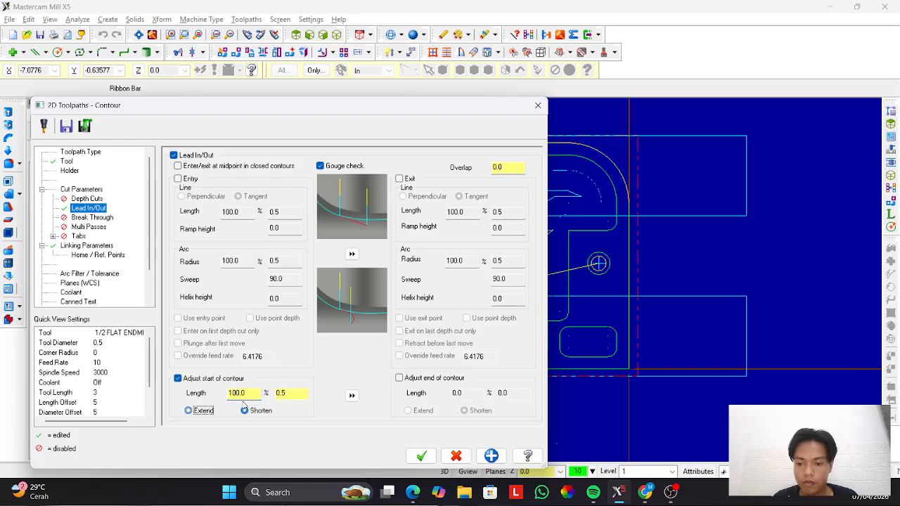
pyautogui.click(351, 395)
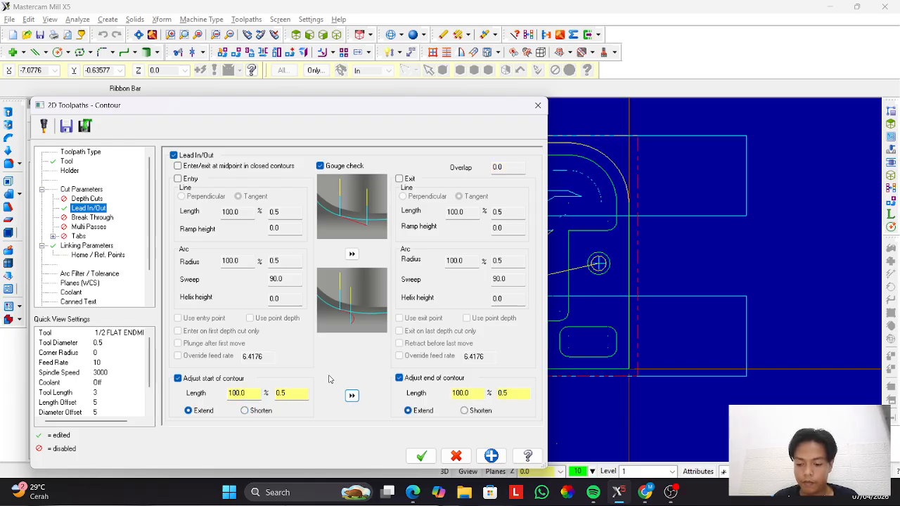
# Enable Multi Passes after checking Mill-Lesson-8.pdf, with 8 rough passes at 0.2 spacing.
pyautogui.hotkey('alt', 'Tab')
pyautogui.scroll(-5, 379, 327)
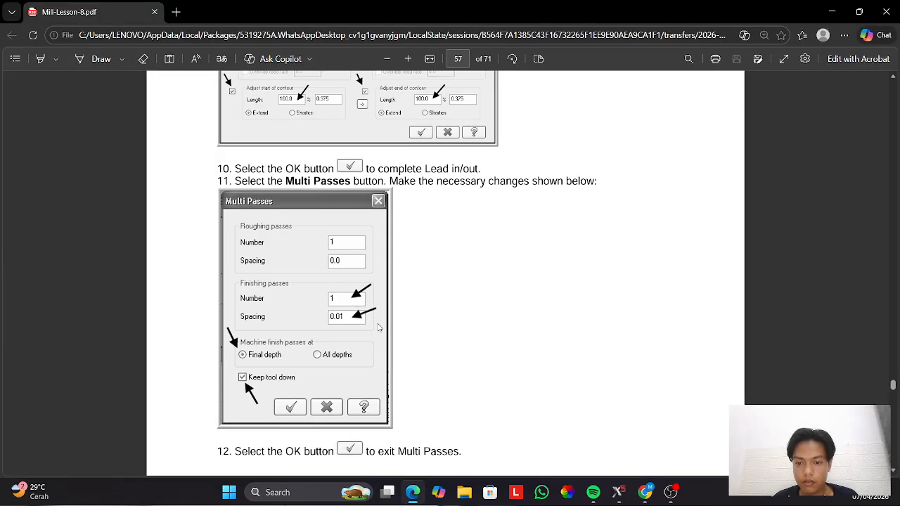
pyautogui.hotkey('alt', 'Tab')
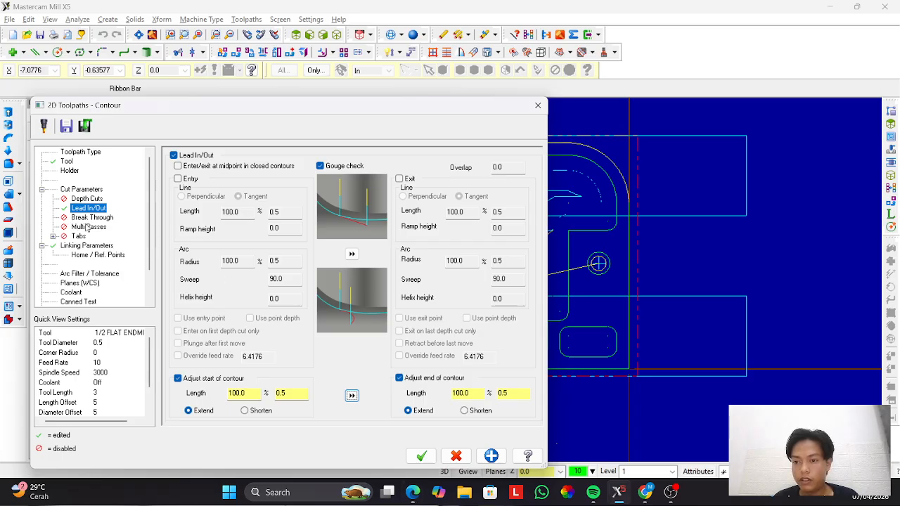
pyautogui.click(88, 227)
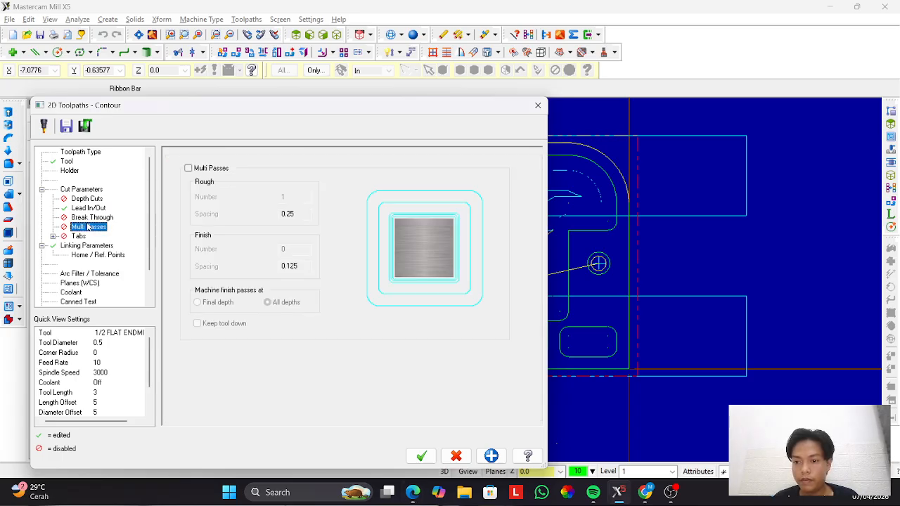
pyautogui.click(189, 169)
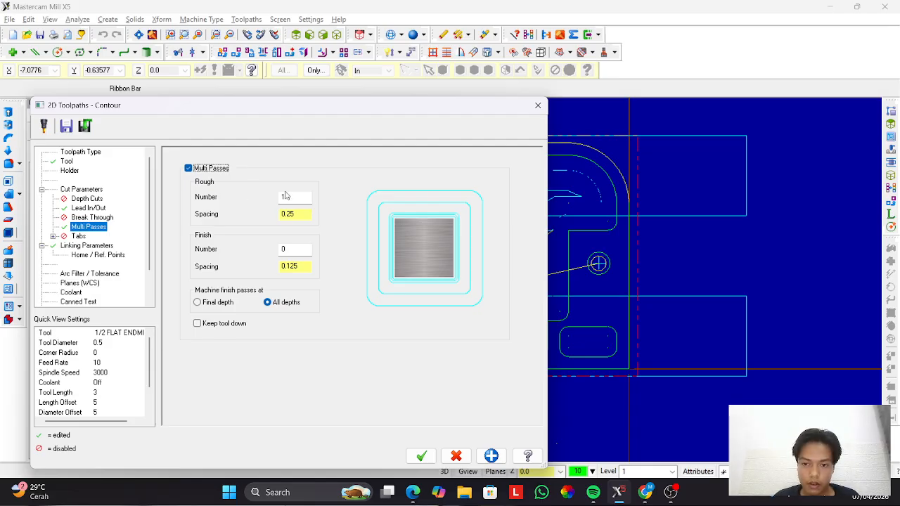
pyautogui.doubleClick(285, 197)
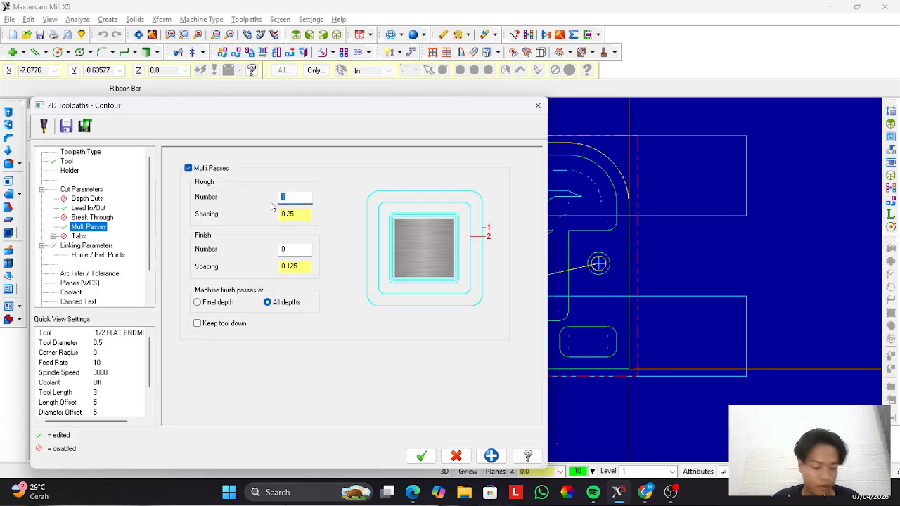
pyautogui.doubleClick(301, 215)
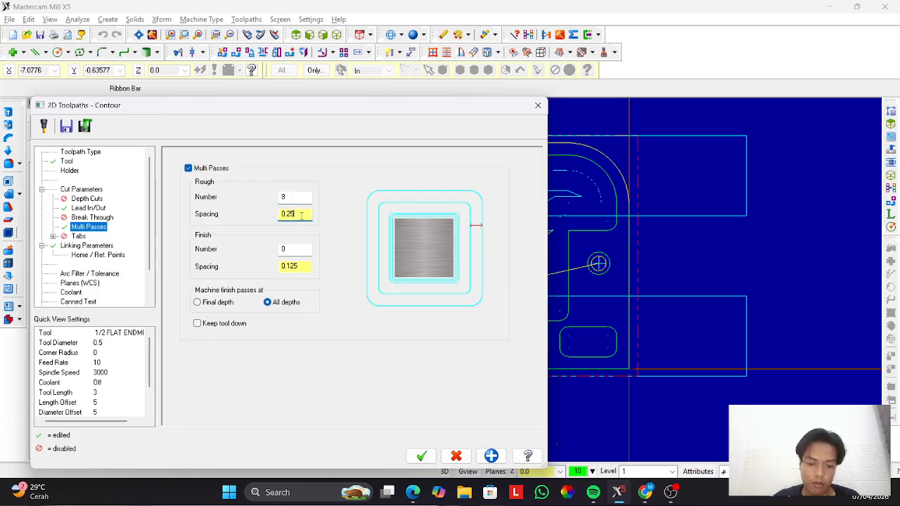
pyautogui.write('0.2')
# Set 1 finish pass at 0.05 spacing, machined at final depth with the tool kept down.
pyautogui.doubleClick(289, 249)
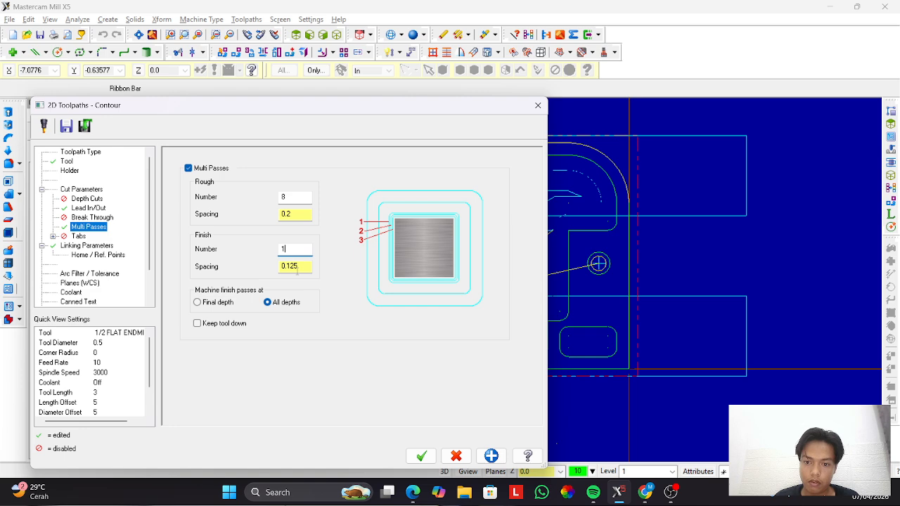
pyautogui.write('1')
pyautogui.click(306, 266)
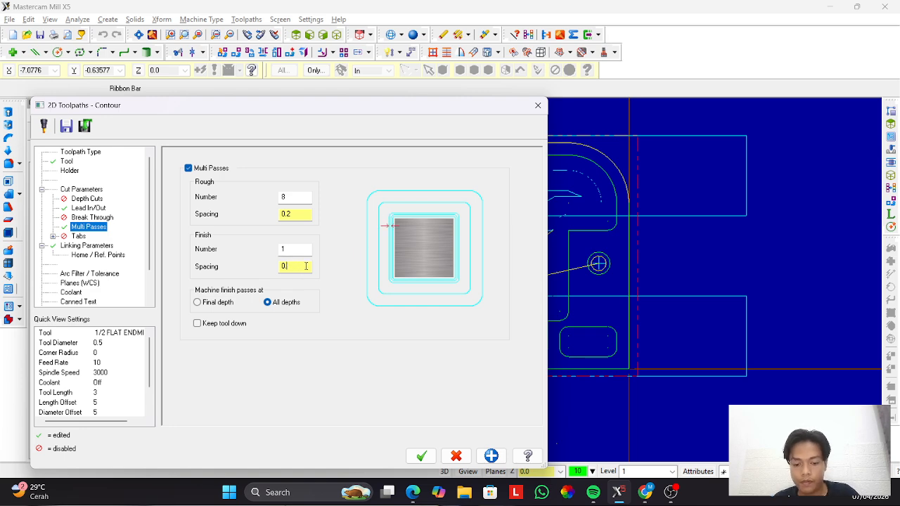
pyautogui.write('05')
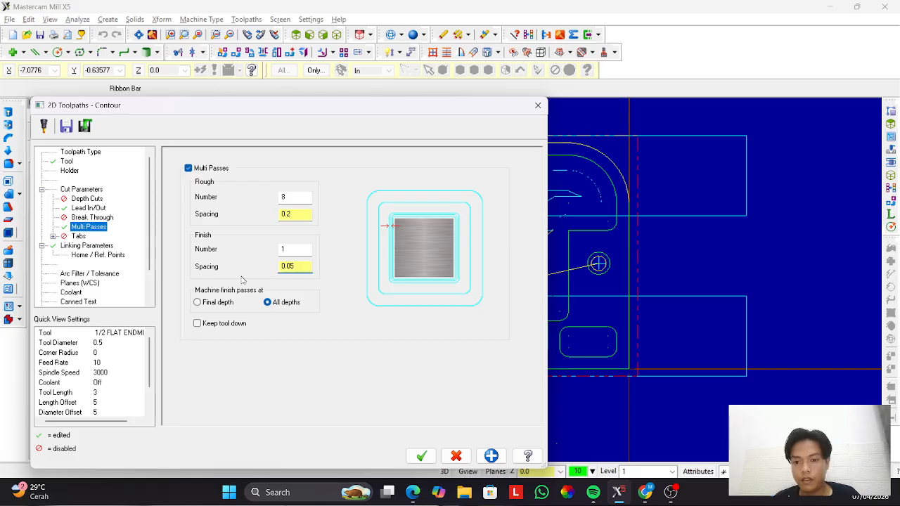
pyautogui.click(211, 303)
pyautogui.click(220, 323)
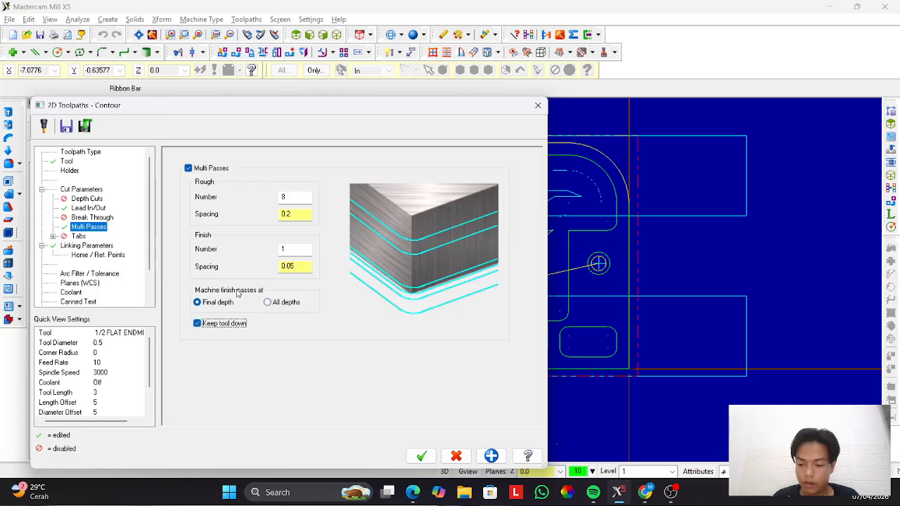
# Enable Depth Cuts for the contour with a 0.05 finish step and the tool kept down, following Mill-Lesson-8.pdf.
pyautogui.hotkey('alt', 'Tab')
pyautogui.scroll(-7, 355, 232)
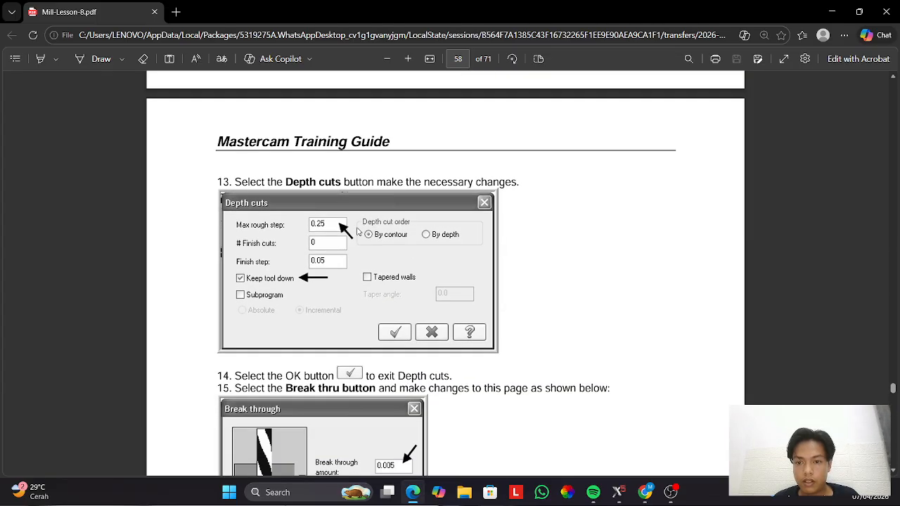
pyautogui.hotkey('alt', 'Tab')
pyautogui.click(73, 200)
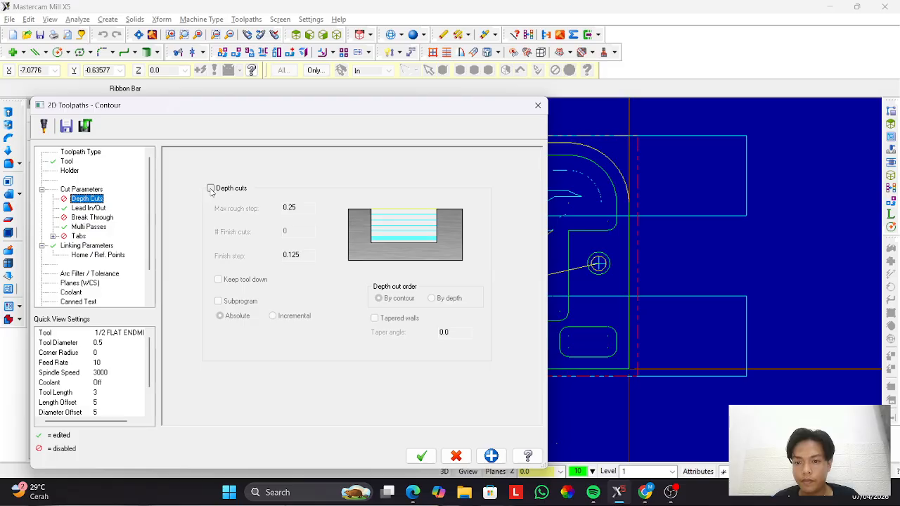
pyautogui.click(210, 188)
pyautogui.hotkey('alt', 'Tab')
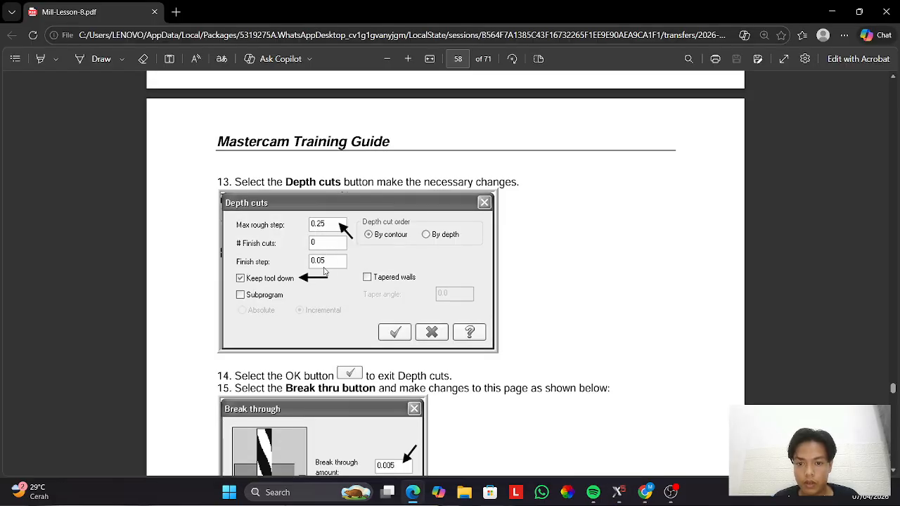
pyautogui.hotkey('alt', 'Tab')
pyautogui.moveTo(302, 258); pyautogui.dragTo(289, 259)
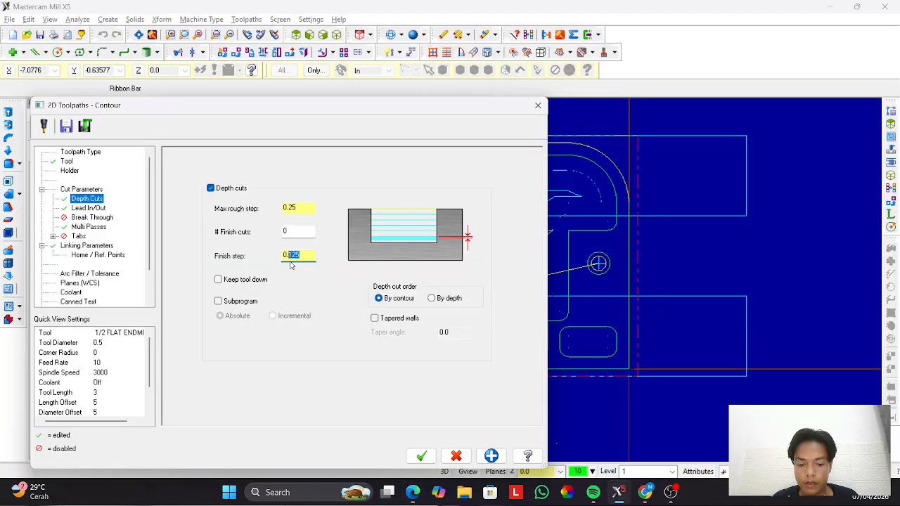
pyautogui.click(221, 280)
# Enable Break Through for the contour with a break through amount of 0.005, following Mill-Lesson-8.pdf.
pyautogui.hotkey('alt', 'Tab')
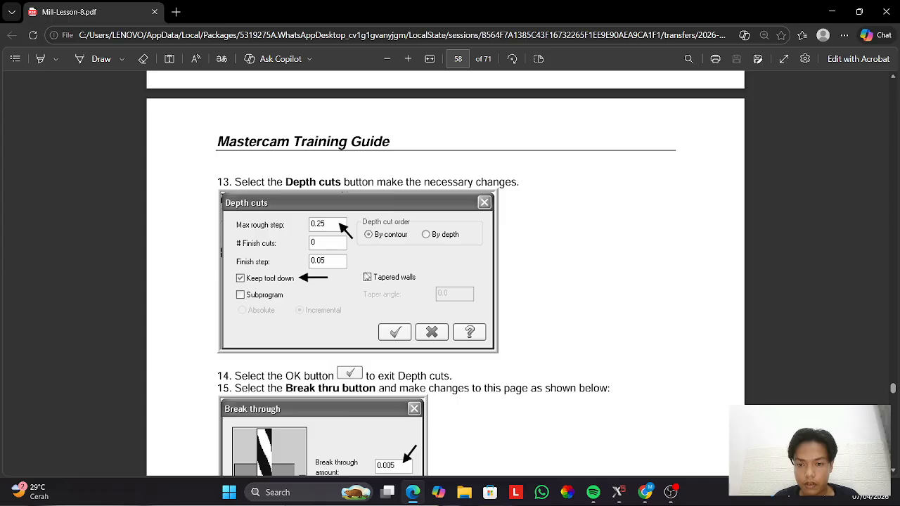
pyautogui.scroll(-5, 366, 277)
pyautogui.hotkey('alt', 'Tab')
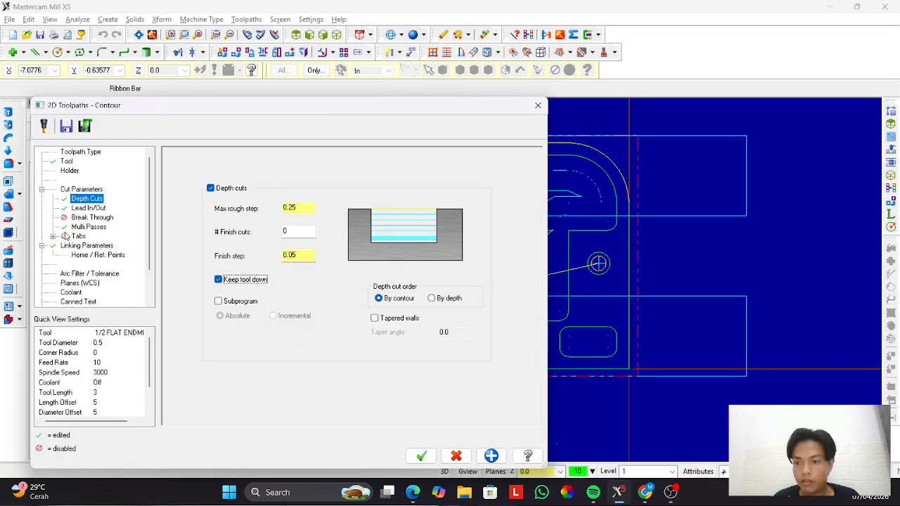
pyautogui.click(90, 217)
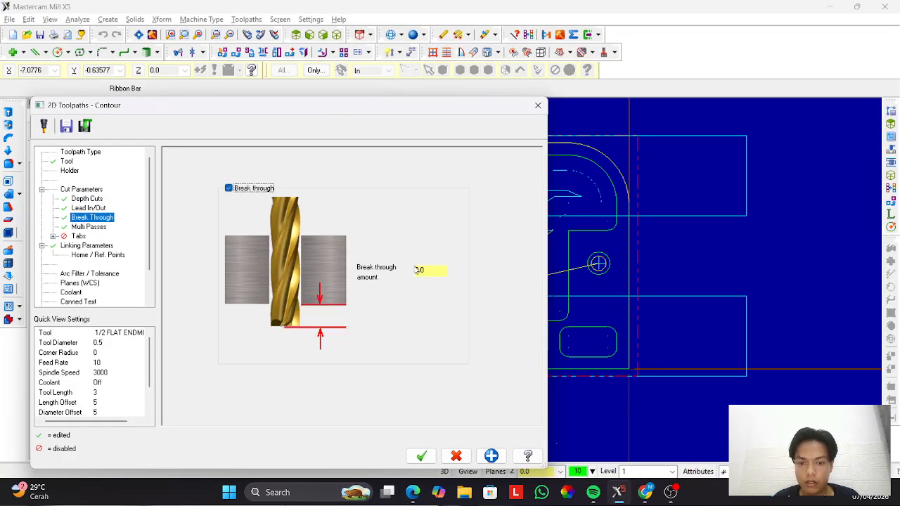
pyautogui.write('1')
pyautogui.hotkey('alt', 'Tab')
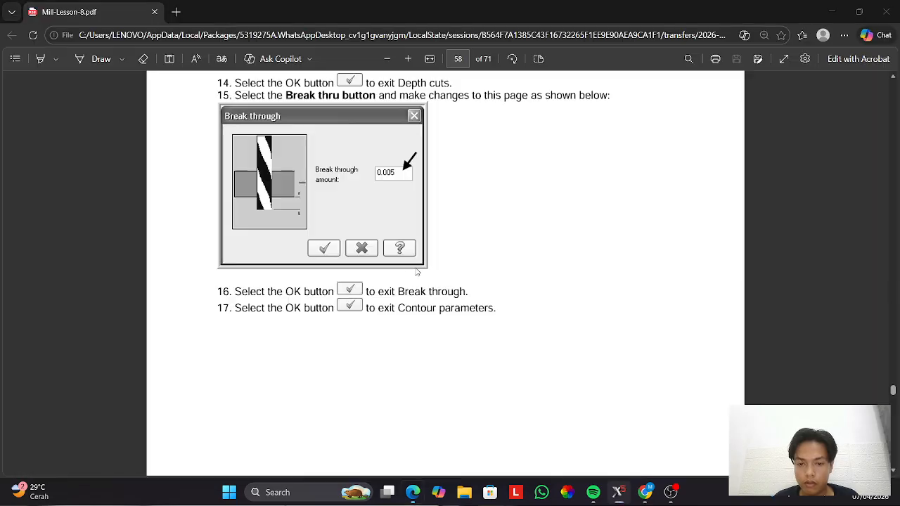
pyautogui.hotkey('alt', 'Tab')
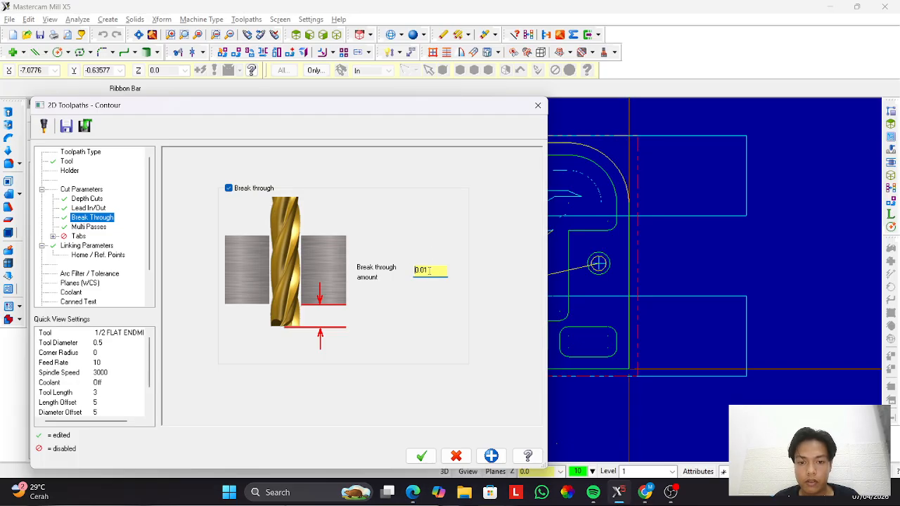
pyautogui.write('05')
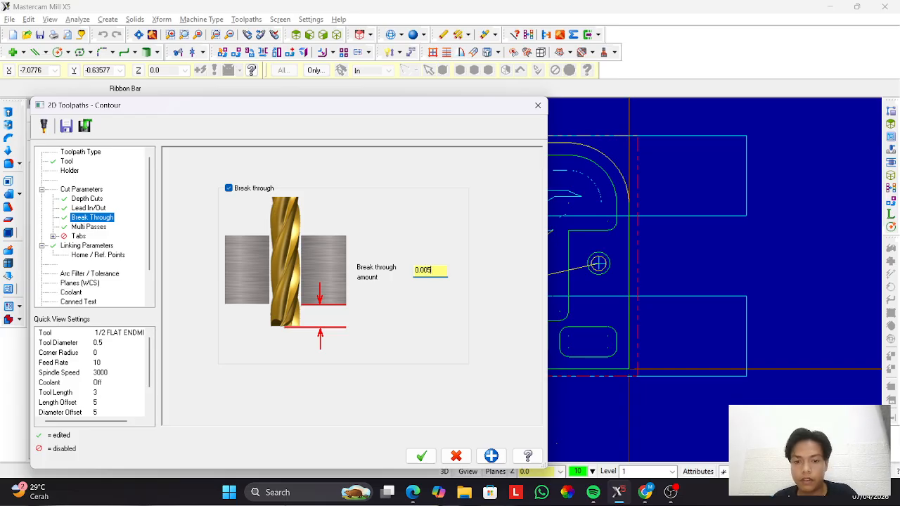
# Turn on flood coolant for the contour after checking Mill-Lesson-8.pdf, and accept the toolpath parameters.
pyautogui.hotkey('alt', 'Tab')
pyautogui.scroll(-7, 427, 272)
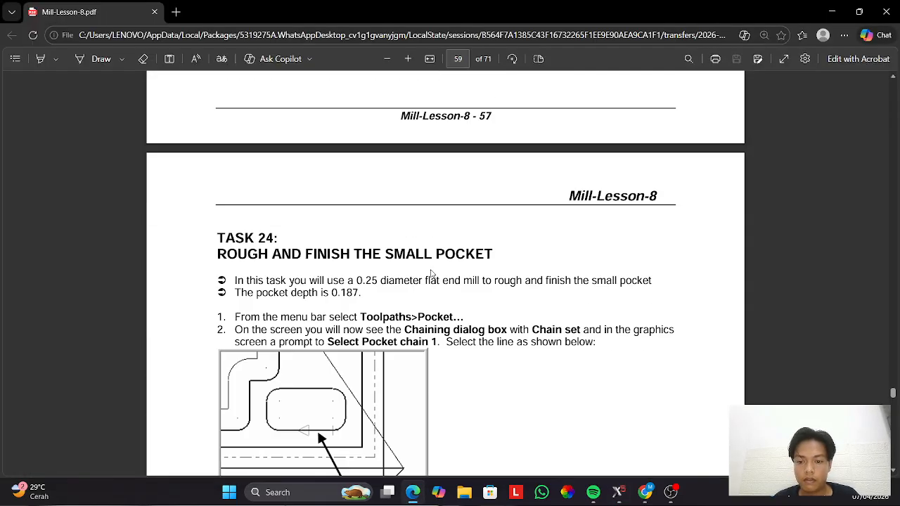
pyautogui.hotkey('alt', 'Tab')
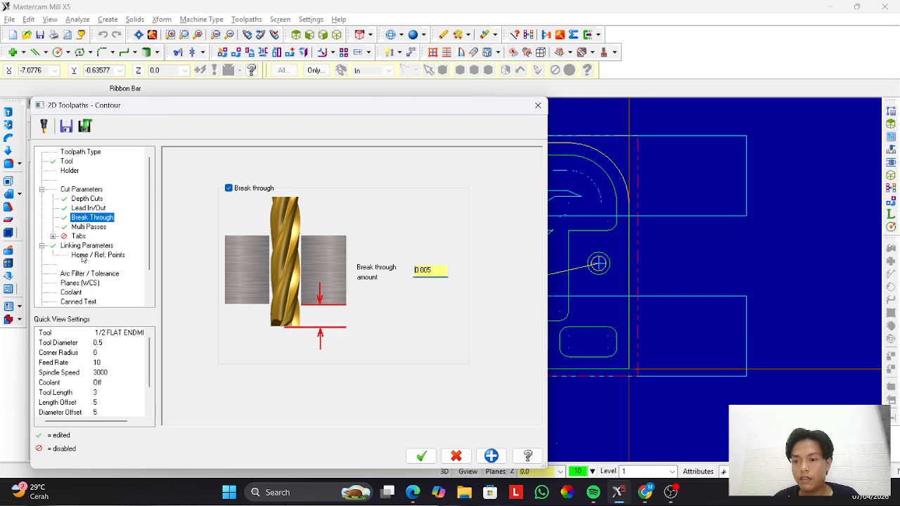
pyautogui.click(71, 292)
pyautogui.click(362, 219)
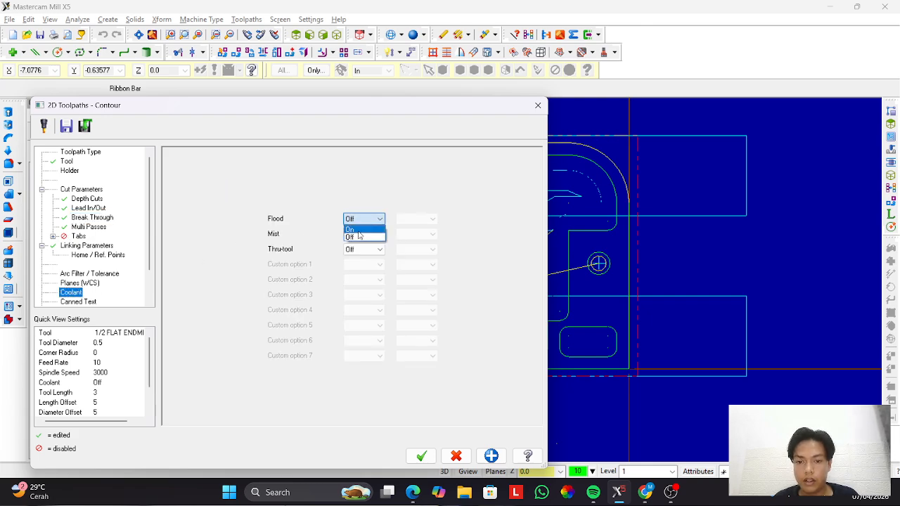
pyautogui.click(359, 235)
pyautogui.click(421, 456)
# Start a pocket toolpath with the small rounded rectangle as its chain, following Task 24 in Mill-Lesson-8.pdf.
pyautogui.hotkey('alt', 'Tab')
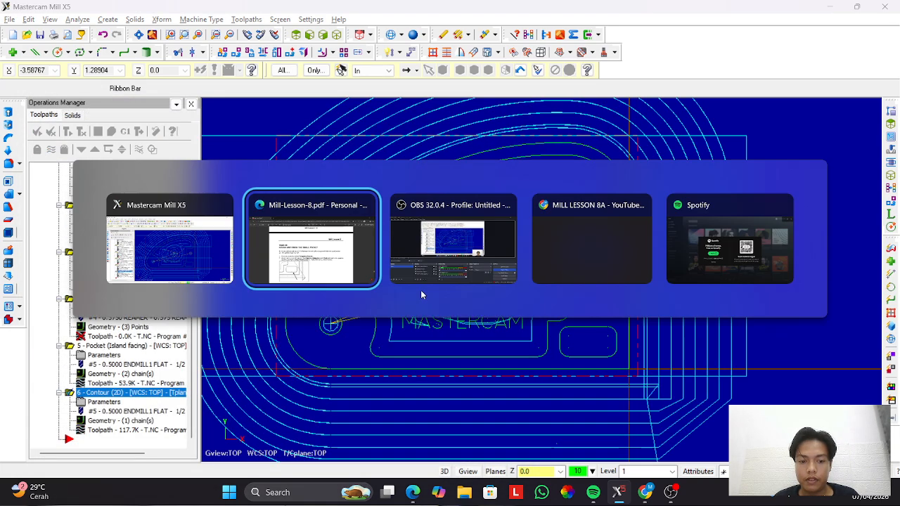
pyautogui.scroll(-3, 440, 282)
pyautogui.scroll(3, 441, 282)
pyautogui.hotkey('alt', 'Tab')
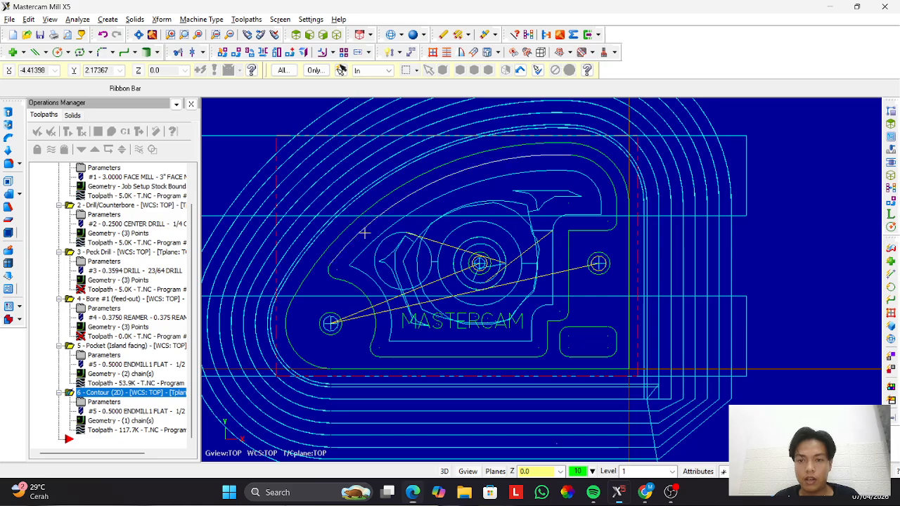
pyautogui.click(246, 19)
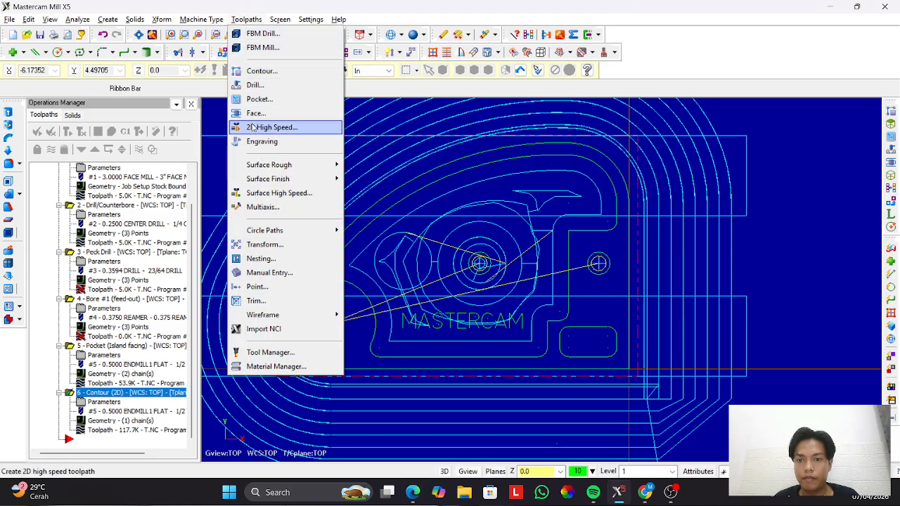
pyautogui.click(260, 98)
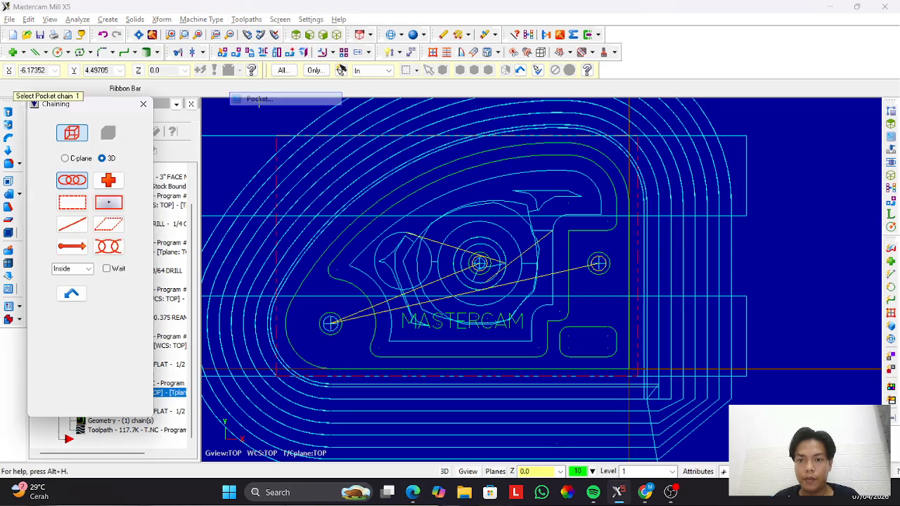
pyautogui.click(598, 356)
pyautogui.hotkey('alt', 'Tab')
pyautogui.scroll(-5, 445, 328)
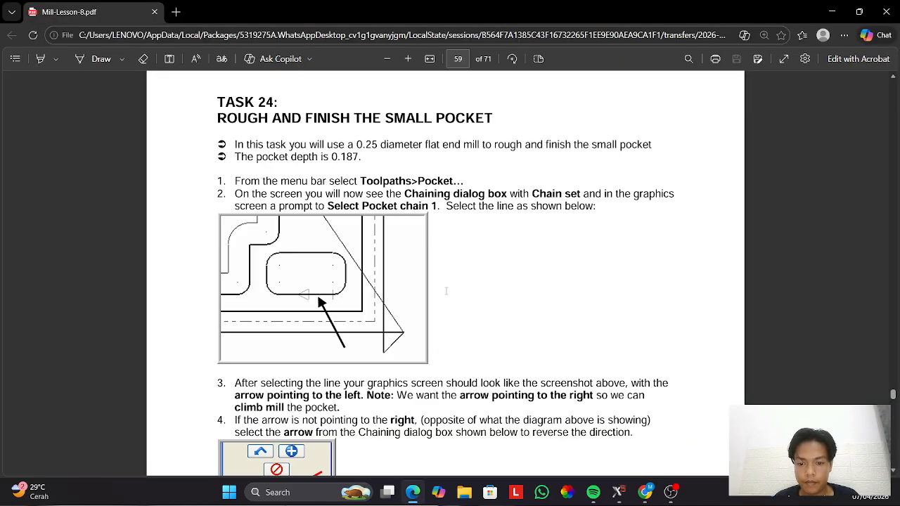
pyautogui.hotkey('alt', 'Tab')
pyautogui.click(73, 398)
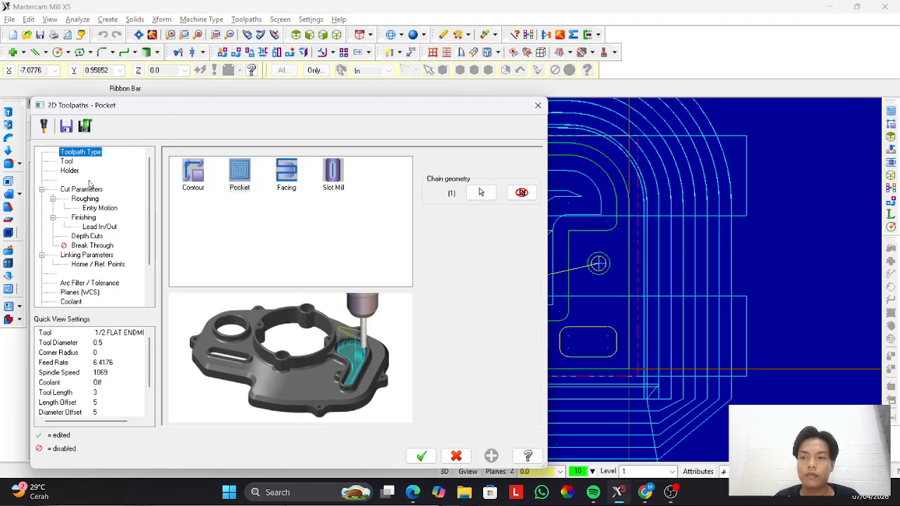
# Open the pocket's tool settings and look up the Task 24 toolpath parameters in Mill-Lesson-8.pdf.
pyautogui.click(67, 161)
pyautogui.hotkey('alt', 'Tab')
pyautogui.scroll(-5, 445, 281)
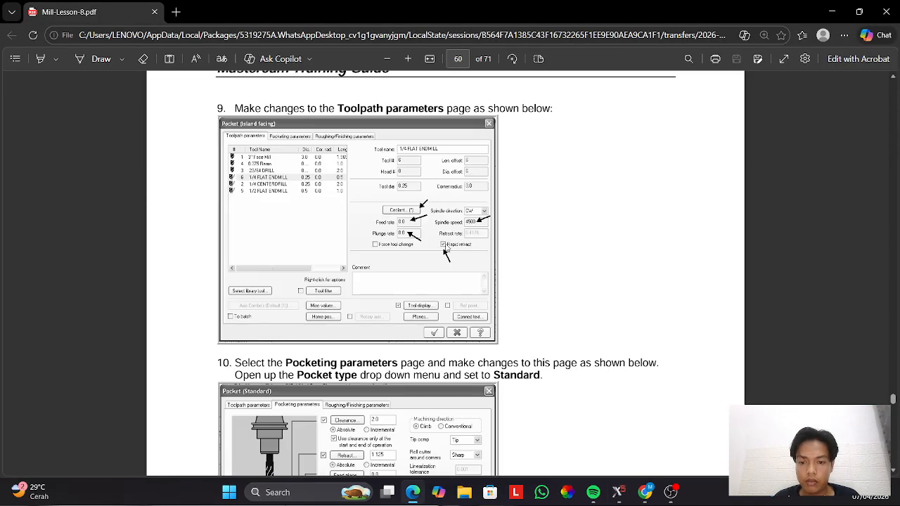
pyautogui.hotkey('alt', 'Tab')
pyautogui.click(198, 345)
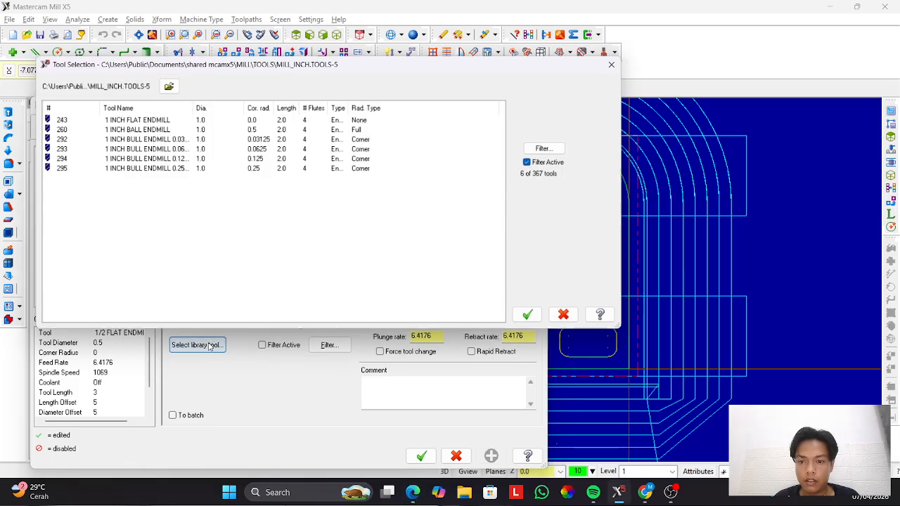
pyautogui.click(622, 63)
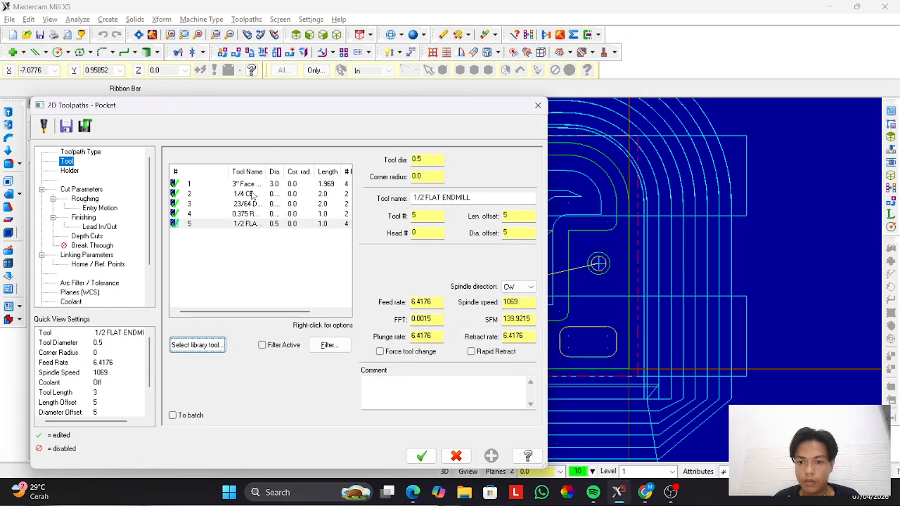
pyautogui.click(250, 194)
# Add the 1/4 FLAT ENDMILL from the unfiltered MILL_INCH tool library to the pocket, following Mill-Lesson-8.pdf.
pyautogui.hotkey('alt', 'Tab')
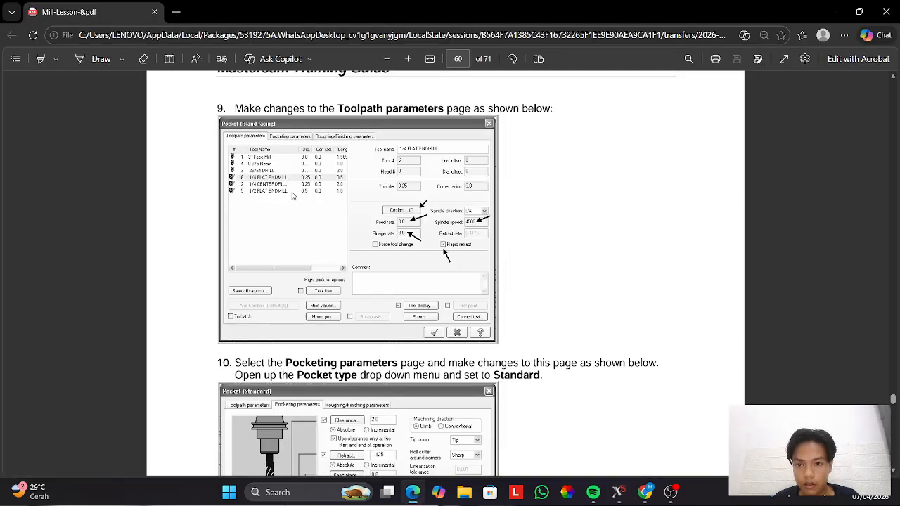
pyautogui.hotkey('alt', 'Tab')
pyautogui.click(196, 345)
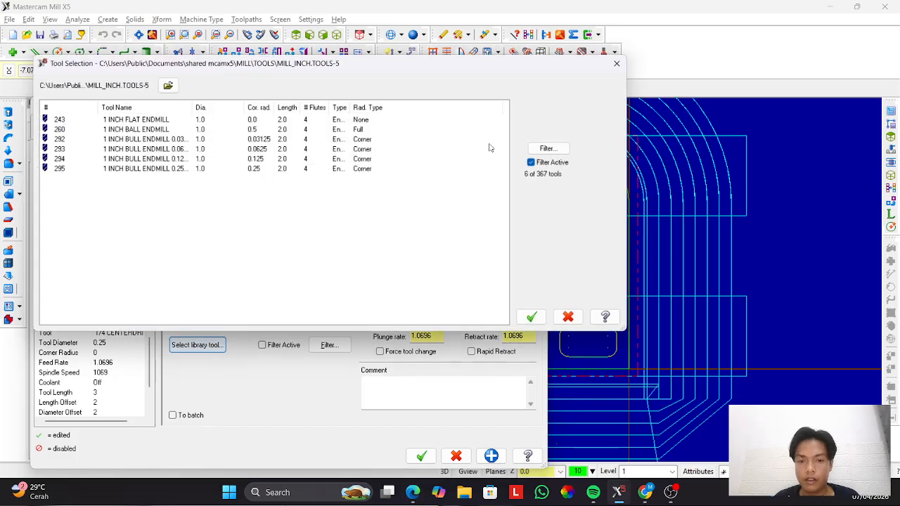
pyautogui.click(535, 162)
pyautogui.scroll(-10, 386, 197)
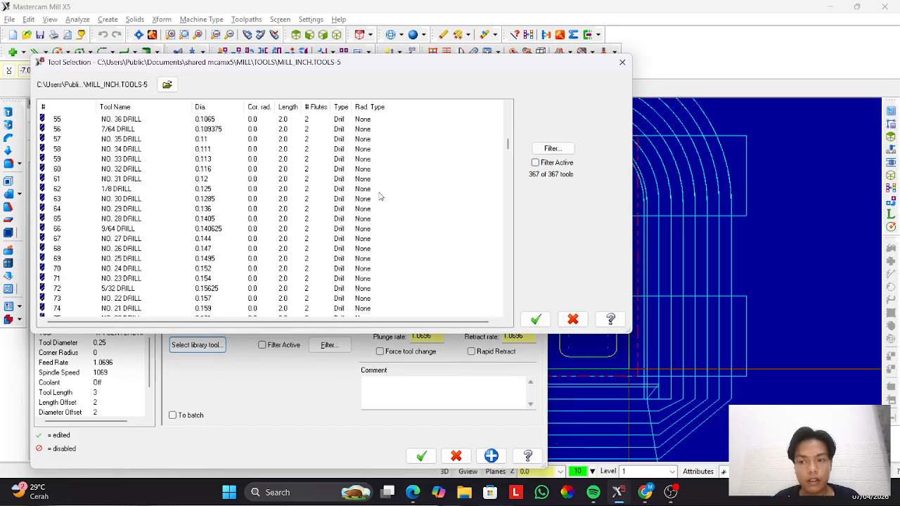
pyautogui.scroll(-20, 380, 197)
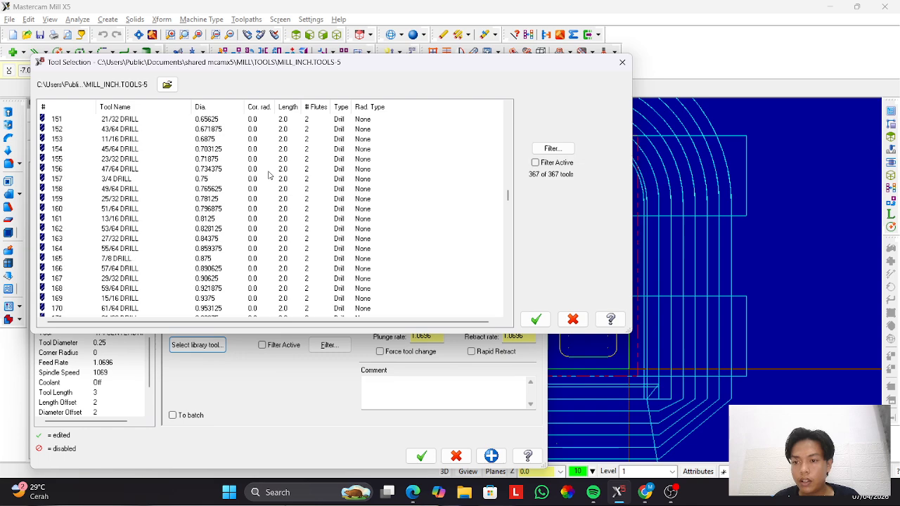
pyautogui.scroll(-20, 268, 175)
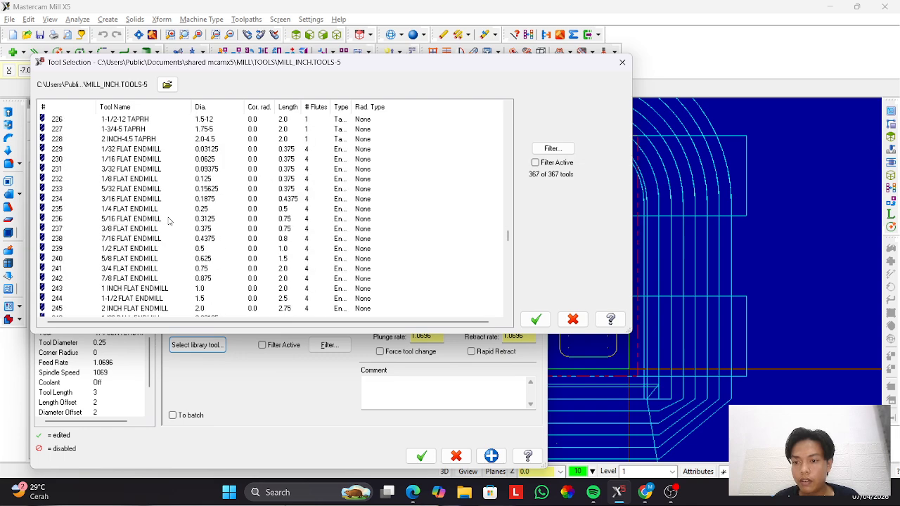
pyautogui.click(104, 210)
pyautogui.click(535, 319)
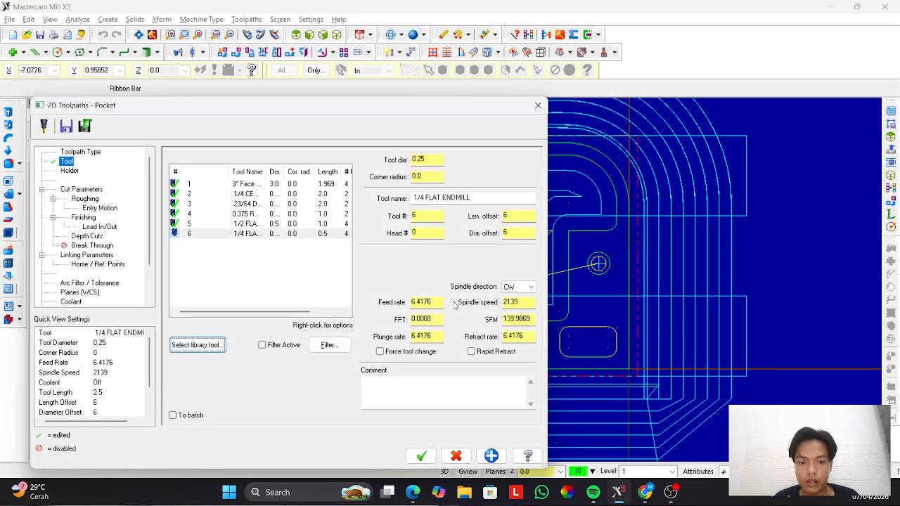
# Set the 1/4 flat endmill's feed rate and plunge rate to 8 and its spindle speed to 4500.
pyautogui.hotkey('alt', 'Tab')
pyautogui.hotkey('alt', 'Tab')
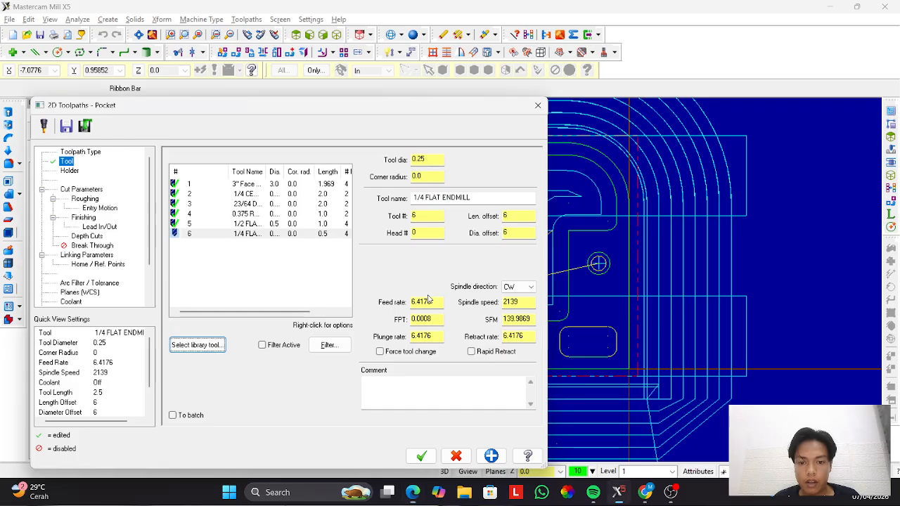
pyautogui.doubleClick(431, 306)
pyautogui.write('8')
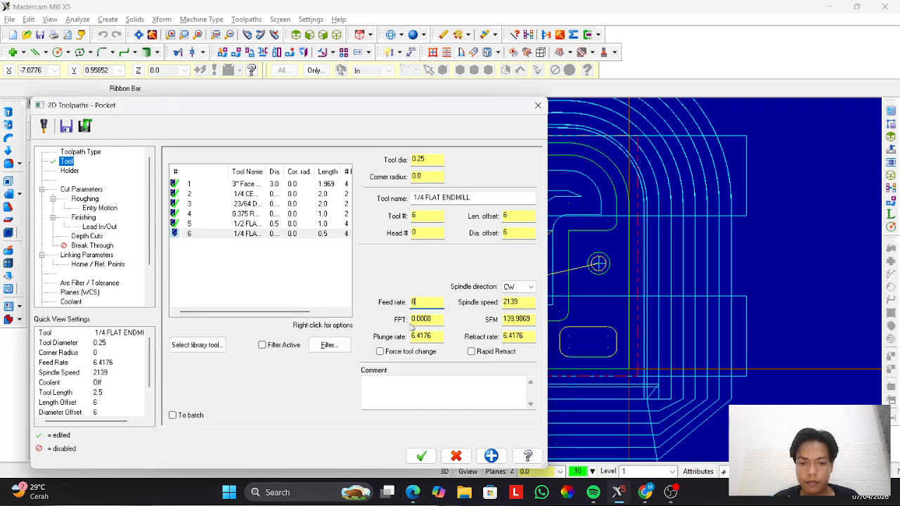
pyautogui.doubleClick(432, 337)
pyautogui.write('8')
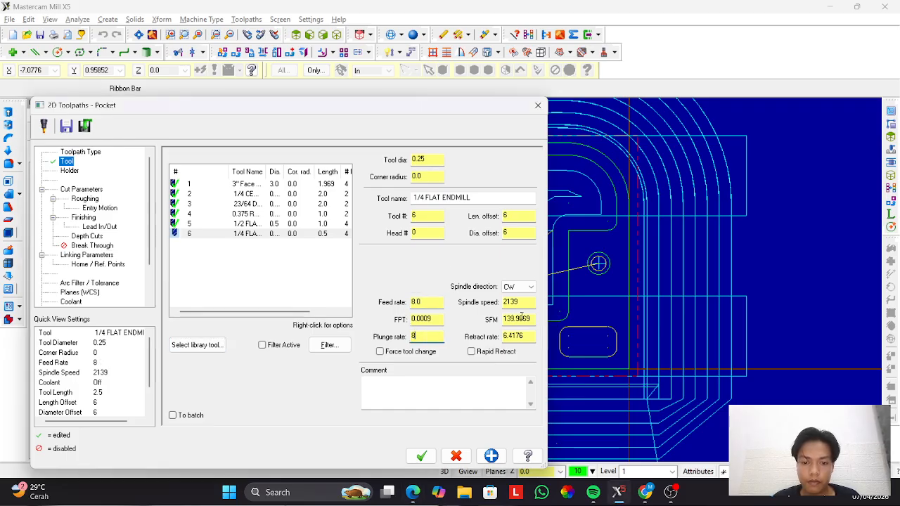
pyautogui.doubleClick(511, 302)
pyautogui.write('4500')
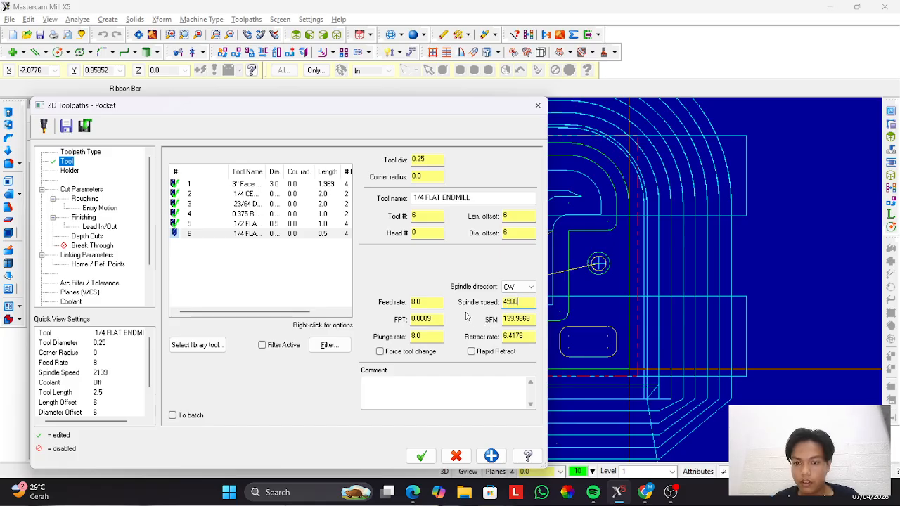
# Set the pocket's linking parameters to a 0.7 top of stock and a 0.513 depth, following Mill-Lesson-8.pdf.
pyautogui.hotkey('alt', 'Tab')
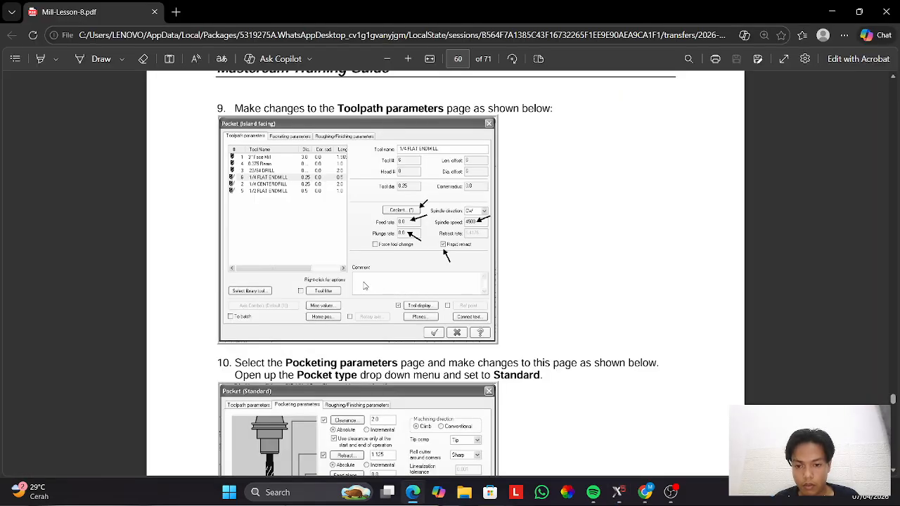
pyautogui.scroll(-3, 362, 290)
pyautogui.hotkey('alt', 'Tab')
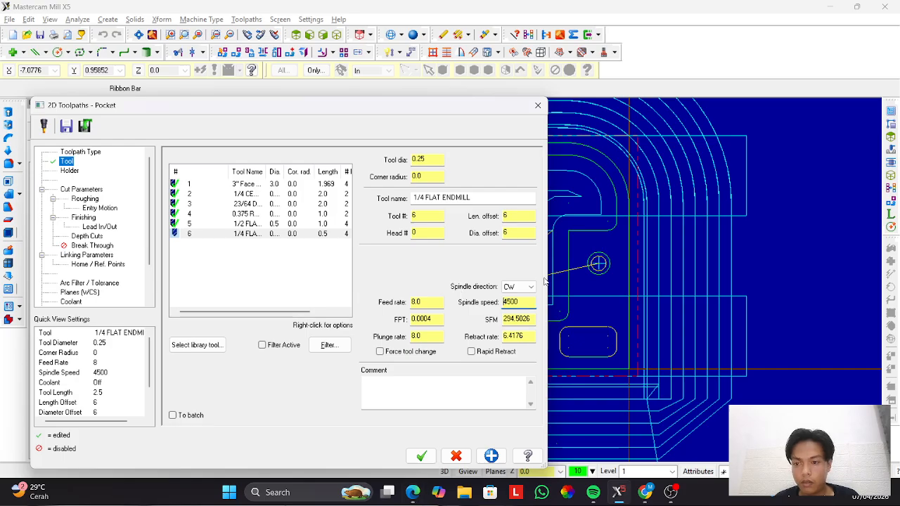
pyautogui.click(83, 255)
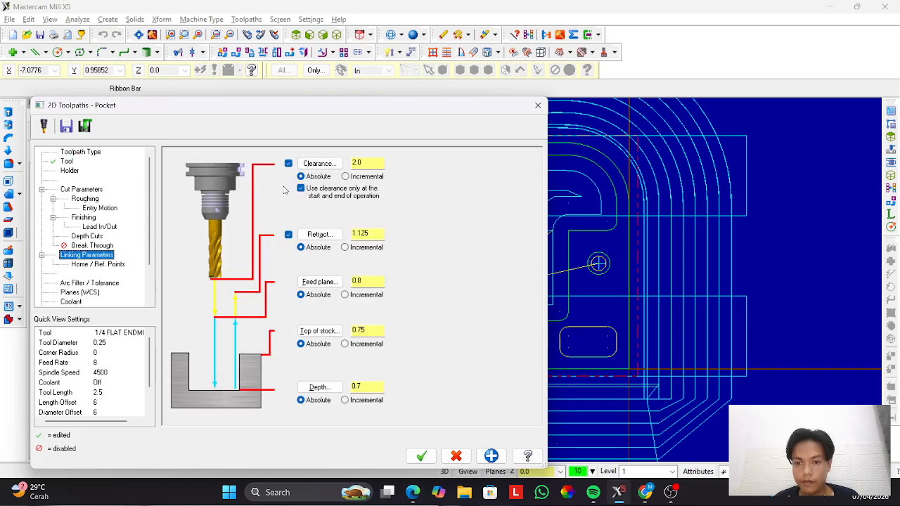
pyautogui.hotkey('alt', 'Tab')
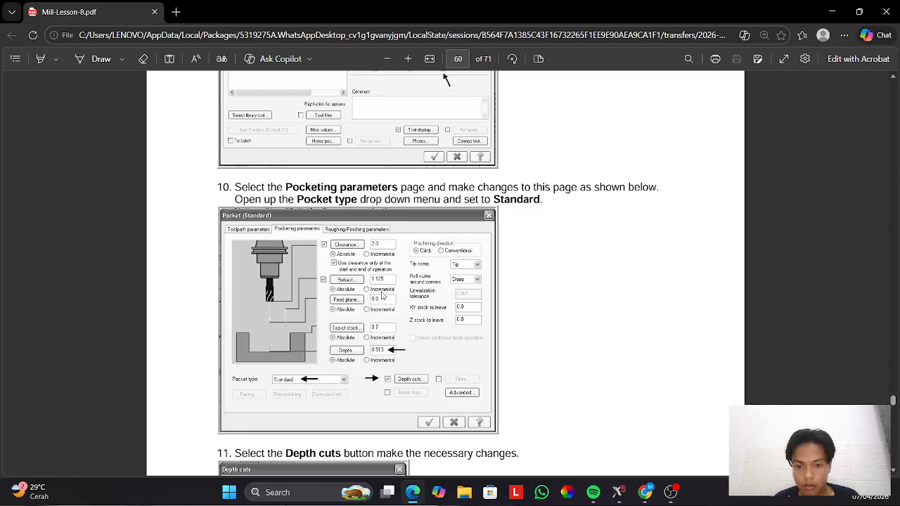
pyautogui.hotkey('alt', 'Tab')
pyautogui.hotkey('alt', 'Tab')
pyautogui.hotkey('alt', 'Tab')
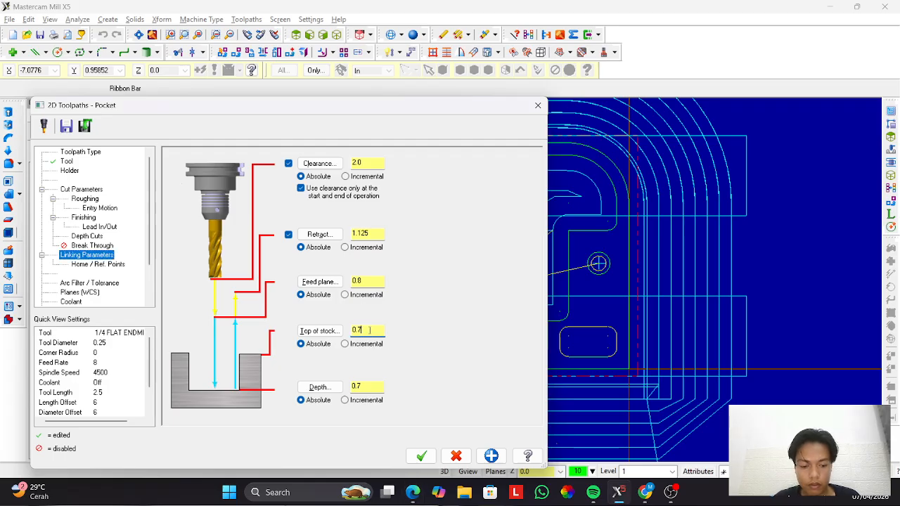
pyautogui.hotkey('alt', 'Tab')
pyautogui.hotkey('alt', 'Tab')
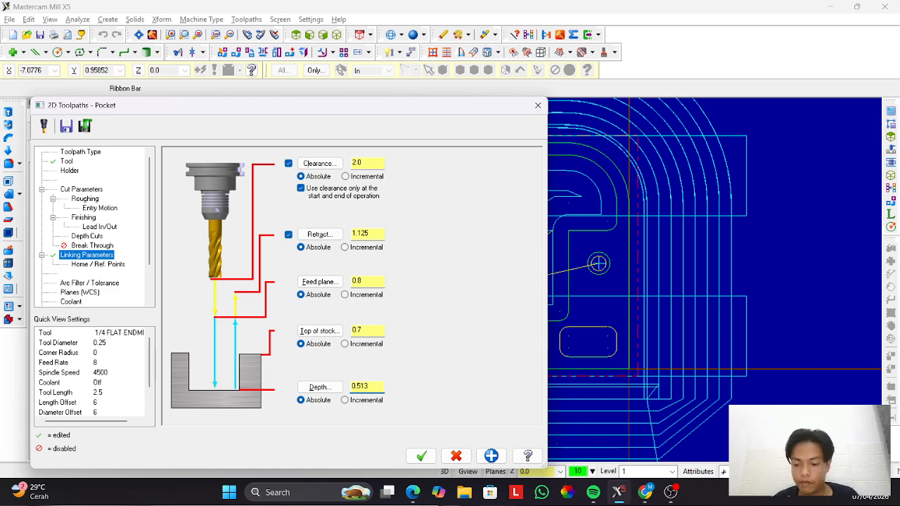
# Change the pocket type to Standard in the cut parameters, as given in Mill-Lesson-8.pdf.
pyautogui.hotkey('alt', 'Tab')
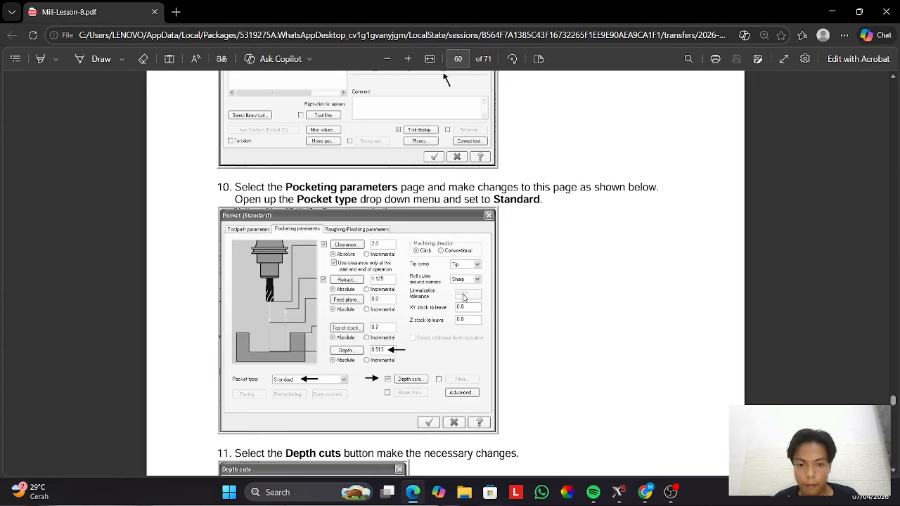
pyautogui.hotkey('alt', 'Tab')
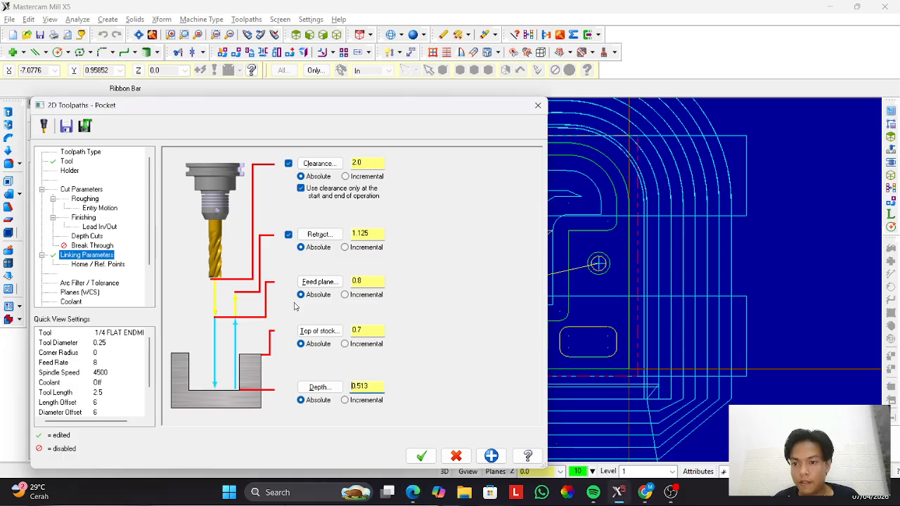
pyautogui.click(85, 190)
pyautogui.click(443, 179)
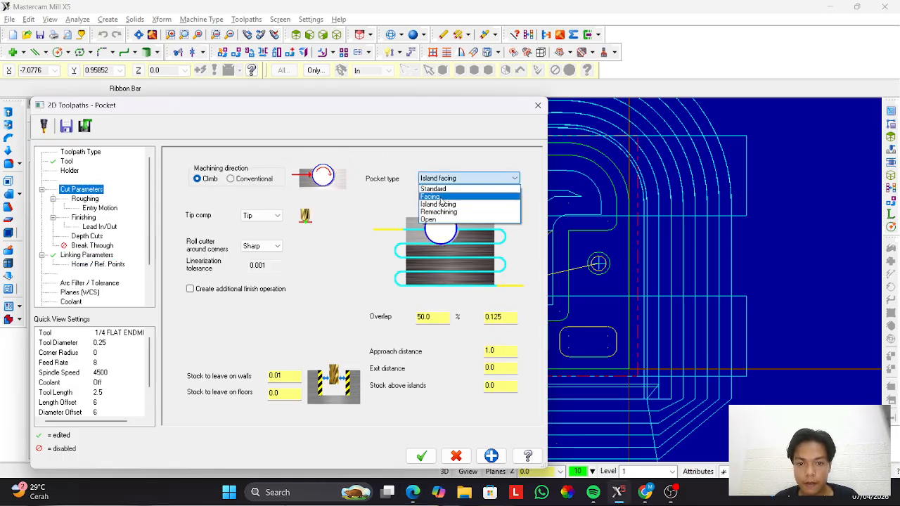
pyautogui.click(442, 194)
pyautogui.hotkey('alt', 'Tab')
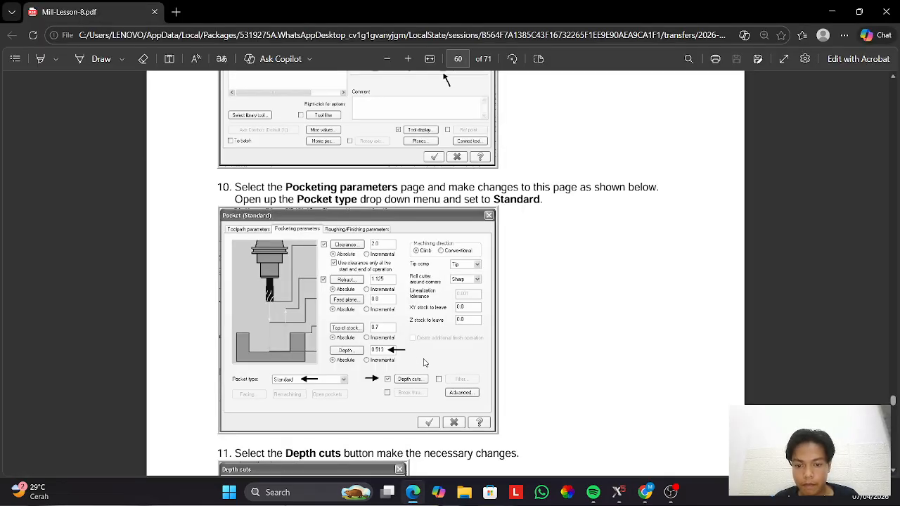
pyautogui.hotkey('alt', 'Tab')
pyautogui.hotkey('alt', 'Tab')
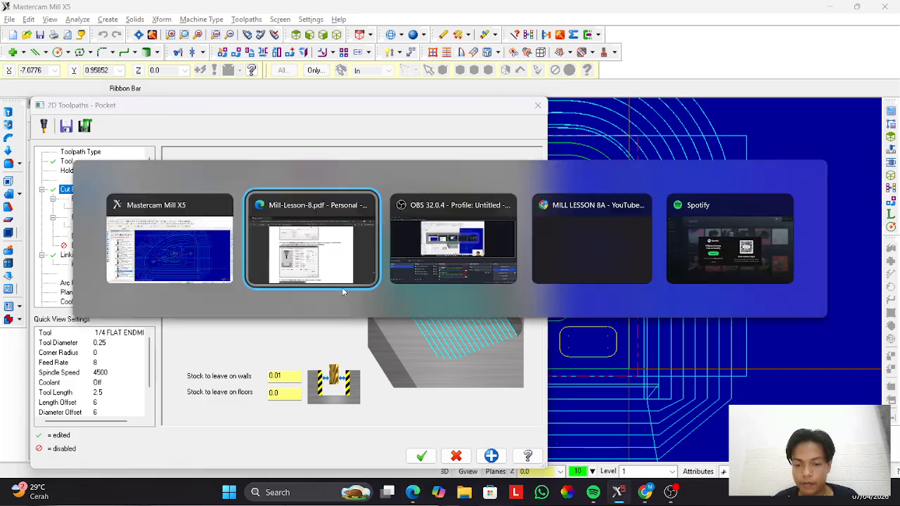
# Set the pocket's depth cuts to a 0.1 max rough step and 0.05 finish step, with Use island depths turned off.
pyautogui.scroll(-1, 344, 292)
pyautogui.scroll(-4, 345, 292)
pyautogui.hotkey('alt', 'Tab')
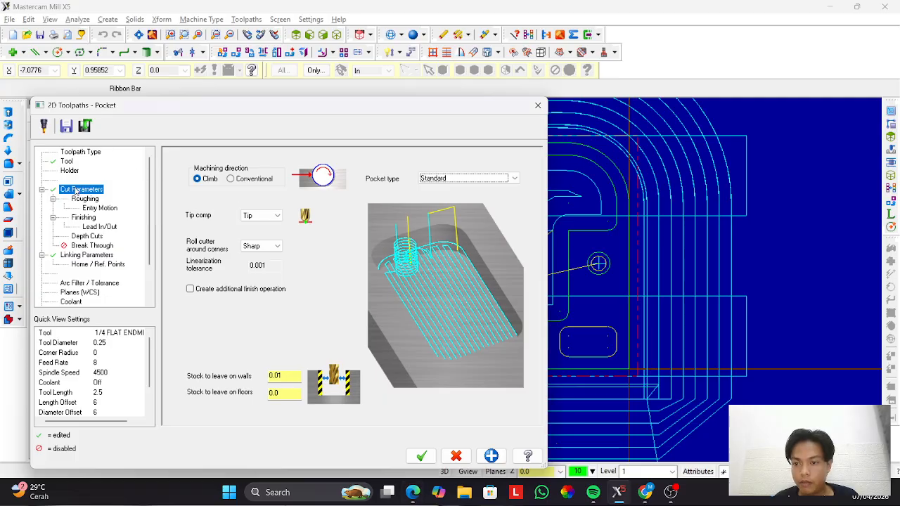
pyautogui.click(85, 236)
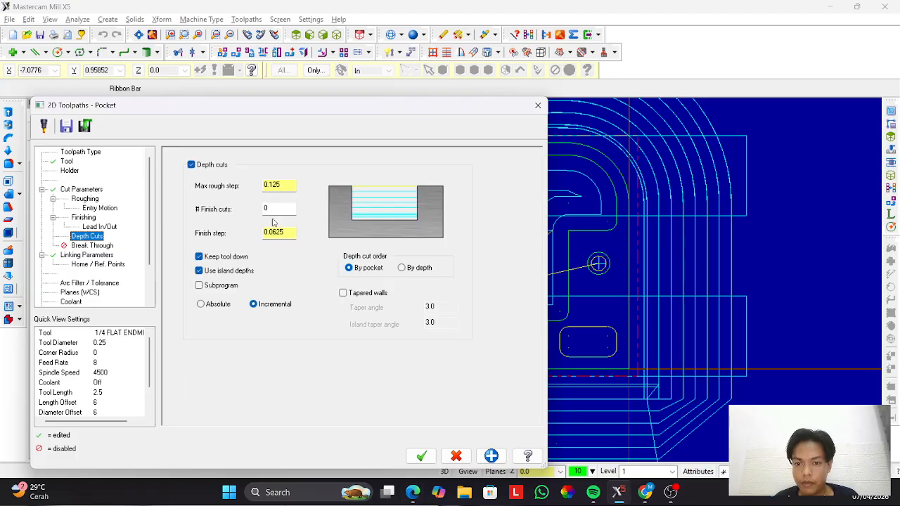
pyautogui.hotkey('alt', 'Tab')
pyautogui.hotkey('alt', 'Tab')
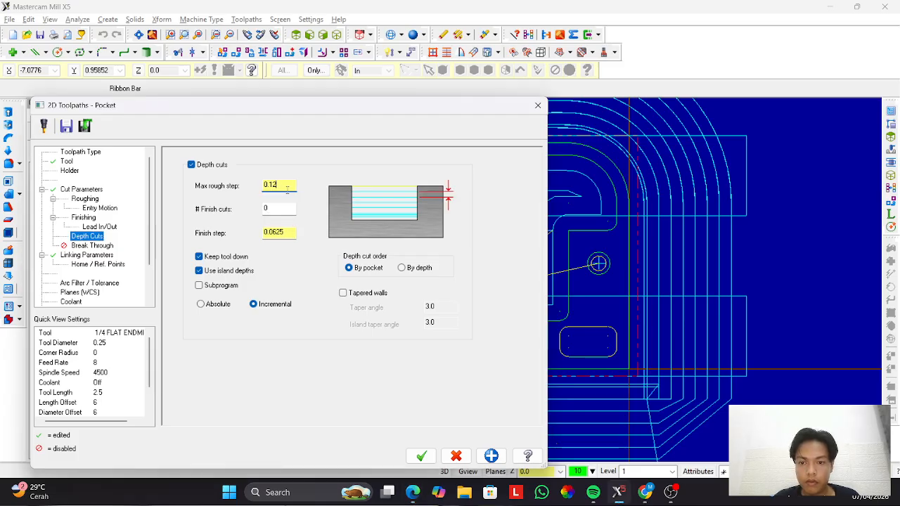
pyautogui.hotkey('alt', 'Tab')
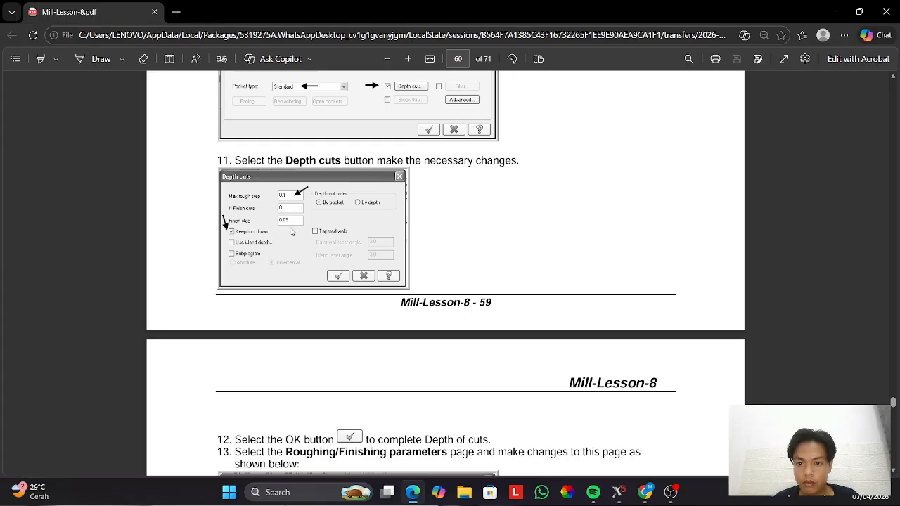
pyautogui.hotkey('alt', 'Tab')
pyautogui.click(285, 232)
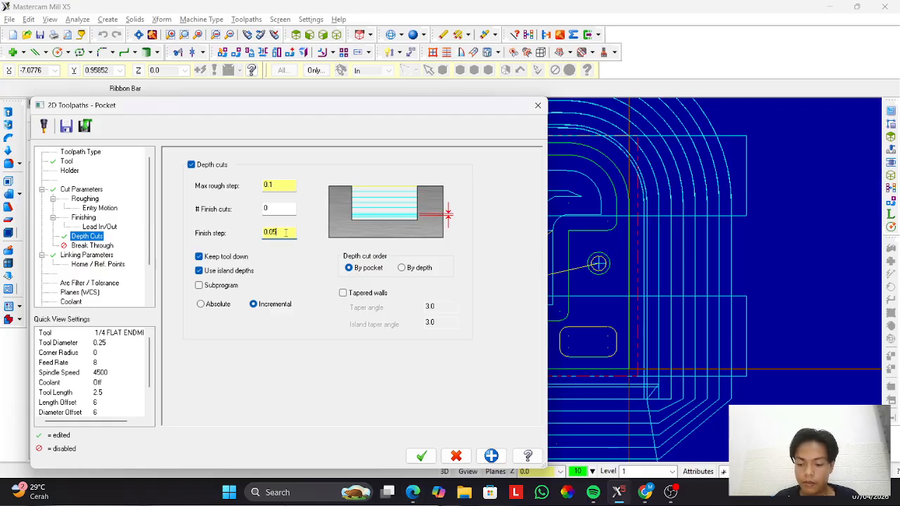
pyautogui.hotkey('alt', 'Tab')
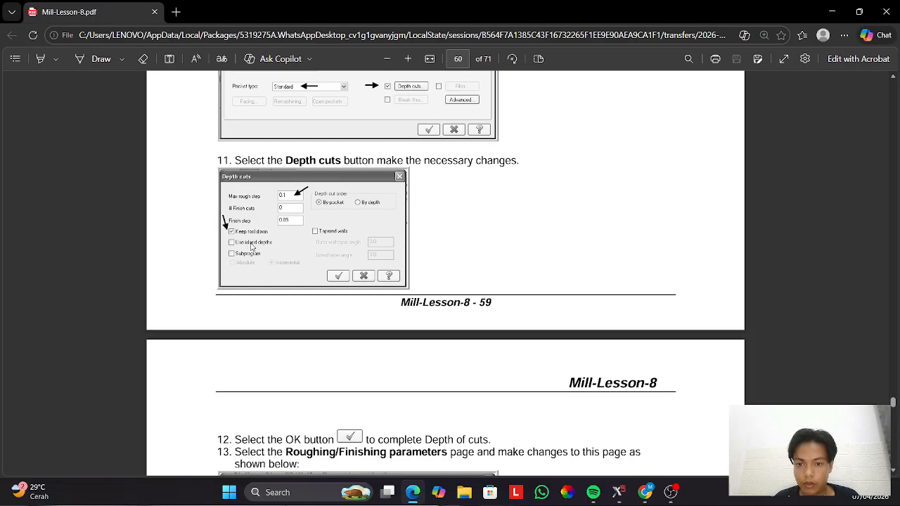
pyautogui.hotkey('alt', 'Tab')
pyautogui.click(200, 270)
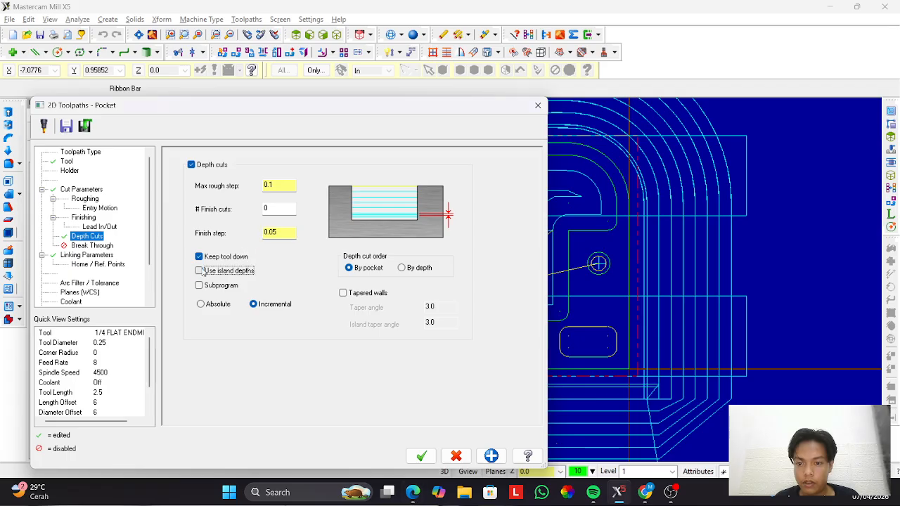
# Set the pocket's roughing stepover percentage to 75 and compare the roughing options with step 13 in Mill-Lesson-8.pdf.
pyautogui.hotkey('alt', 'Tab')
pyautogui.scroll(-5, 267, 279)
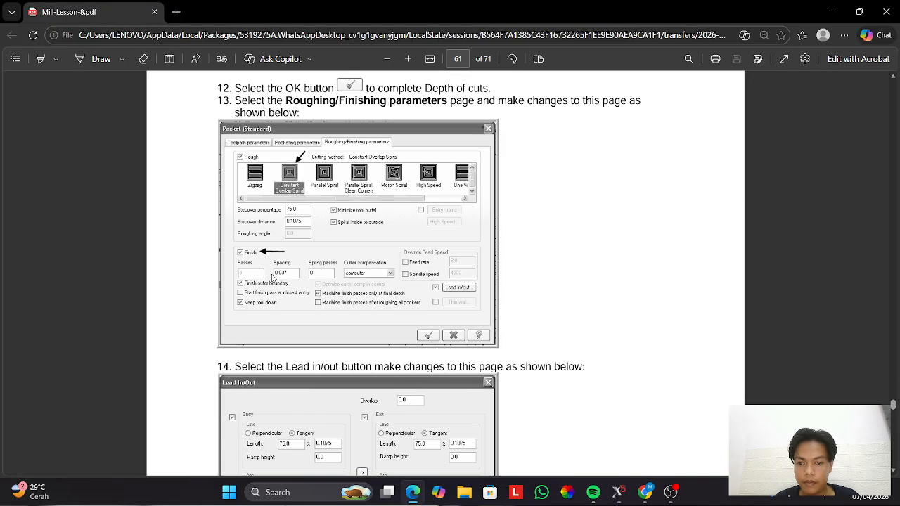
pyautogui.hotkey('alt', 'Tab')
pyautogui.click(84, 199)
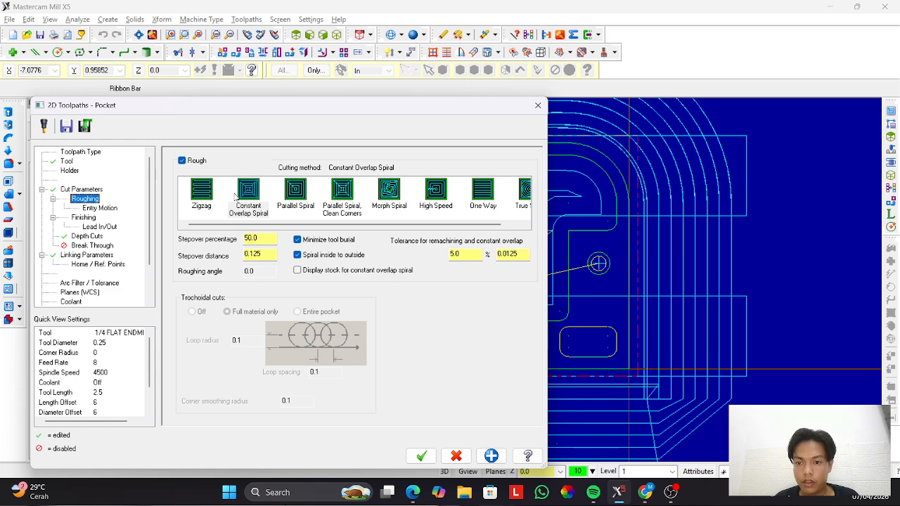
pyautogui.hotkey('alt', 'Tab')
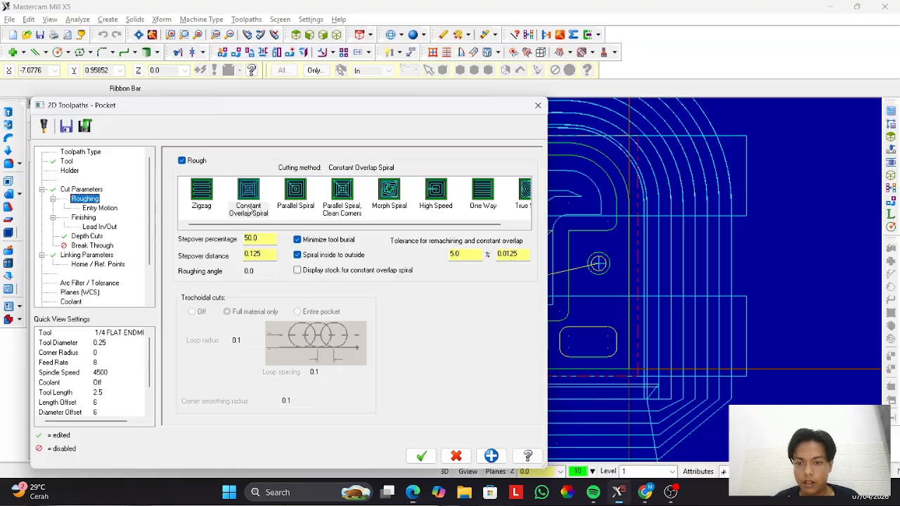
pyautogui.hotkey('alt', 'Tab')
pyautogui.doubleClick(250, 238)
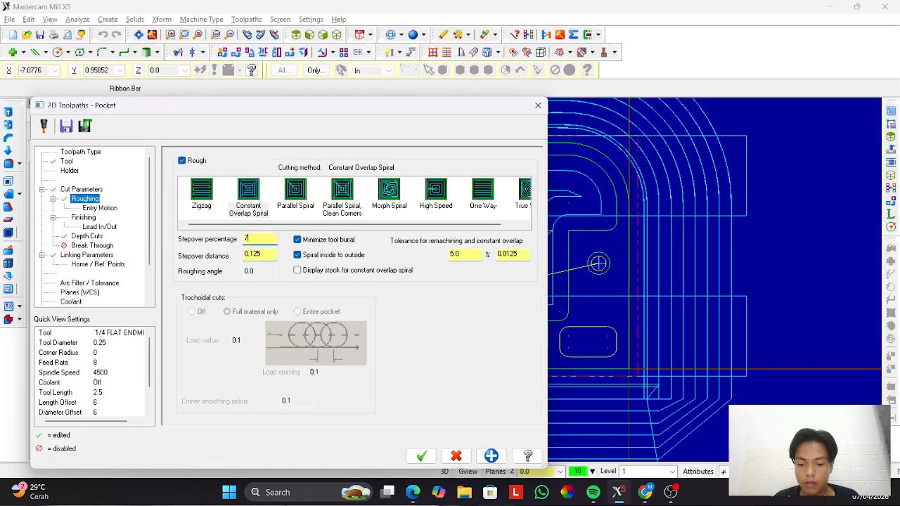
pyautogui.write('75')
pyautogui.press('Return')
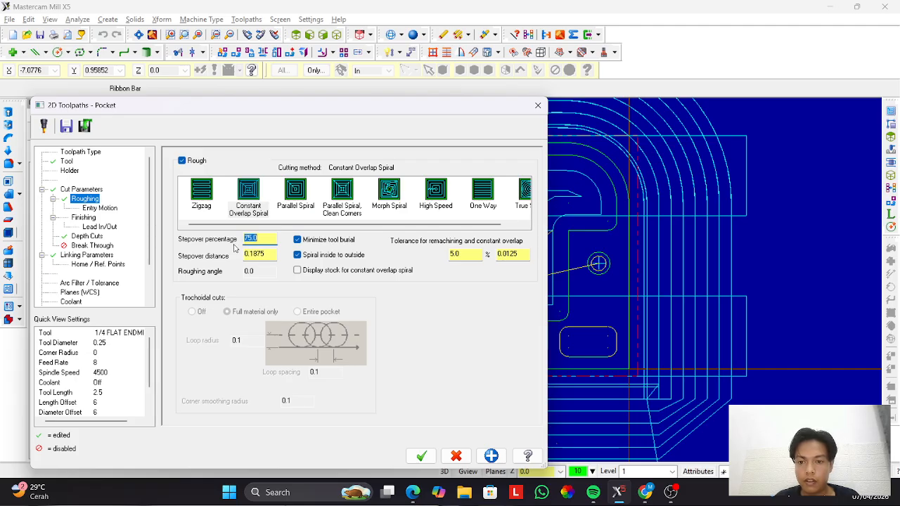
pyautogui.hotkey('alt', 'Tab')
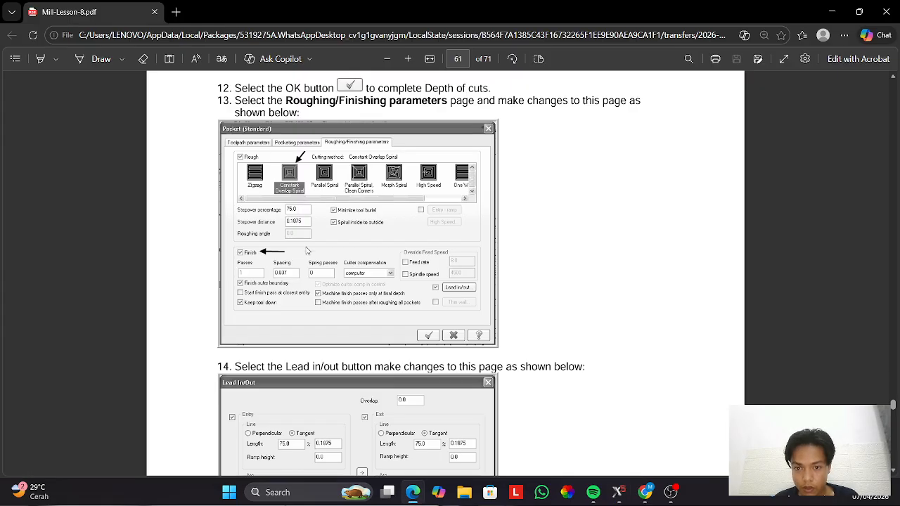
pyautogui.hotkey('alt', 'Tab')
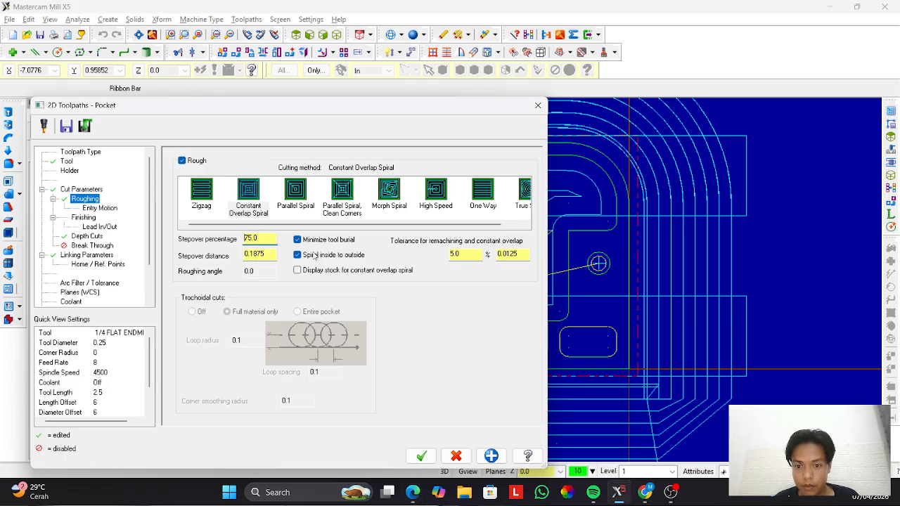
# Enable the pocket's finish pass and set its spacing to 0.007, consulting Mill-Lesson-8.pdf.
pyautogui.hotkey('alt', 'Tab')
pyautogui.hotkey('alt', 'Tab')
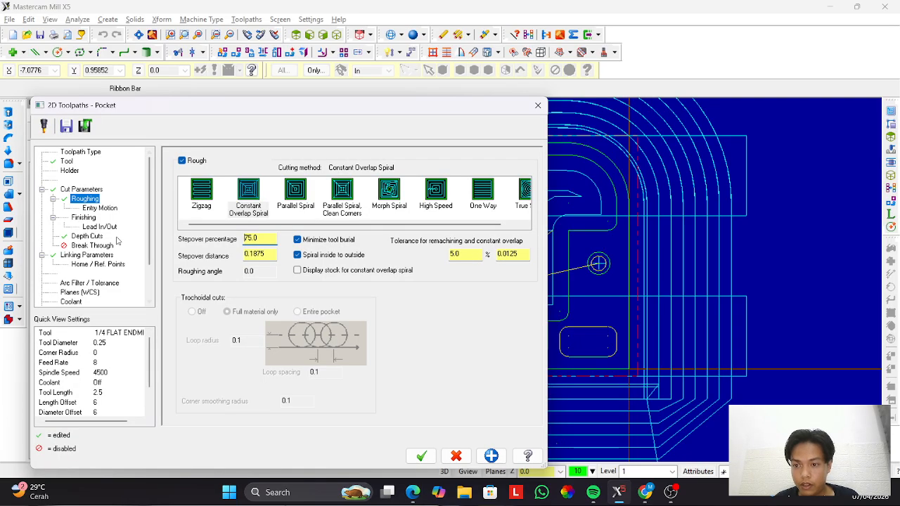
pyautogui.click(70, 217)
pyautogui.click(181, 159)
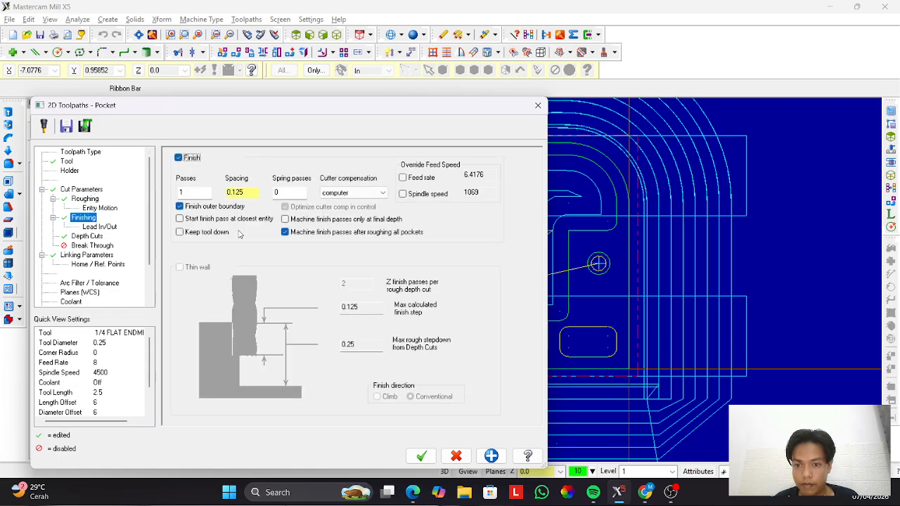
pyautogui.hotkey('alt', 'Tab')
pyautogui.hotkey('alt', 'Tab')
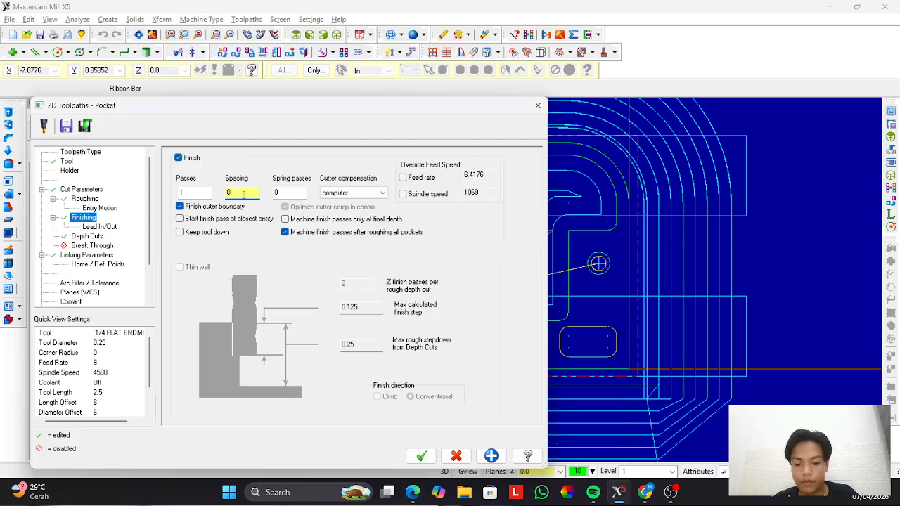
pyautogui.hotkey('alt', 'Tab')
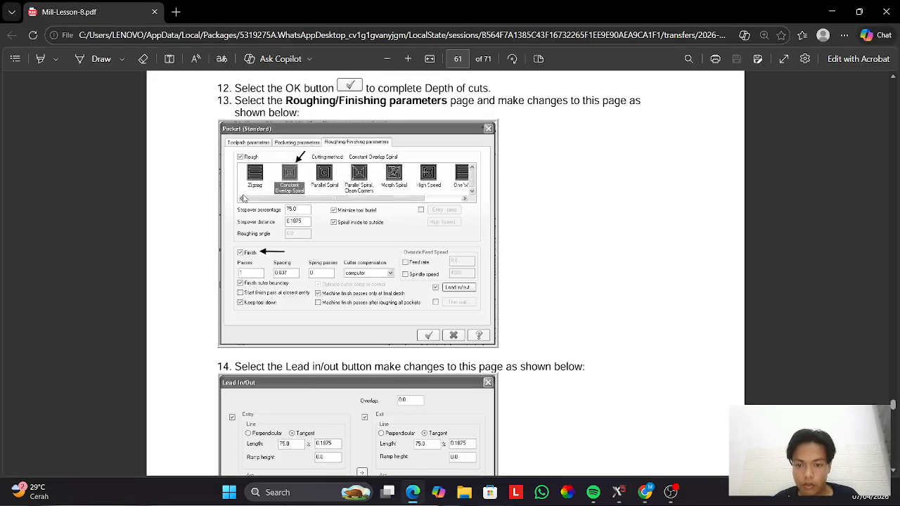
pyautogui.hotkey('alt', 'Tab')
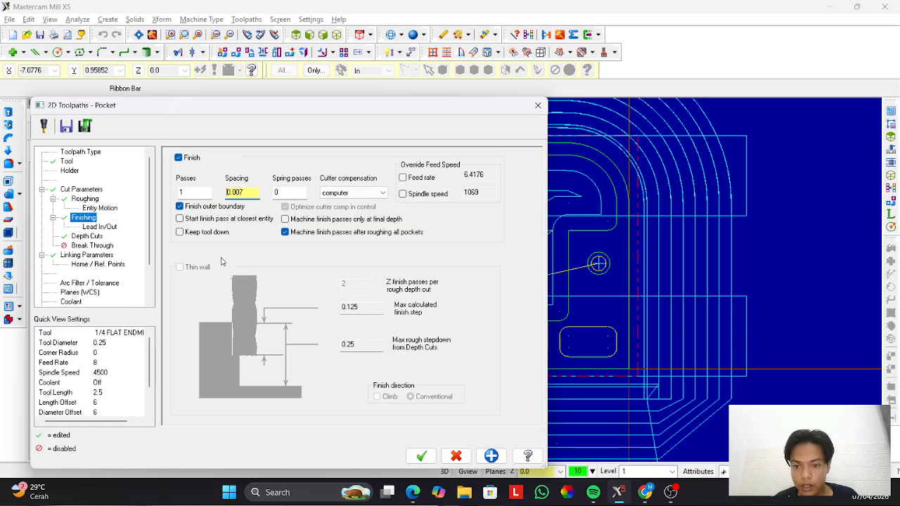
# Enable Keep tool down and finish passes only at final depth, and disable finish passes after roughing all pockets.
pyautogui.click(191, 233)
pyautogui.hotkey('alt', 'Tab')
pyautogui.hotkey('alt', 'Tab')
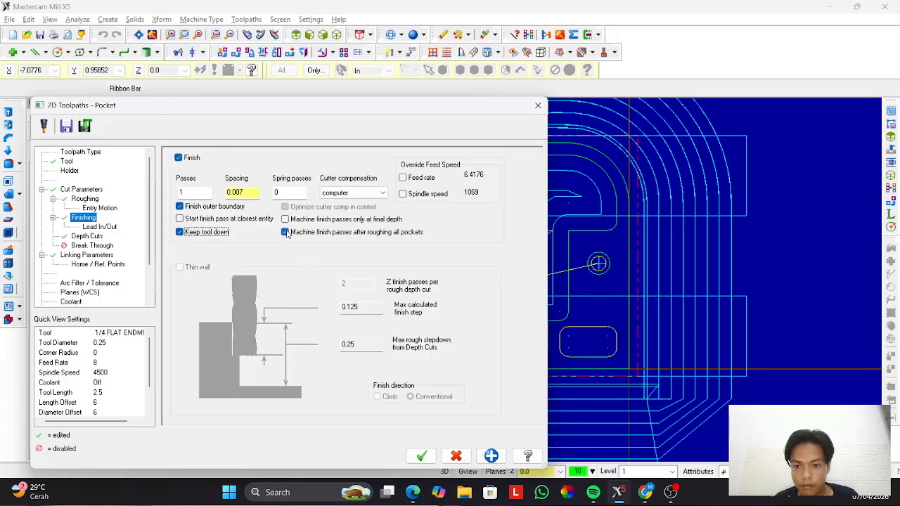
pyautogui.click(285, 233)
pyautogui.click(286, 220)
# Set the finish pass lead-in line length and arc radius to 75% and copy the entry values to the exit, following Mill-Lesson-8.pdf.
pyautogui.hotkey('alt', 'Tab')
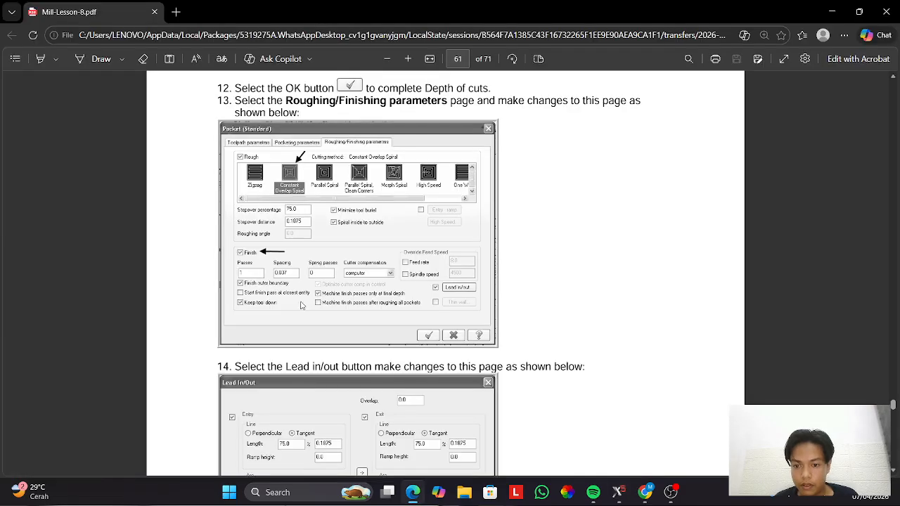
pyautogui.scroll(-3, 303, 305)
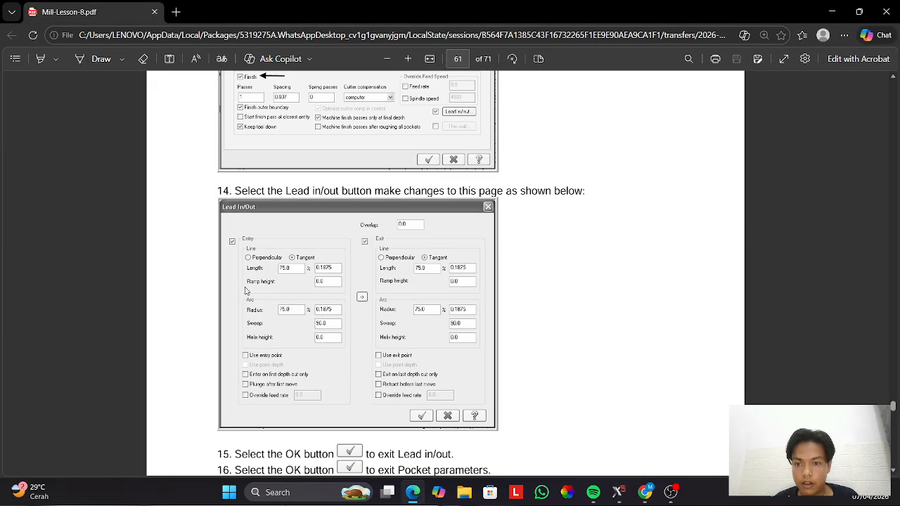
pyautogui.hotkey('alt', 'Tab')
pyautogui.click(96, 227)
pyautogui.hotkey('alt', 'Tab')
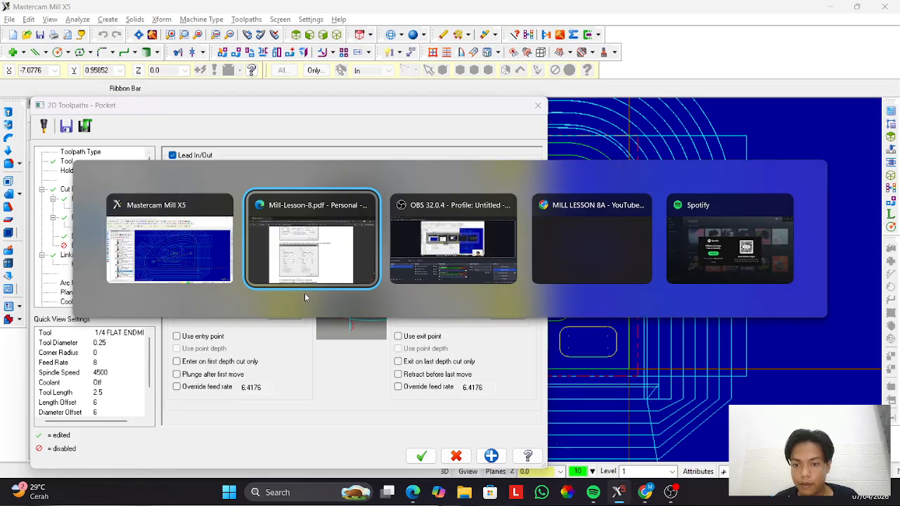
pyautogui.hotkey('alt', 'Tab')
pyautogui.click(278, 264)
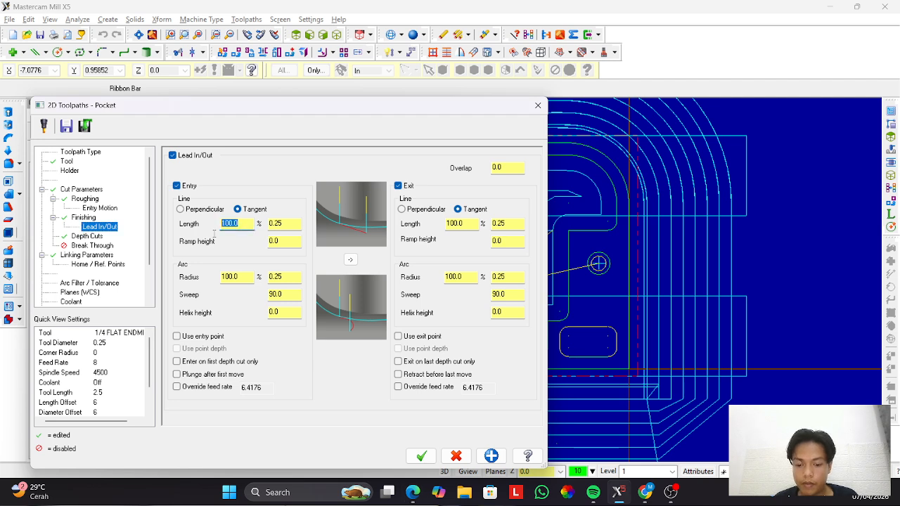
pyautogui.click(241, 280)
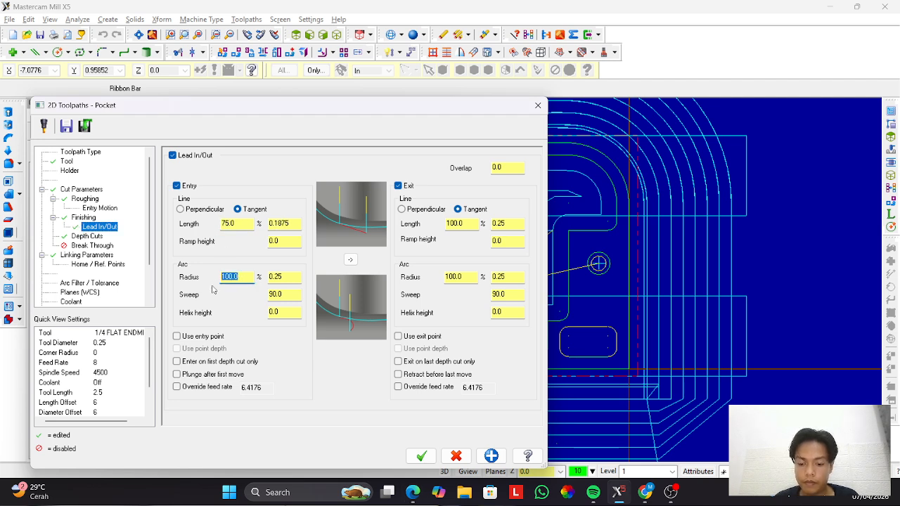
pyautogui.write('75')
pyautogui.click(349, 260)
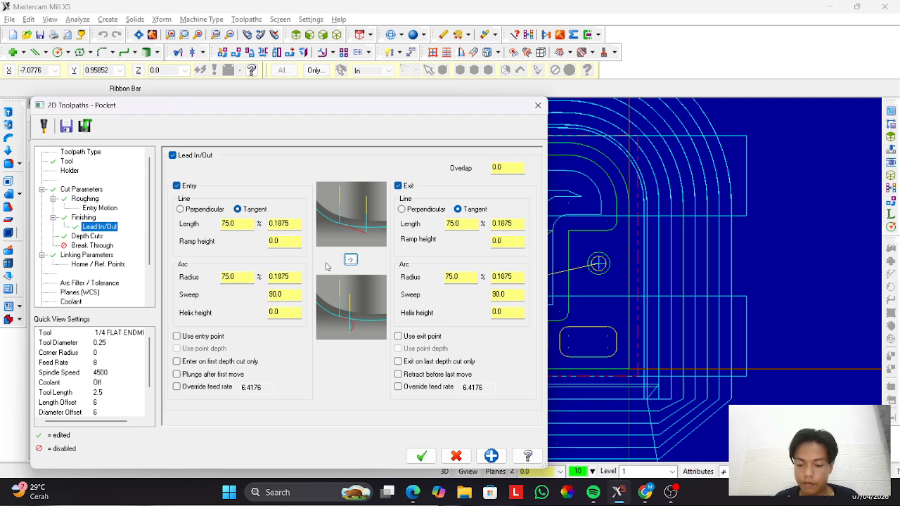
# Consult the remaining Task 24 steps in Mill-Lesson-8.pdf, turn flood coolant on, and accept the small pocket toolpath.
pyautogui.hotkey('alt', 'Tab')
pyautogui.scroll(-10, 325, 266)
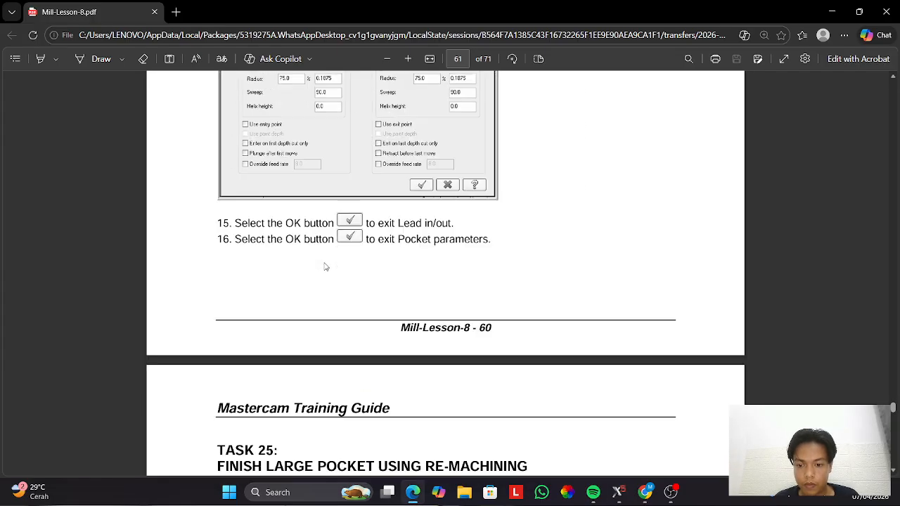
pyautogui.hotkey('alt', 'Tab')
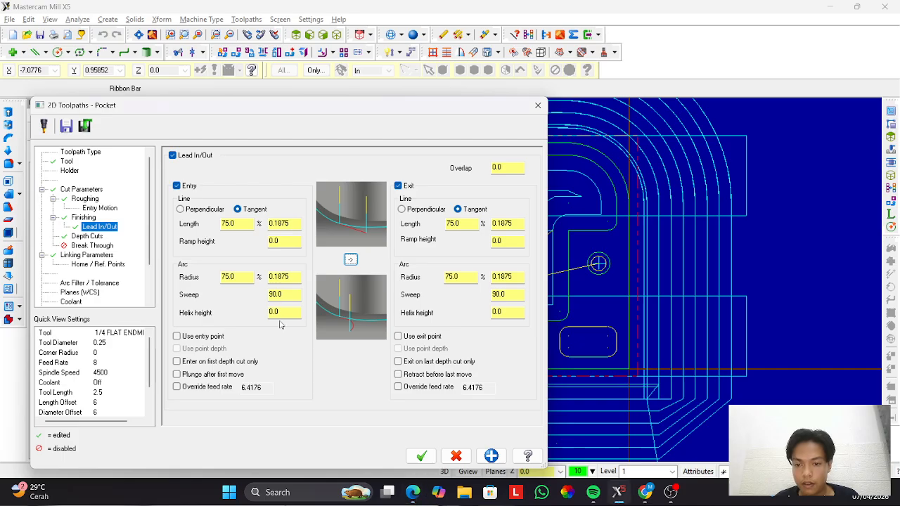
pyautogui.click(70, 302)
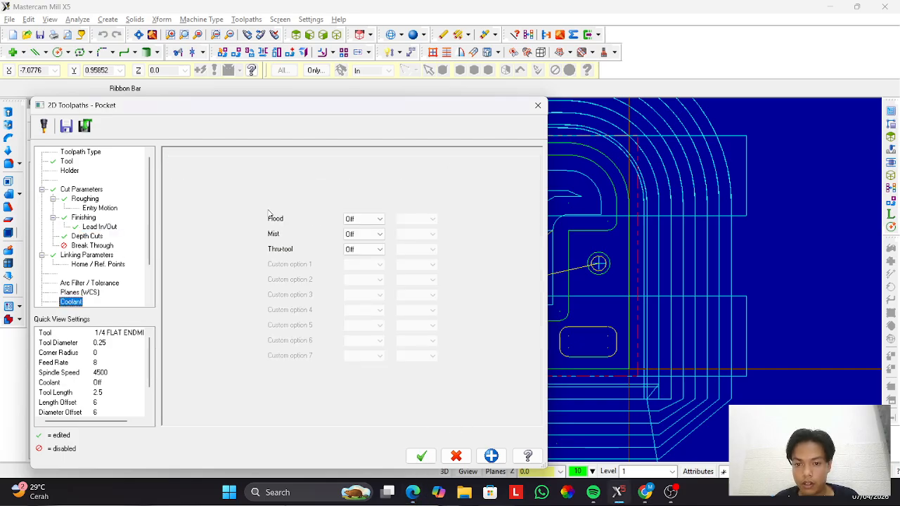
pyautogui.click(363, 219)
pyautogui.click(357, 238)
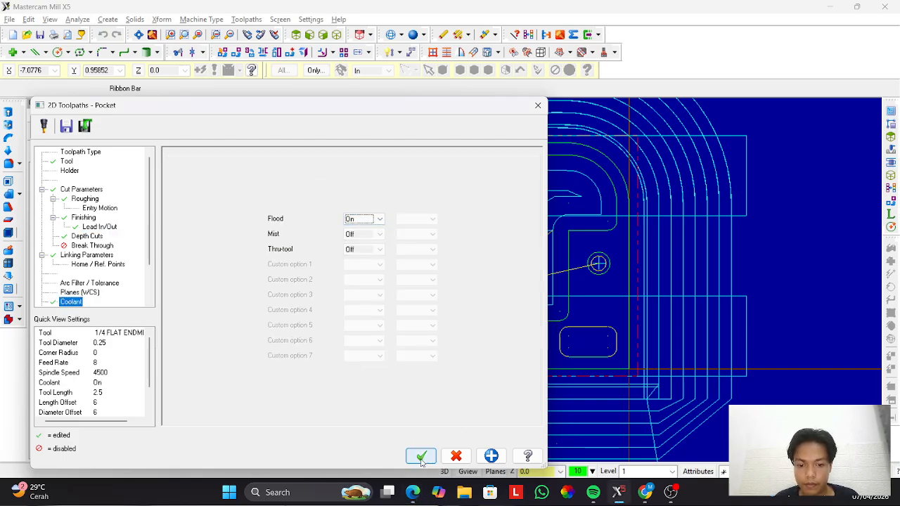
pyautogui.click(422, 457)
# Copy the large island facing pocket operation to the end of the operations list, following Task 25 in Mill-Lesson-8.pdf.
pyautogui.hotkey('alt', 'Tab')
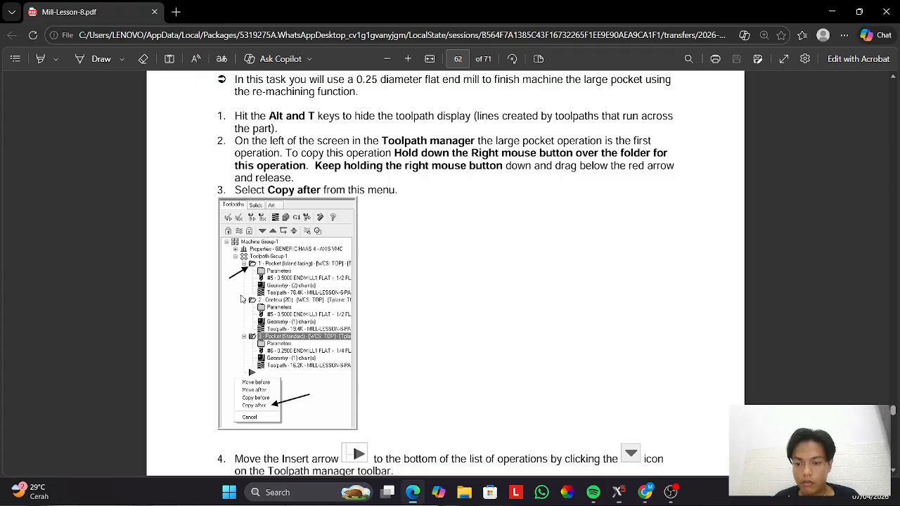
pyautogui.scroll(-10, 257, 292)
pyautogui.scroll(5, 258, 293)
pyautogui.scroll(3, 259, 293)
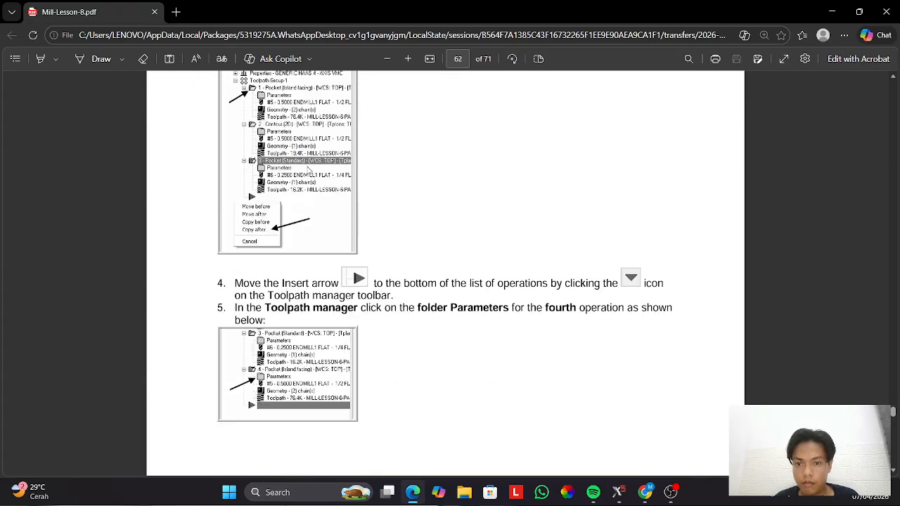
pyautogui.hotkey('alt', 'Tab')
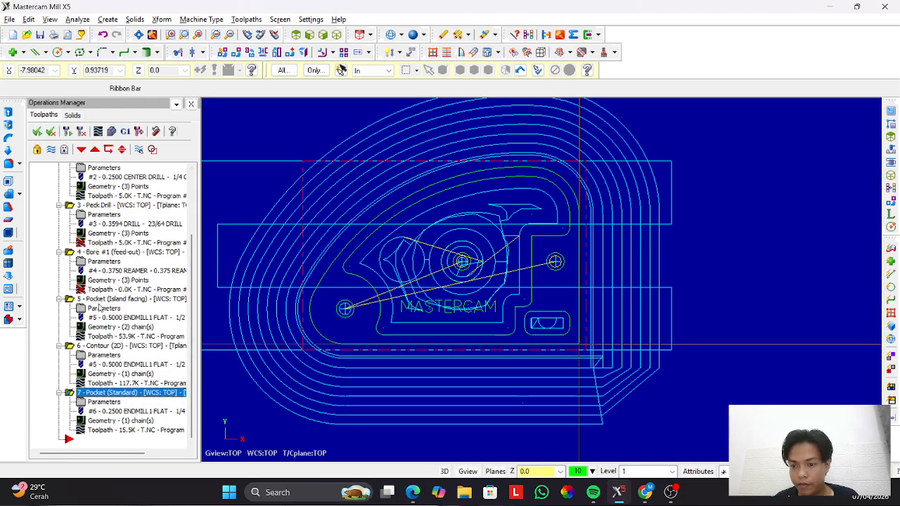
pyautogui.click(105, 299)
pyautogui.rightClick(105, 299)
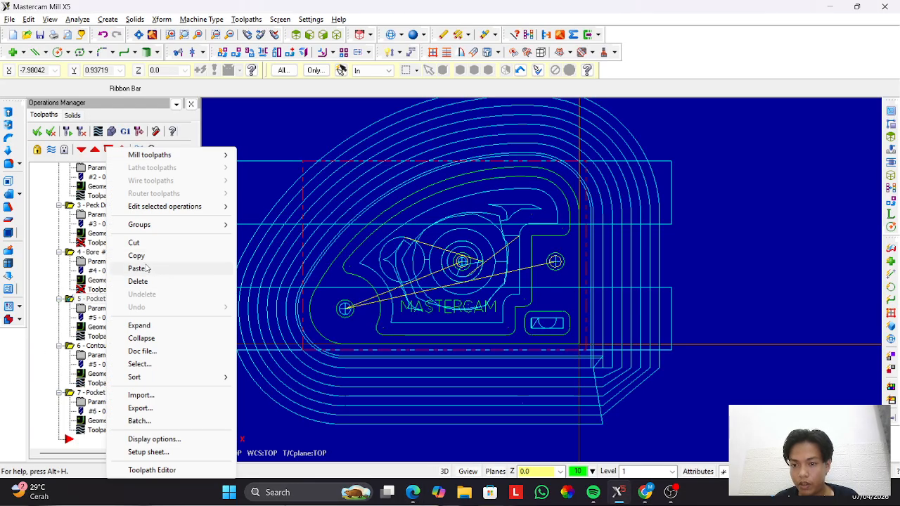
pyautogui.click(137, 268)
pyautogui.click(87, 441)
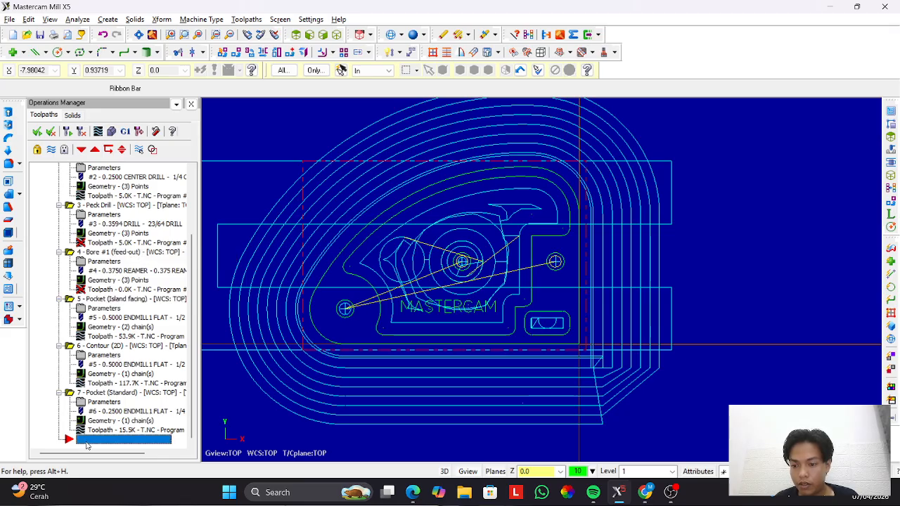
pyautogui.rightClick(86, 441)
pyautogui.click(129, 235)
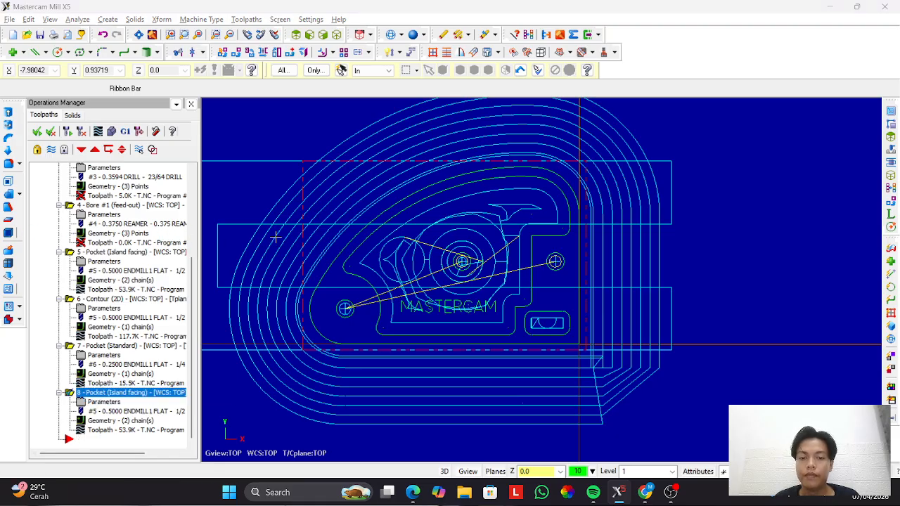
# Open the copied pocket operation's parameters and select the 1/4 flat endmill as its tool, following step 6 of the guide.
pyautogui.scroll(1, 78, 196)
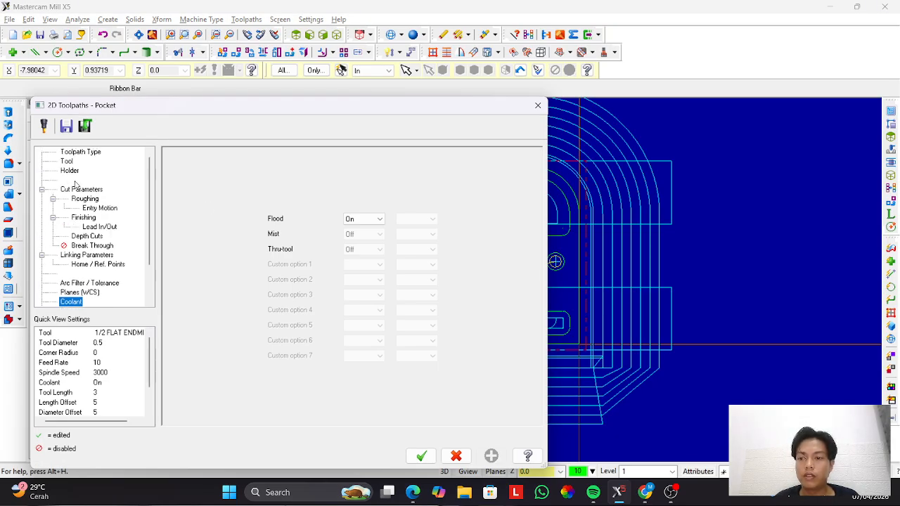
pyautogui.click(65, 161)
pyautogui.hotkey('alt', 'Tab')
pyautogui.scroll(-7, 378, 294)
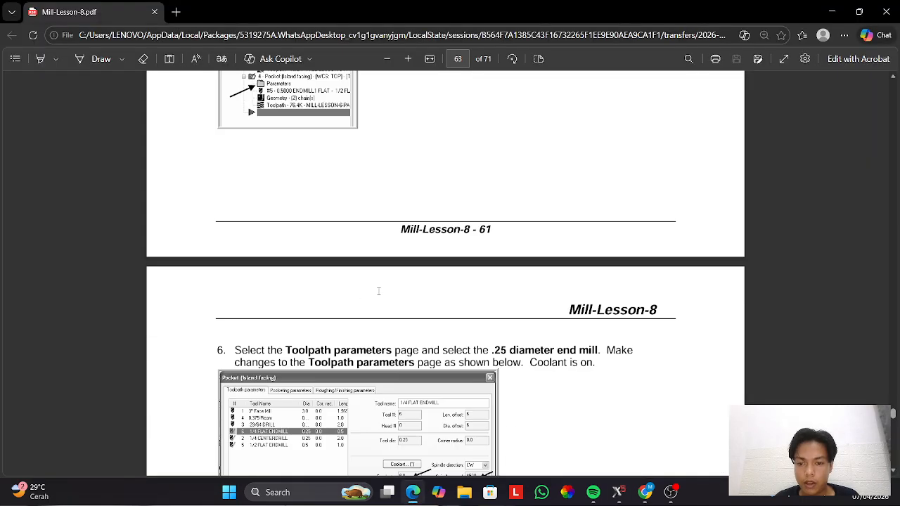
pyautogui.hotkey('alt', 'Tab')
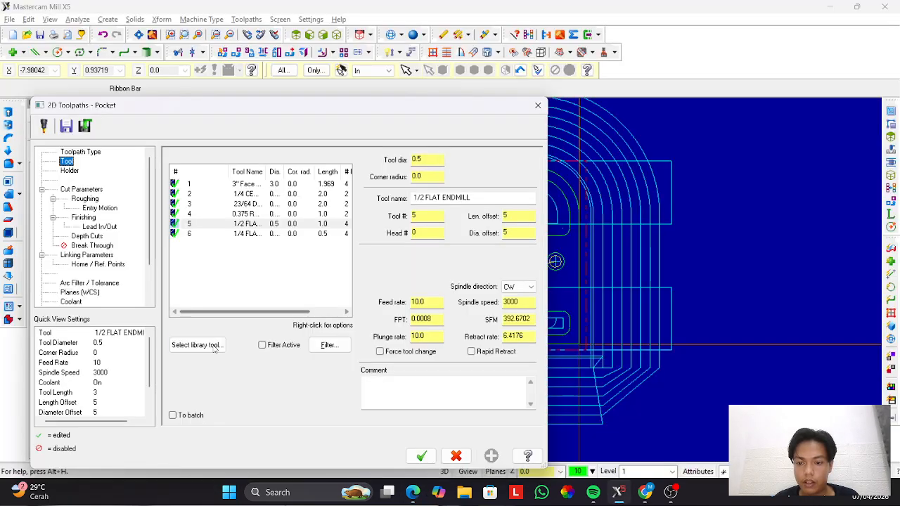
pyautogui.click(197, 345)
pyautogui.click(623, 61)
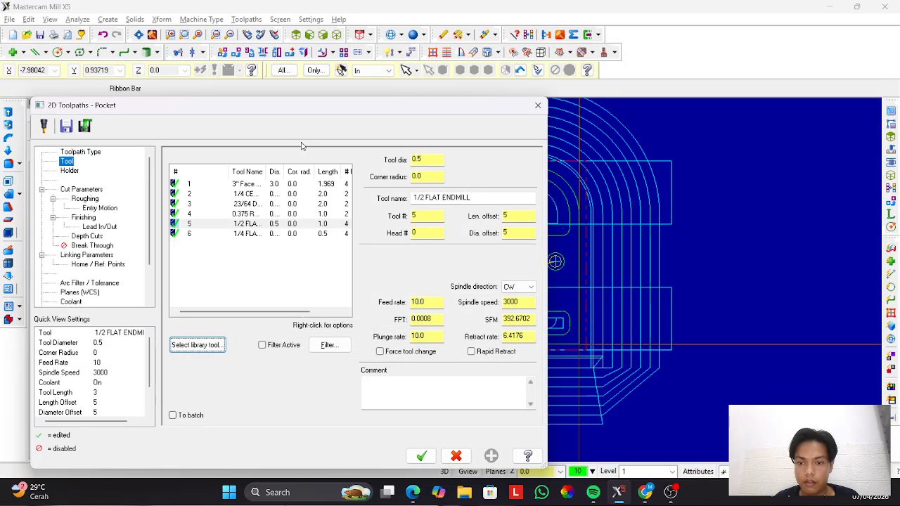
pyautogui.click(241, 237)
# Set the copied pocket's feed rate and plunge rate to 8 and its spindle speed to 4500, as in the guide.
pyautogui.hotkey('alt', 'Tab')
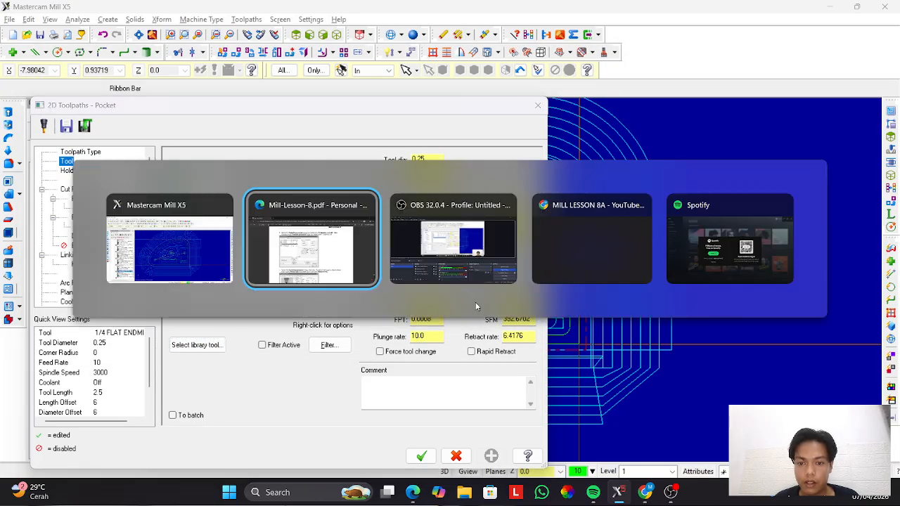
pyautogui.hotkey('alt', 'Tab')
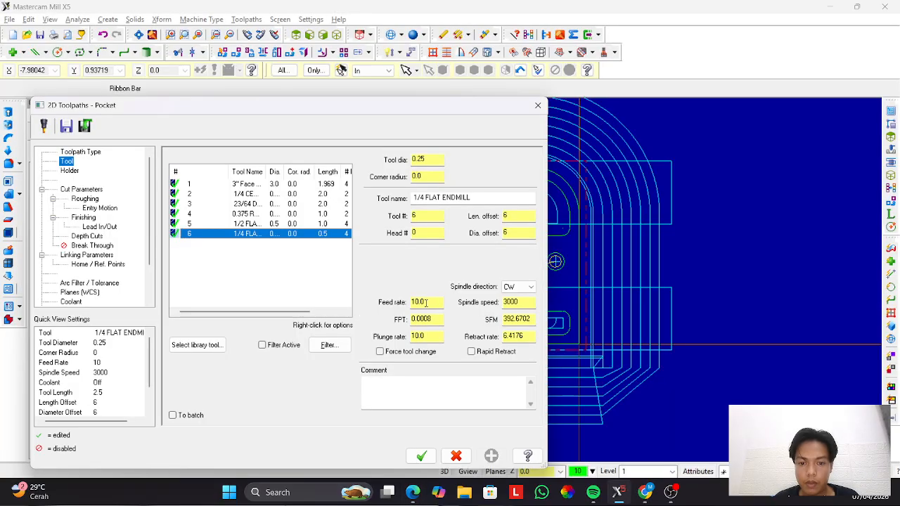
pyautogui.doubleClick(422, 302)
pyautogui.write('8')
pyautogui.press('Tab')
pyautogui.write('8')
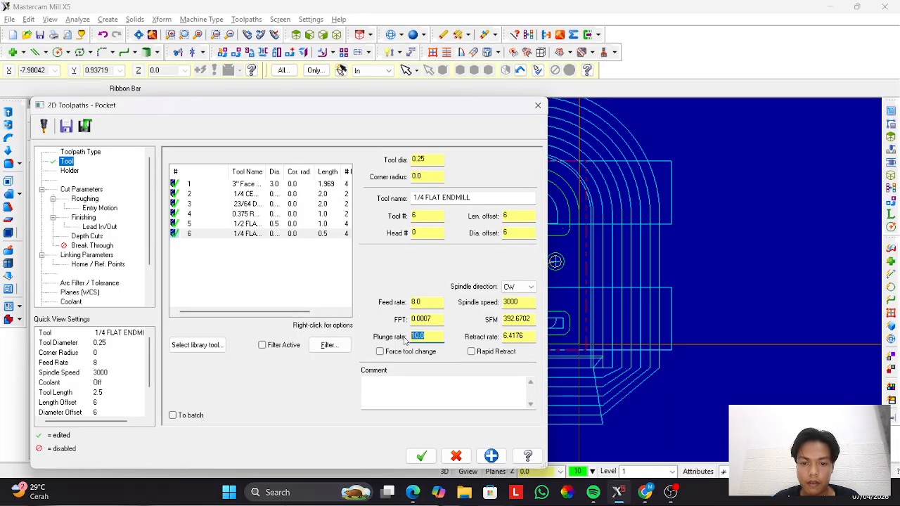
pyautogui.doubleClick(511, 301)
pyautogui.write('450')
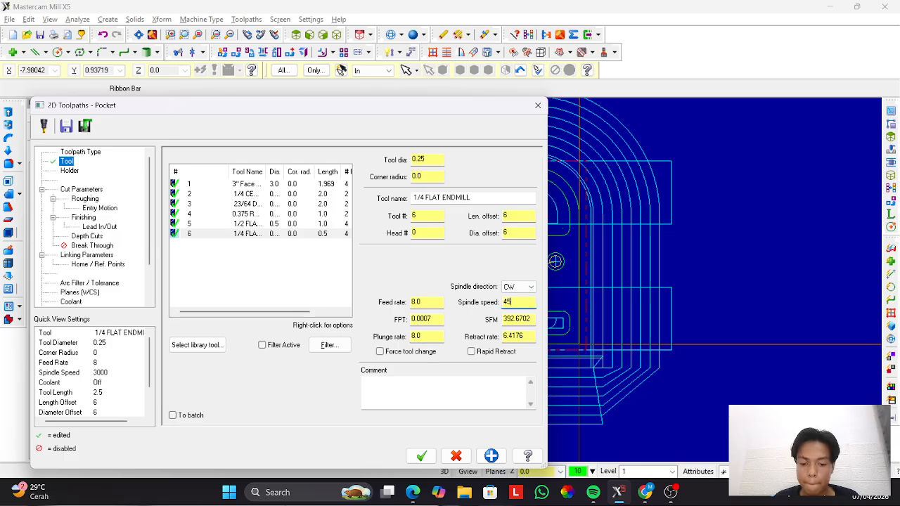
# Compare the copied pocket's linking parameters with step 7 of Task 25 in Mill-Lesson-8.pdf.
pyautogui.hotkey('alt', 'Tab')
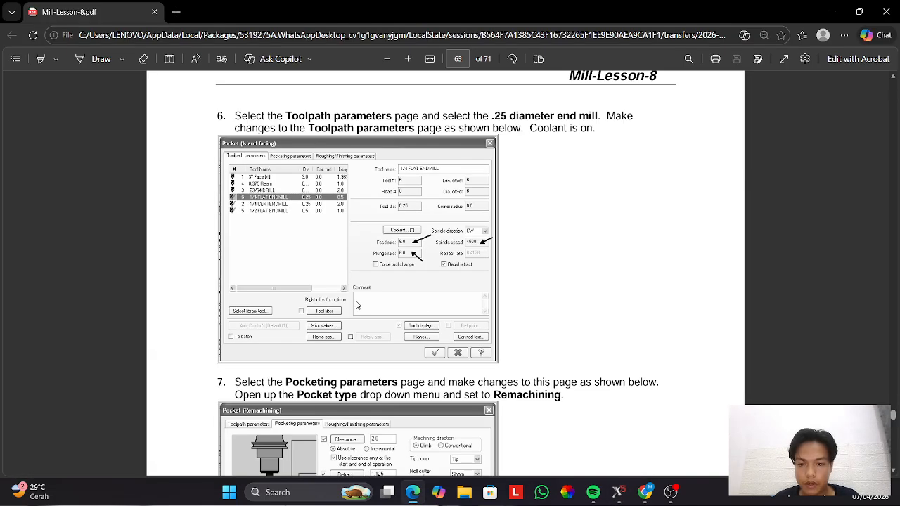
pyautogui.scroll(-5, 368, 288)
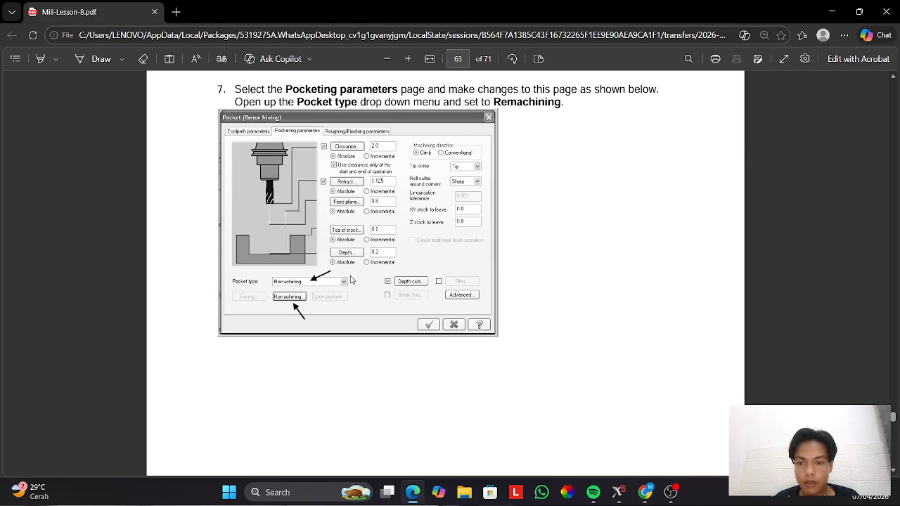
pyautogui.hotkey('alt', 'Tab')
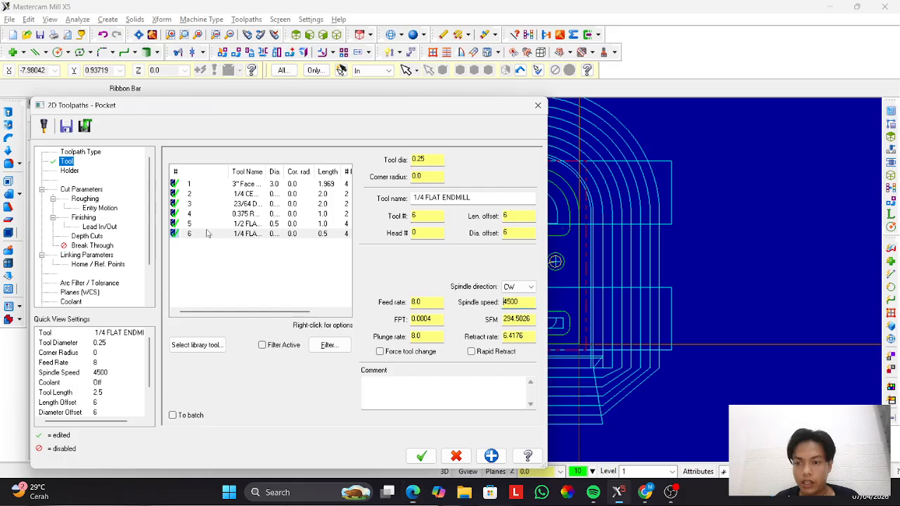
pyautogui.click(85, 255)
pyautogui.hotkey('alt', 'Tab')
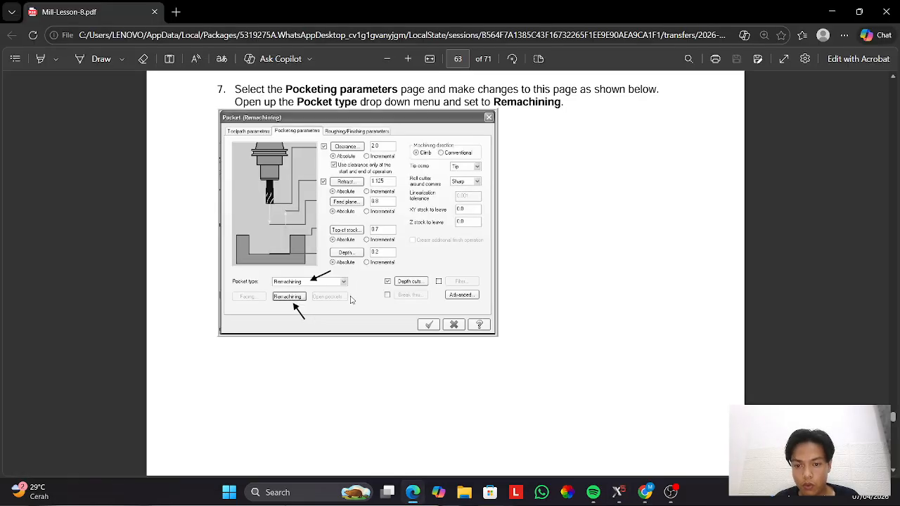
pyautogui.hotkey('alt', 'Tab')
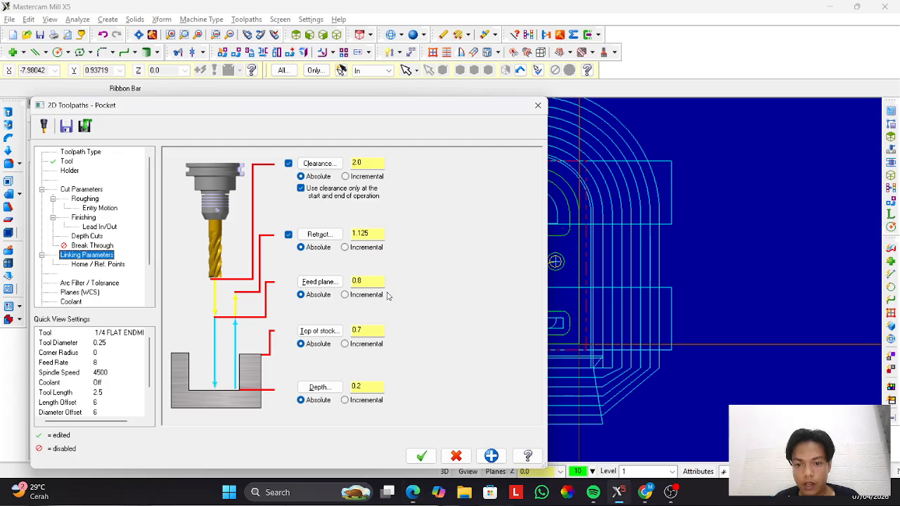
pyautogui.hotkey('alt', 'Tab')
pyautogui.hotkey('alt', 'Tab')
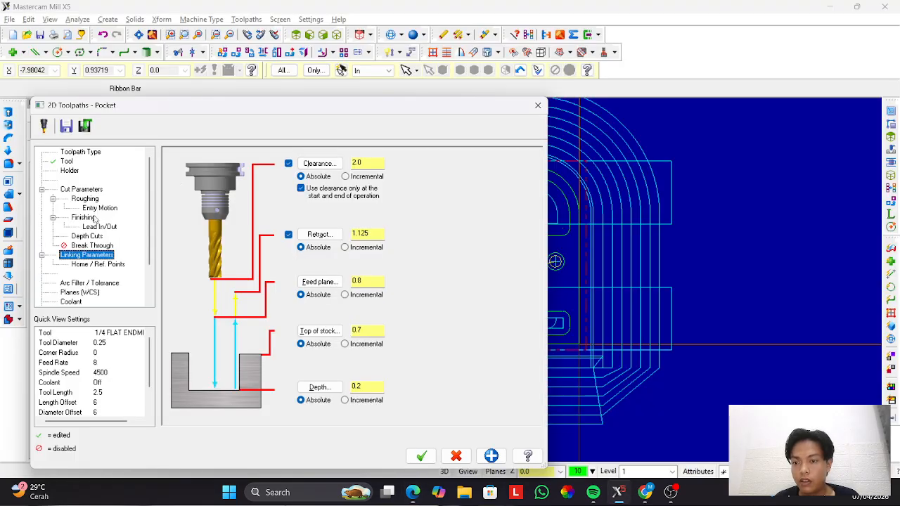
# Set the copied operation's pocket type to Remachining in its cut parameters, rechecking step 7 in Mill-Lesson-8.pdf.
pyautogui.click(91, 190)
pyautogui.click(470, 179)
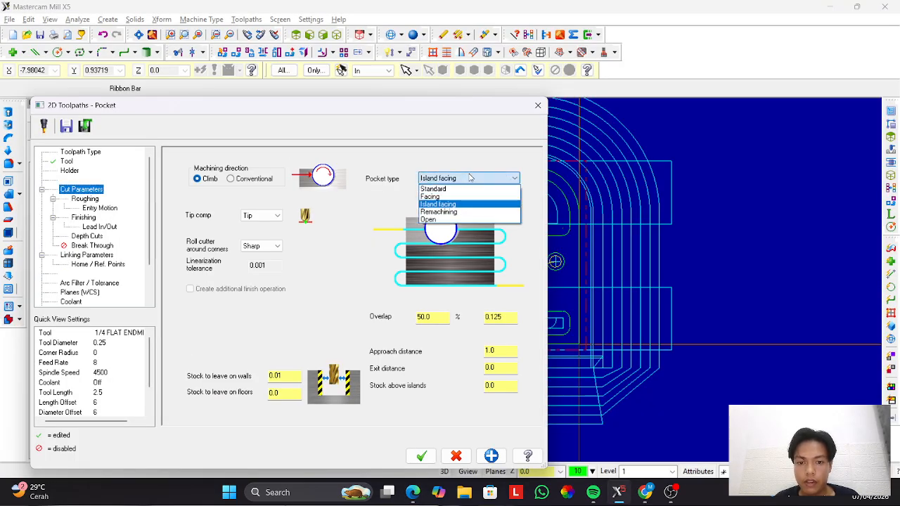
pyautogui.hotkey('alt', 'Tab')
pyautogui.hotkey('alt', 'Tab')
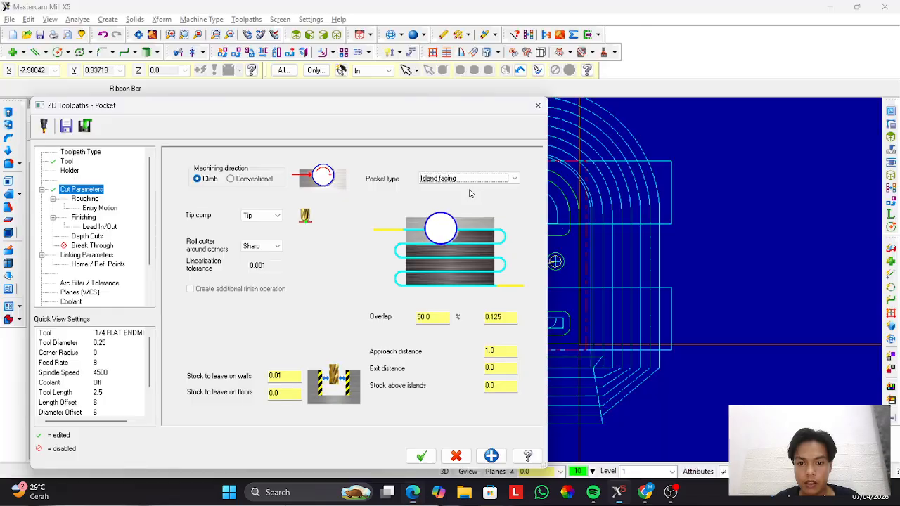
pyautogui.click(469, 179)
pyautogui.click(443, 212)
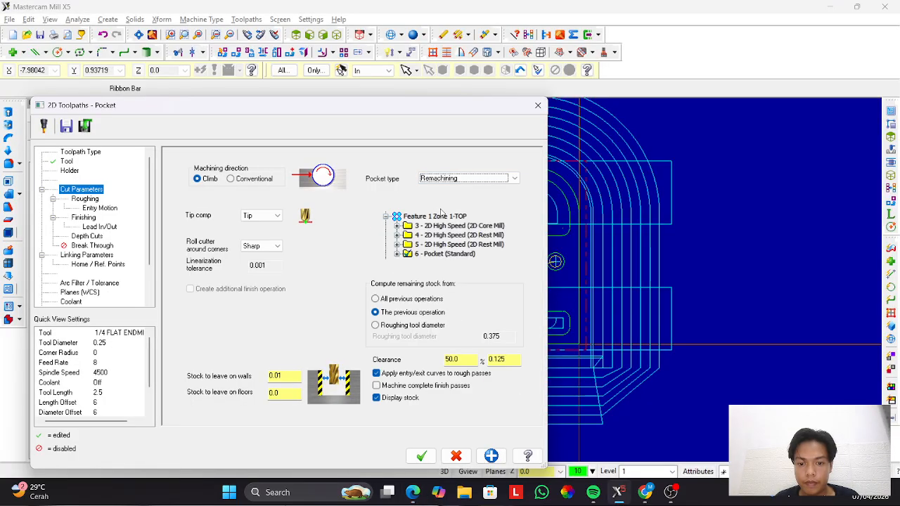
# Set remachining to compute stock from all previous operations, enable Machine complete finish passes and disable Display stock, following step 8 of the guide.
pyautogui.click(375, 299)
pyautogui.hotkey('alt', 'Tab')
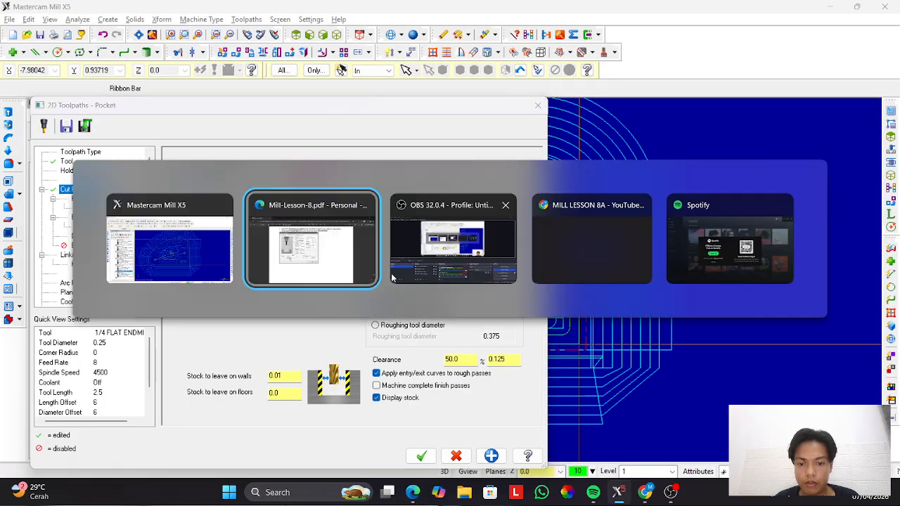
pyautogui.scroll(-2, 354, 266)
pyautogui.scroll(-5, 354, 267)
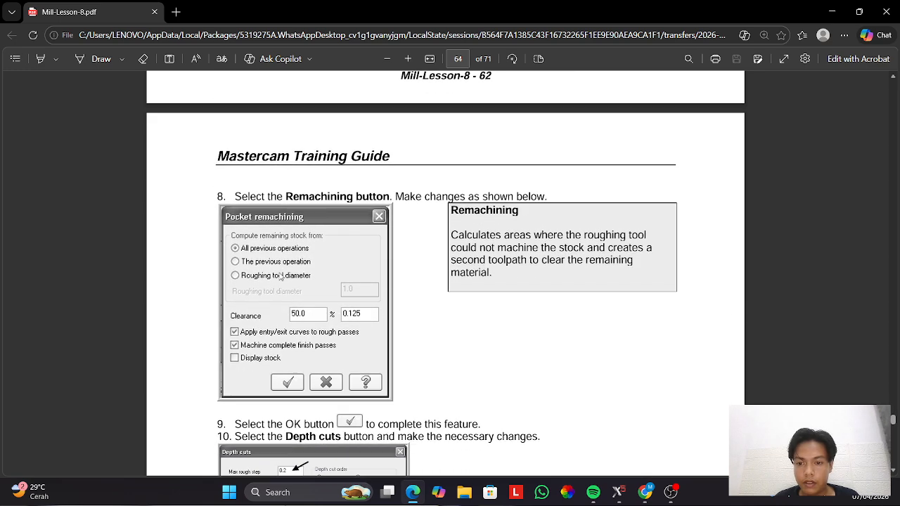
pyautogui.hotkey('alt', 'Tab')
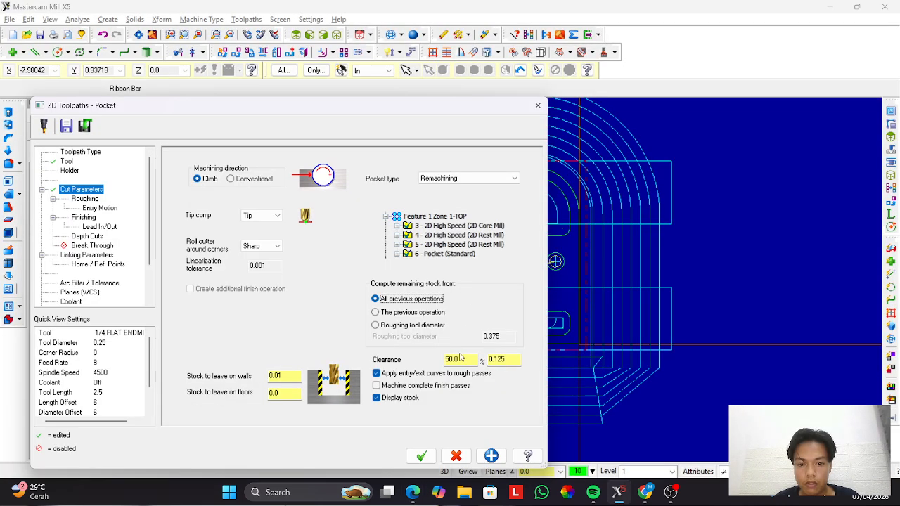
pyautogui.hotkey('alt', 'Tab')
pyautogui.hotkey('alt', 'Tab')
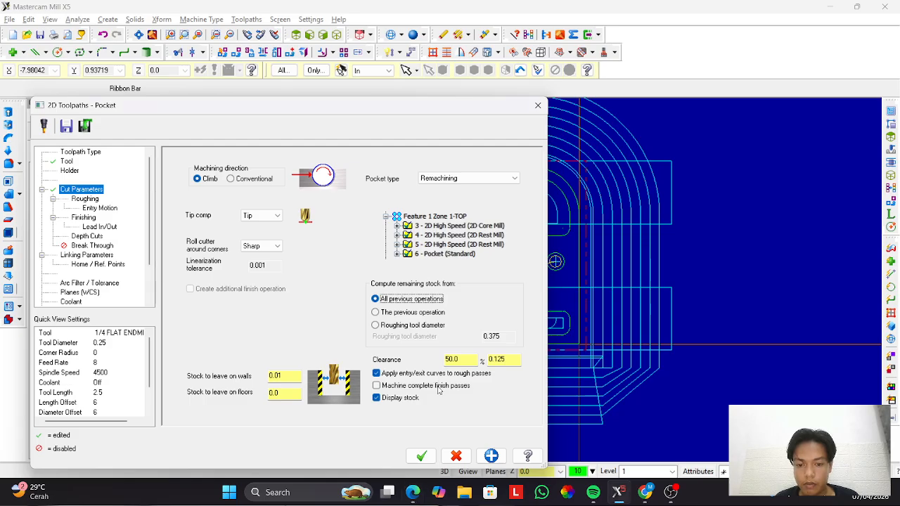
pyautogui.click(377, 386)
pyautogui.hotkey('alt', 'Tab')
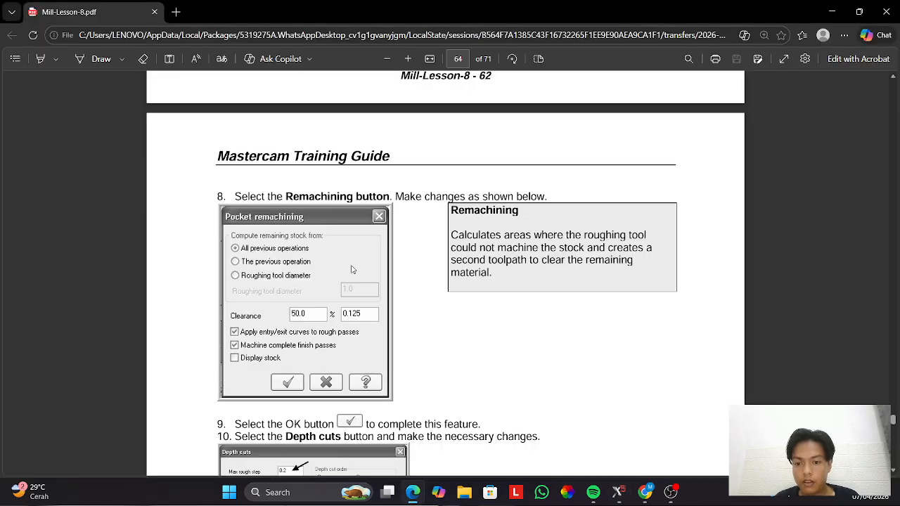
# Set the depth cuts' max rough step to 0.2 and finish step to 0.05, and turn off Use island depths, as in step 10.
pyautogui.scroll(-5, 352, 269)
pyautogui.hotkey('alt', 'Tab')
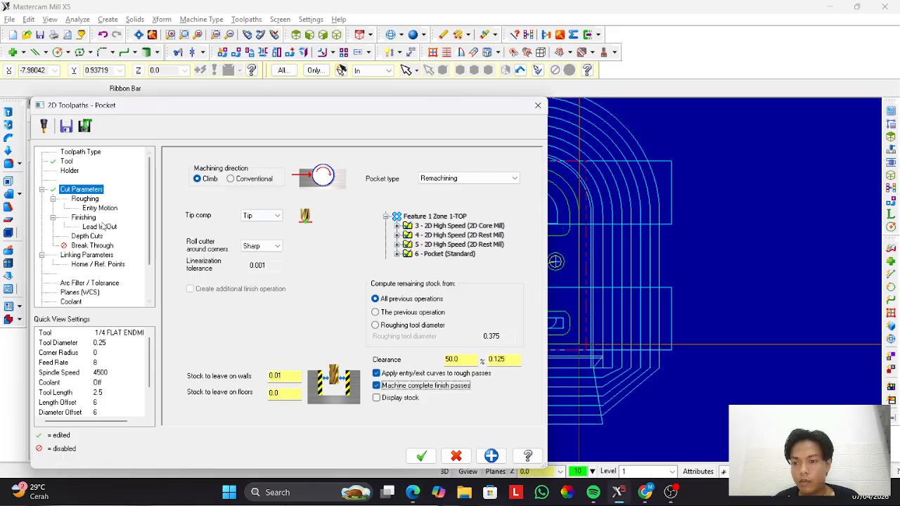
pyautogui.click(85, 236)
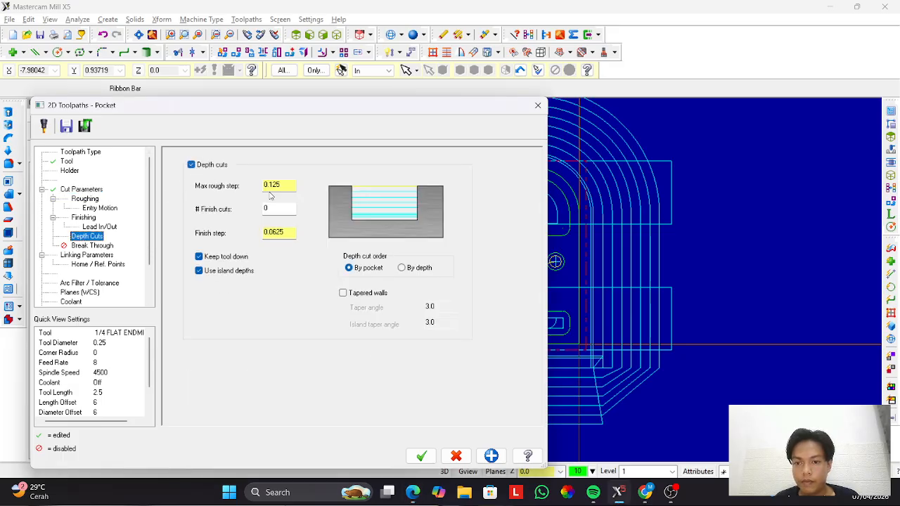
pyautogui.hotkey('alt', 'Tab')
pyautogui.hotkey('alt', 'Tab')
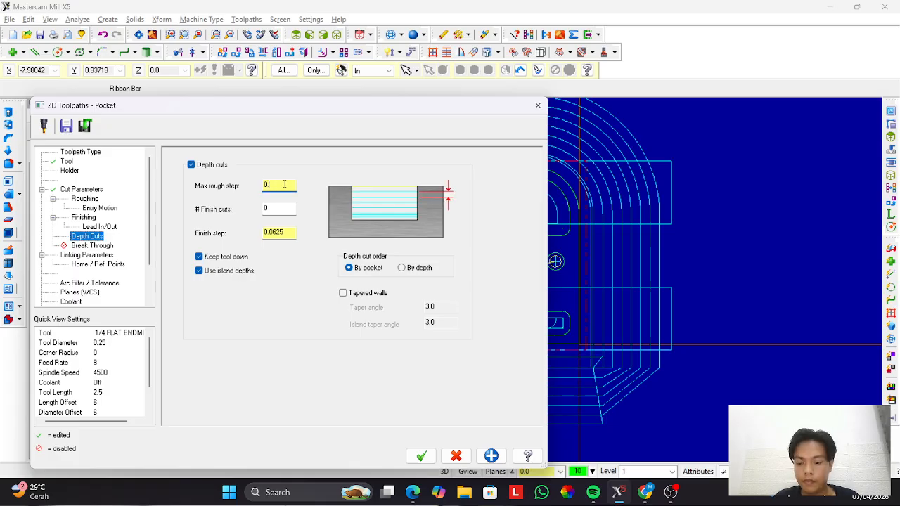
pyautogui.hotkey('alt', 'Tab')
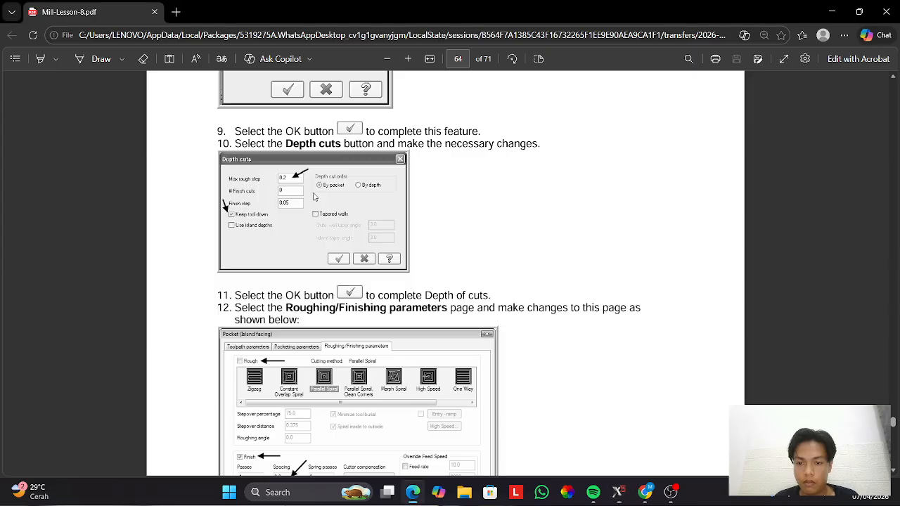
pyautogui.hotkey('alt', 'Tab')
pyautogui.moveTo(291, 233); pyautogui.dragTo(272, 242)
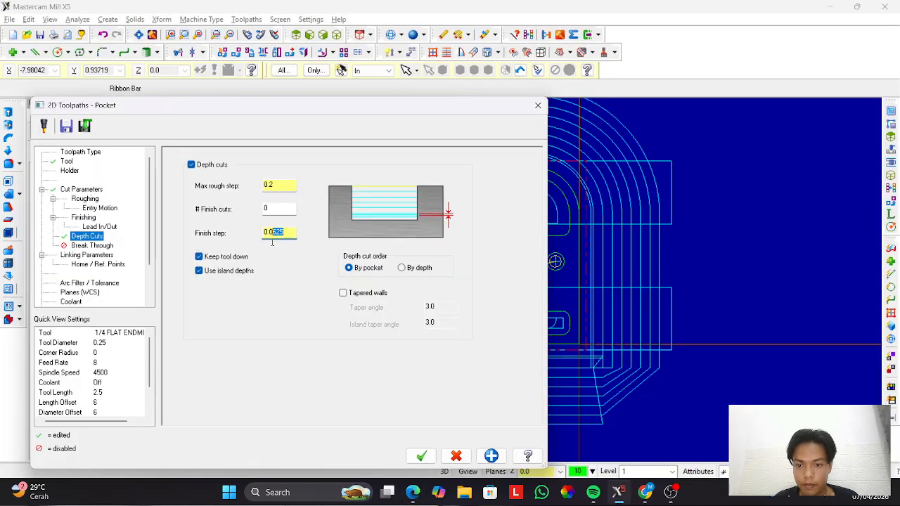
pyautogui.write('5')
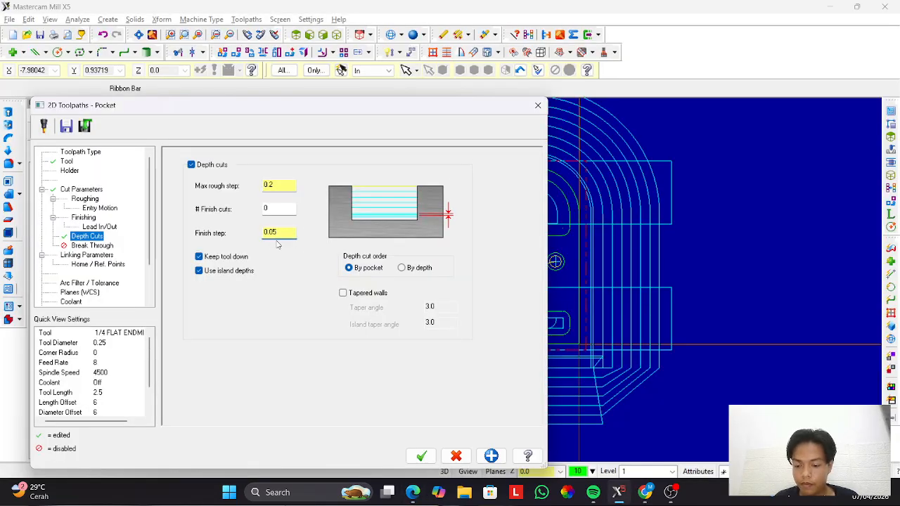
pyautogui.hotkey('alt', 'Tab')
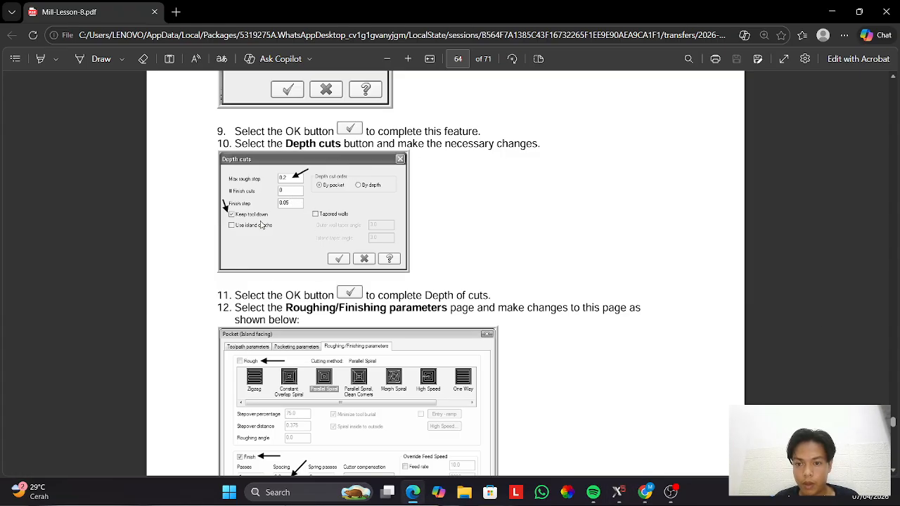
pyautogui.hotkey('alt', 'Tab')
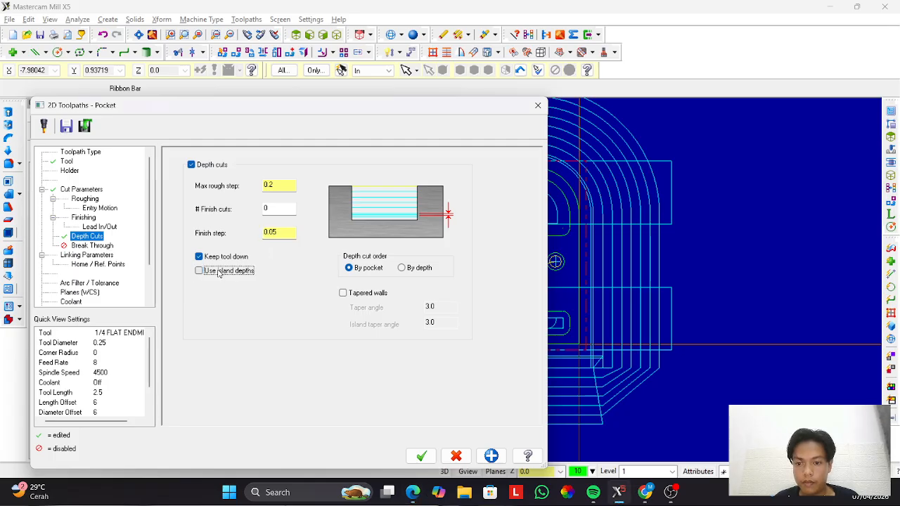
# Disable roughing for the remachining pocket, following step 12 of Mill-Lesson-8.pdf.
pyautogui.hotkey('alt', 'Tab')
pyautogui.scroll(-3, 260, 253)
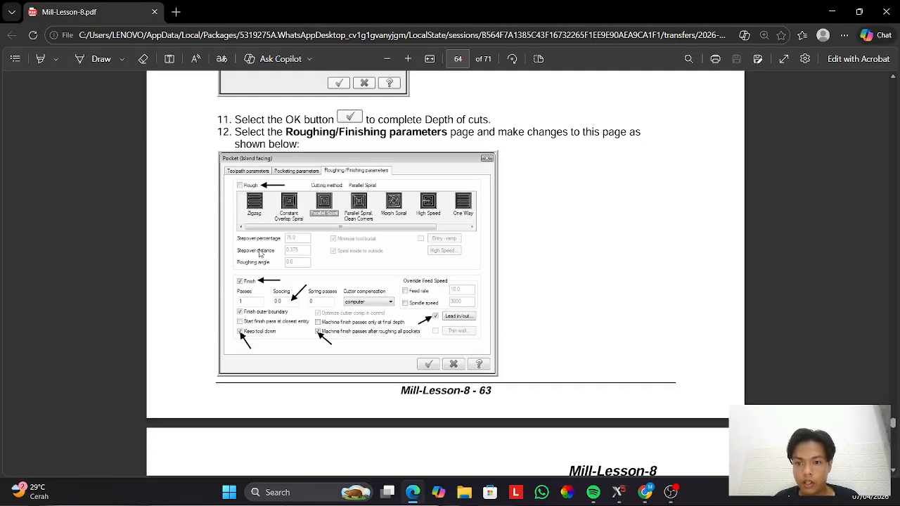
pyautogui.hotkey('alt', 'Tab')
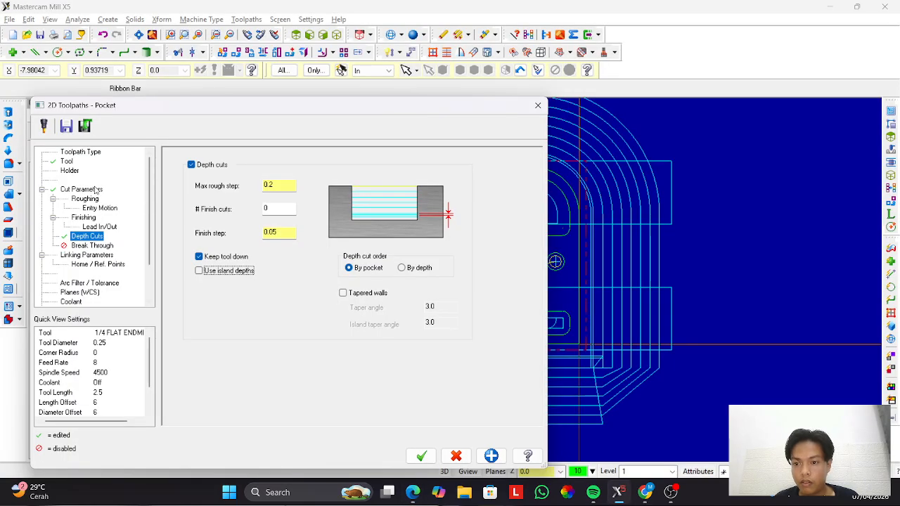
pyautogui.click(74, 200)
pyautogui.click(183, 161)
pyautogui.hotkey('alt', 'Tab')
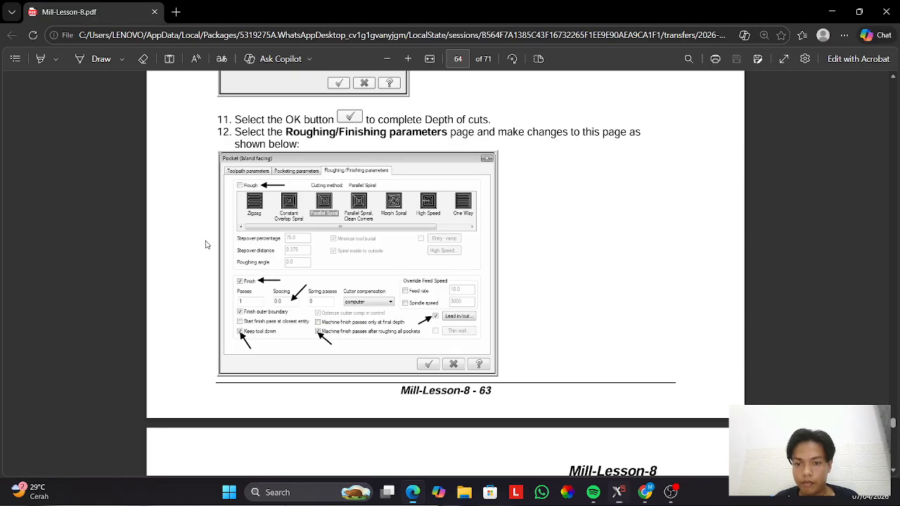
pyautogui.hotkey('alt', 'Tab')
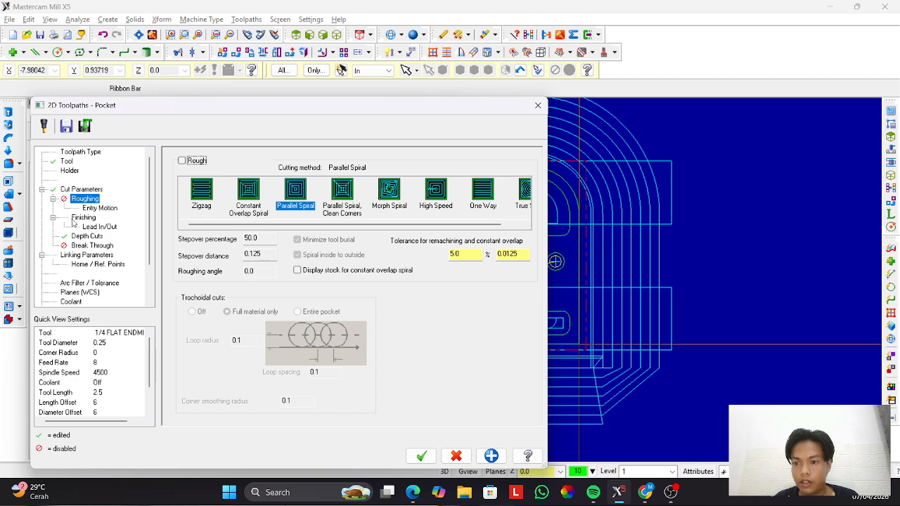
# Keep finishing enabled, set the finish pass spacing to 0.0 and turn on Keep tool down, checking against step 12 of the guide.
pyautogui.click(77, 219)
pyautogui.click(182, 161)
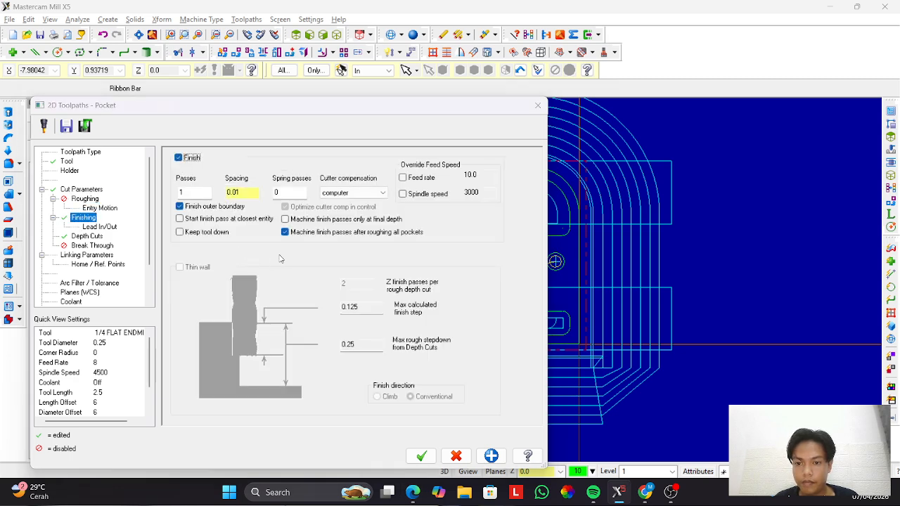
pyautogui.hotkey('alt', 'Tab')
pyautogui.hotkey('alt', 'Tab')
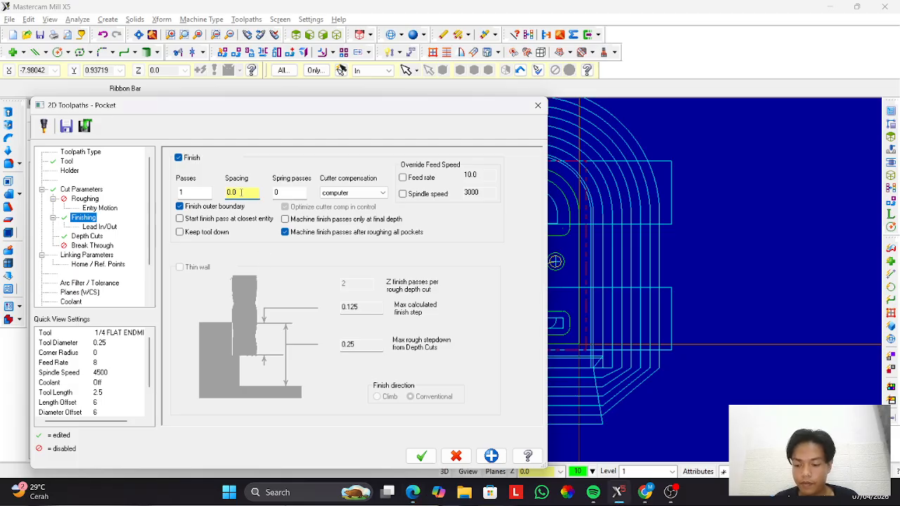
pyautogui.hotkey('alt', 'Tab')
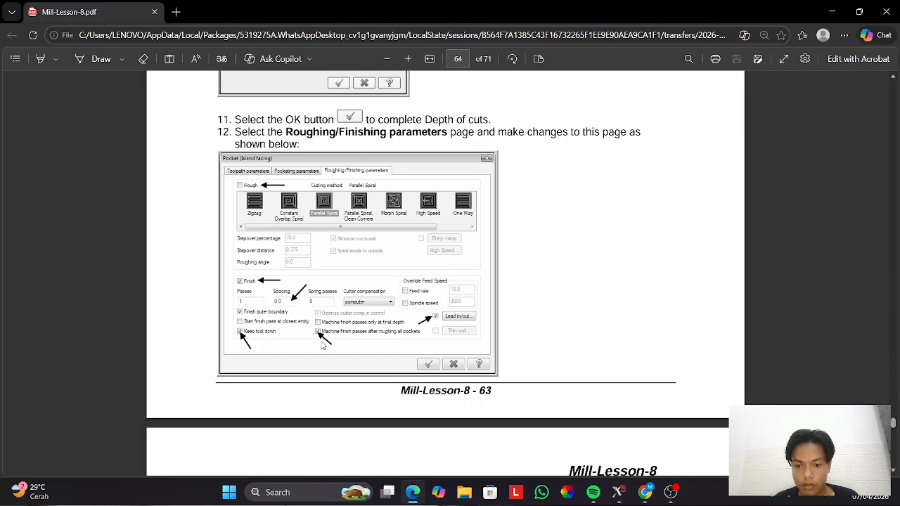
pyautogui.hotkey('alt', 'Tab')
pyautogui.click(181, 232)
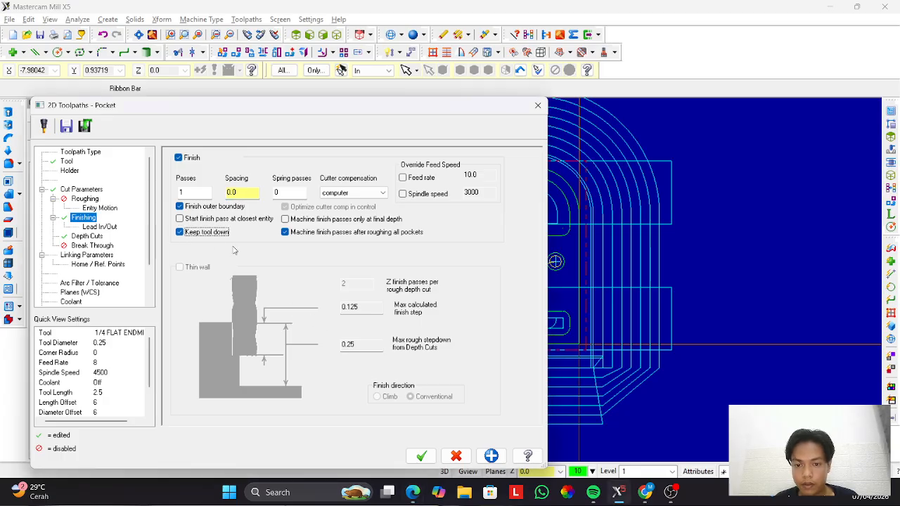
pyautogui.hotkey('alt', 'Tab')
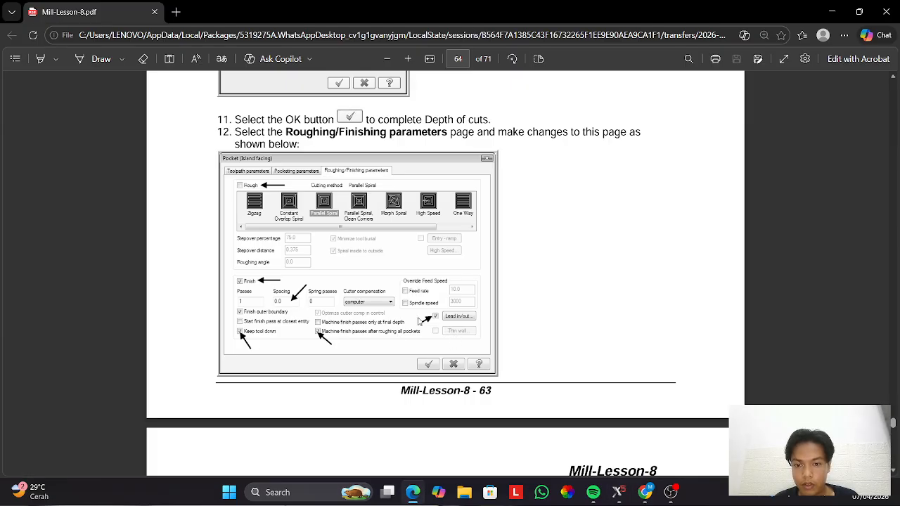
# Compare the pocket's lead in/out settings with step 13 in Mill-Lesson-8.pdf and read the remaining Task 25 steps.
pyautogui.hotkey('alt', 'Tab')
pyautogui.click(92, 229)
pyautogui.hotkey('alt', 'Tab')
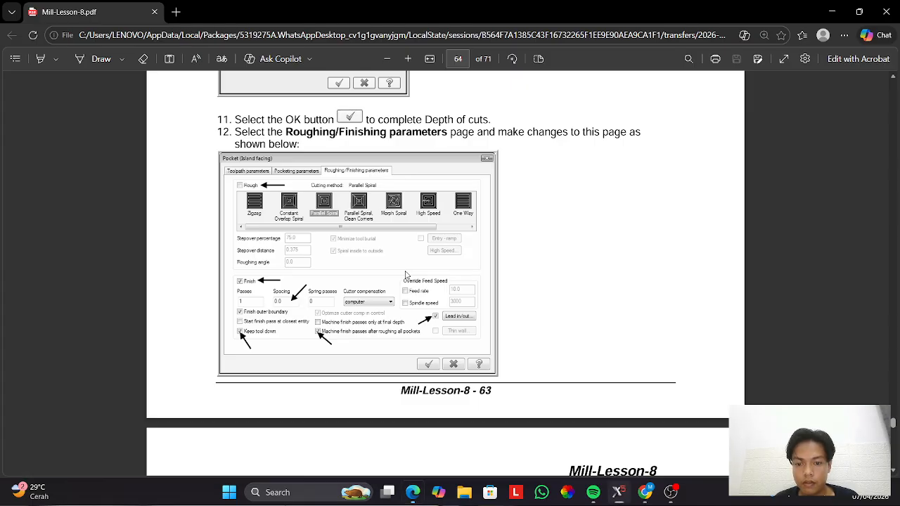
pyautogui.scroll(-4, 405, 273)
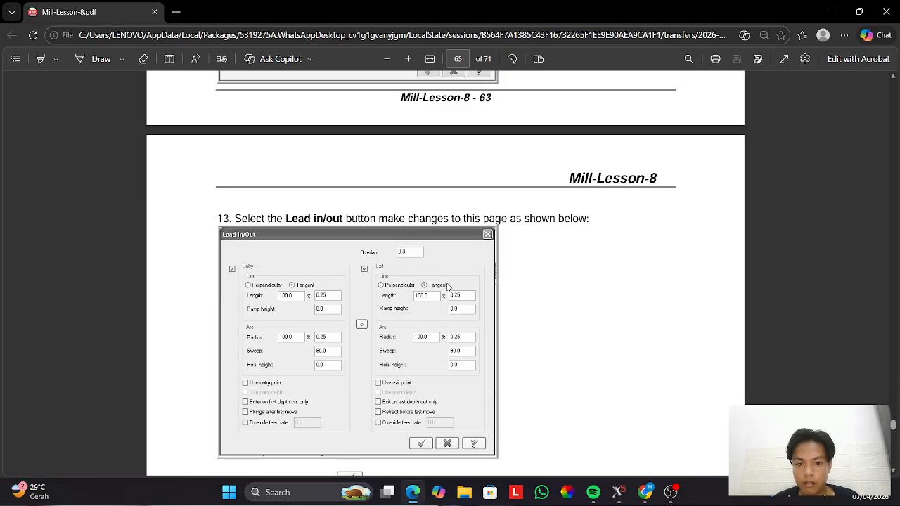
pyautogui.scroll(-2, 406, 273)
pyautogui.hotkey('alt', 'Tab')
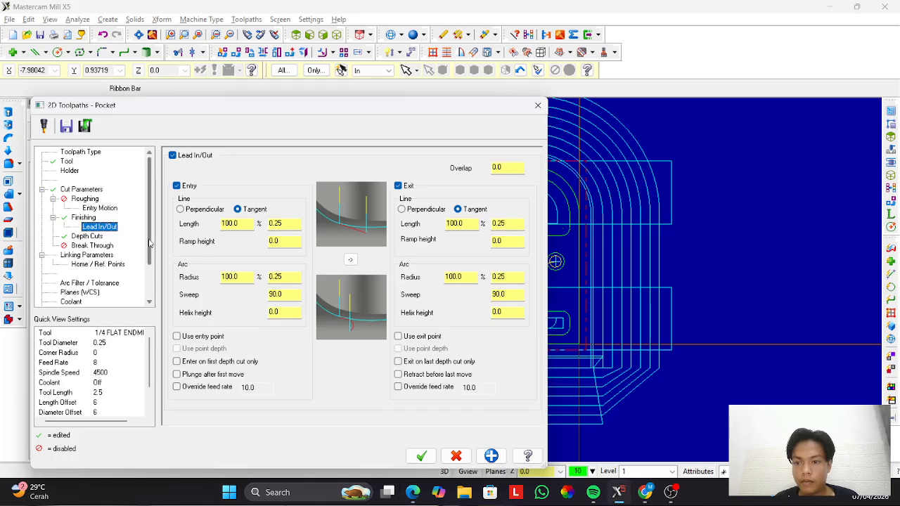
pyautogui.hotkey('alt', 'Tab')
pyautogui.scroll(-3, 339, 247)
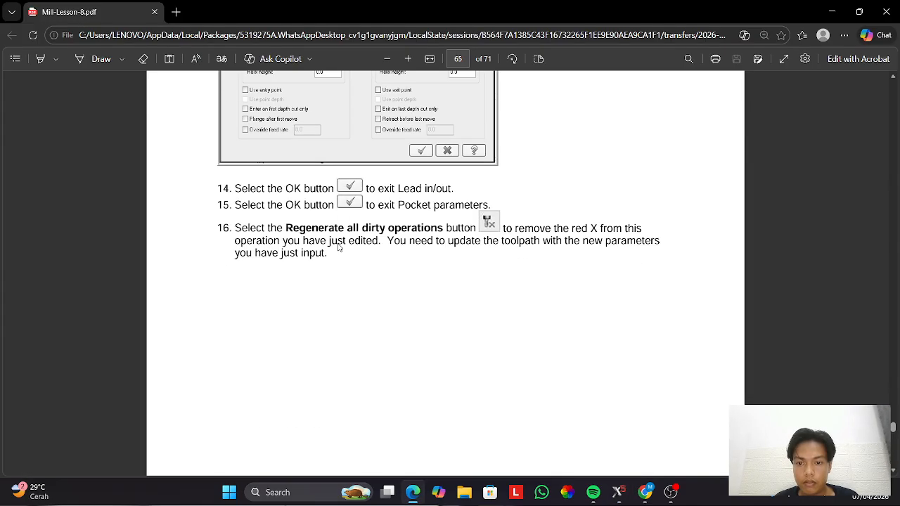
pyautogui.scroll(2, 338, 247)
pyautogui.hotkey('alt', 'Tab')
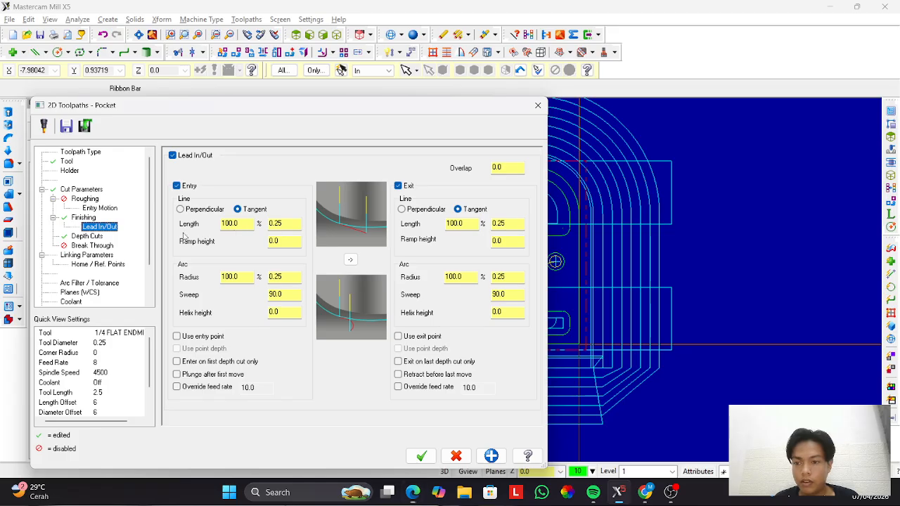
# Turn on flood coolant for the remachining pocket and accept its parameters.
pyautogui.click(72, 302)
pyautogui.click(363, 219)
pyautogui.click(354, 234)
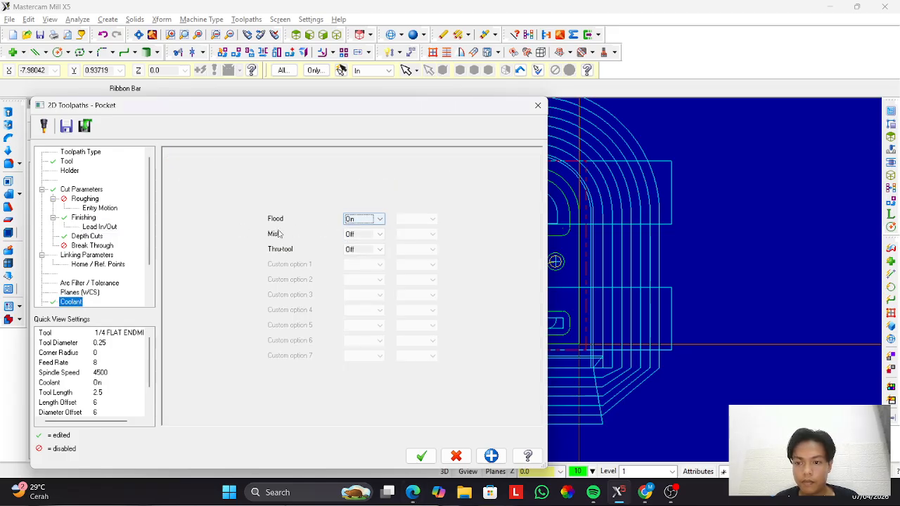
pyautogui.click(99, 226)
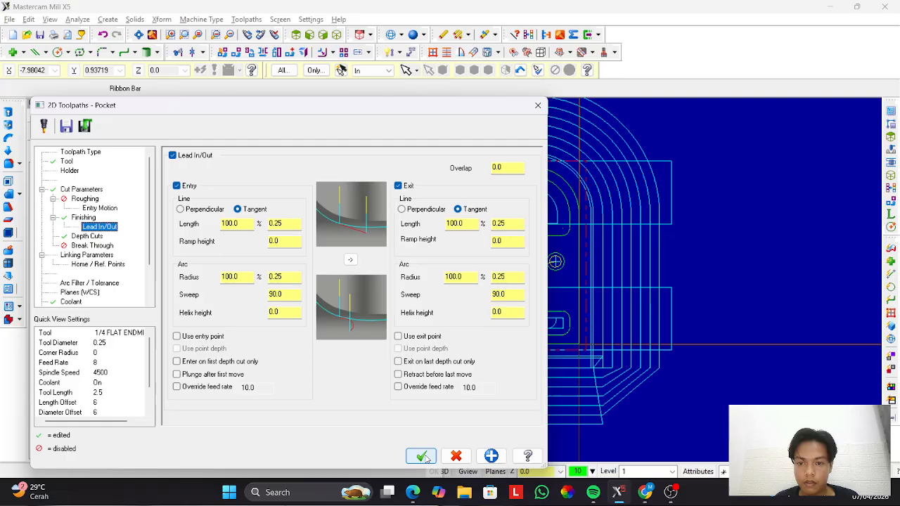
pyautogui.click(423, 457)
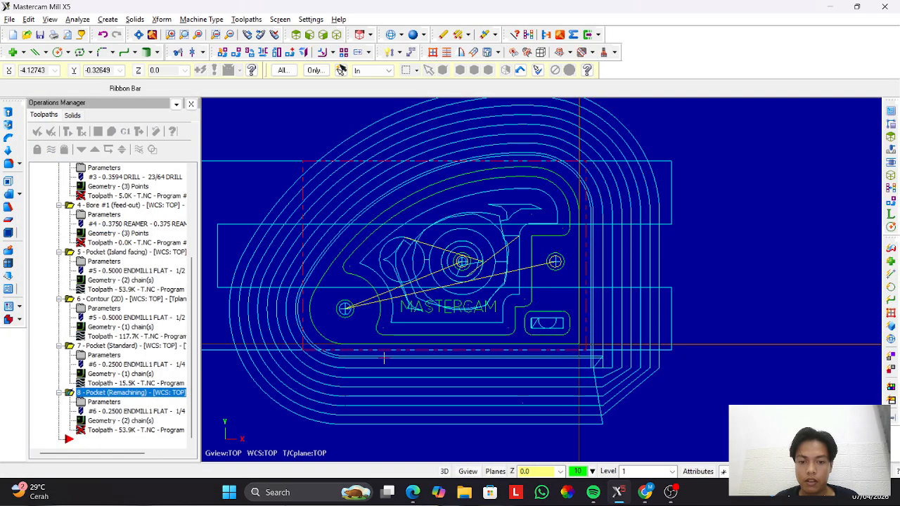
# Start a contour toolpath and window-chain the whole MASTERCAM lettering, following Task 26 of Mill-Lesson-8.pdf.
pyautogui.hotkey('alt', 'Tab')
pyautogui.scroll(-10, 454, 281)
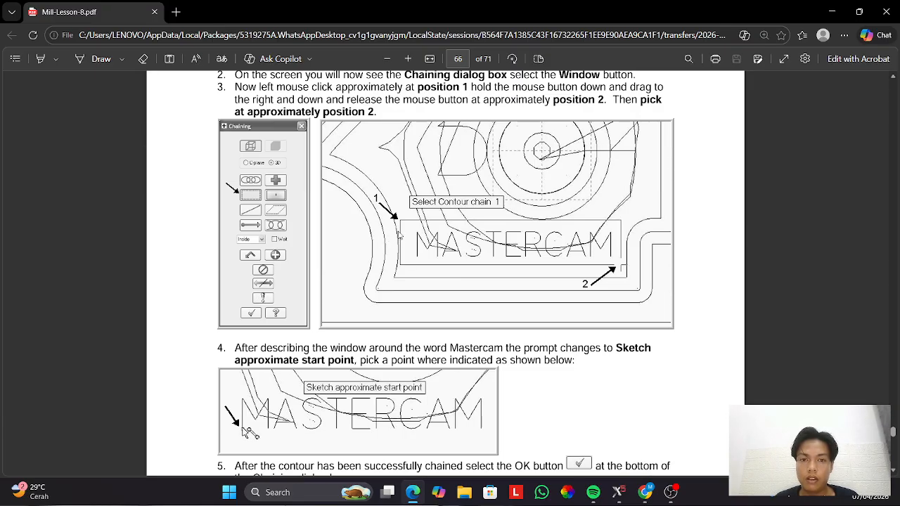
pyautogui.scroll(2, 399, 236)
pyautogui.hotkey('alt', 'Tab')
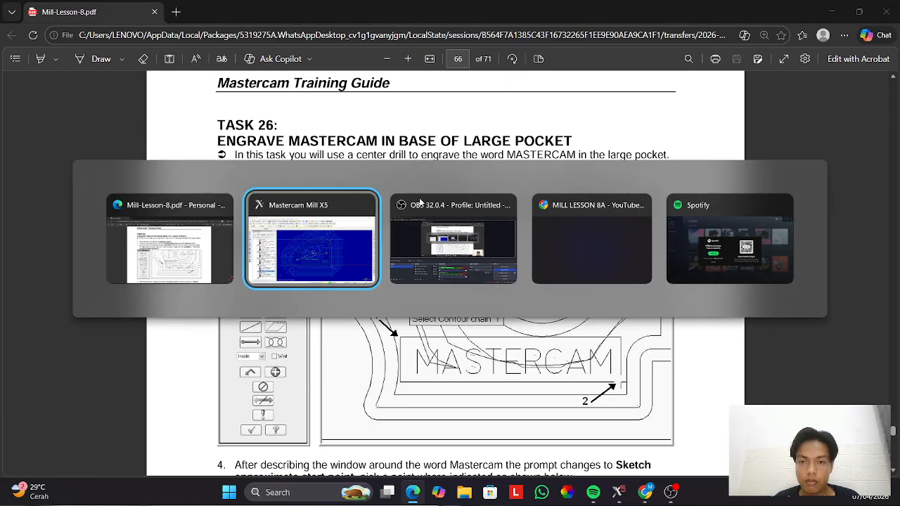
pyautogui.click(254, 20)
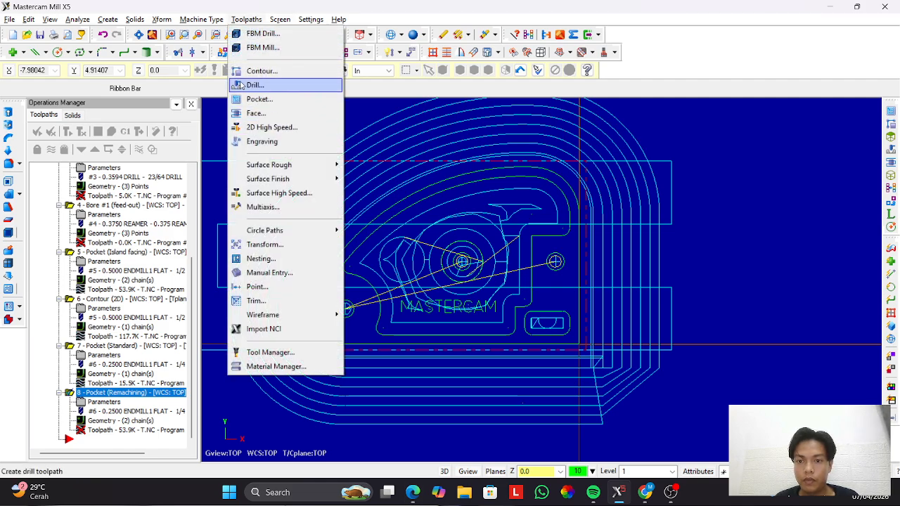
pyautogui.click(262, 71)
pyautogui.scroll(1, 420, 298)
pyautogui.scroll(4, 457, 316)
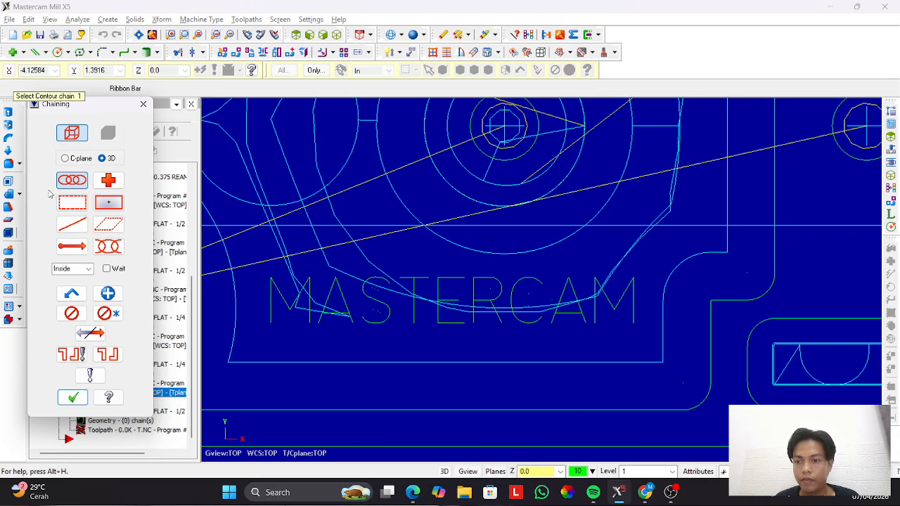
pyautogui.click(72, 202)
pyautogui.moveTo(255, 264); pyautogui.dragTo(647, 336)
pyautogui.click(647, 335)
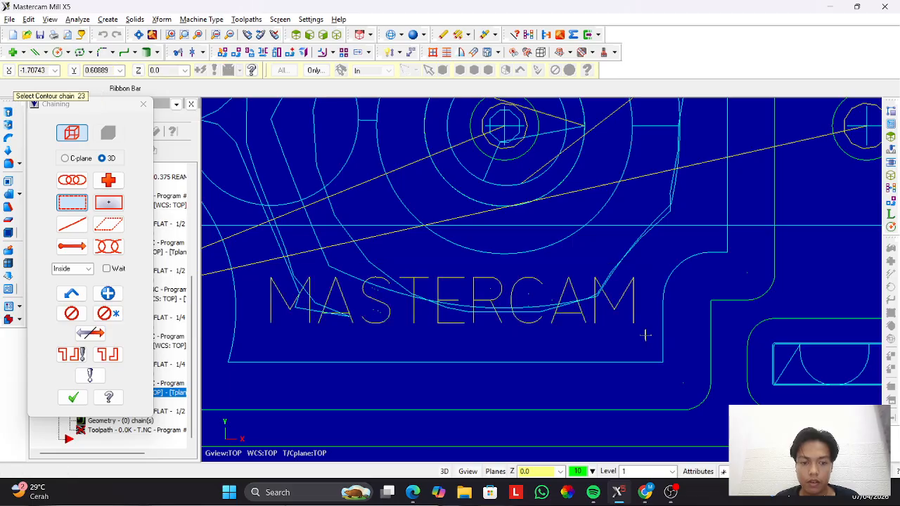
pyautogui.click(71, 396)
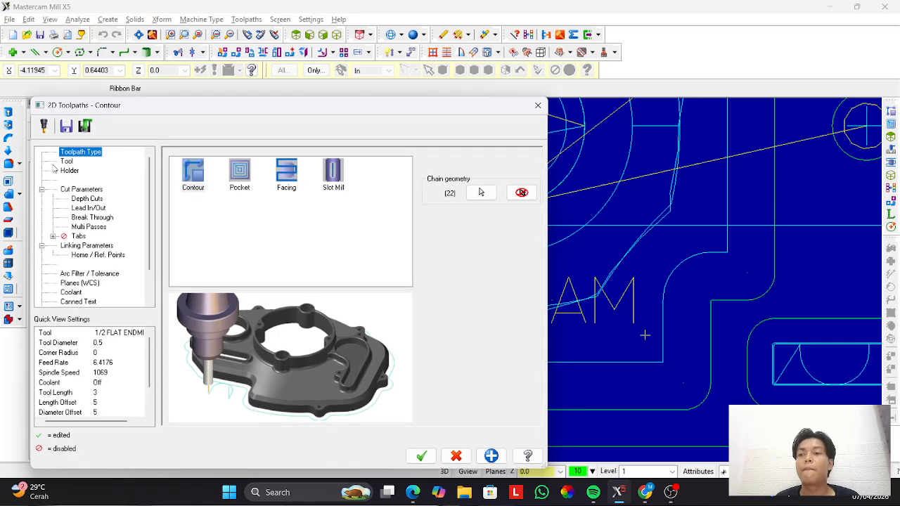
# Choose the 1/4 CENTERDRILL as the contour tool and look up its cutting parameters in step 6 of Mill-Lesson-8.pdf.
pyautogui.click(67, 162)
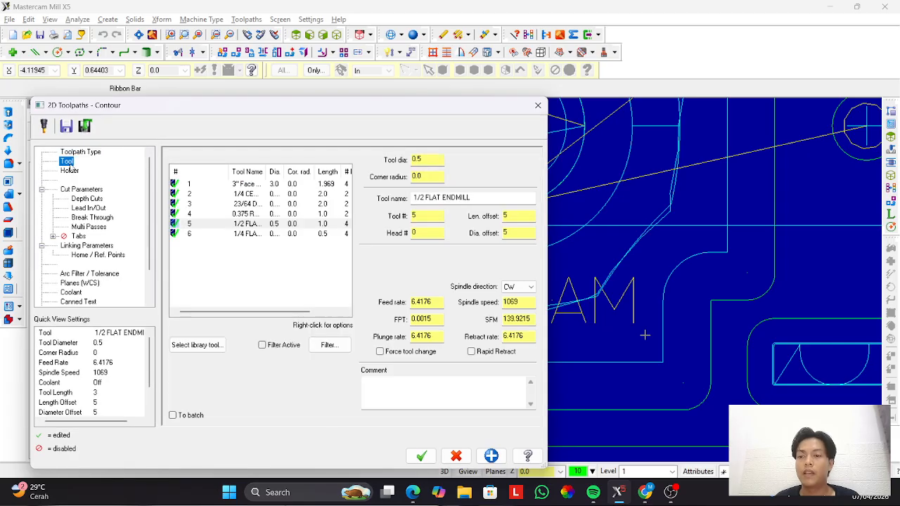
pyautogui.click(252, 194)
pyautogui.hotkey('alt', 'Tab')
pyautogui.scroll(-8, 422, 277)
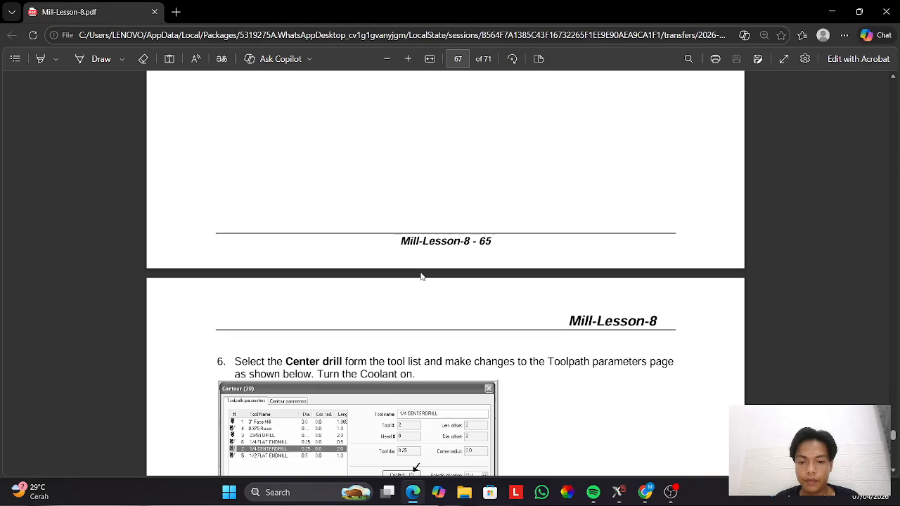
pyautogui.scroll(-6, 421, 276)
pyautogui.scroll(2, 414, 208)
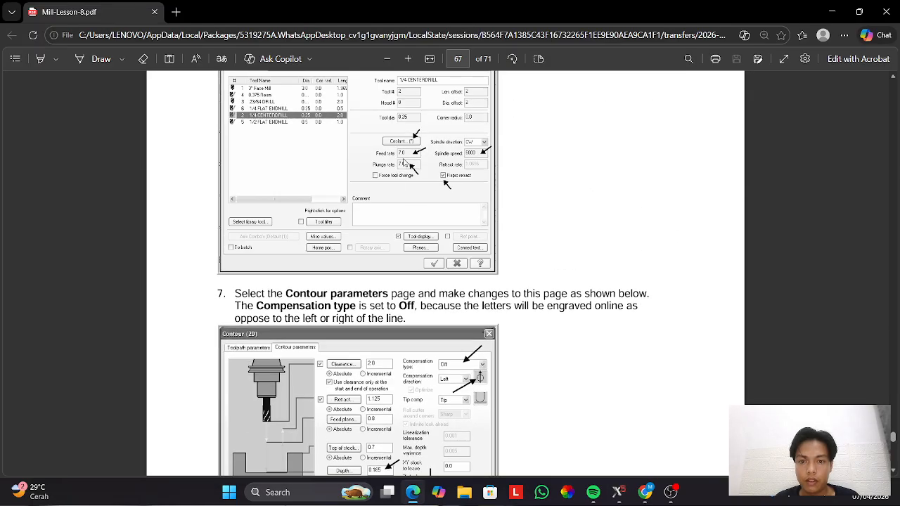
# Set the center drill's feed rate to 7.0, plunge rate to 7.0 and spindle speed to 5000.
pyautogui.hotkey('alt', 'Tab')
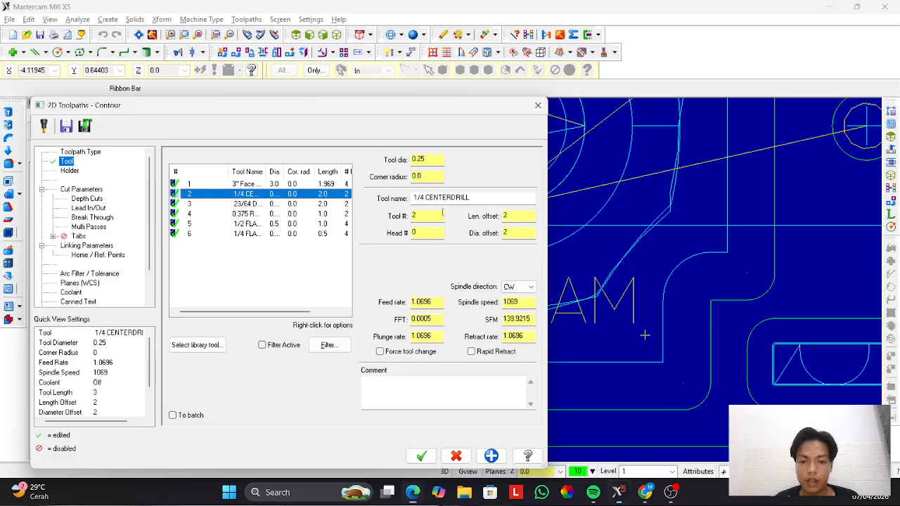
pyautogui.moveTo(437, 302); pyautogui.dragTo(396, 310)
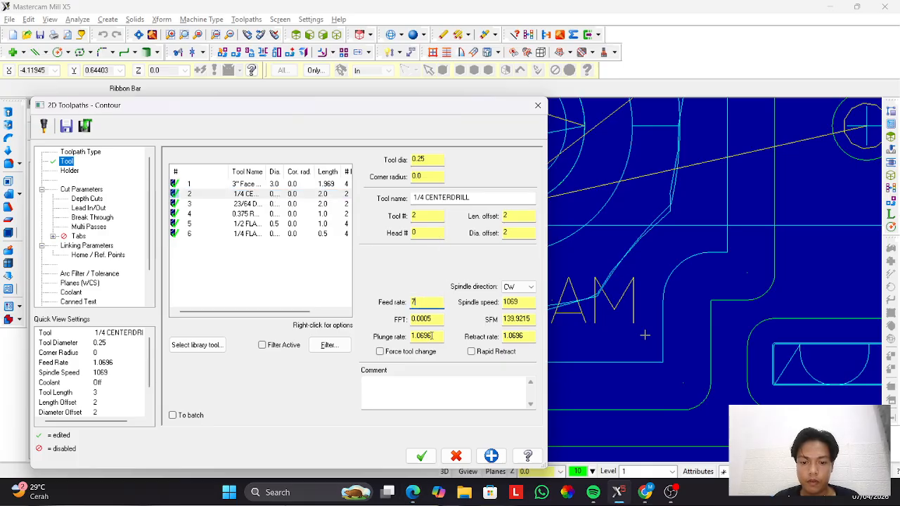
pyautogui.moveTo(432, 336); pyautogui.dragTo(403, 339)
pyautogui.write('7')
pyautogui.moveTo(524, 303); pyautogui.dragTo(493, 314)
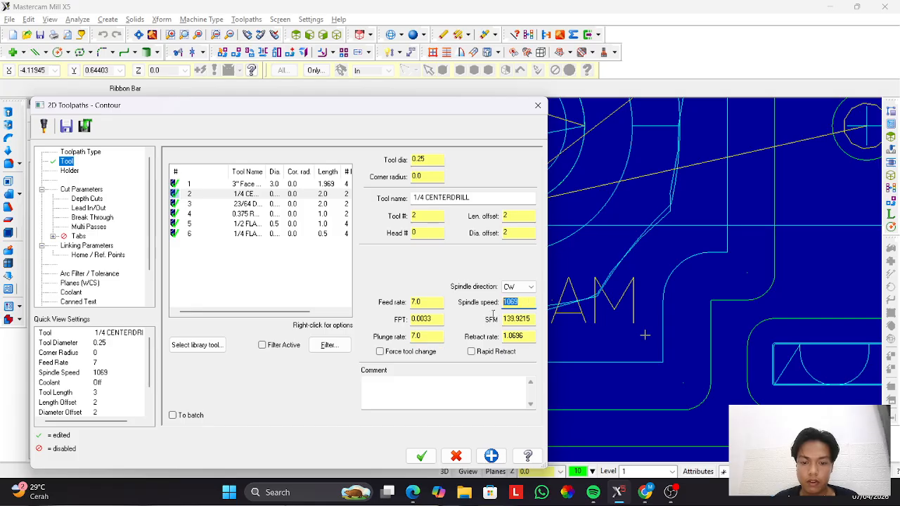
pyautogui.write('5000')
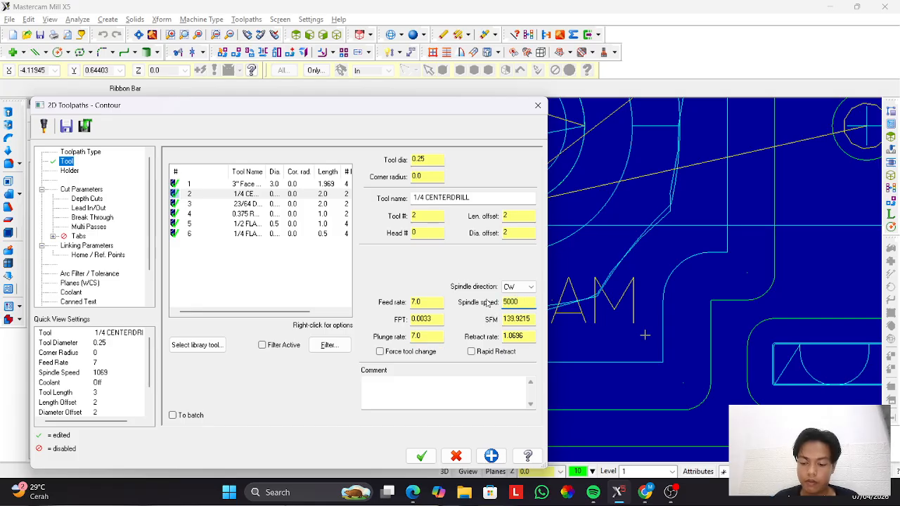
# Set the contour's top of stock to 0.7 and depth to 0.185, following step 7 of Mill-Lesson-8.pdf.
pyautogui.hotkey('alt', 'Tab')
pyautogui.scroll(-5, 338, 243)
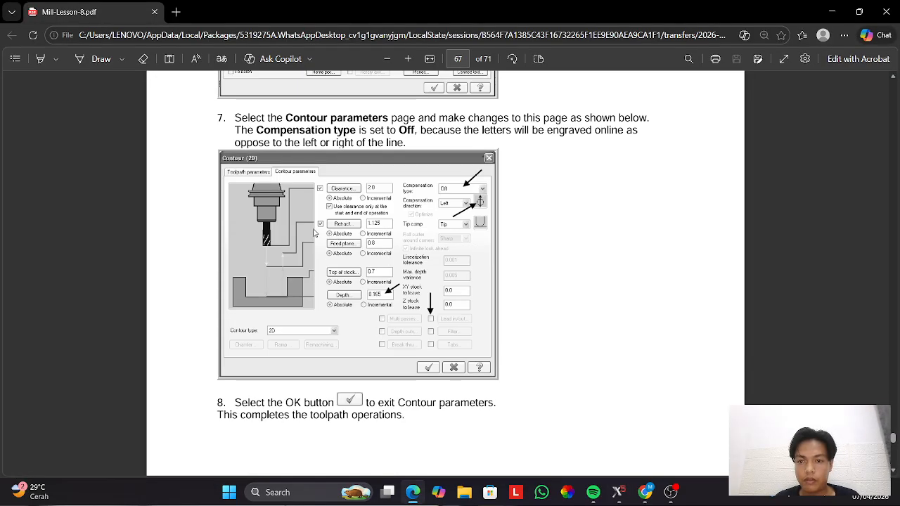
pyautogui.hotkey('alt', 'Tab')
pyautogui.click(83, 245)
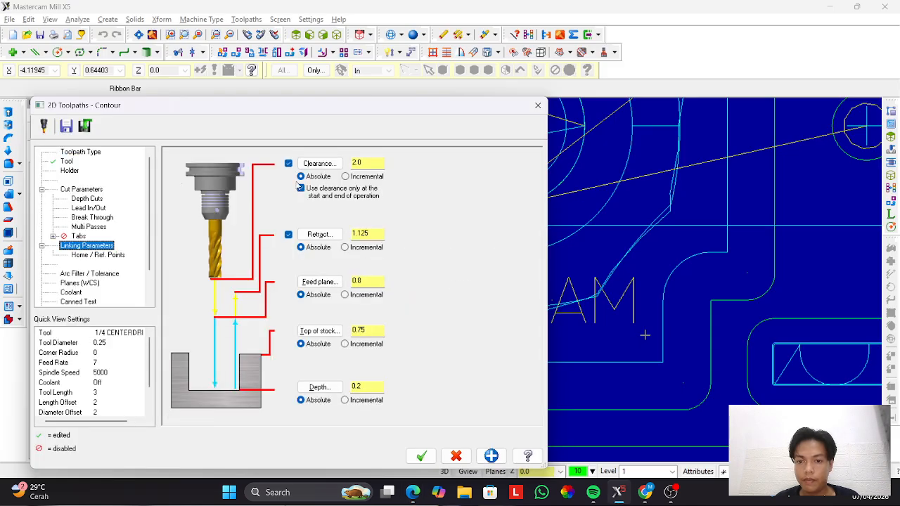
pyautogui.hotkey('alt', 'Tab')
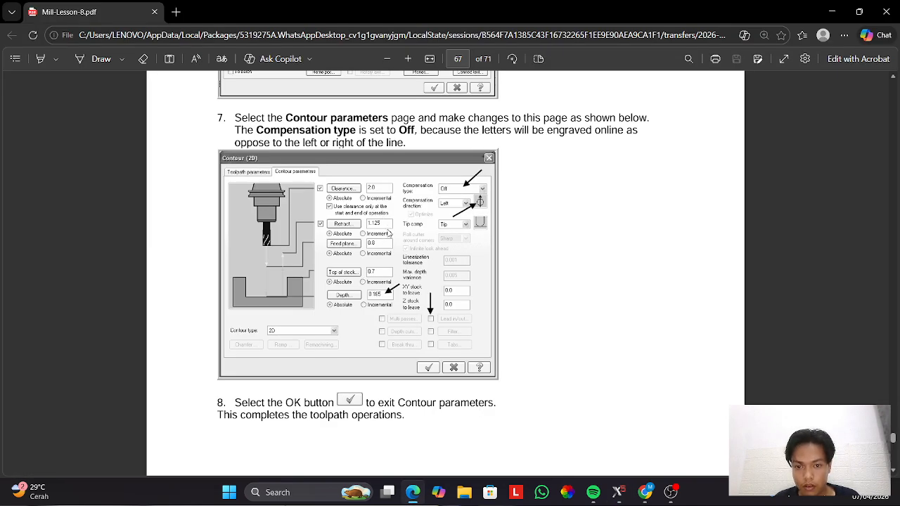
pyautogui.hotkey('alt', 'Tab')
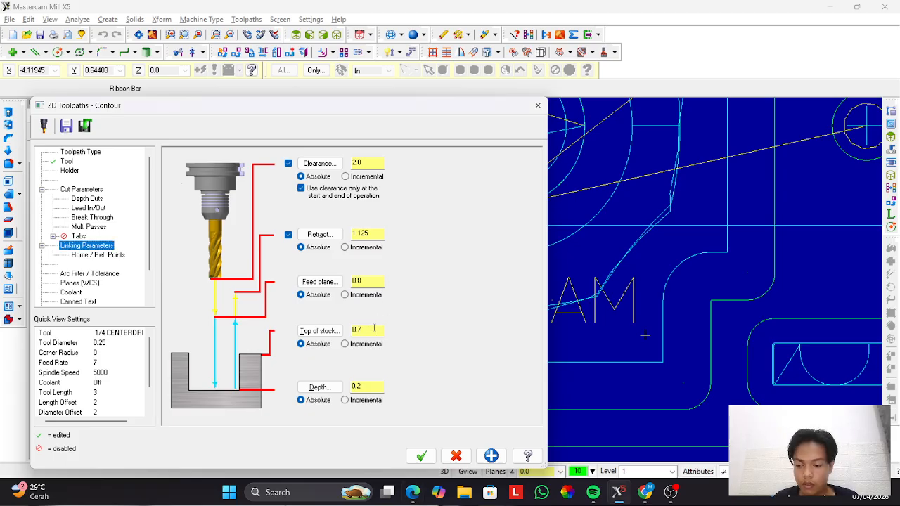
pyautogui.hotkey('alt', 'Tab')
pyautogui.hotkey('alt', 'Tab')
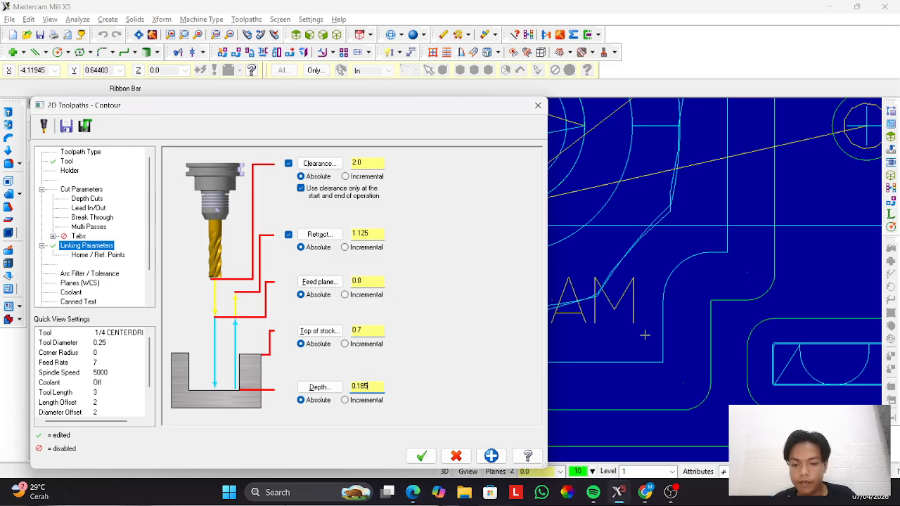
# Recheck step 7 of the guide and set the contour's compensation type to Off.
pyautogui.hotkey('alt', 'Tab')
pyautogui.hotkey('alt', 'Tab')
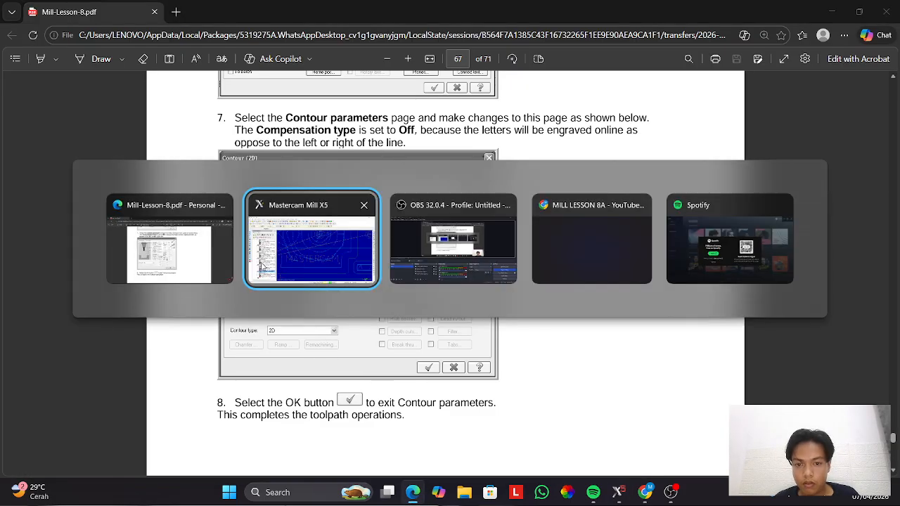
pyautogui.click(77, 190)
pyautogui.click(299, 177)
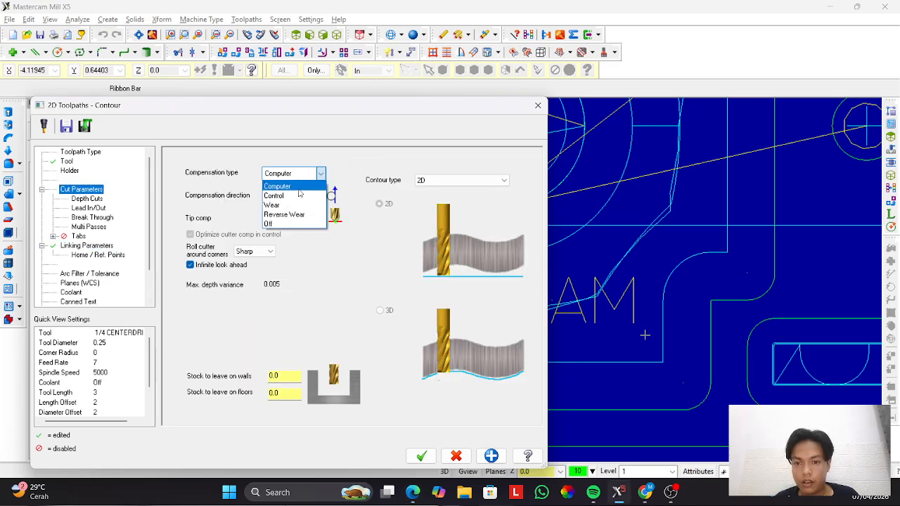
pyautogui.click(295, 223)
# Disable depth cuts, lead in/out, break through and multi passes for the engraving contour, checking against step 7 of the guide.
pyautogui.hotkey('alt', 'Tab')
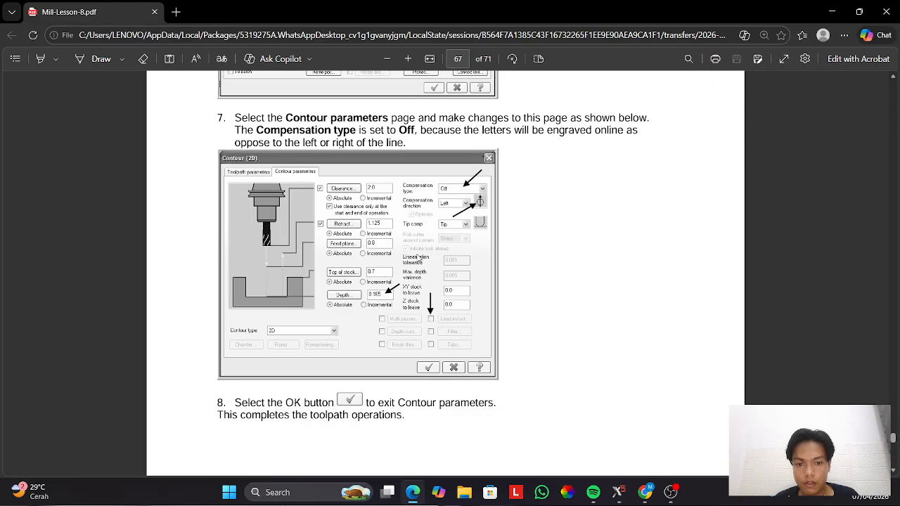
pyautogui.scroll(-1, 420, 261)
pyautogui.hotkey('alt', 'Tab')
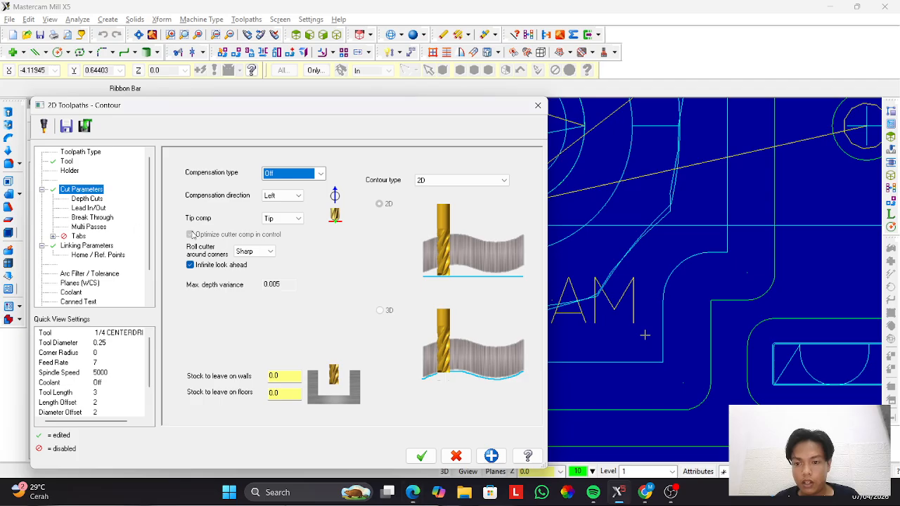
pyautogui.click(86, 199)
pyautogui.click(210, 188)
pyautogui.click(88, 208)
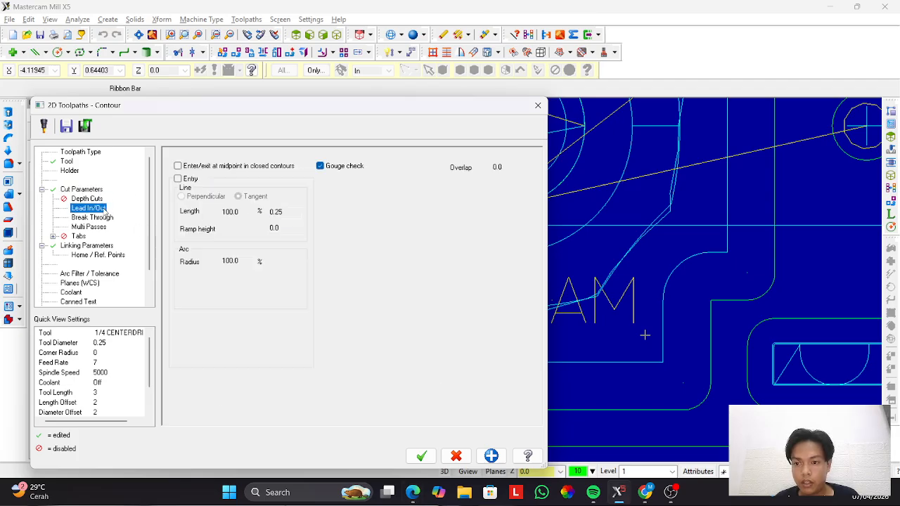
pyautogui.click(103, 217)
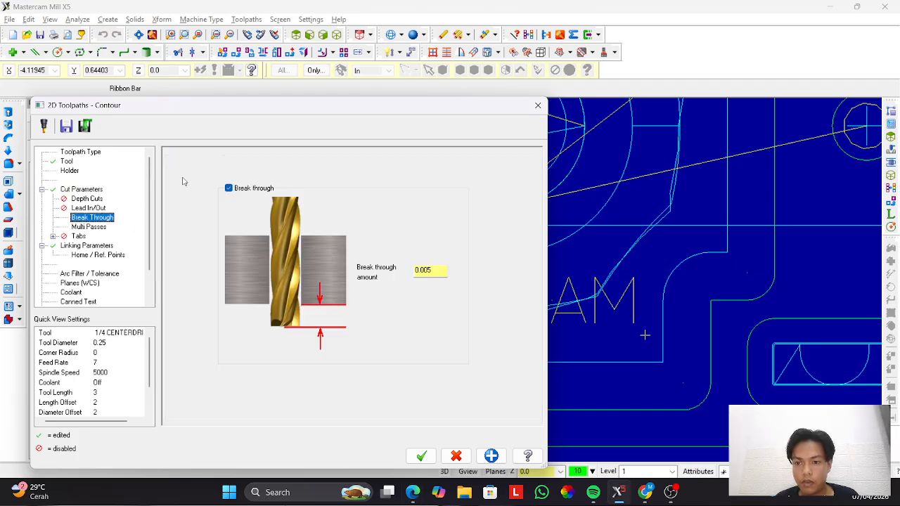
pyautogui.click(229, 188)
pyautogui.click(99, 227)
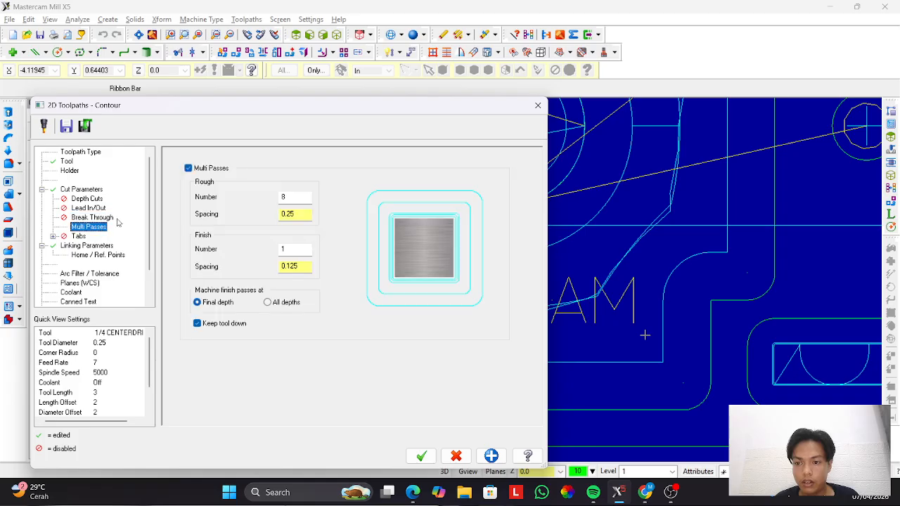
pyautogui.click(188, 168)
# Turn on flood coolant for the engraving contour, review its cut parameters and accept the toolpath.
pyautogui.hotkey('alt', 'Tab')
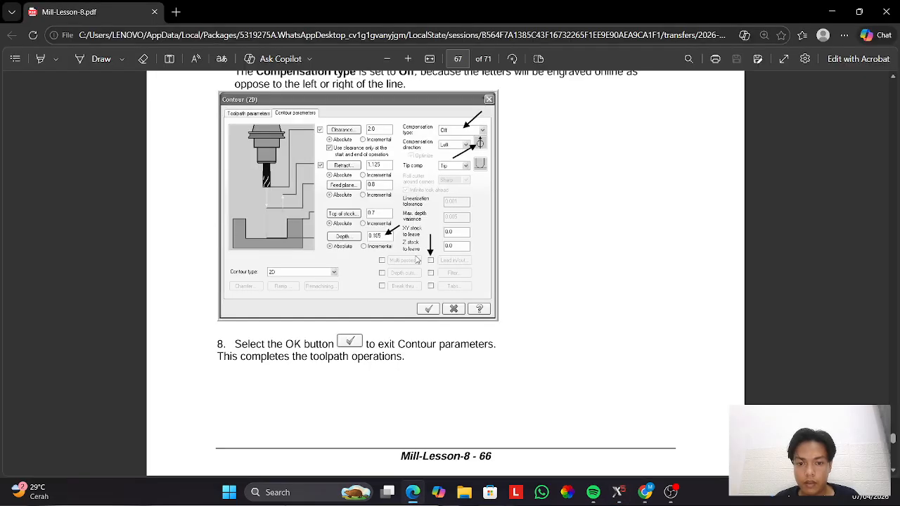
pyautogui.scroll(-5, 313, 259)
pyautogui.scroll(5, 313, 259)
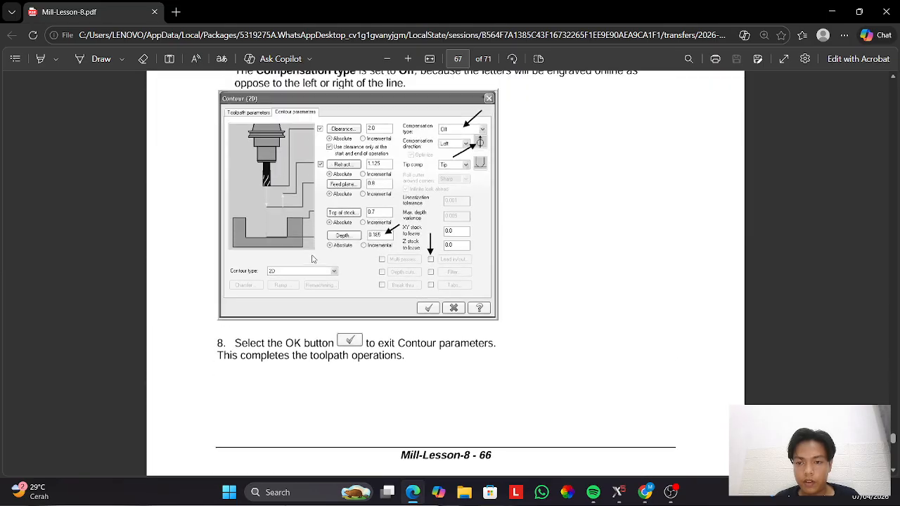
pyautogui.hotkey('alt', 'Tab')
pyautogui.click(70, 292)
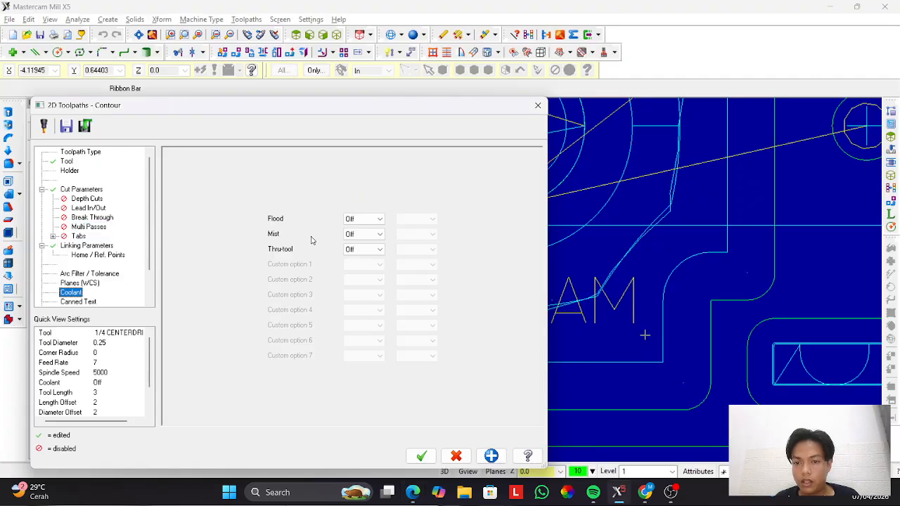
pyautogui.click(362, 219)
pyautogui.click(358, 233)
pyautogui.click(81, 190)
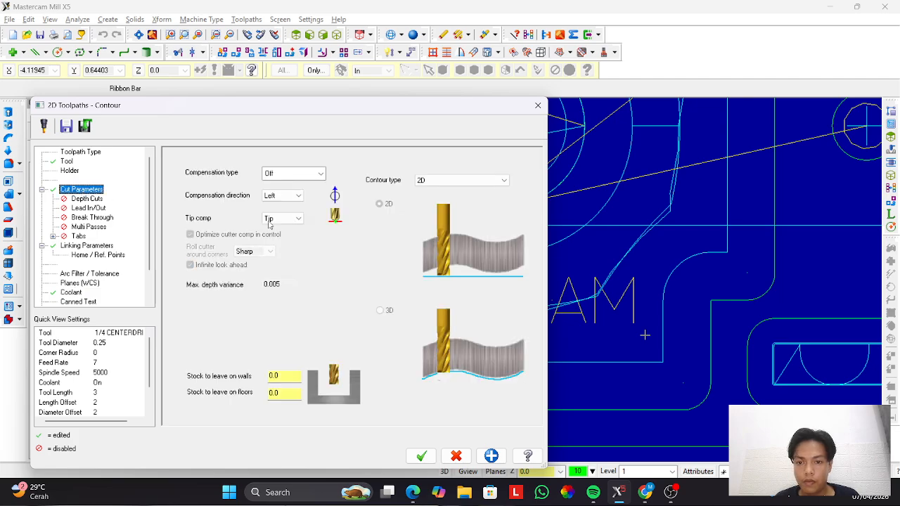
pyautogui.click(421, 456)
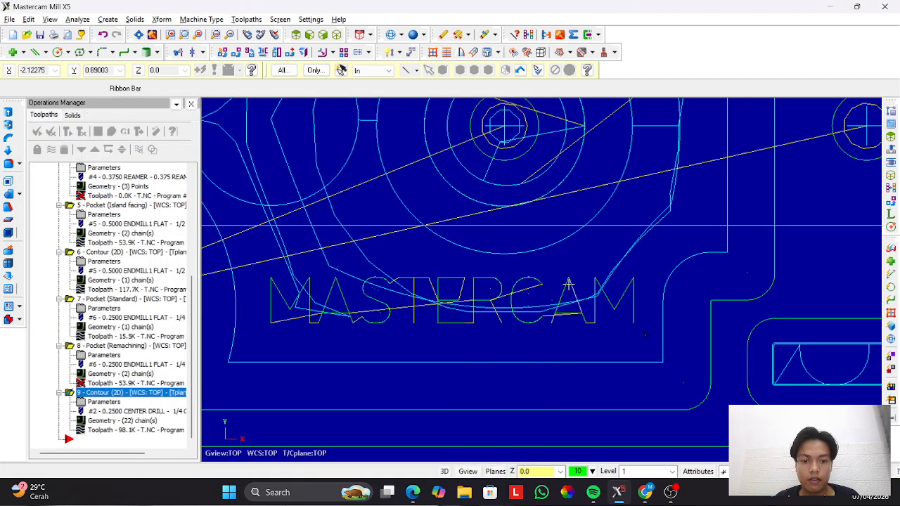
# Select all operations in Machine Group-1 and run the Verify simulation of the complete part in isometric view.
pyautogui.scroll(-2, 568, 283)
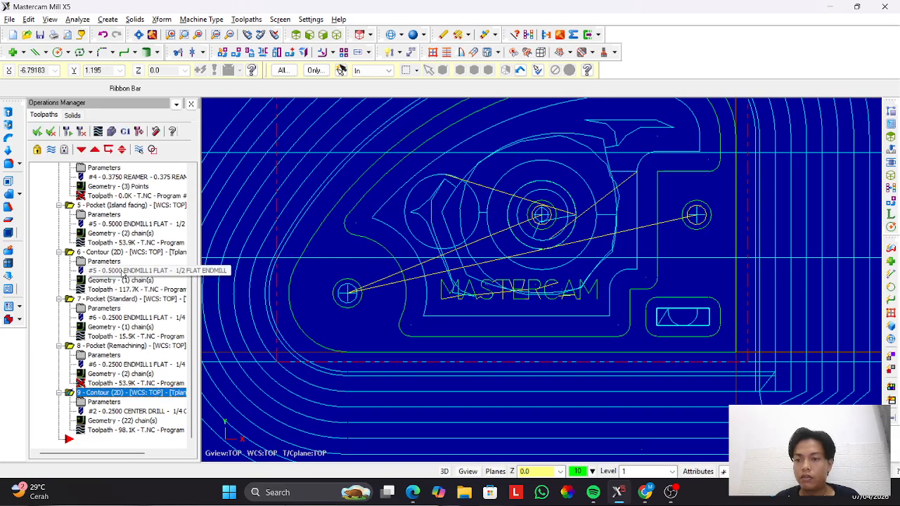
pyautogui.scroll(5, 57, 239)
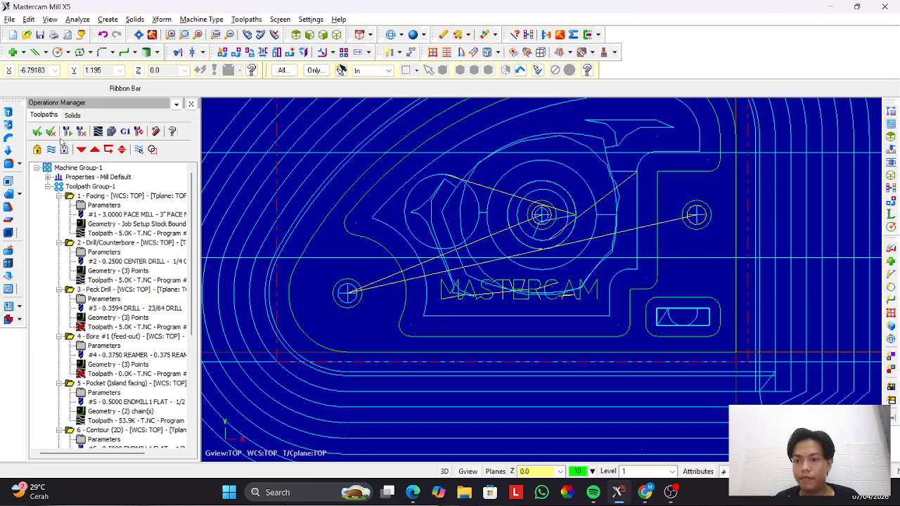
pyautogui.click(64, 169)
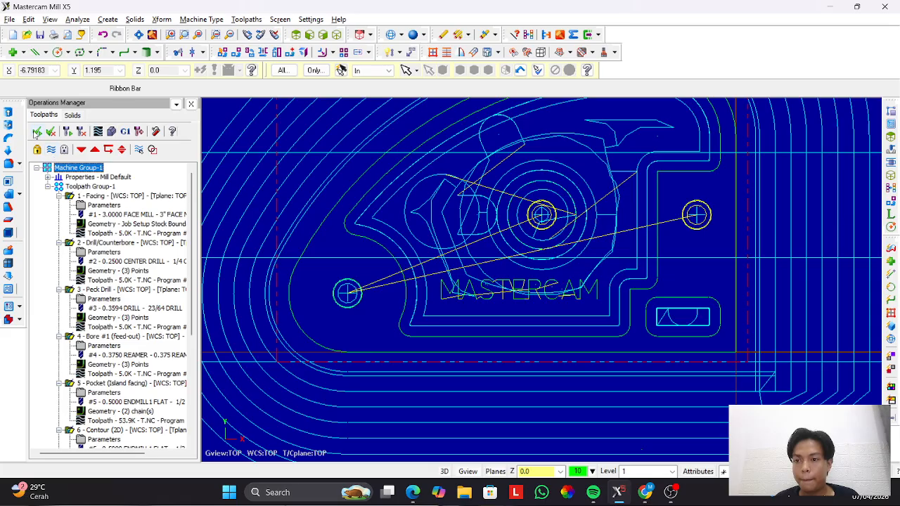
pyautogui.click(337, 35)
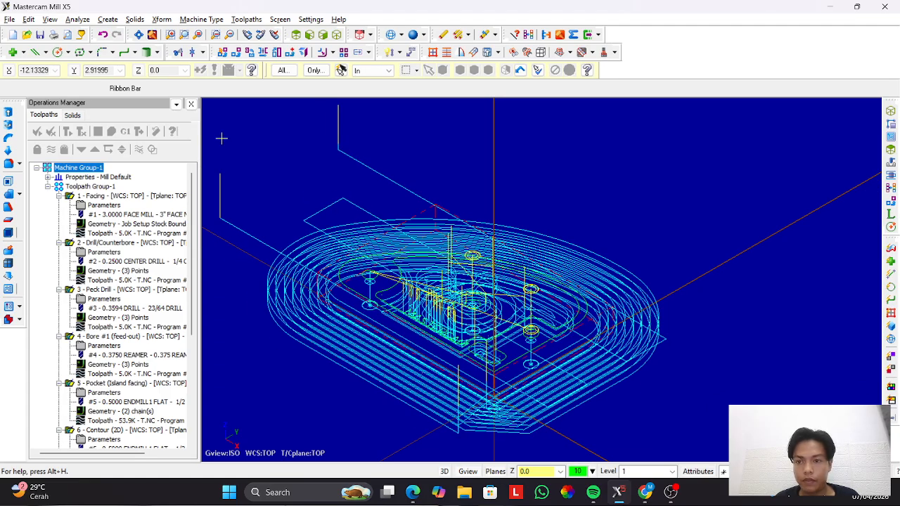
pyautogui.click(112, 131)
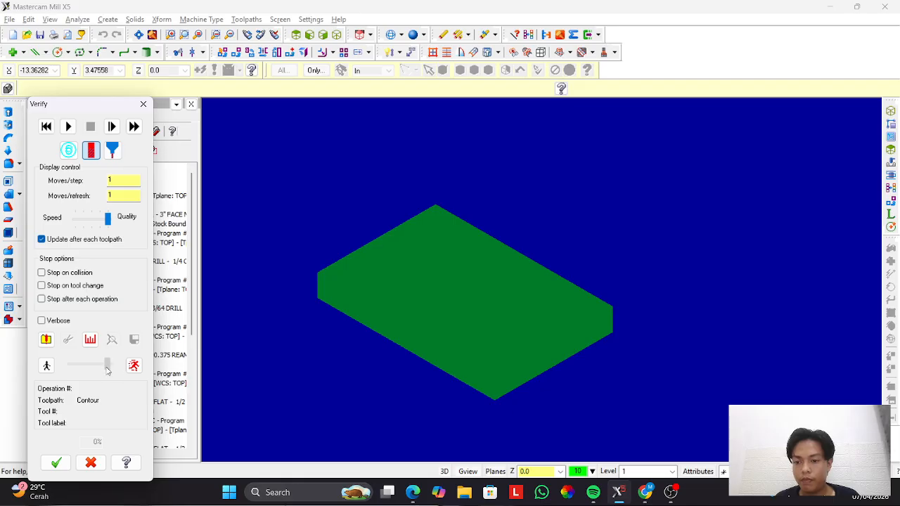
pyautogui.click(68, 127)
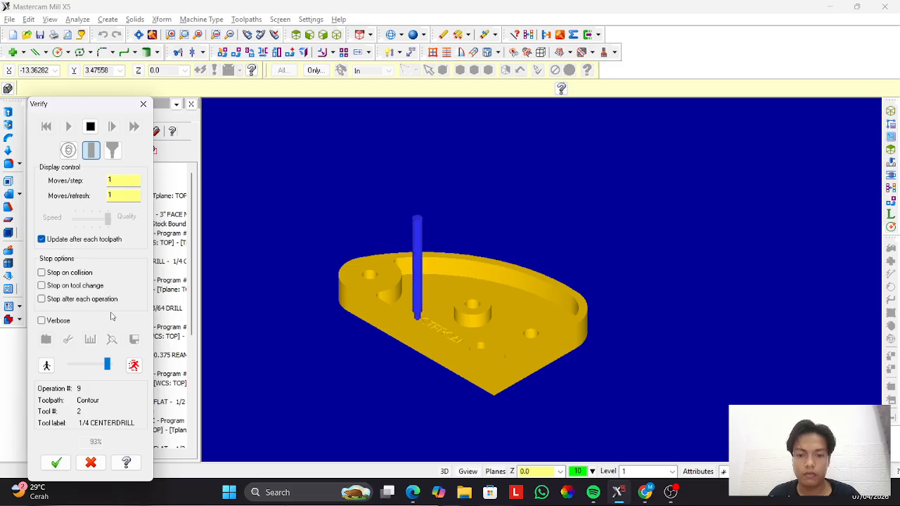
pyautogui.moveTo(437, 343)
pyautogui.mouseDown(button='middle')
pyautogui.moveTo(439, 217)
pyautogui.moveTo(398, 366)
pyautogui.moveTo(428, 367)
pyautogui.moveTo(444, 336)
pyautogui.mouseUp(button='middle')
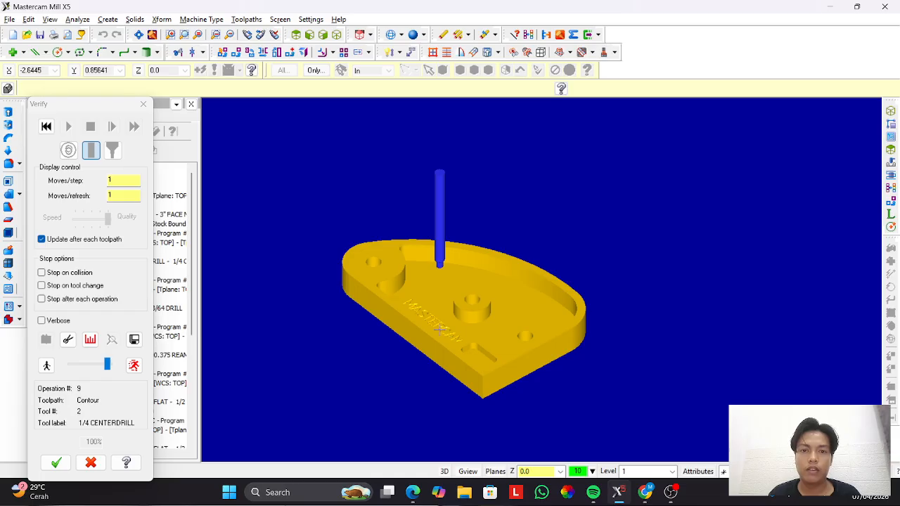